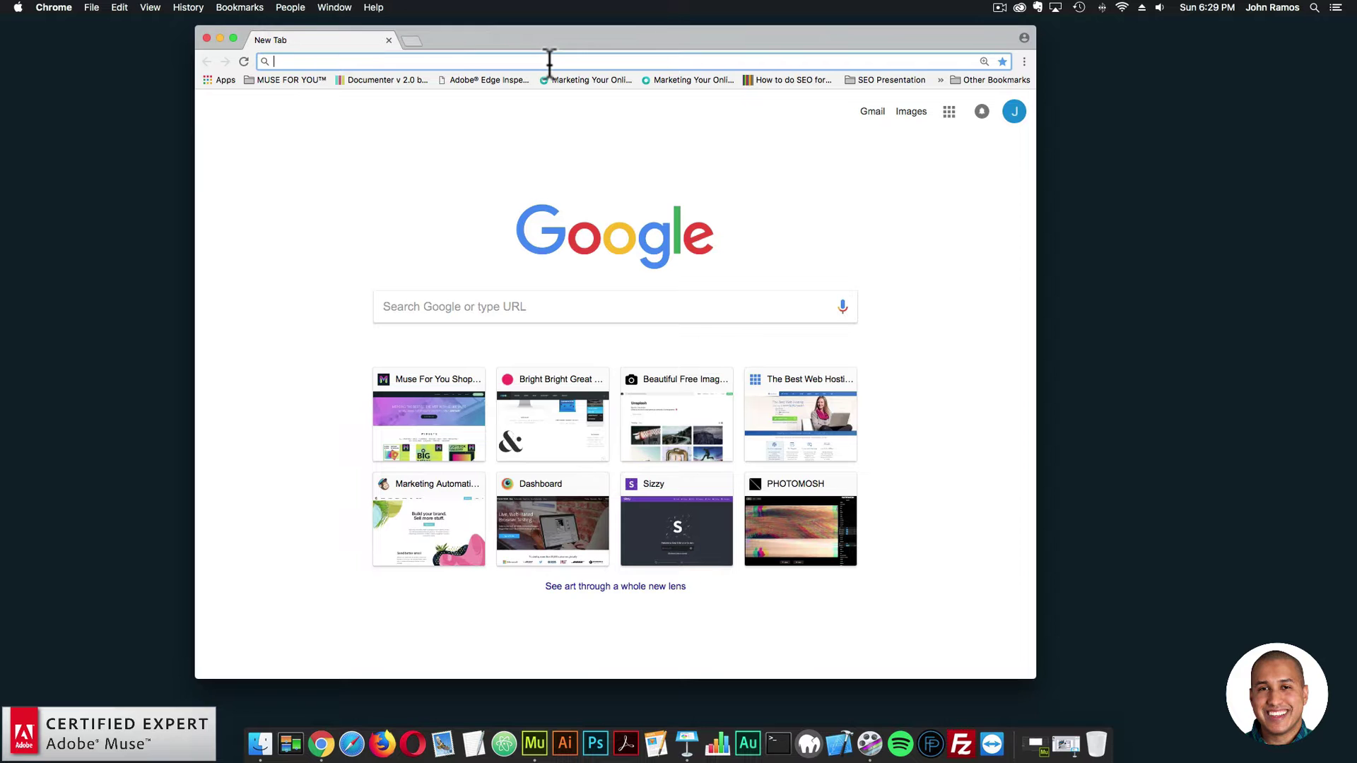
- Go to museforyoushop.com and follow its subscription offer to the widget shop
{"action": "type", "text": "museforyoushop.com"}
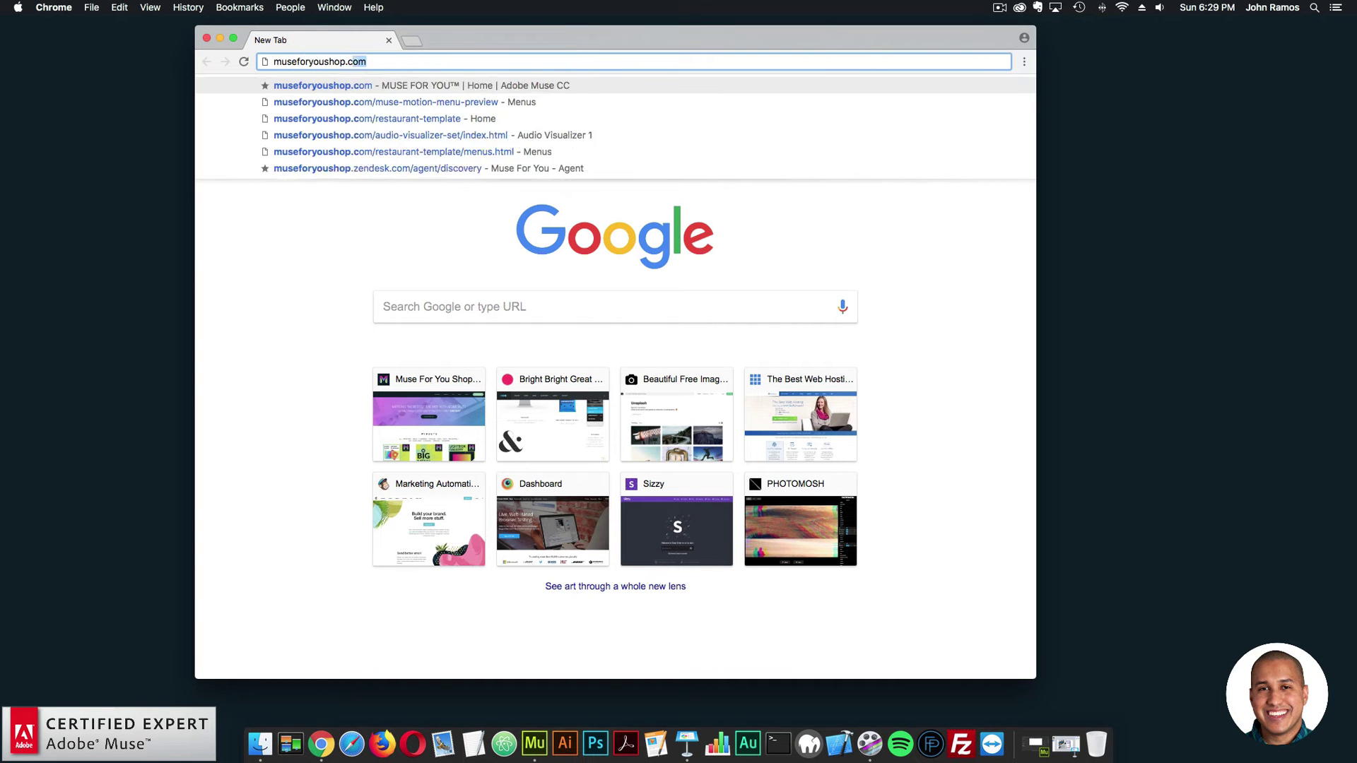
{"action": "key", "text": "Return"}
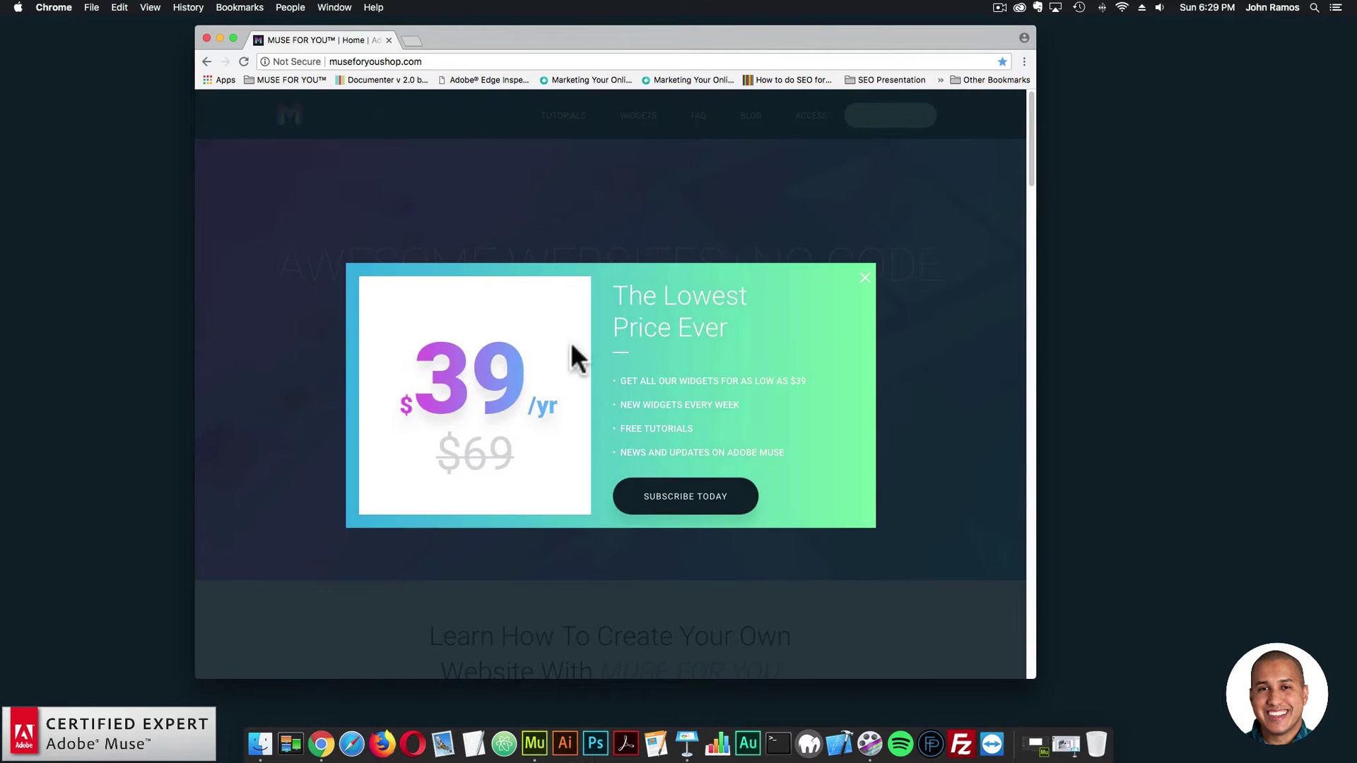
{"action": "left_click", "coordinate": [662, 514]}
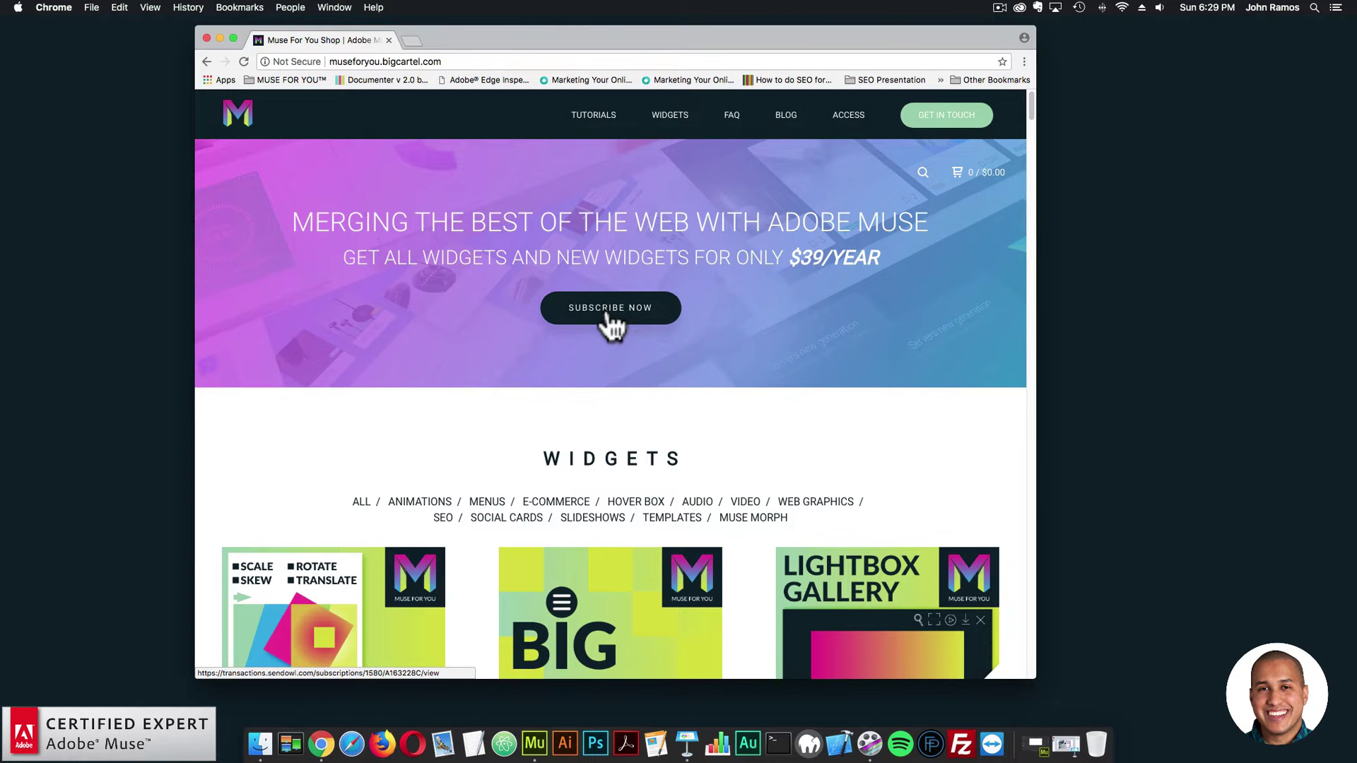
- Find the Advanced Gradients Widget in the shop and open the cssgradient.io link from its product page changelog
{"action": "scroll", "coordinate": [533, 279], "scroll_direction": "down", "scroll_amount": 15}
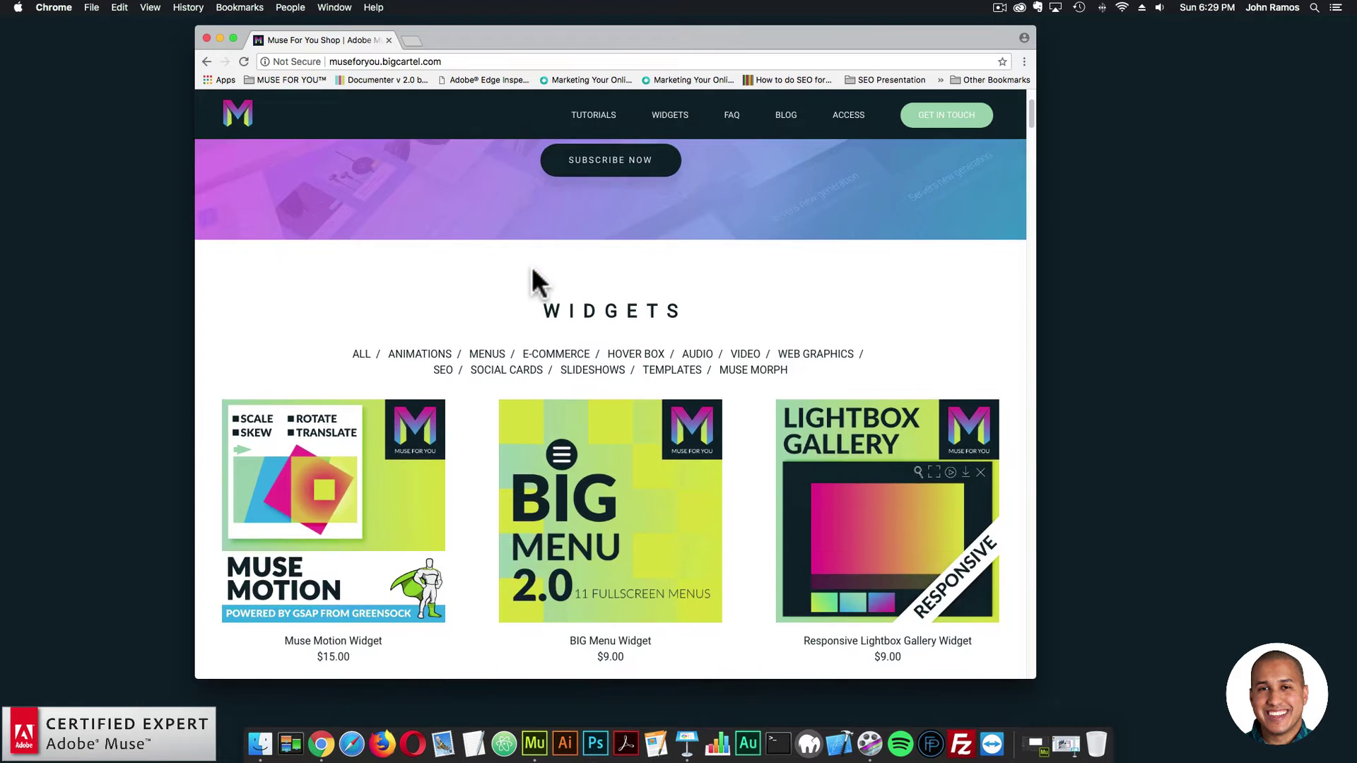
{"action": "scroll", "coordinate": [527, 280], "scroll_direction": "down", "scroll_amount": 20}
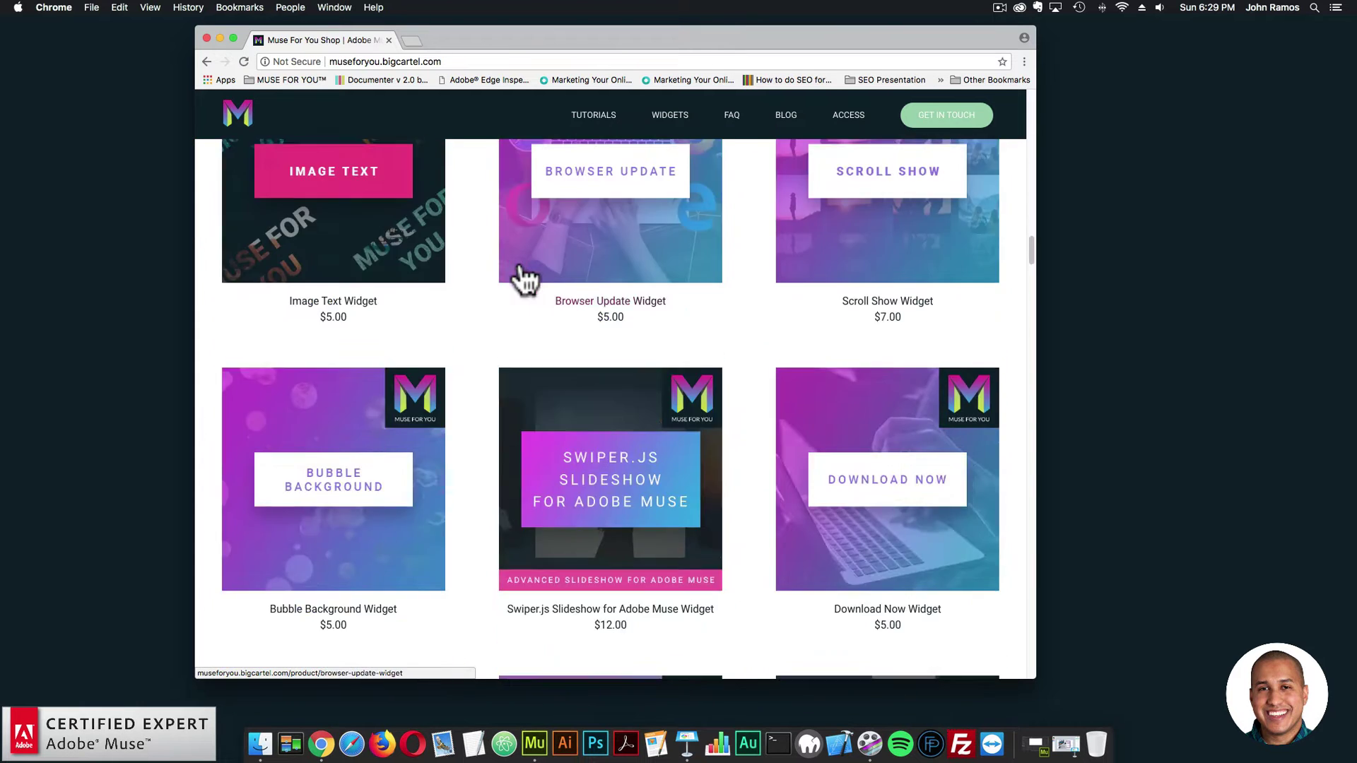
{"action": "scroll", "coordinate": [527, 279], "scroll_direction": "down", "scroll_amount": 20}
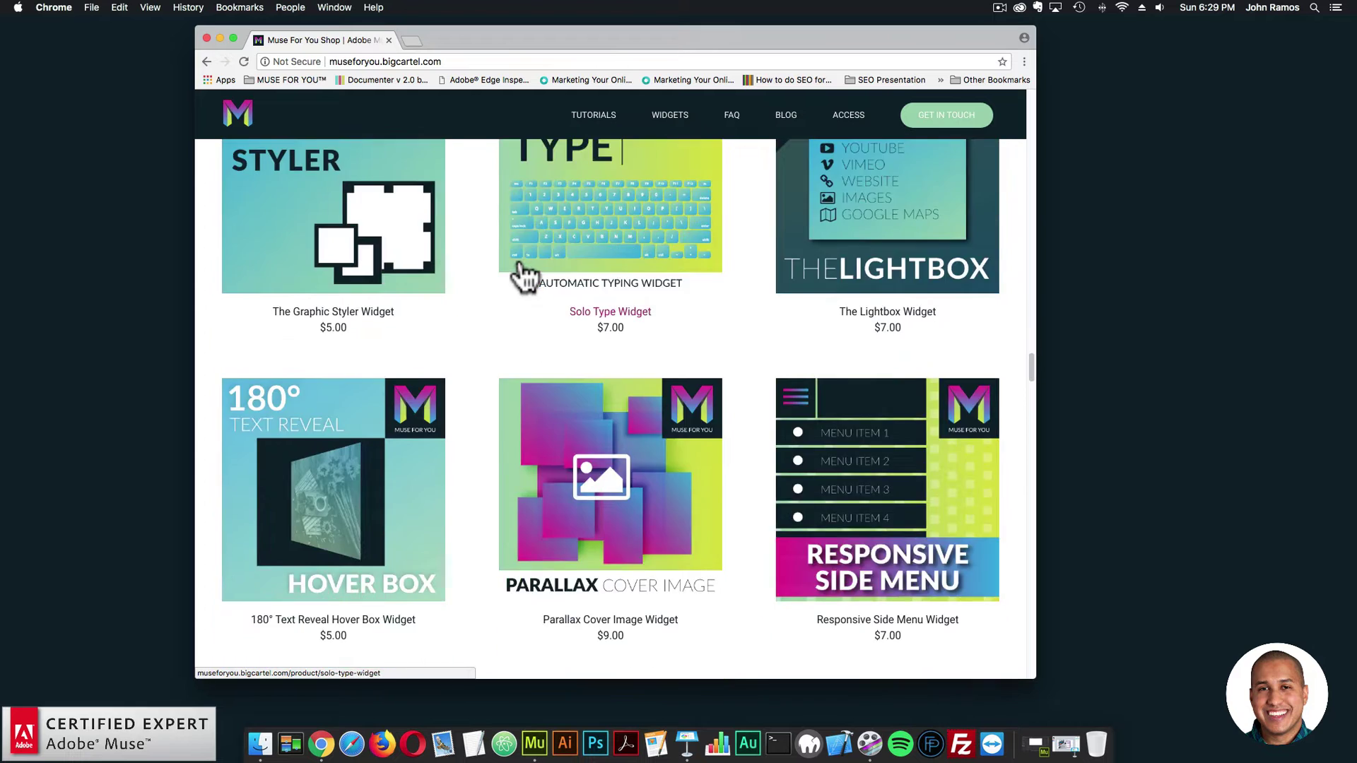
{"action": "scroll", "coordinate": [523, 278], "scroll_direction": "down", "scroll_amount": 3}
{"action": "scroll", "coordinate": [521, 272], "scroll_direction": "up", "scroll_amount": 4}
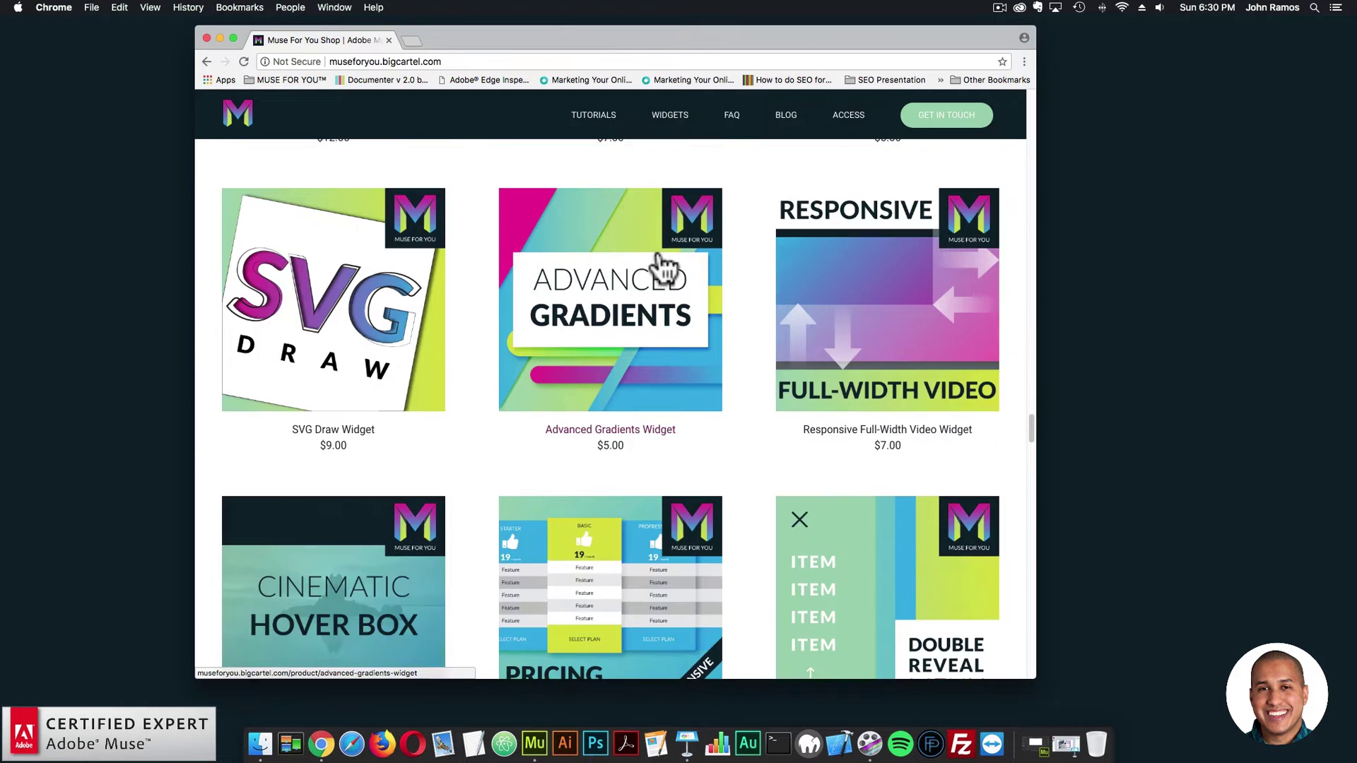
{"action": "left_click", "coordinate": [600, 327]}
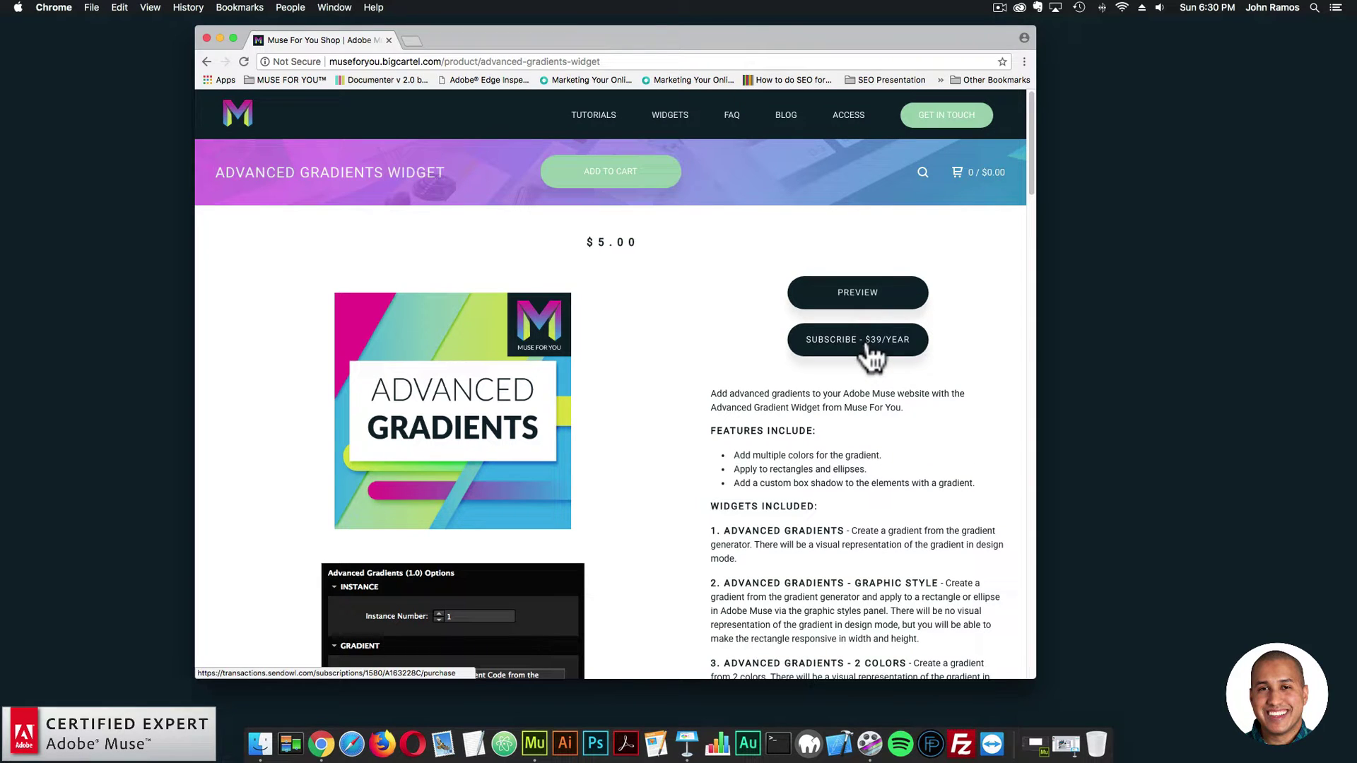
{"action": "scroll", "coordinate": [838, 338], "scroll_direction": "down", "scroll_amount": 10}
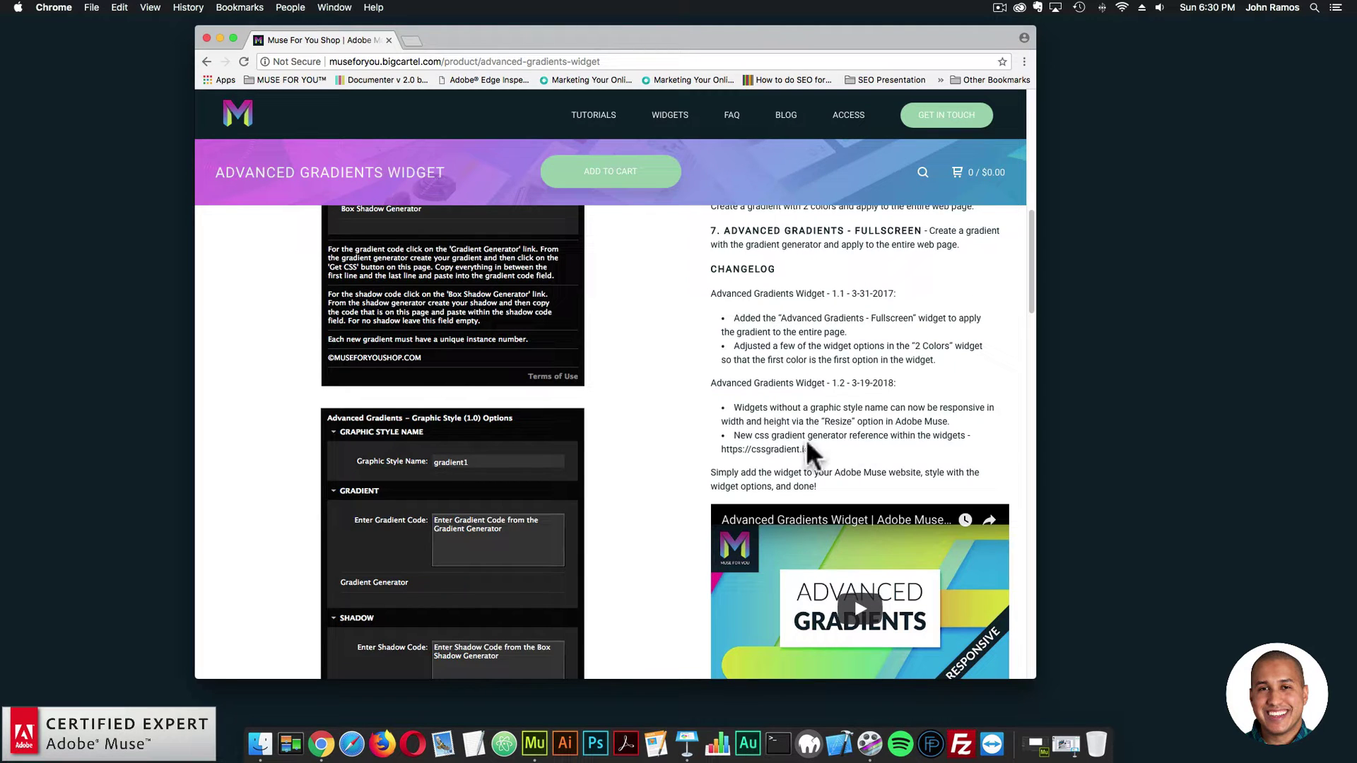
{"action": "left_click", "coordinate": [769, 451]}
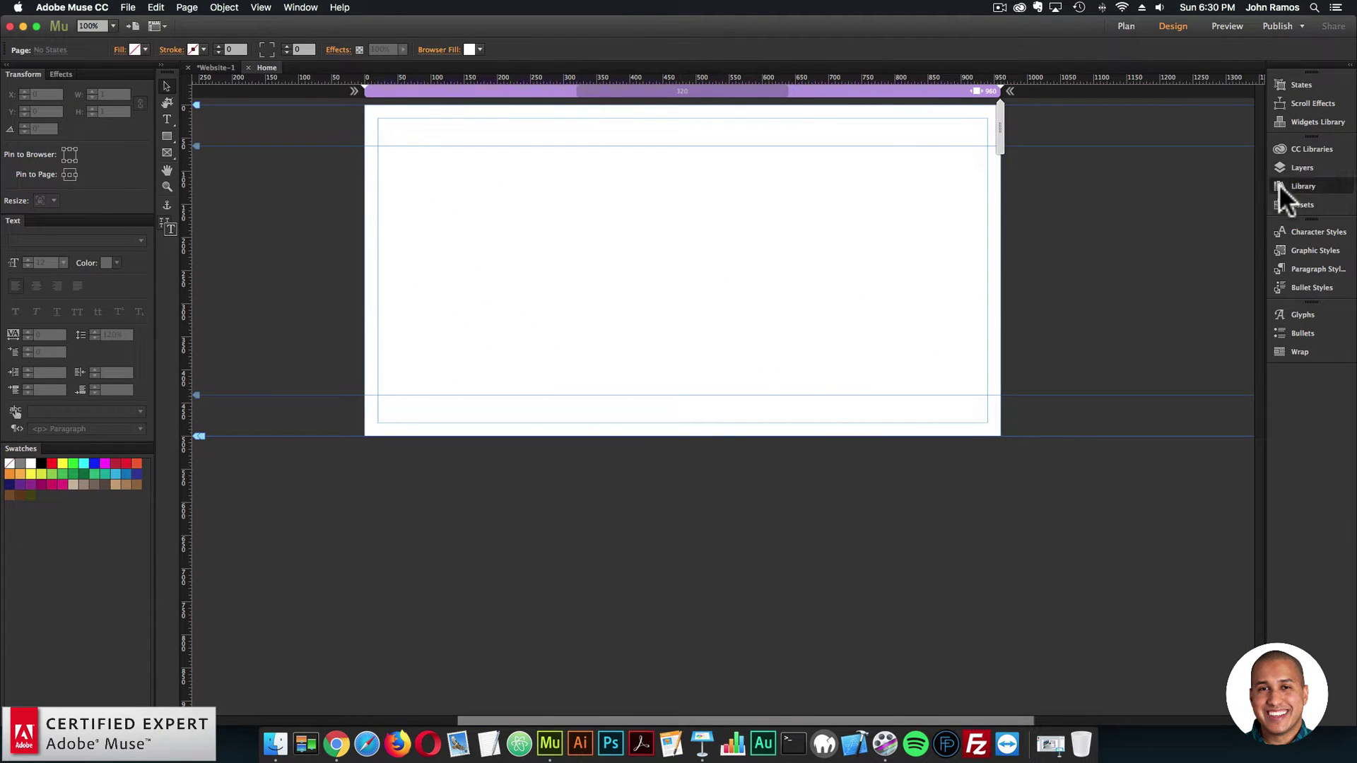
- In Adobe Muse, show the widget Library and filter it for "advanced gradients"
{"action": "left_click", "coordinate": [1325, 188]}
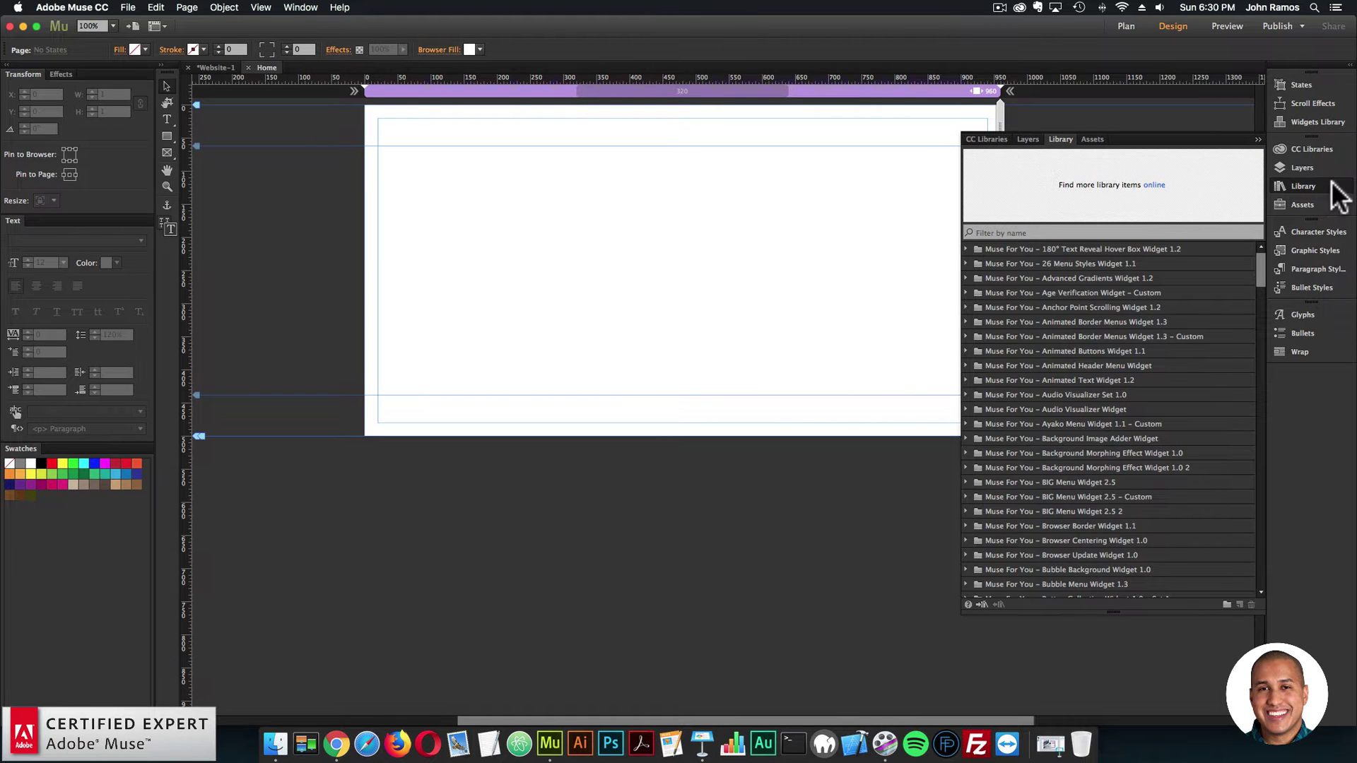
{"action": "left_click", "coordinate": [301, 7]}
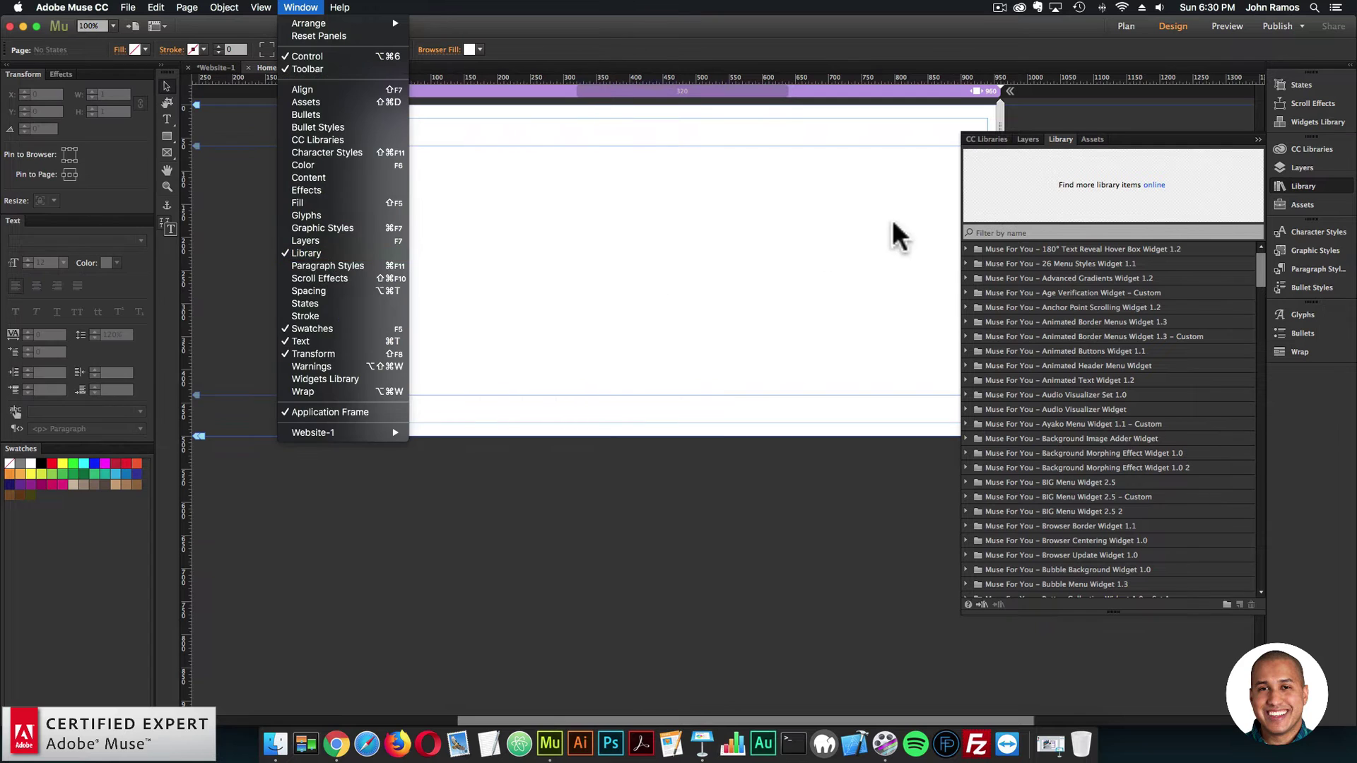
{"action": "left_click", "coordinate": [1039, 232]}
{"action": "type", "text": "a"}
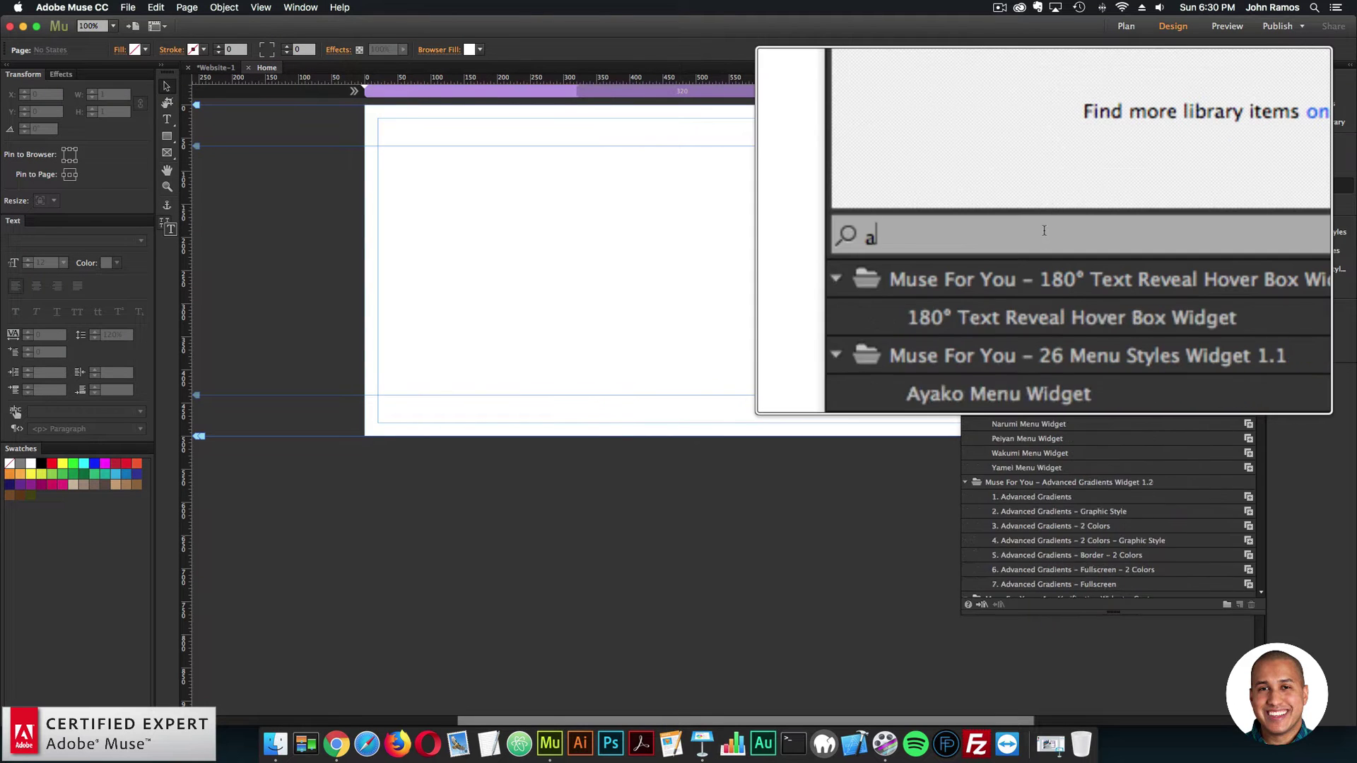
{"action": "type", "text": "dvanced gradients"}
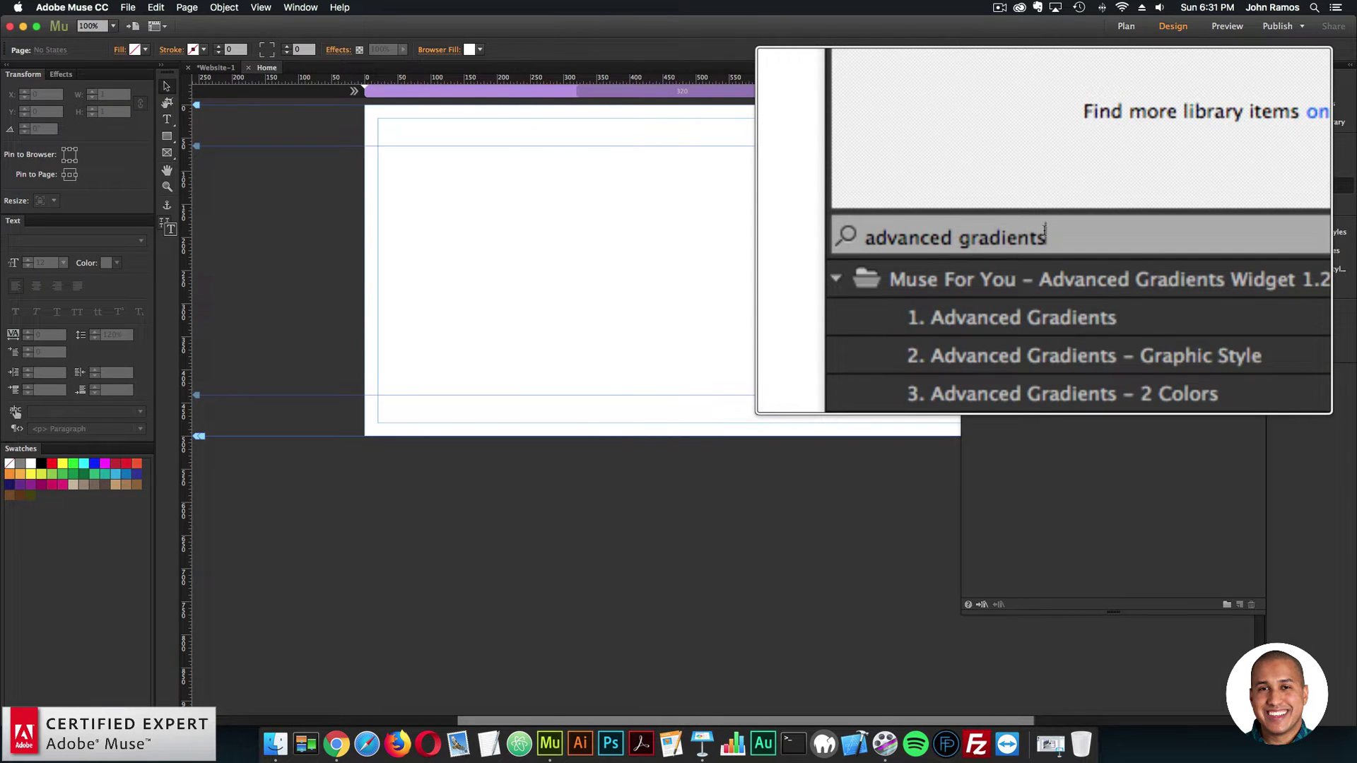
- Place the "1. Advanced Gradients" widget on the page at about X 252, Y 136 and open its Gradient Generator
{"action": "left_click", "coordinate": [1044, 264]}
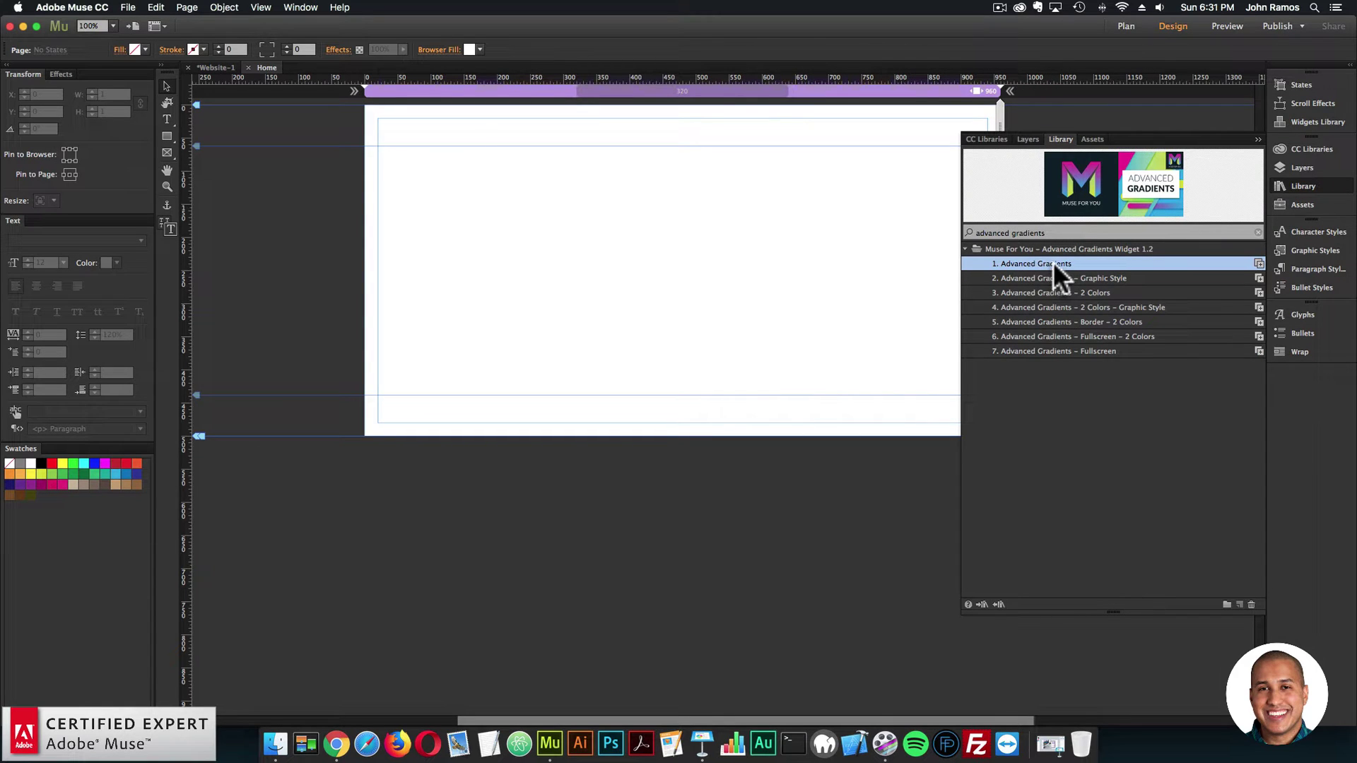
{"action": "left_click_drag", "start_coordinate": [1014, 259], "coordinate": [524, 191]}
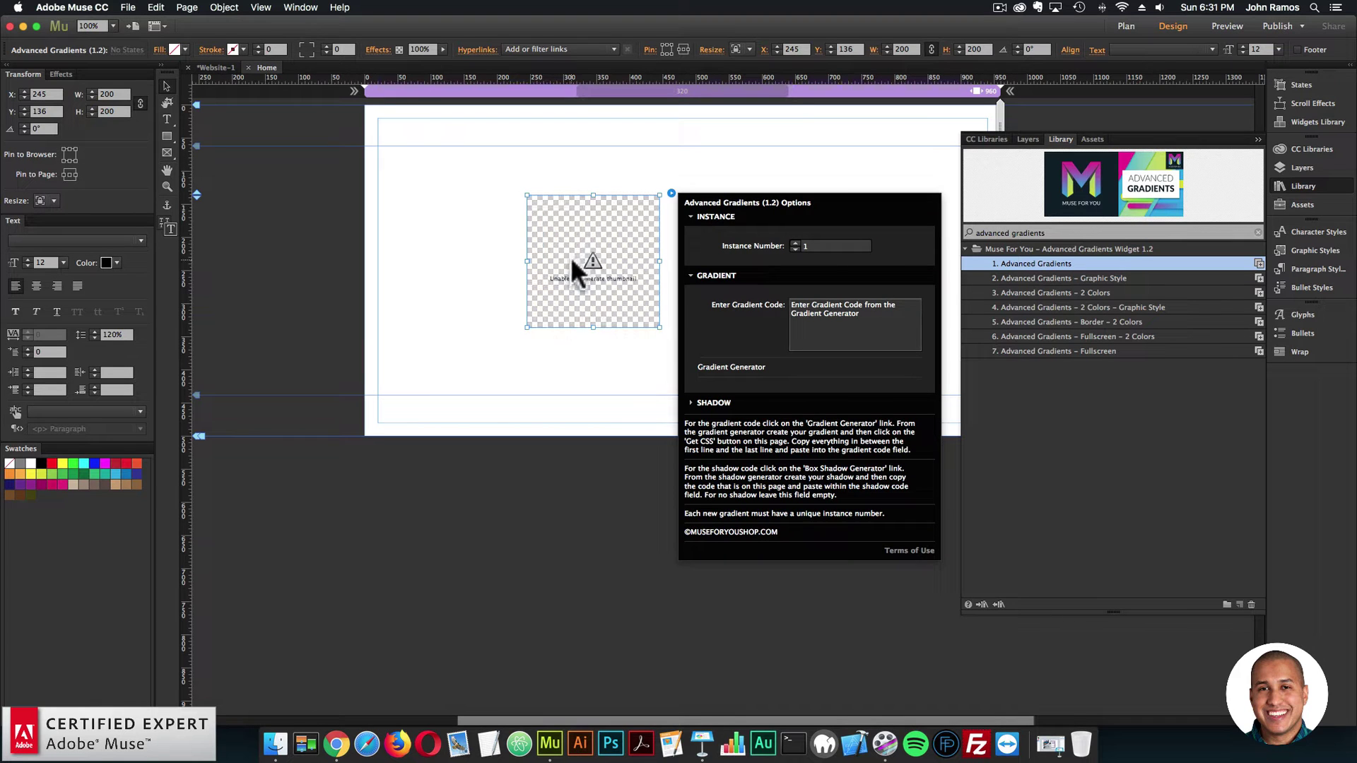
{"action": "left_click_drag", "start_coordinate": [607, 254], "coordinate": [631, 218]}
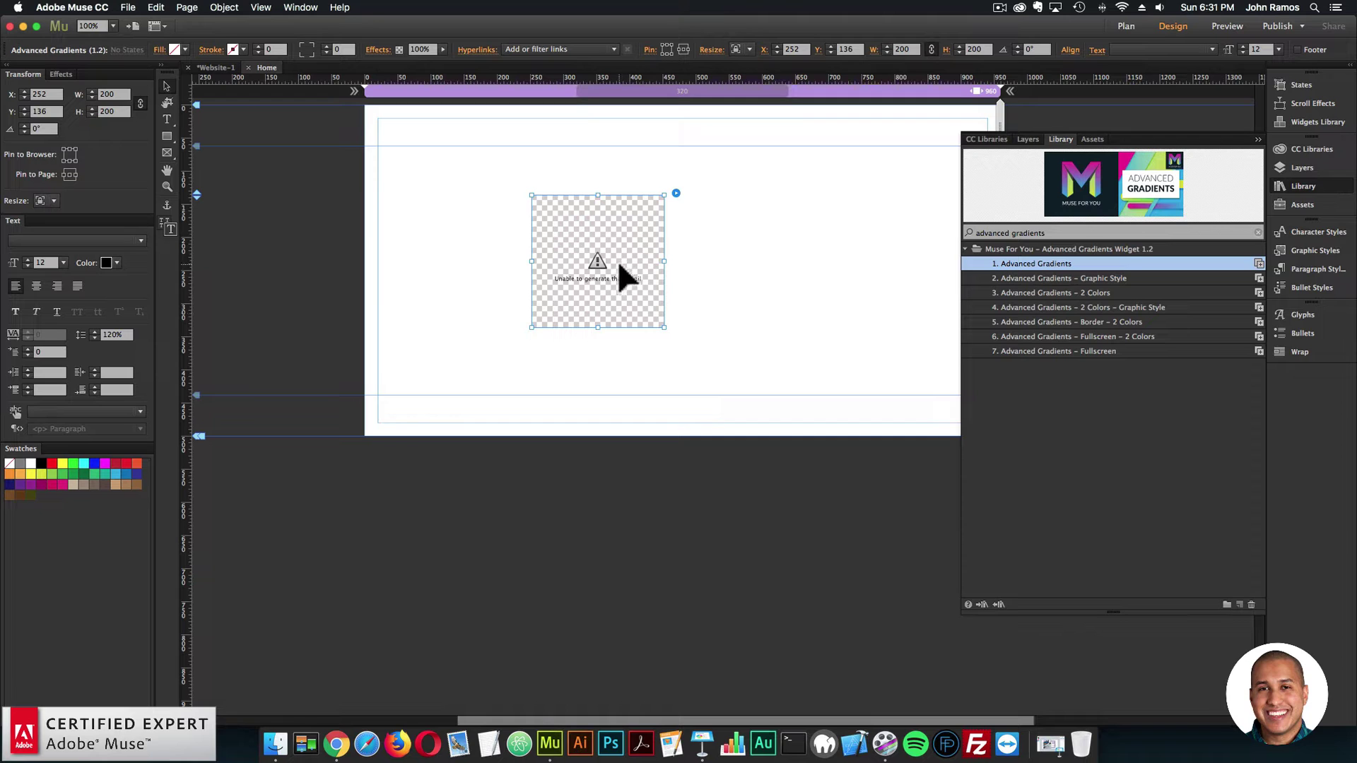
{"action": "left_click", "coordinate": [675, 193]}
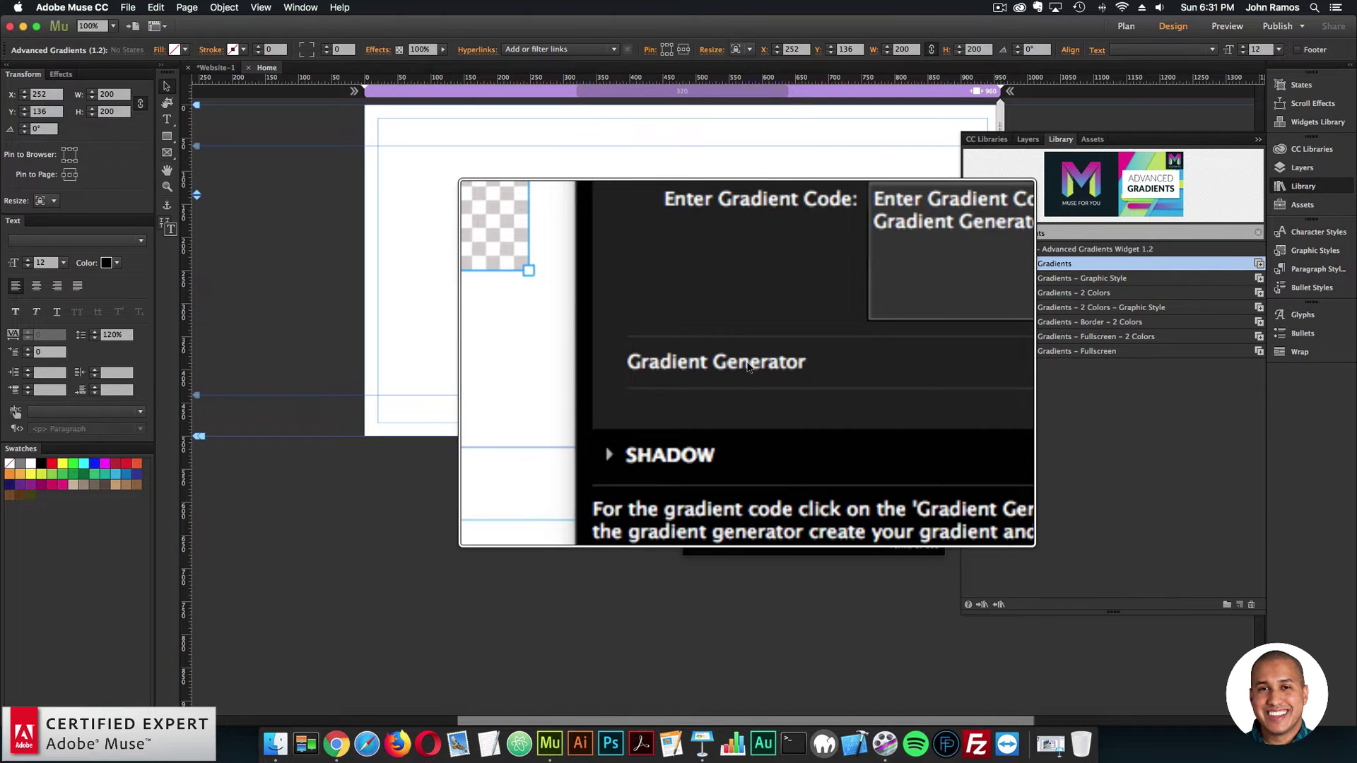
{"action": "left_click", "coordinate": [745, 360]}
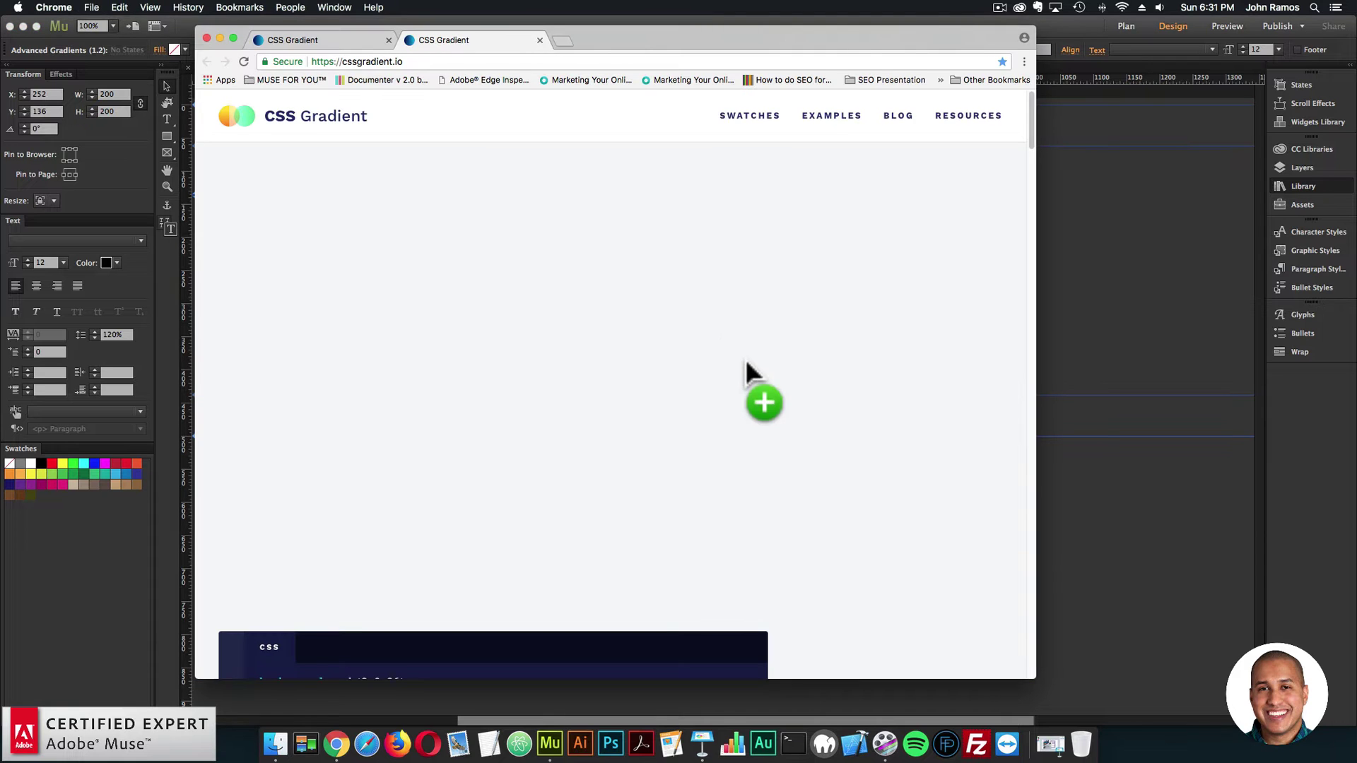
- Try out the default gradient by making the middle stop green #0f7909 at 32 and moving the last stop to 92
{"action": "mouse_move", "coordinate": [502, 331]}
{"action": "left_mouse_down"}
{"action": "mouse_move", "coordinate": [717, 338]}
{"action": "mouse_move", "coordinate": [521, 333]}
{"action": "left_mouse_up"}
{"action": "left_click_drag", "start_coordinate": [650, 482], "coordinate": [572, 482]}
{"action": "left_click_drag", "start_coordinate": [521, 328], "coordinate": [477, 331]}
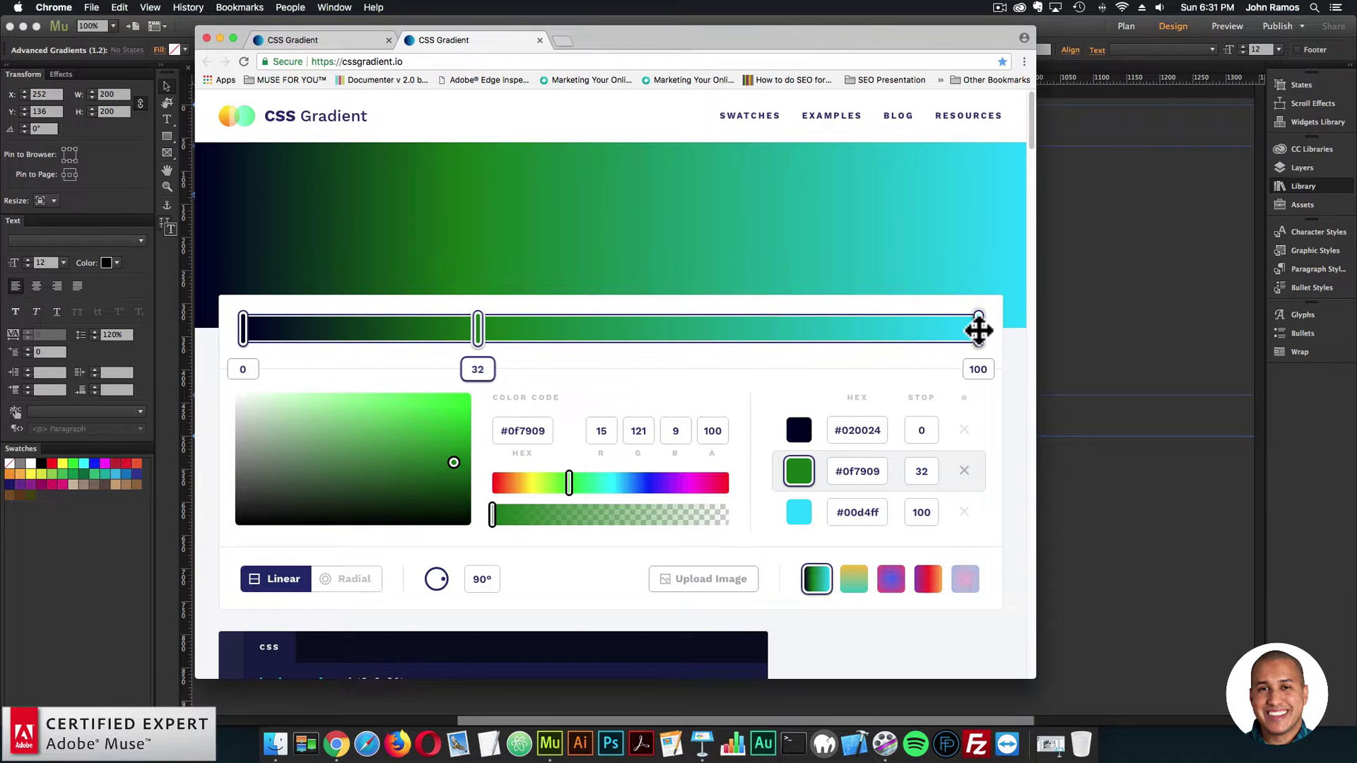
{"action": "left_click_drag", "start_coordinate": [978, 330], "coordinate": [920, 330]}
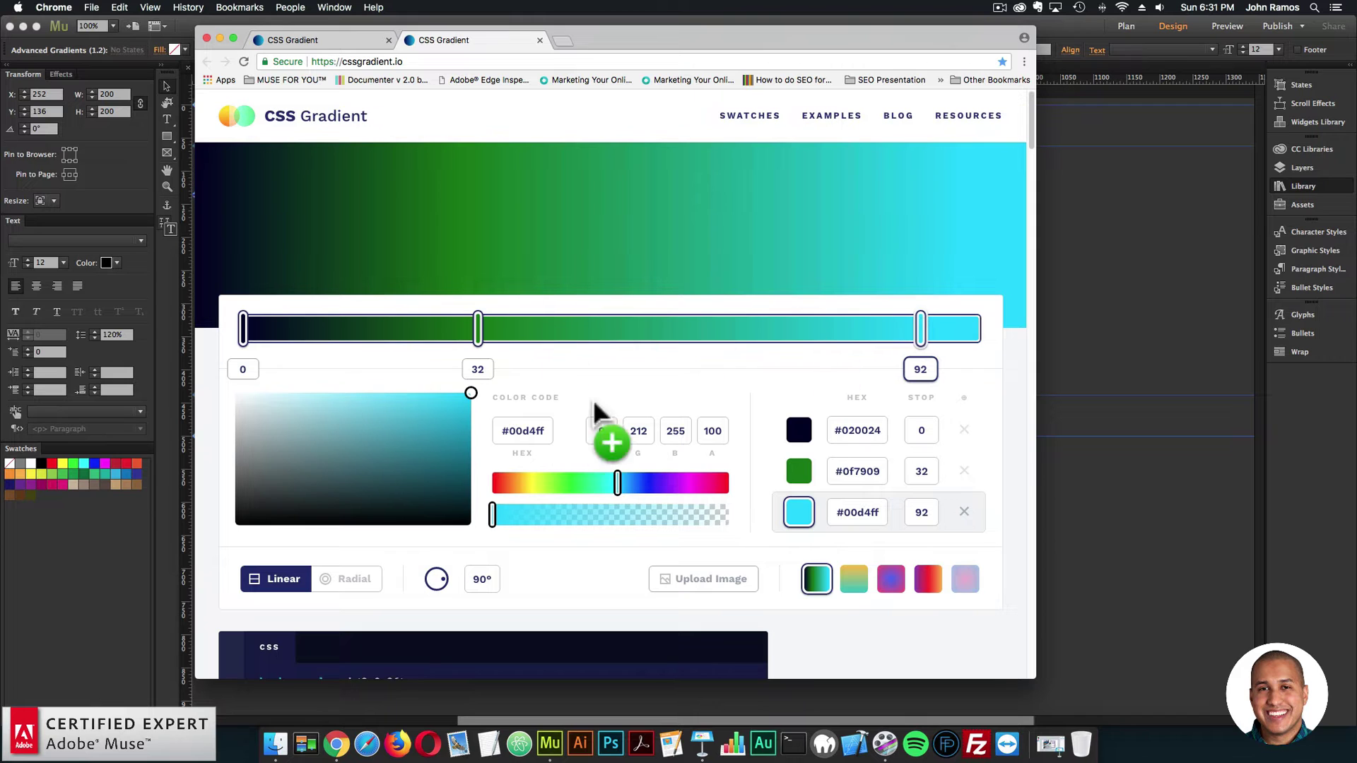
- Apply the purple-red-orange preset gradient and set its middle stop's colour to #ff0000
{"action": "left_click", "coordinate": [855, 592]}
{"action": "left_click", "coordinate": [927, 596]}
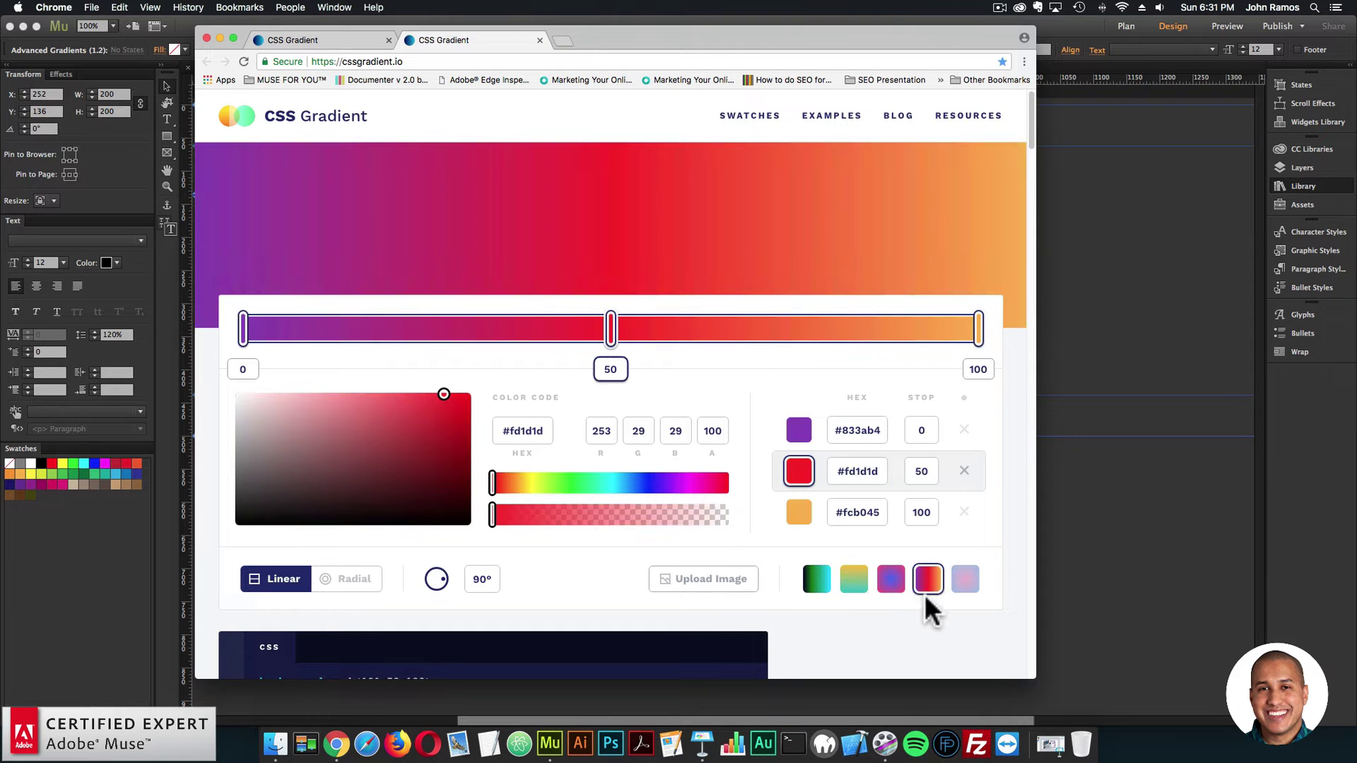
{"action": "mouse_move", "coordinate": [461, 400]}
{"action": "left_mouse_down"}
{"action": "mouse_move", "coordinate": [388, 464]}
{"action": "mouse_move", "coordinate": [475, 389]}
{"action": "left_mouse_up"}
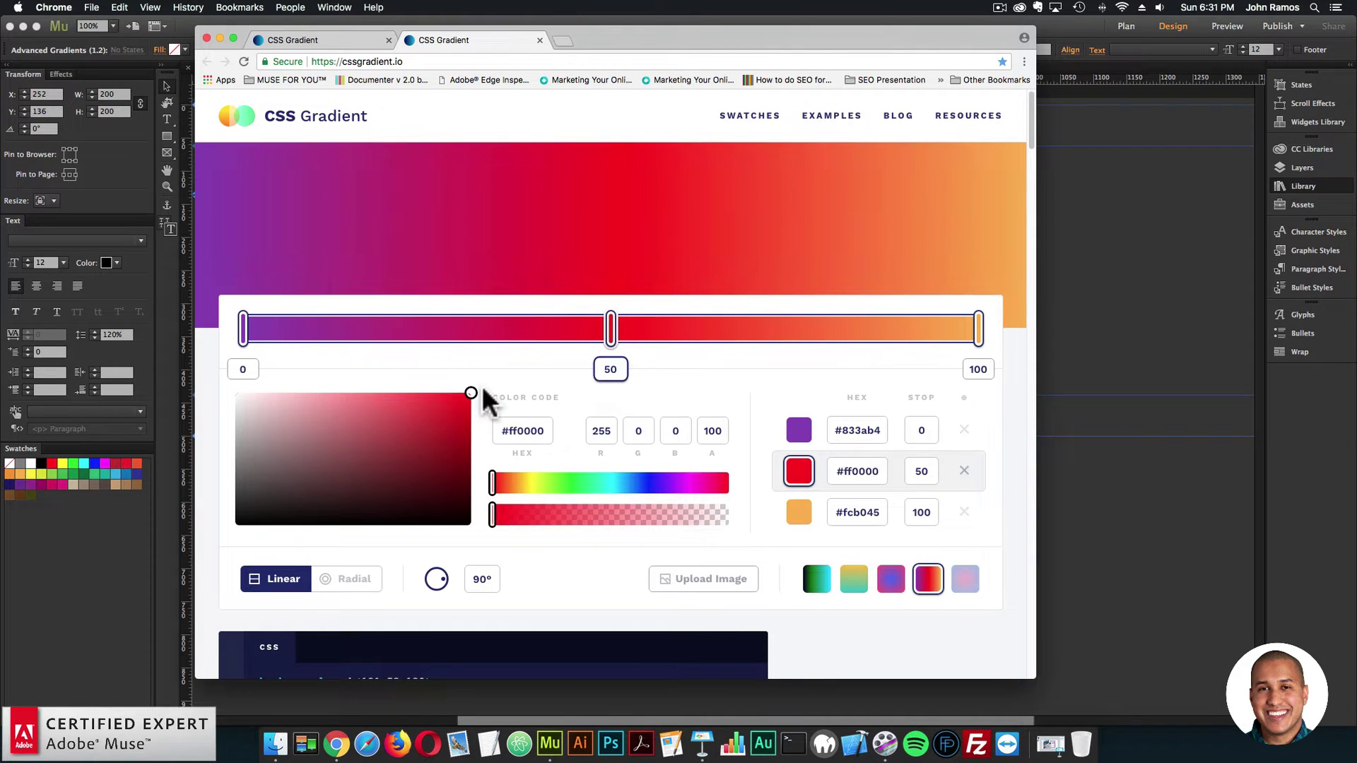
- Add a fourth colour stop at 79 between red and orange, and move the red stop to 32
{"action": "left_click_drag", "start_coordinate": [612, 327], "coordinate": [618, 327]}
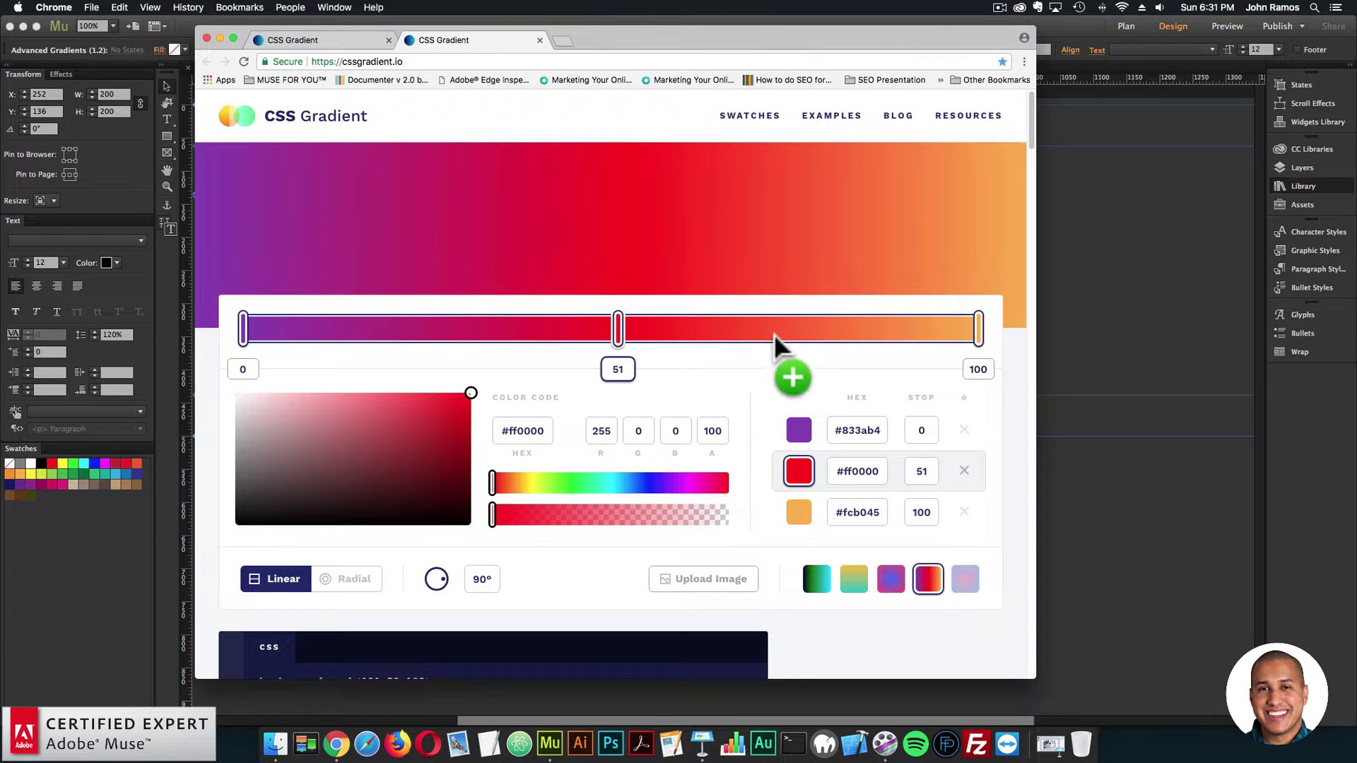
{"action": "left_click_drag", "start_coordinate": [777, 327], "coordinate": [812, 333]}
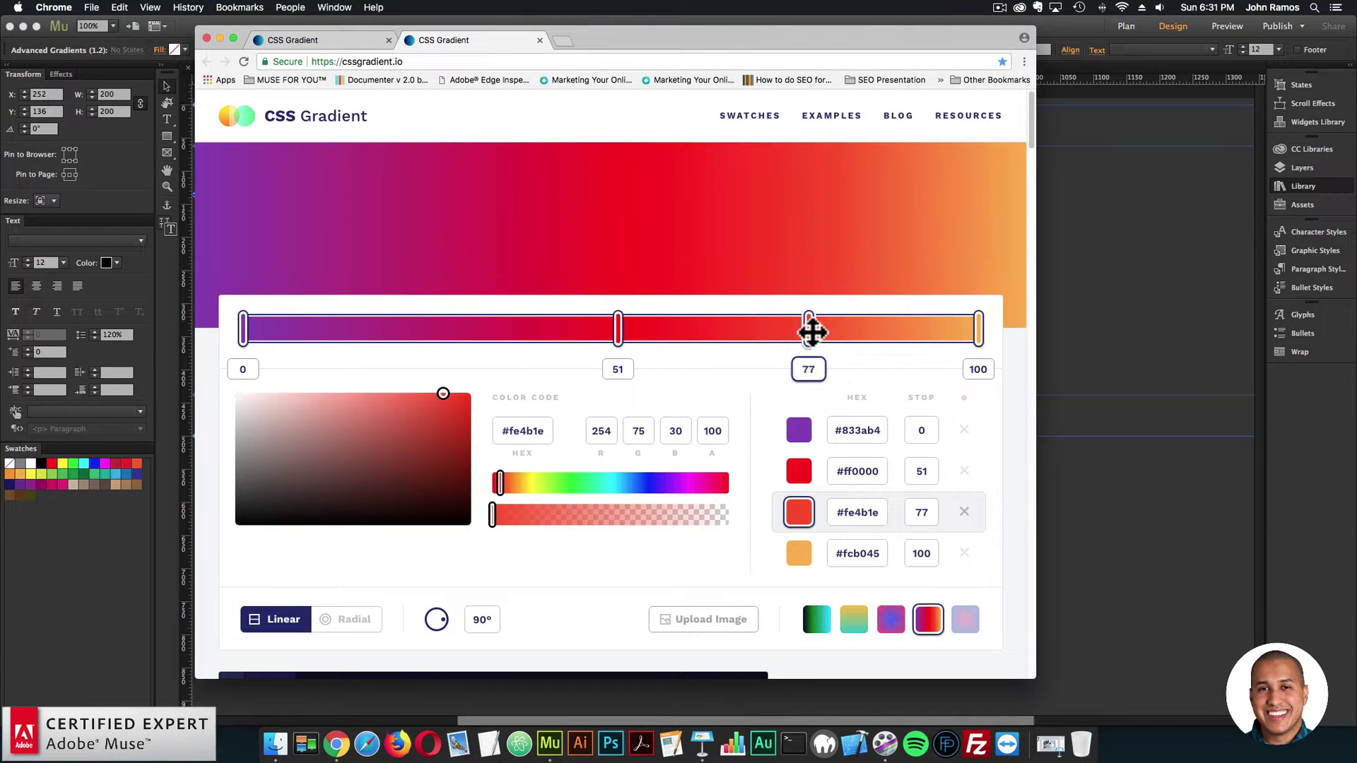
{"action": "left_click_drag", "start_coordinate": [622, 332], "coordinate": [582, 330]}
{"action": "left_click_drag", "start_coordinate": [806, 330], "coordinate": [821, 328]}
{"action": "left_click_drag", "start_coordinate": [574, 325], "coordinate": [479, 327]}
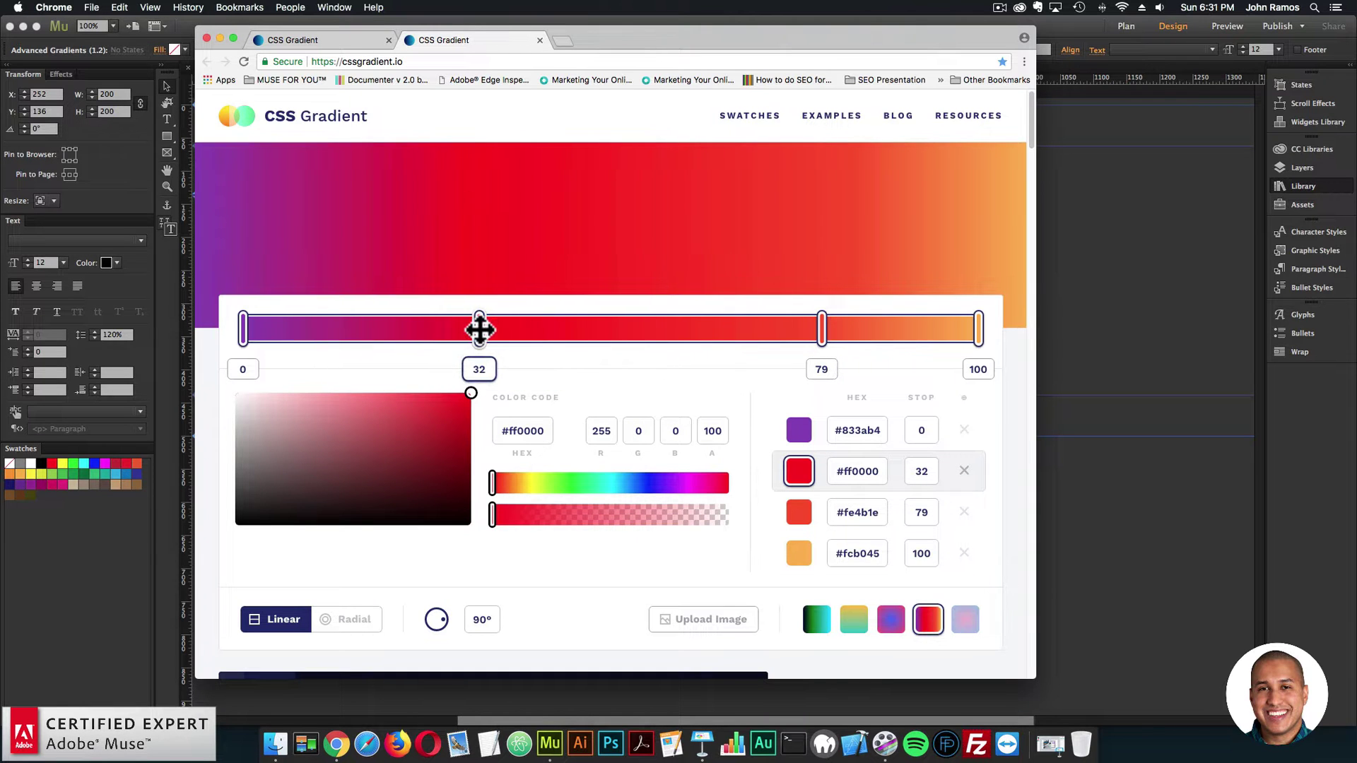
- Rotate the linear gradient's angle to 114°
{"action": "scroll", "coordinate": [563, 364], "scroll_direction": "down", "scroll_amount": 2}
{"action": "scroll", "coordinate": [562, 363], "scroll_direction": "down", "scroll_amount": 2}
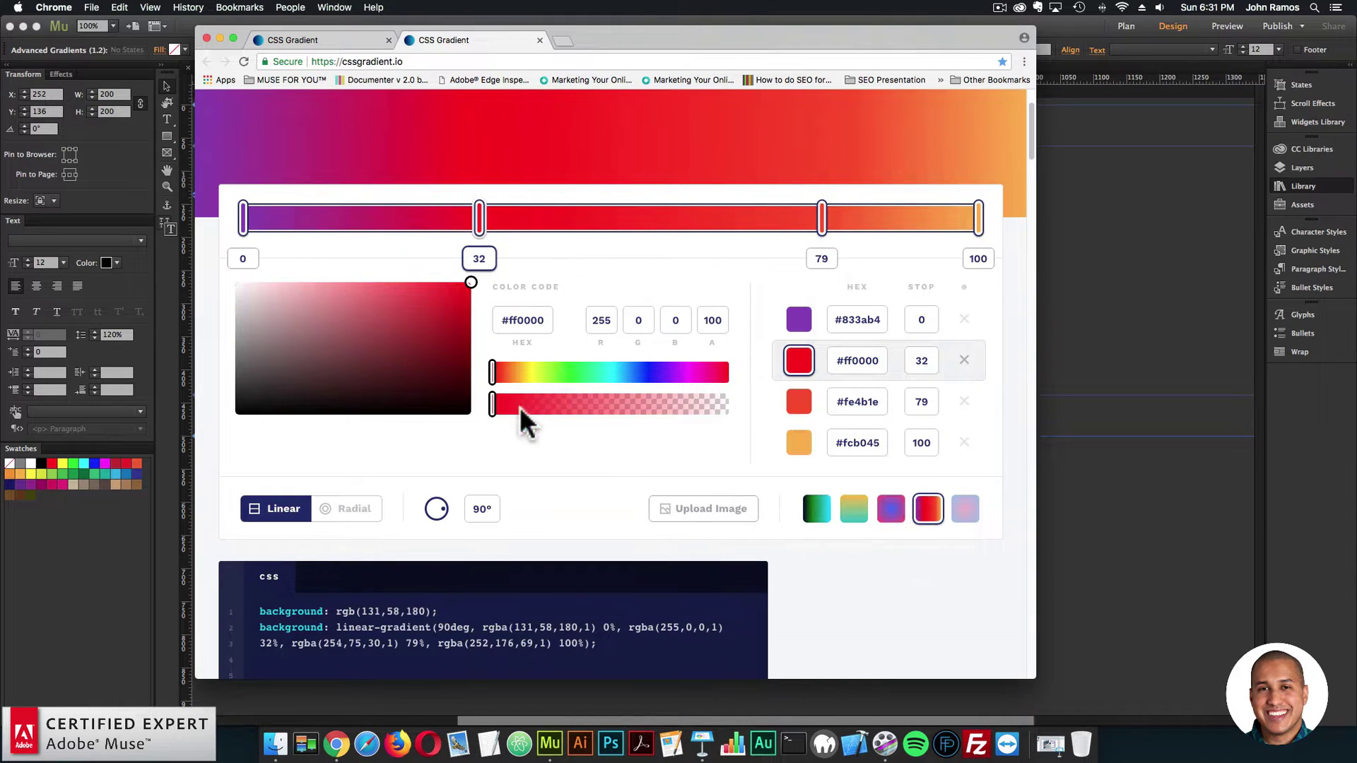
{"action": "scroll", "coordinate": [509, 421], "scroll_direction": "down", "scroll_amount": 2}
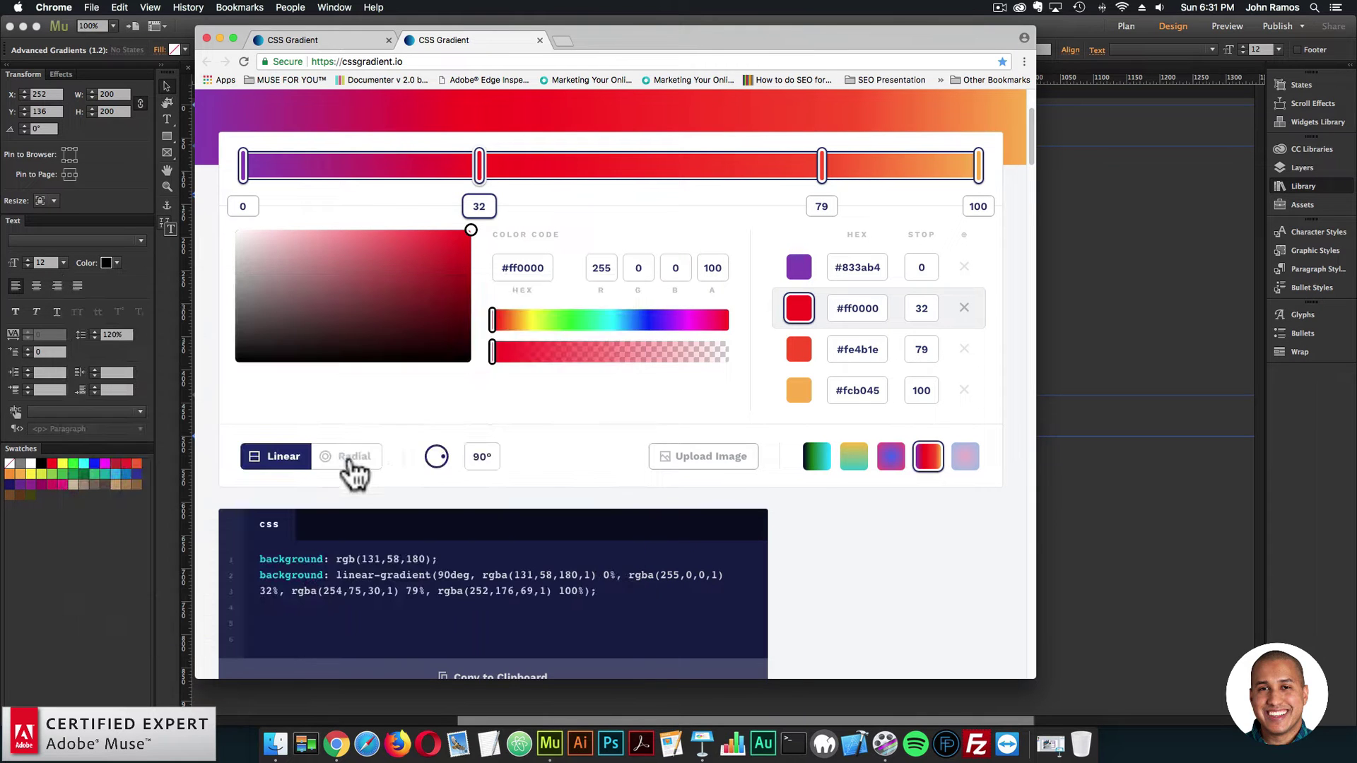
{"action": "left_click", "coordinate": [439, 452]}
{"action": "left_click_drag", "start_coordinate": [427, 462], "coordinate": [443, 456]}
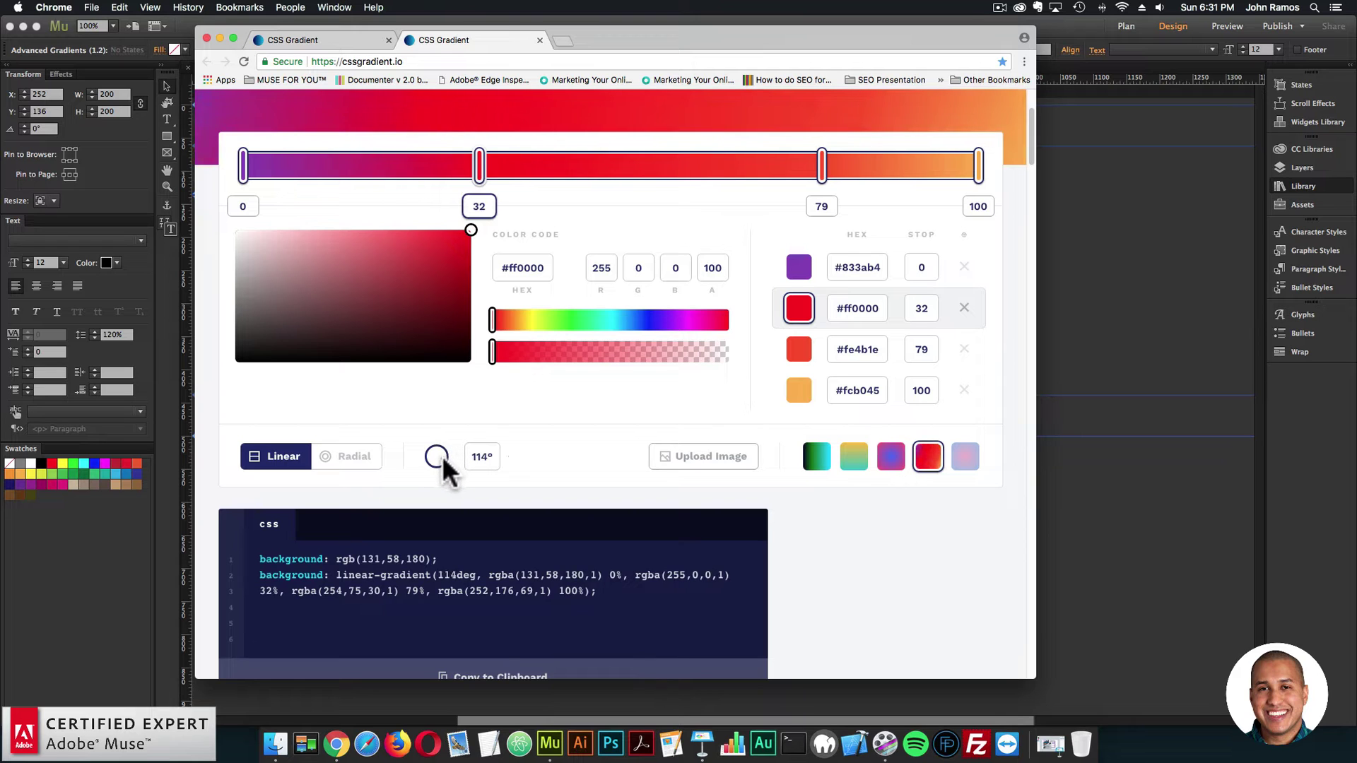
- Delete the #fe4b1e stop at 79 from the gradient and copy the generated CSS code to the clipboard
{"action": "scroll", "coordinate": [615, 443], "scroll_direction": "up", "scroll_amount": 5}
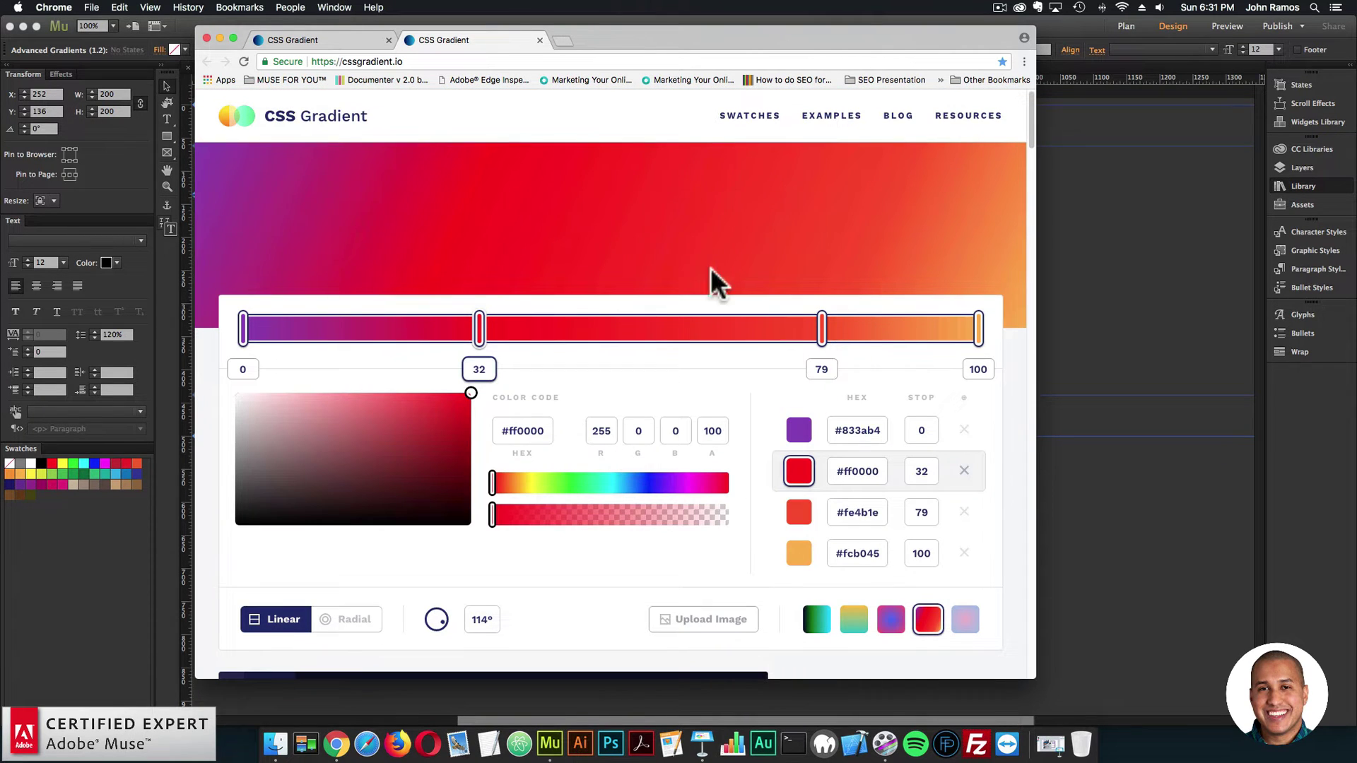
{"action": "left_click", "coordinate": [857, 474]}
{"action": "left_click", "coordinate": [965, 514]}
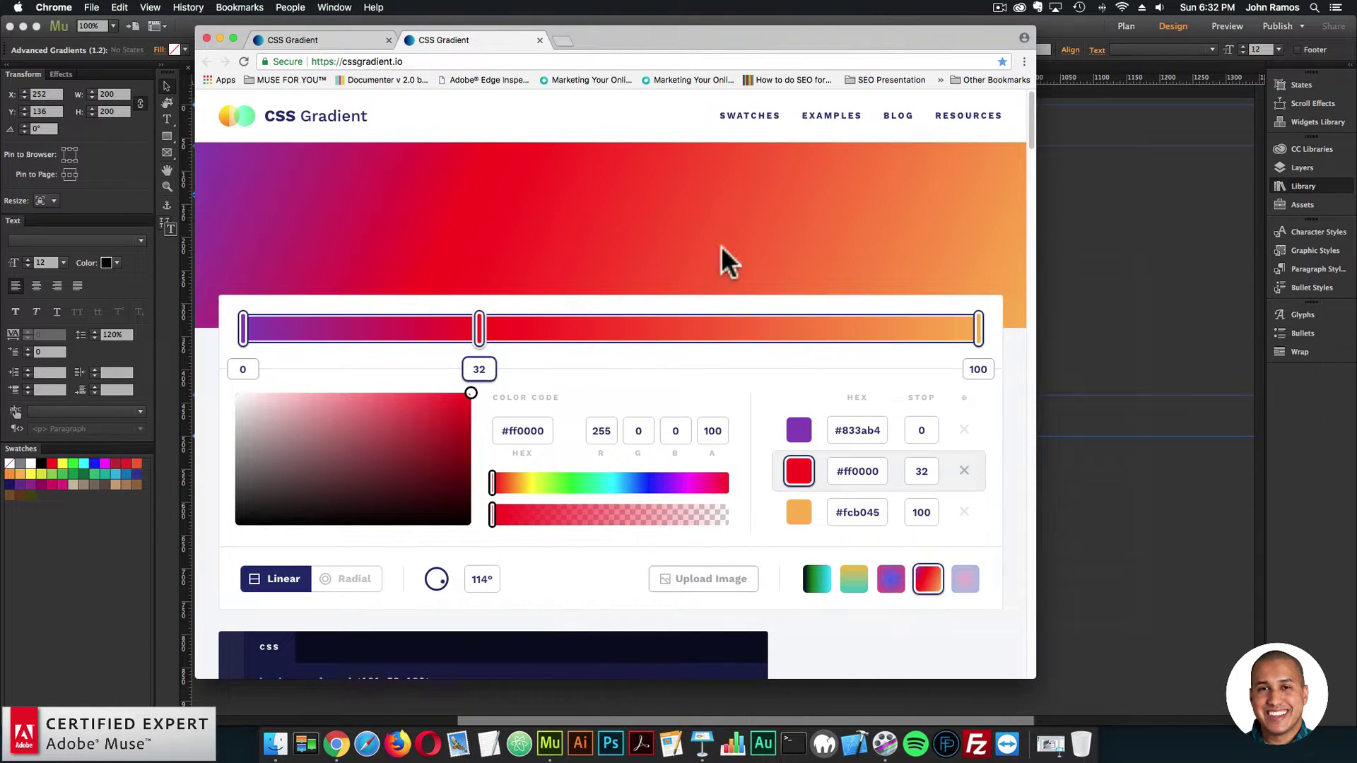
{"action": "scroll", "coordinate": [658, 374], "scroll_direction": "down", "scroll_amount": 5}
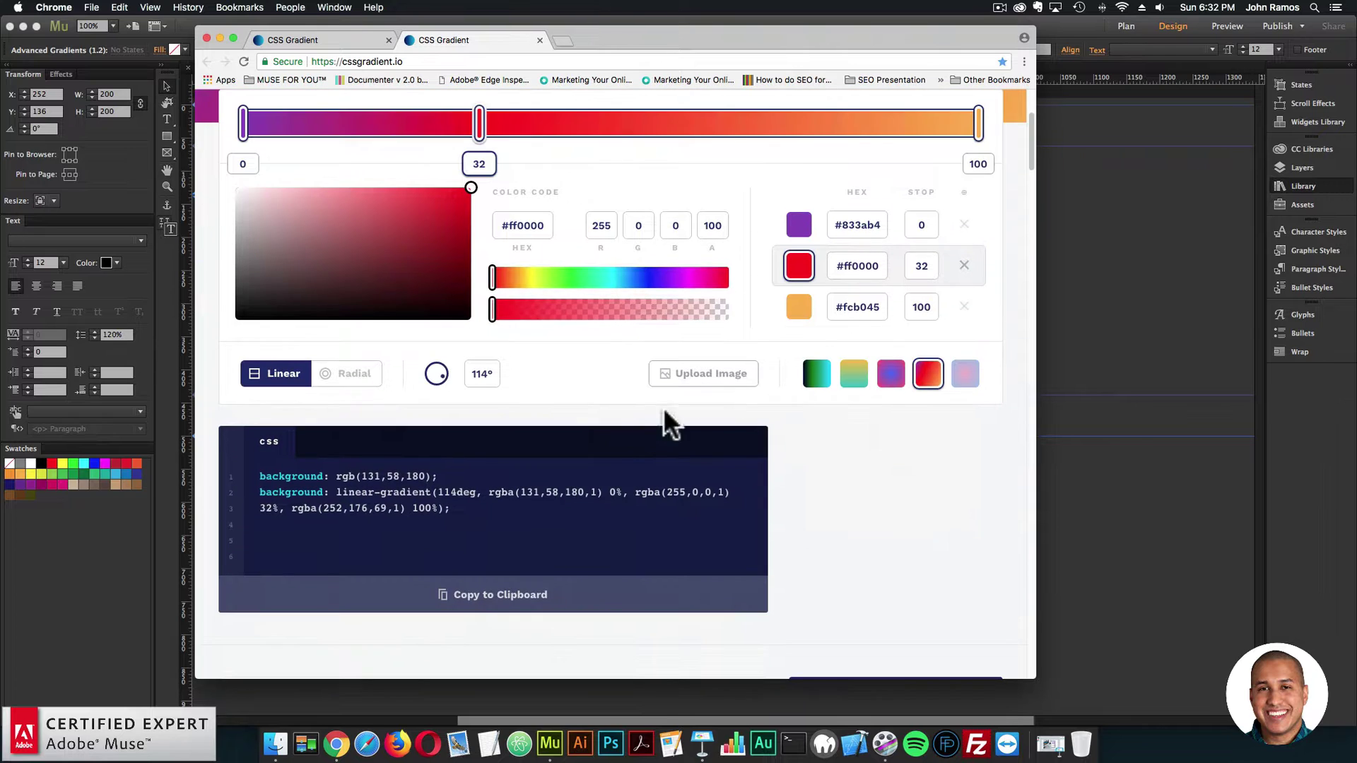
{"action": "left_click", "coordinate": [470, 606]}
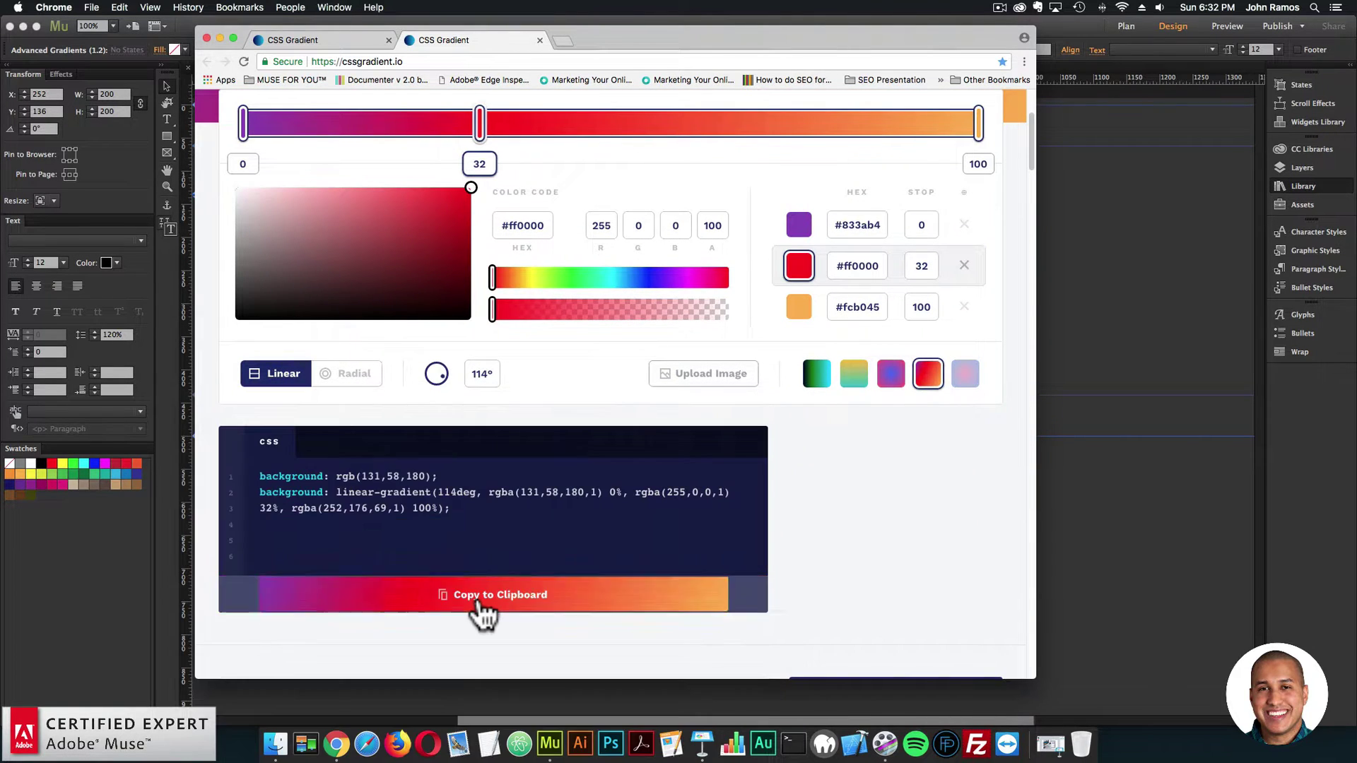
- Switch to Adobe Muse and paste the copied gradient code into the Advanced Gradients widget's gradient code setting
{"action": "left_click", "coordinate": [1104, 513]}
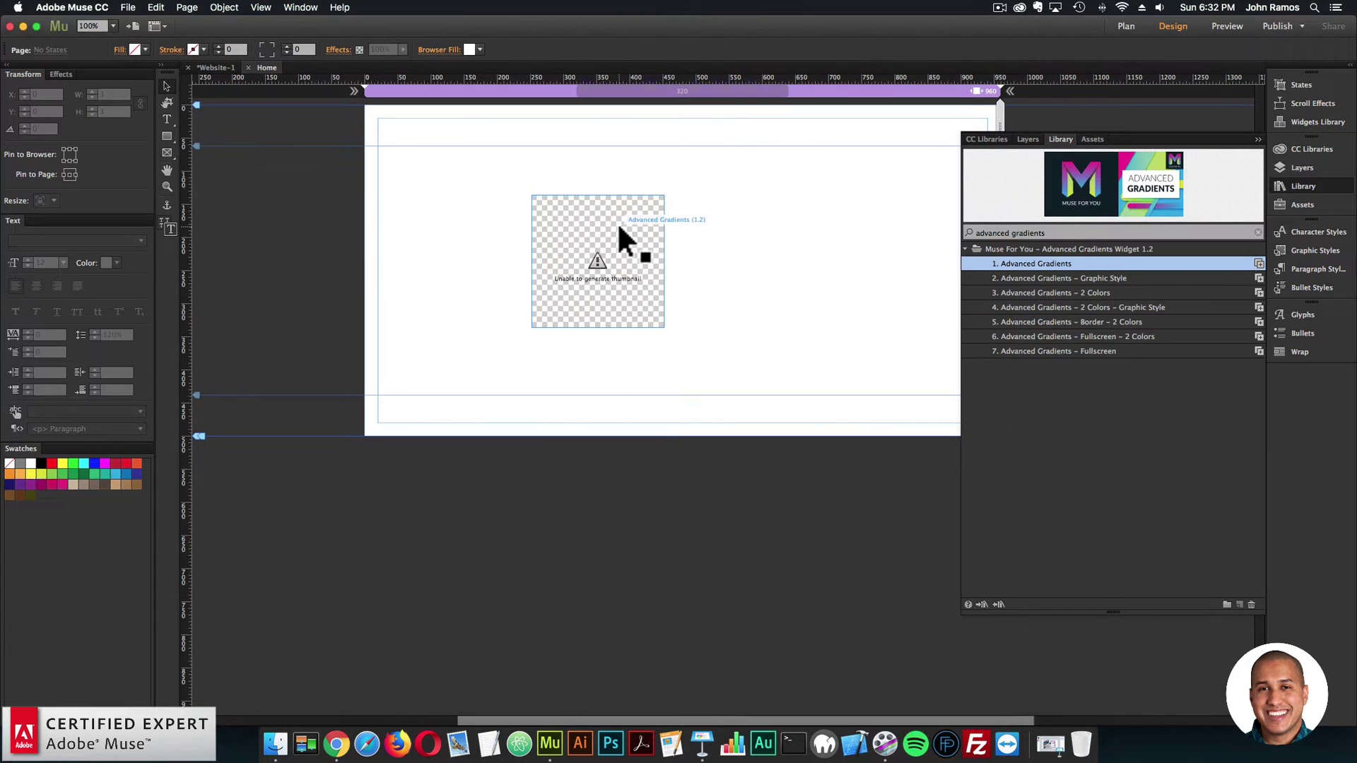
{"action": "left_click", "coordinate": [676, 194]}
{"action": "left_click", "coordinate": [874, 311]}
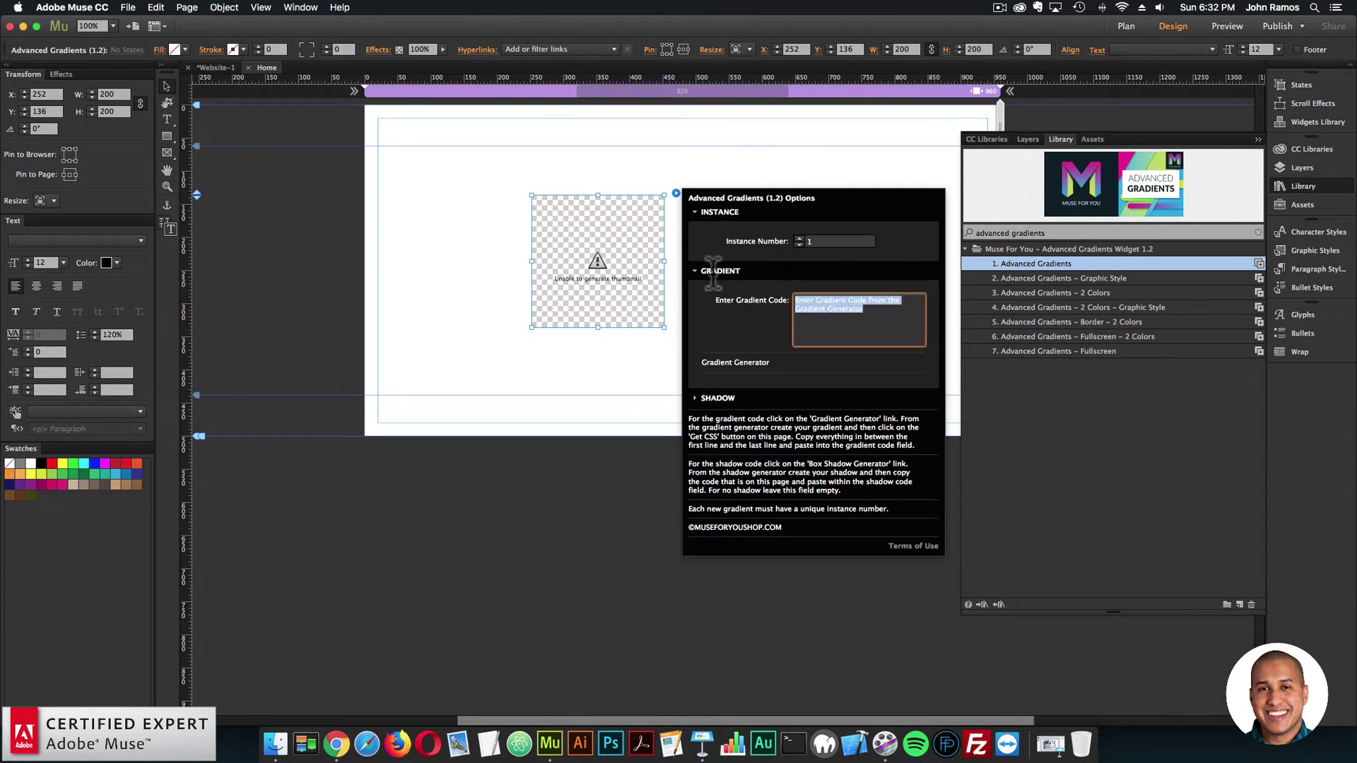
{"action": "right_click", "coordinate": [812, 301]}
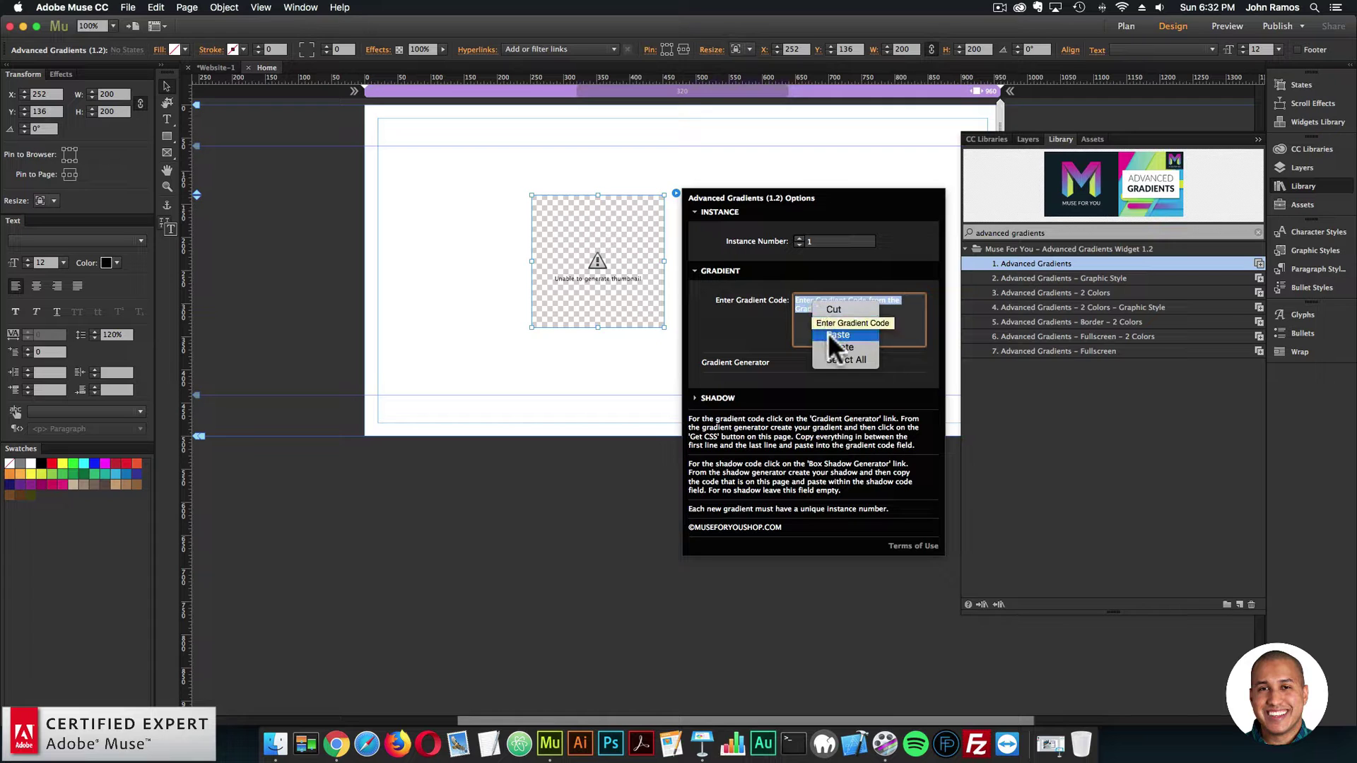
{"action": "left_click", "coordinate": [800, 302]}
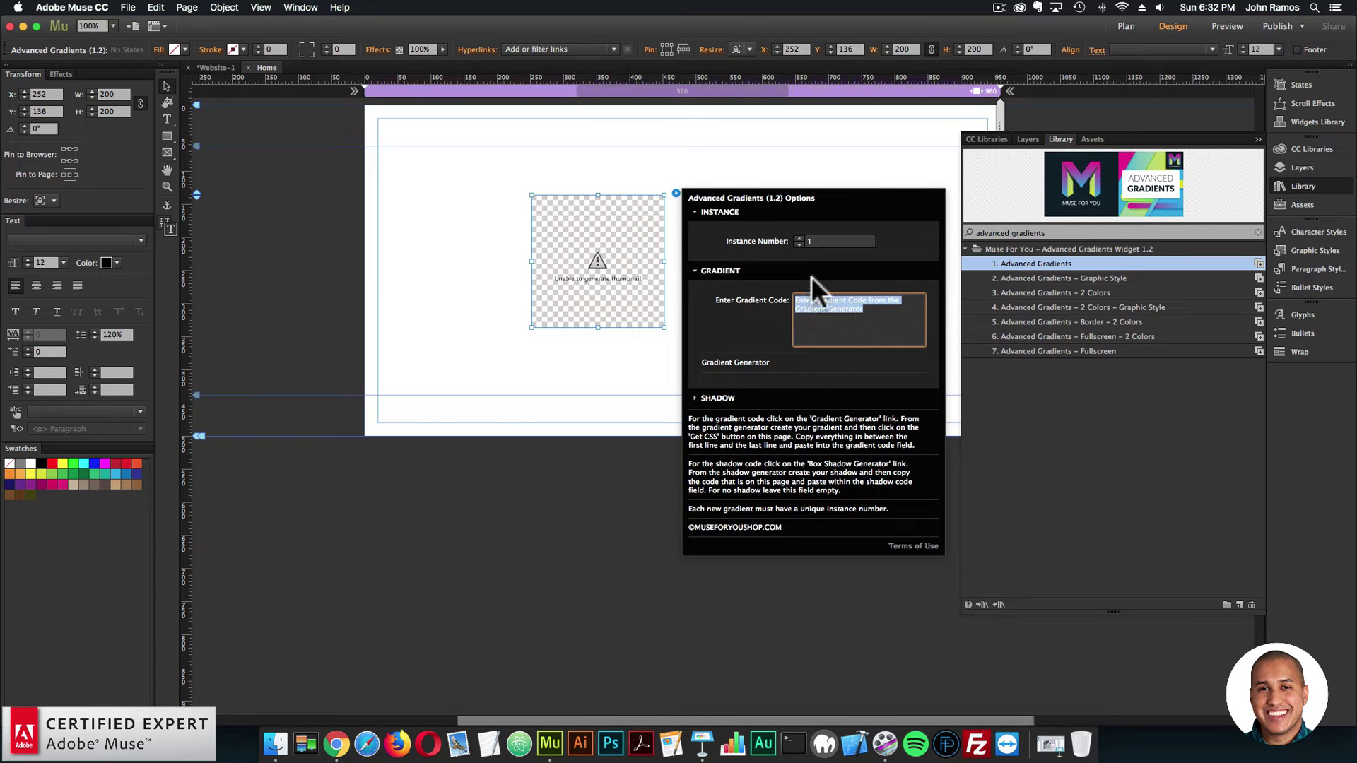
{"action": "type", "text": "background: rgb(131,58,180); background: linear-gradient(114deg, rgba(131,58,180,1) 0%, rgba(255,0,0,1) 32%, rgba(252,176,69,1) 100%);"}
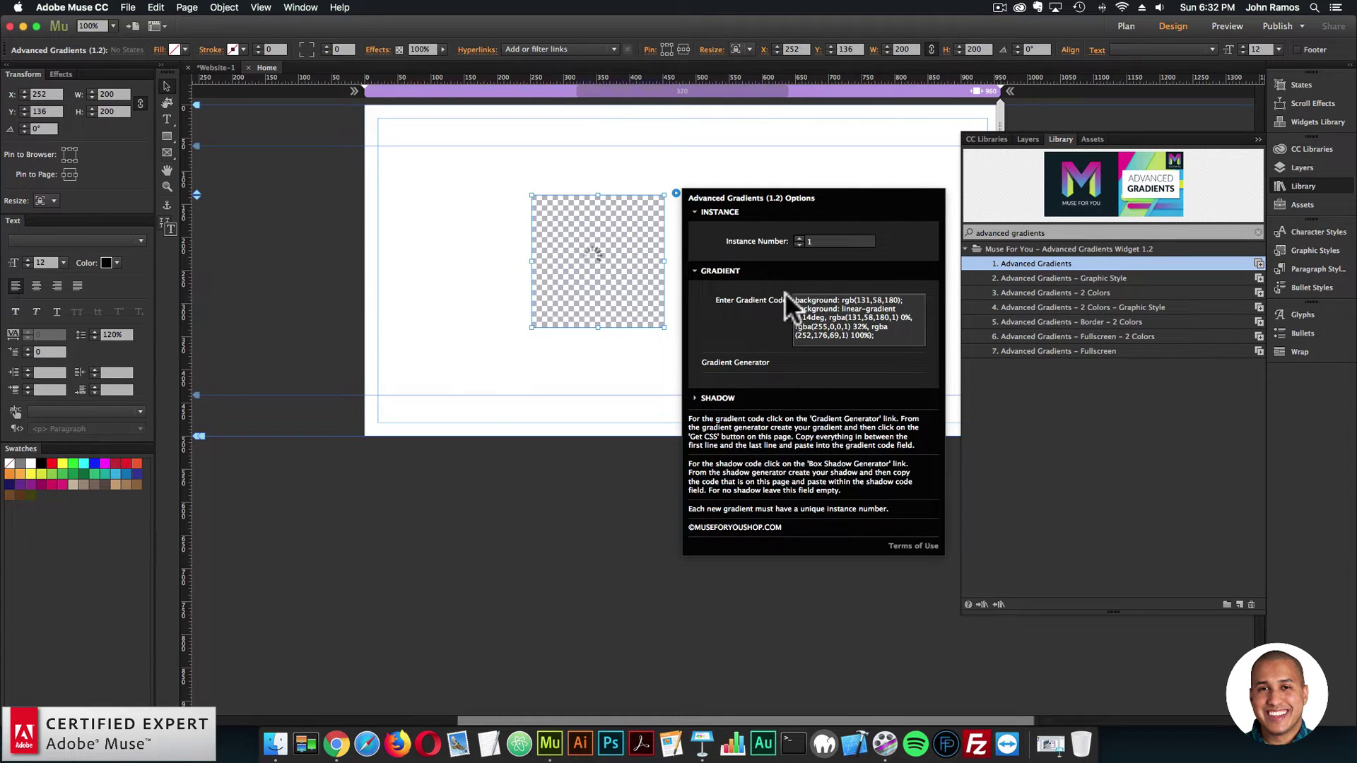
- Move the gradient widget to the page's upper-left corner at X 0, Y 0 and set its resizing to Stretch to Browser Width
{"action": "left_click_drag", "start_coordinate": [632, 292], "coordinate": [457, 202]}
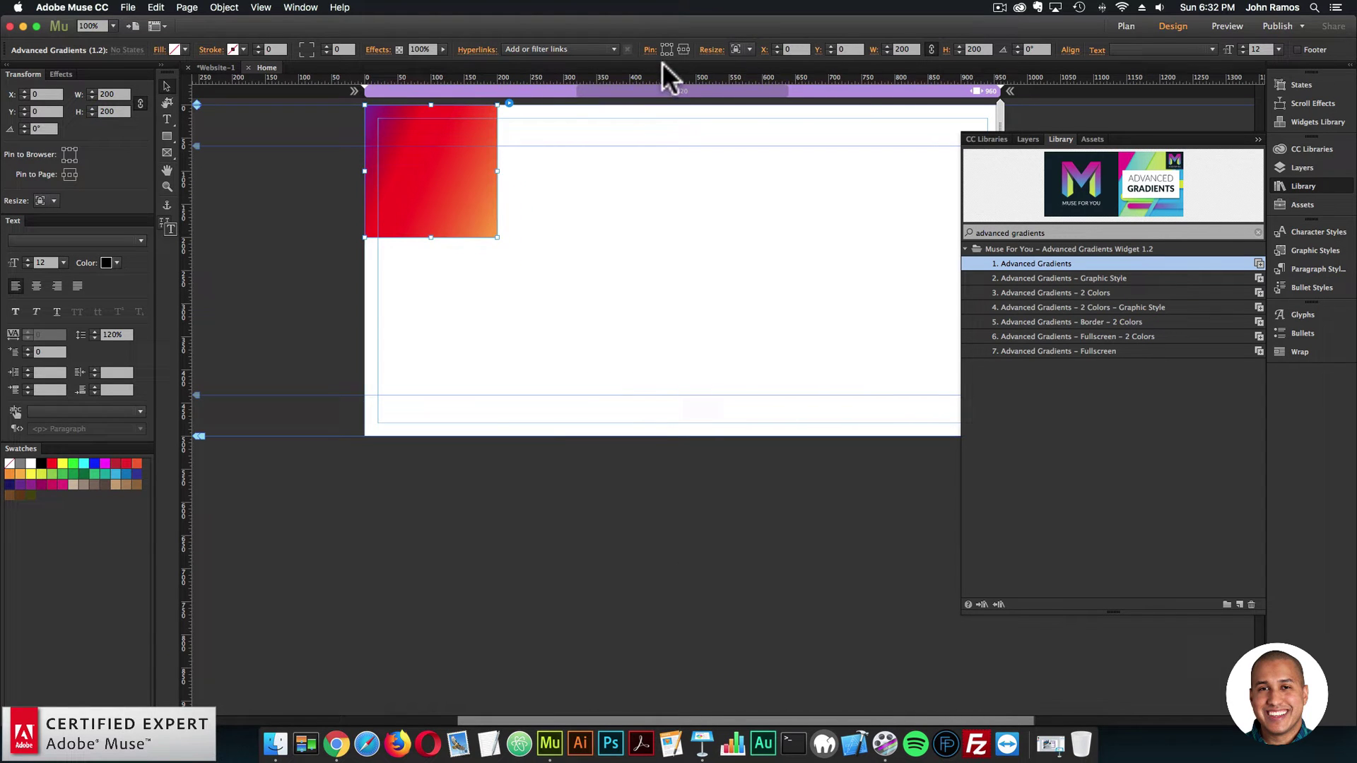
{"action": "left_click", "coordinate": [747, 49]}
{"action": "left_click", "coordinate": [767, 104]}
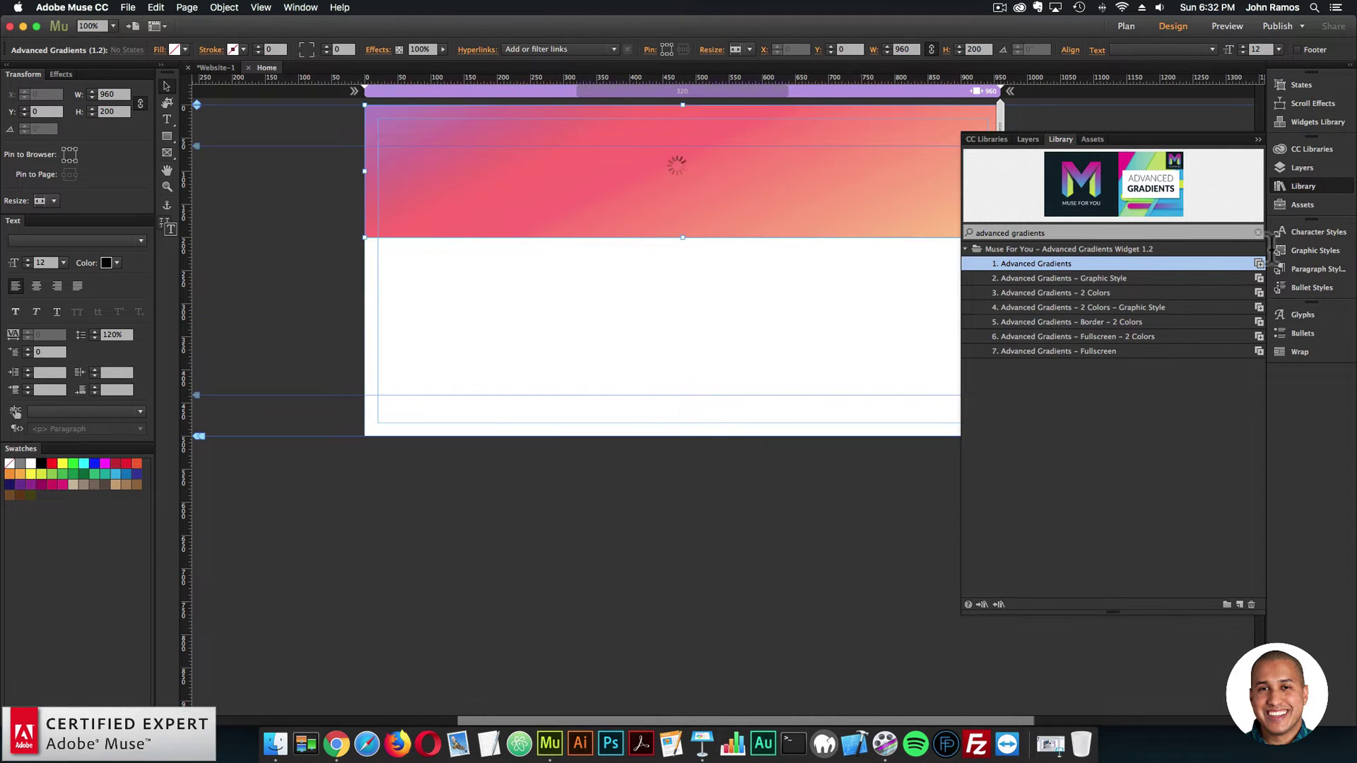
{"action": "left_click", "coordinate": [1313, 187]}
{"action": "left_click", "coordinate": [748, 48]}
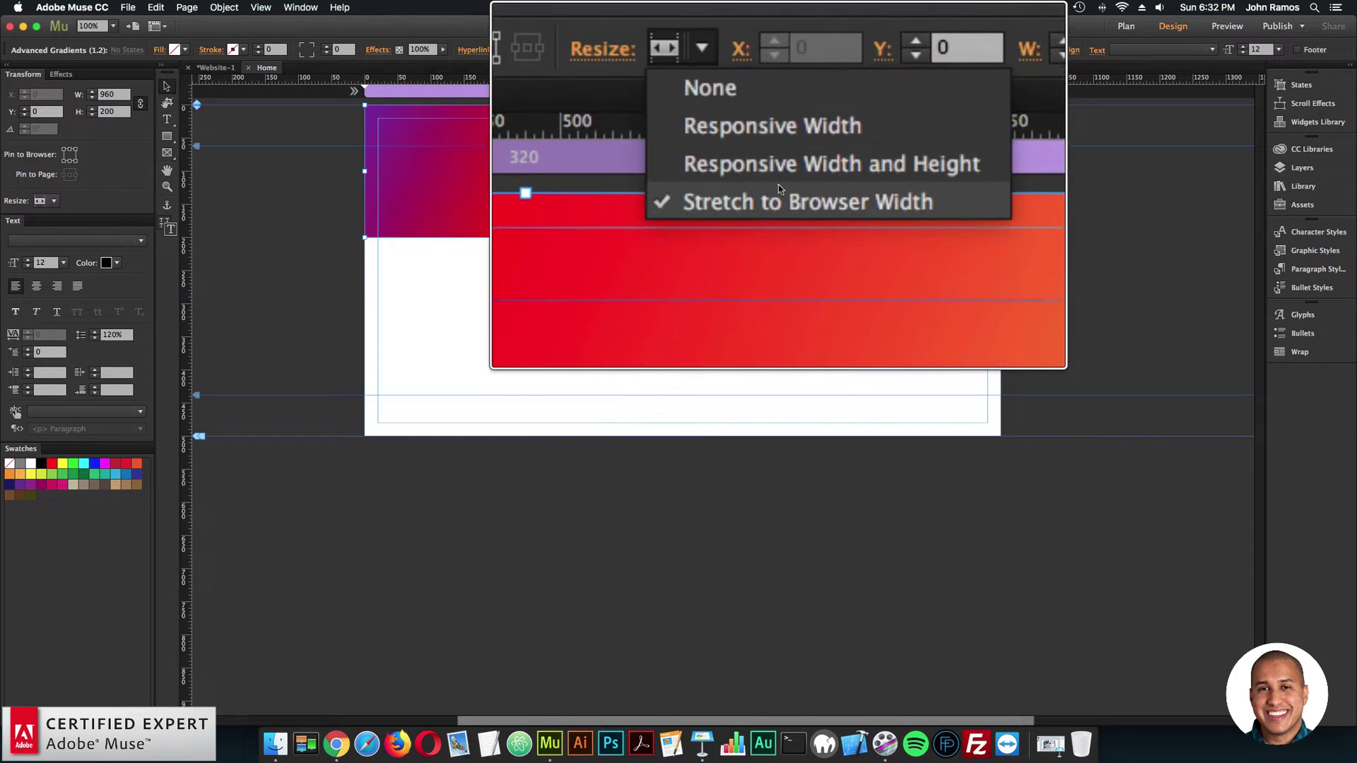
{"action": "left_click", "coordinate": [634, 291]}
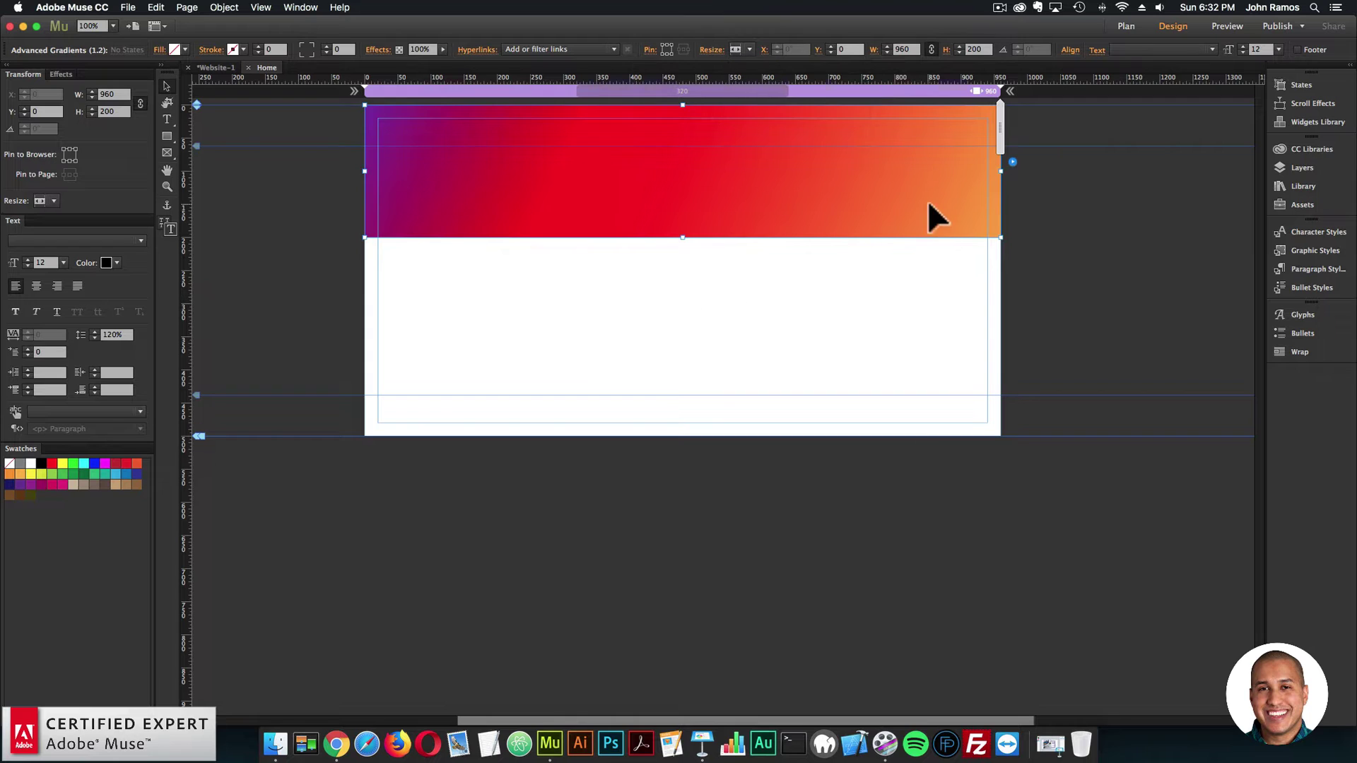
- Resize the gradient widget to about 486 wide by 334 high and reposition it at about X 266, Y 94
{"action": "left_click_drag", "start_coordinate": [1001, 170], "coordinate": [688, 170]}
{"action": "left_click_drag", "start_coordinate": [556, 152], "coordinate": [733, 214]}
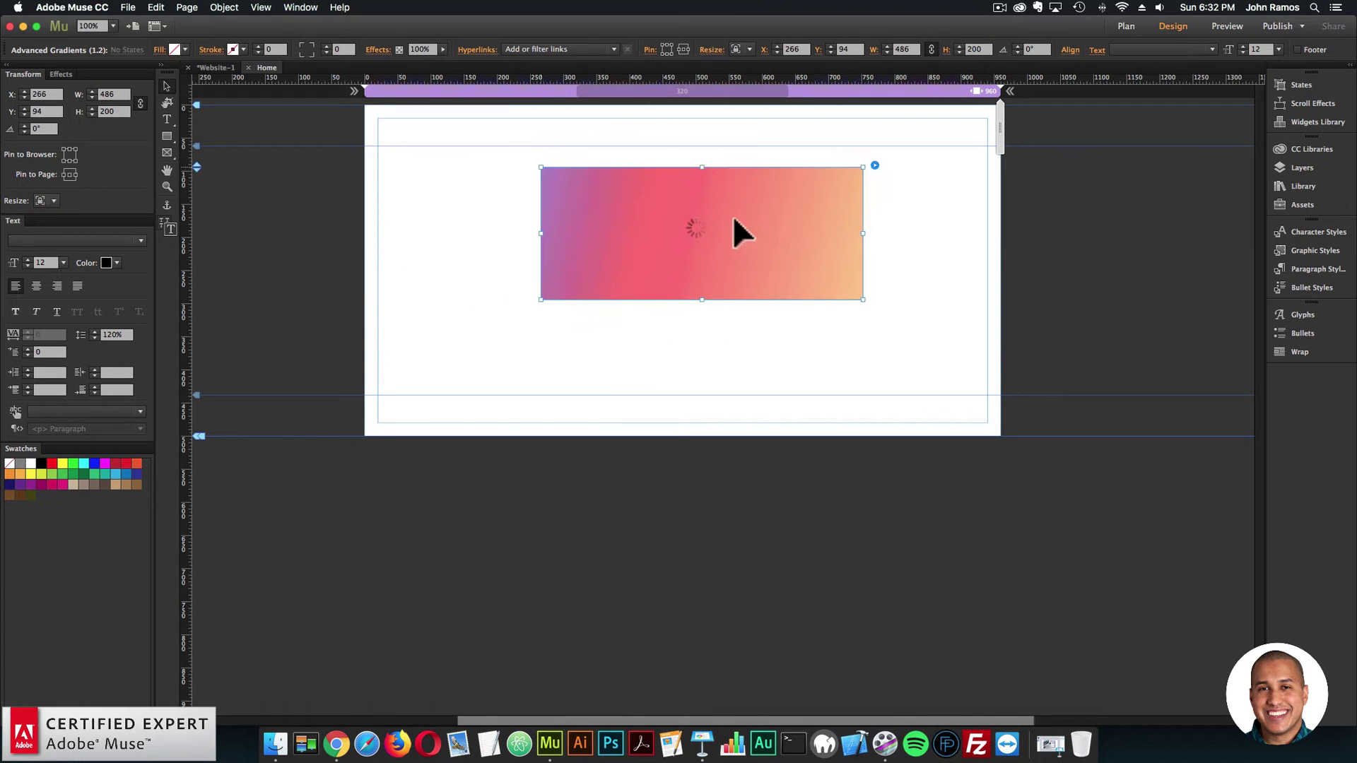
{"action": "left_click", "coordinate": [700, 316]}
{"action": "left_click", "coordinate": [702, 297]}
{"action": "left_click_drag", "start_coordinate": [702, 299], "coordinate": [702, 388]}
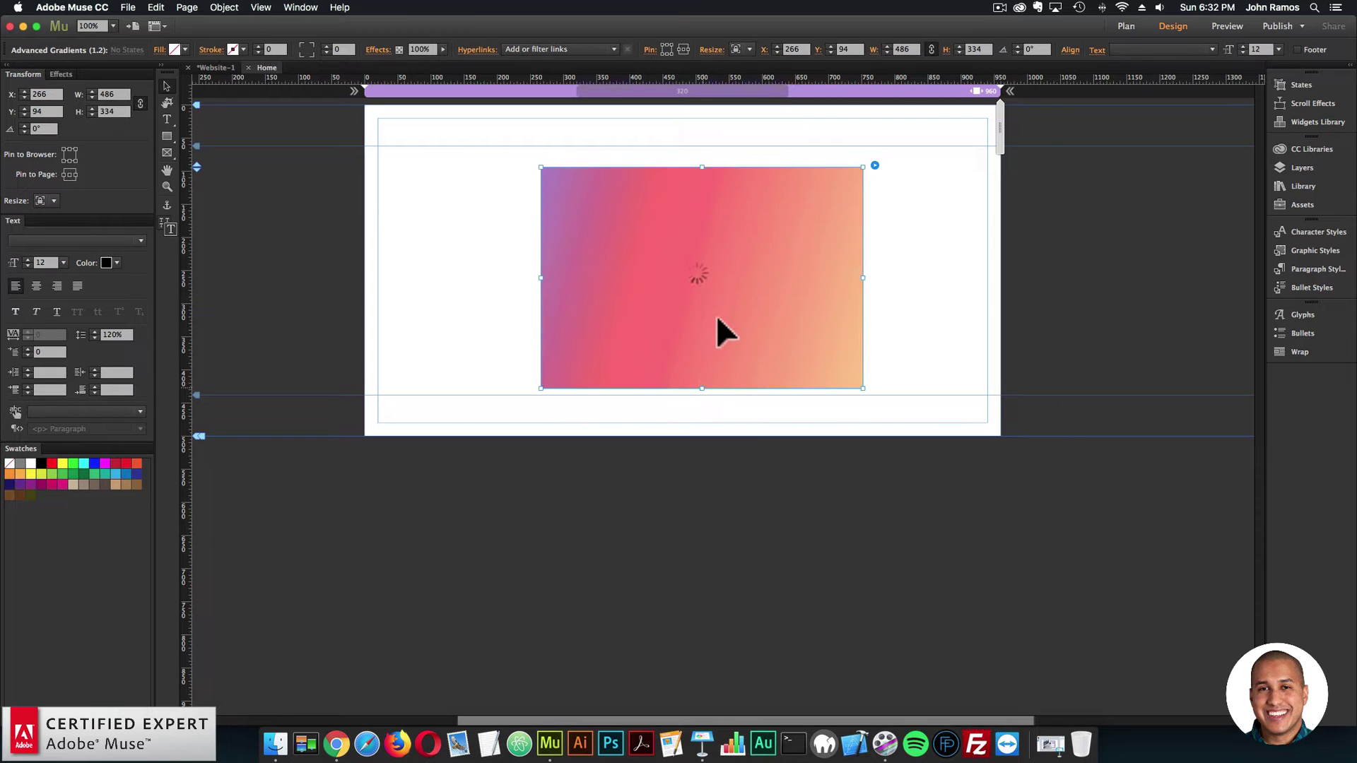
- Set the gradient widget's resizing to Responsive Width and Height and preview the page in the browser at a narrower window width
{"action": "left_click", "coordinate": [749, 49]}
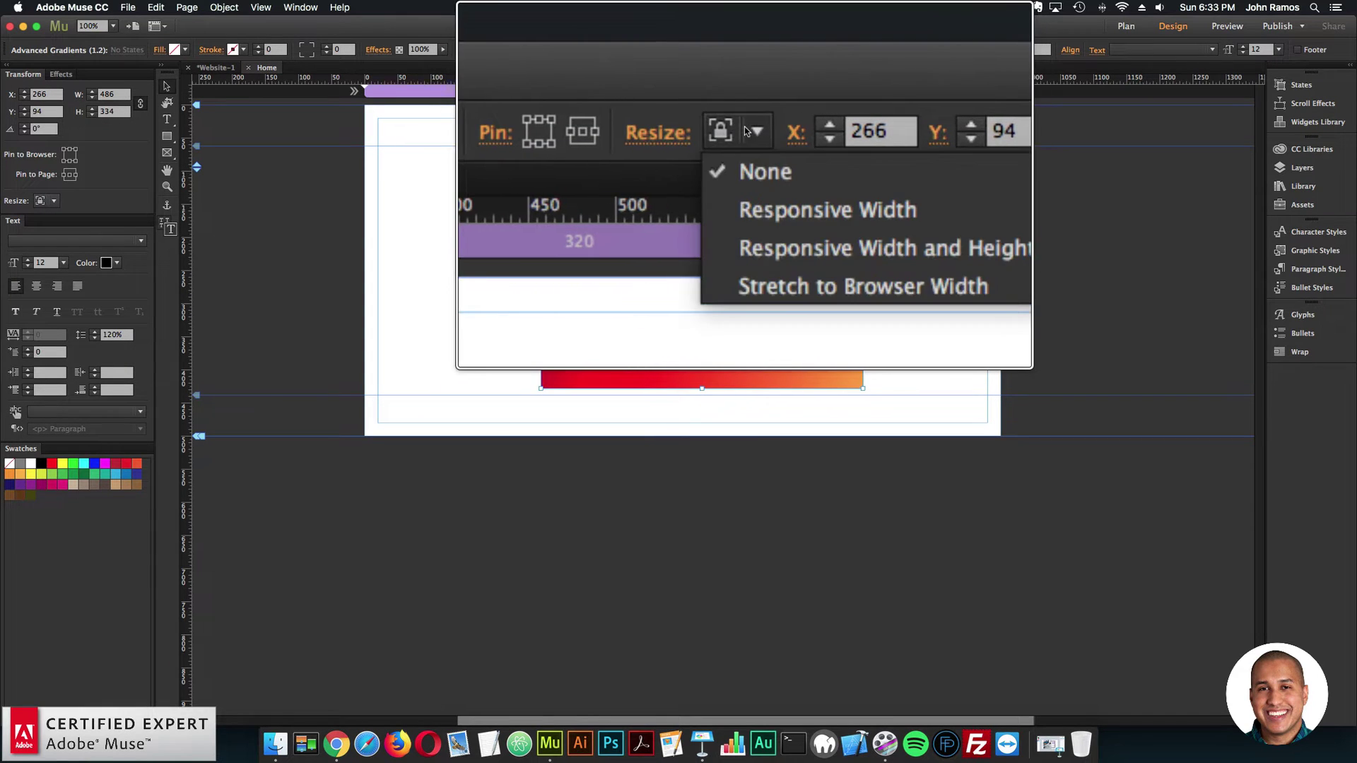
{"action": "left_click", "coordinate": [777, 94]}
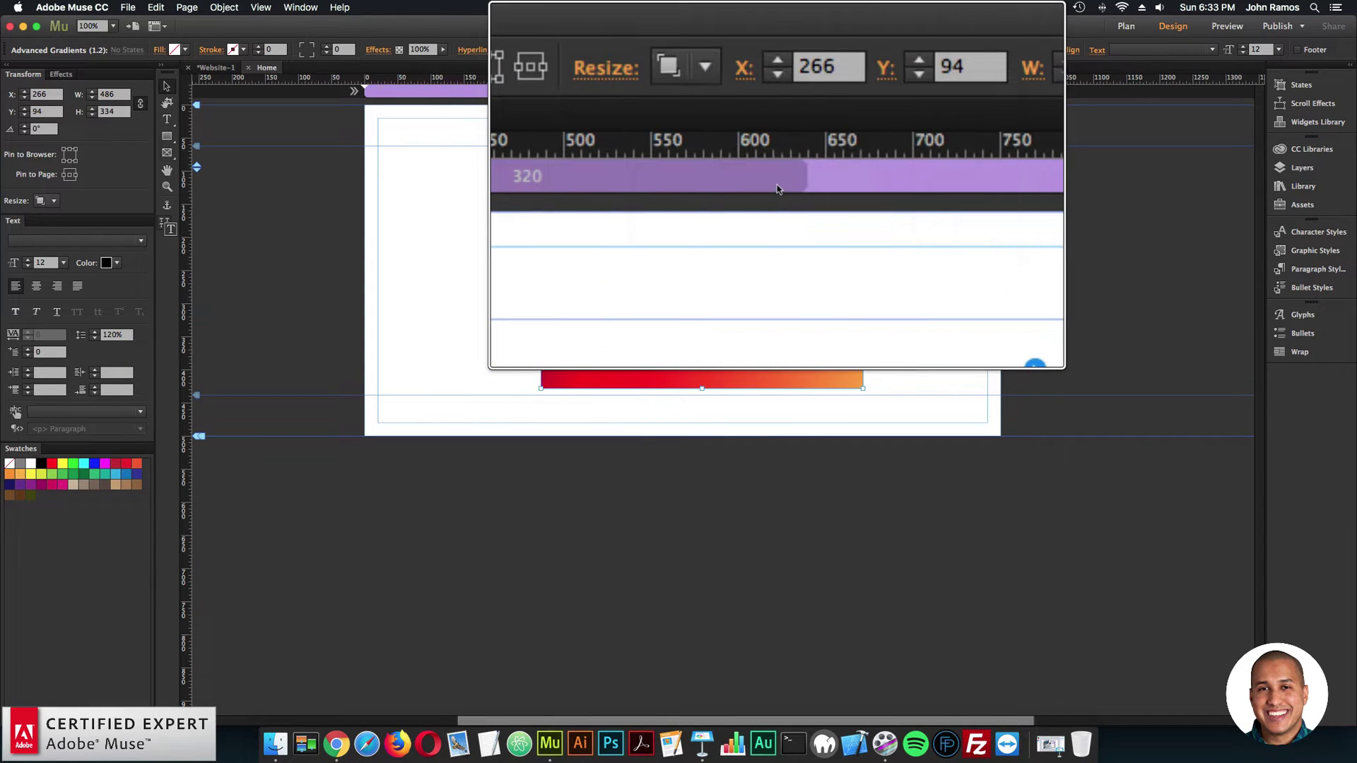
{"action": "left_click", "coordinate": [467, 152]}
{"action": "left_click", "coordinate": [128, 7]}
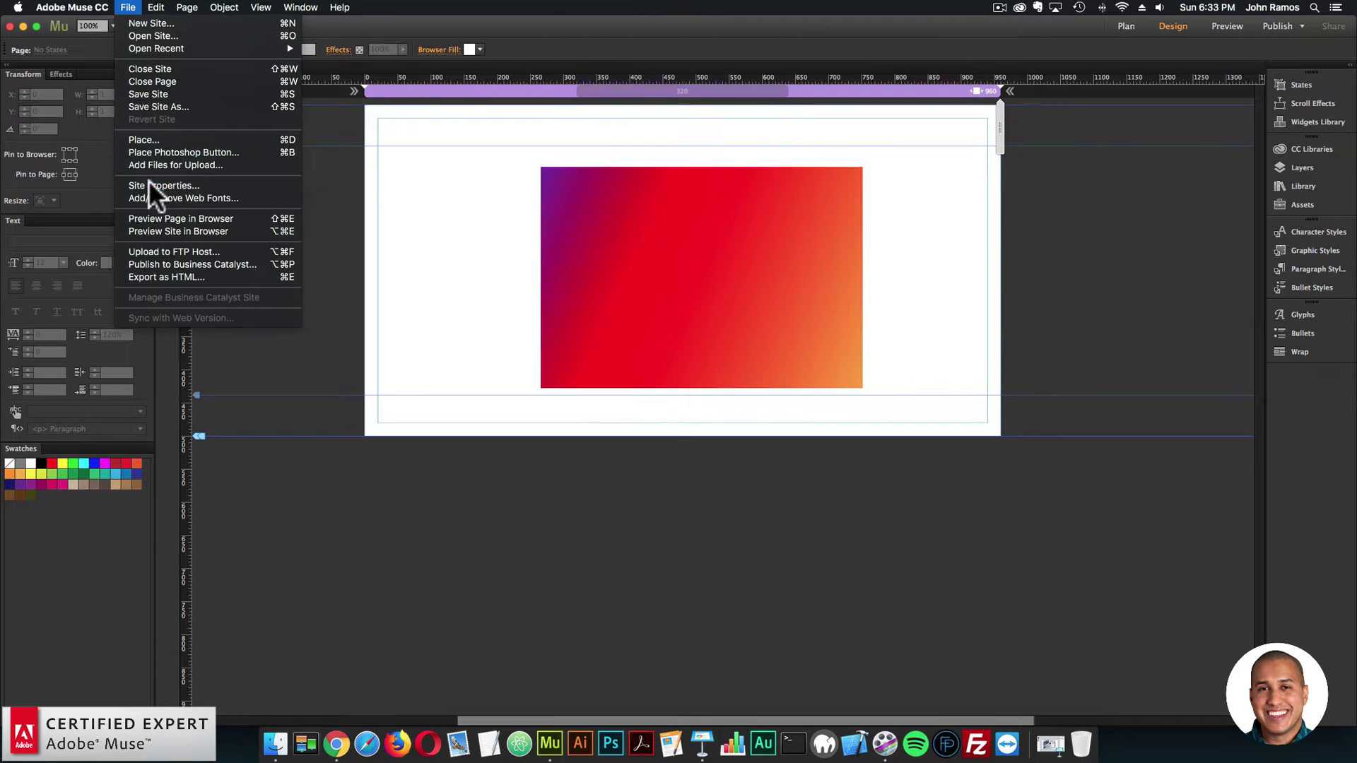
{"action": "left_click", "coordinate": [153, 215]}
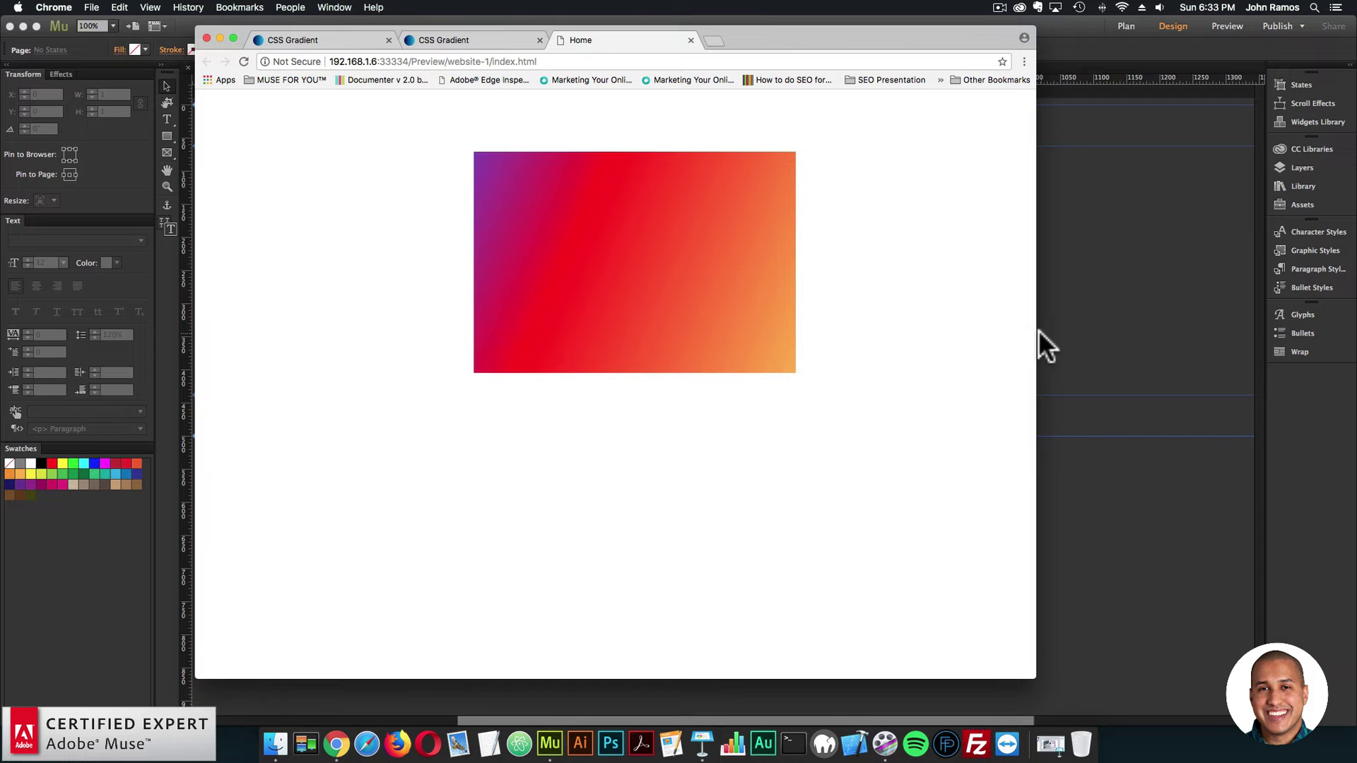
{"action": "left_click_drag", "start_coordinate": [1039, 337], "coordinate": [912, 286]}
{"action": "left_click", "coordinate": [949, 290]}
- Delete the gradient widget from the page
{"action": "left_click", "coordinate": [817, 291]}
{"action": "left_click_drag", "start_coordinate": [817, 291], "coordinate": [810, 318]}
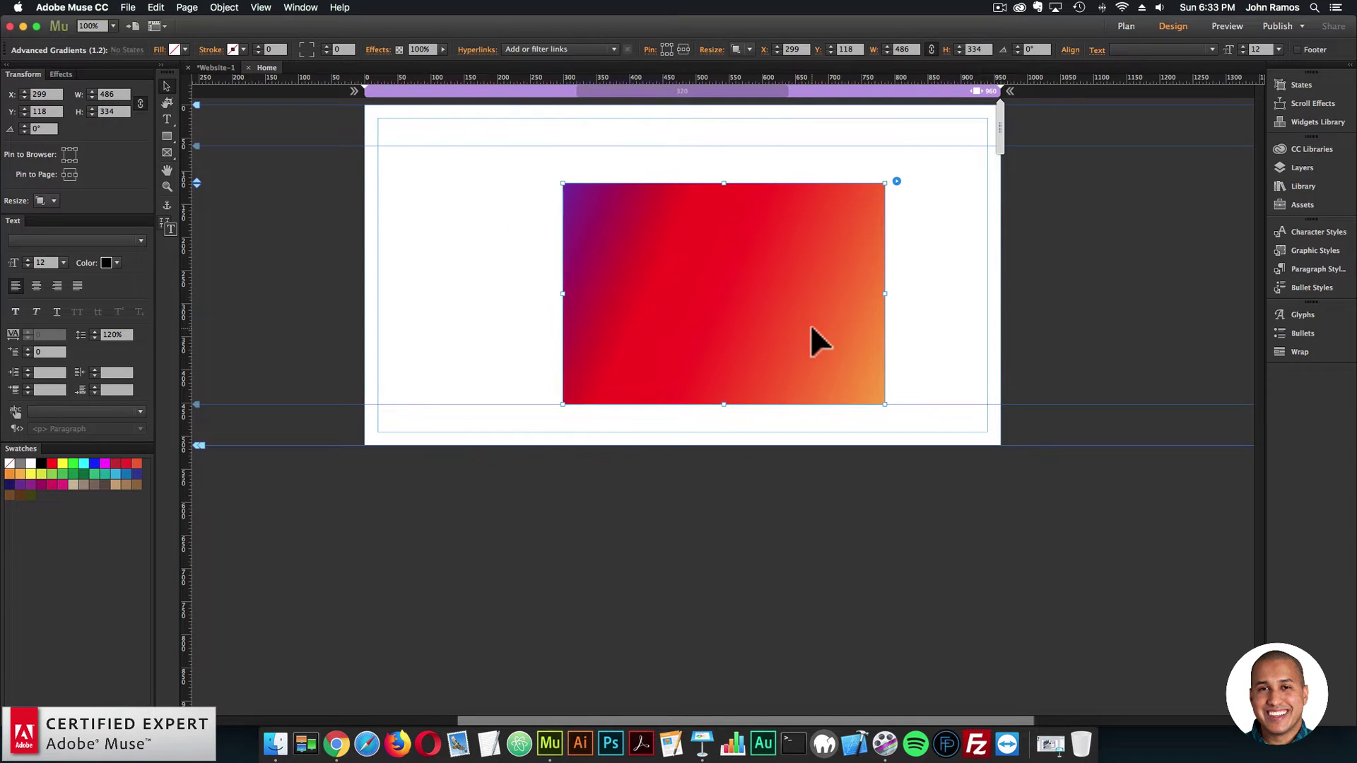
{"action": "key", "text": "Delete"}
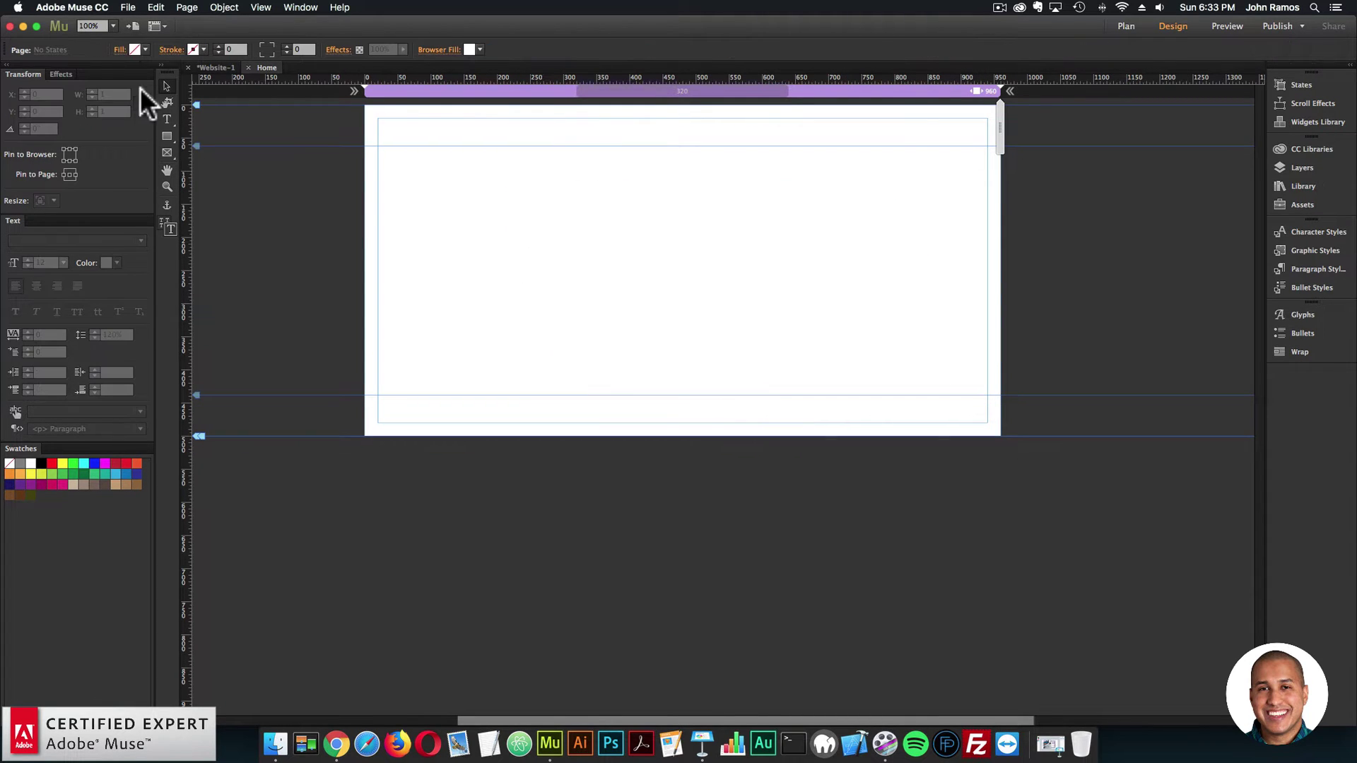
- Draw a square about 255 by 255 at about X 262, Y 115 and fill it with light blue
{"action": "left_click", "coordinate": [166, 135]}
{"action": "left_click_drag", "start_coordinate": [539, 181], "coordinate": [708, 350]}
{"action": "left_click", "coordinate": [137, 49]}
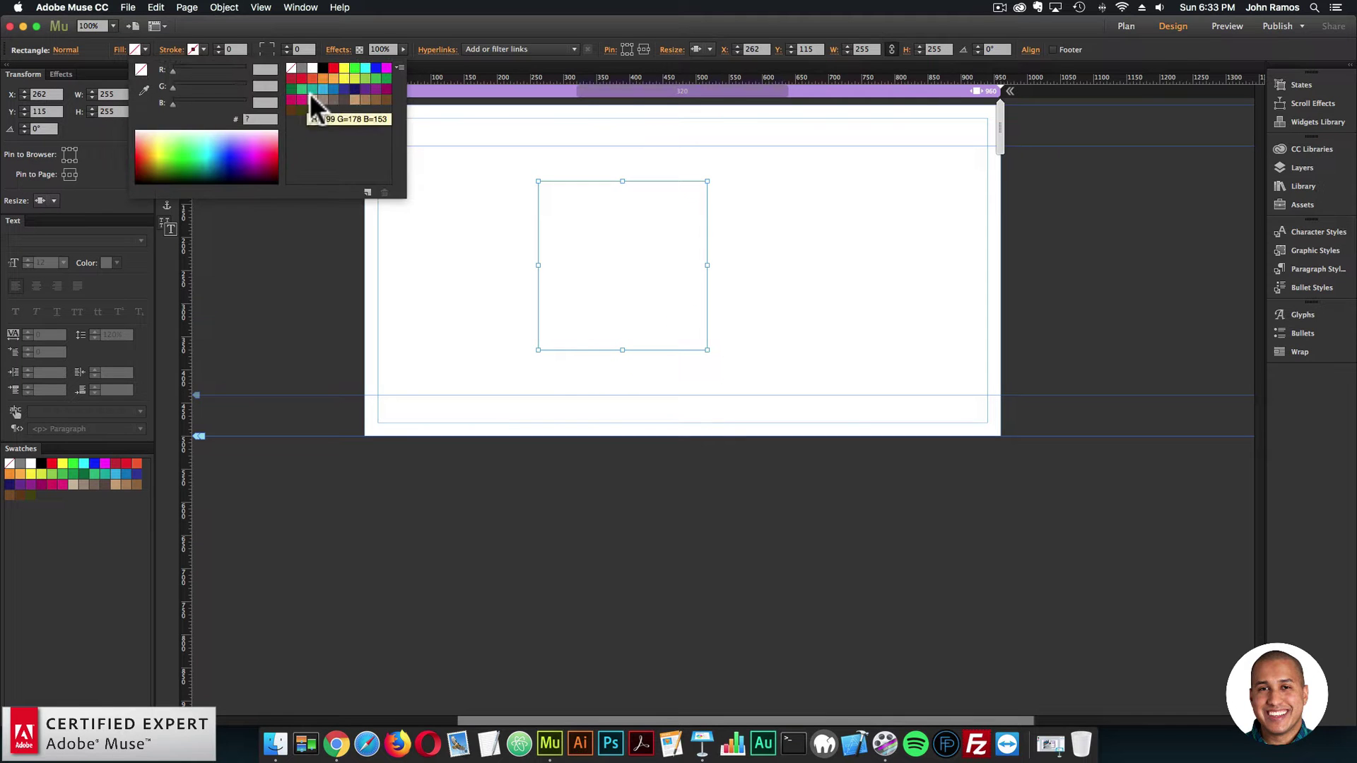
{"action": "left_click", "coordinate": [309, 92]}
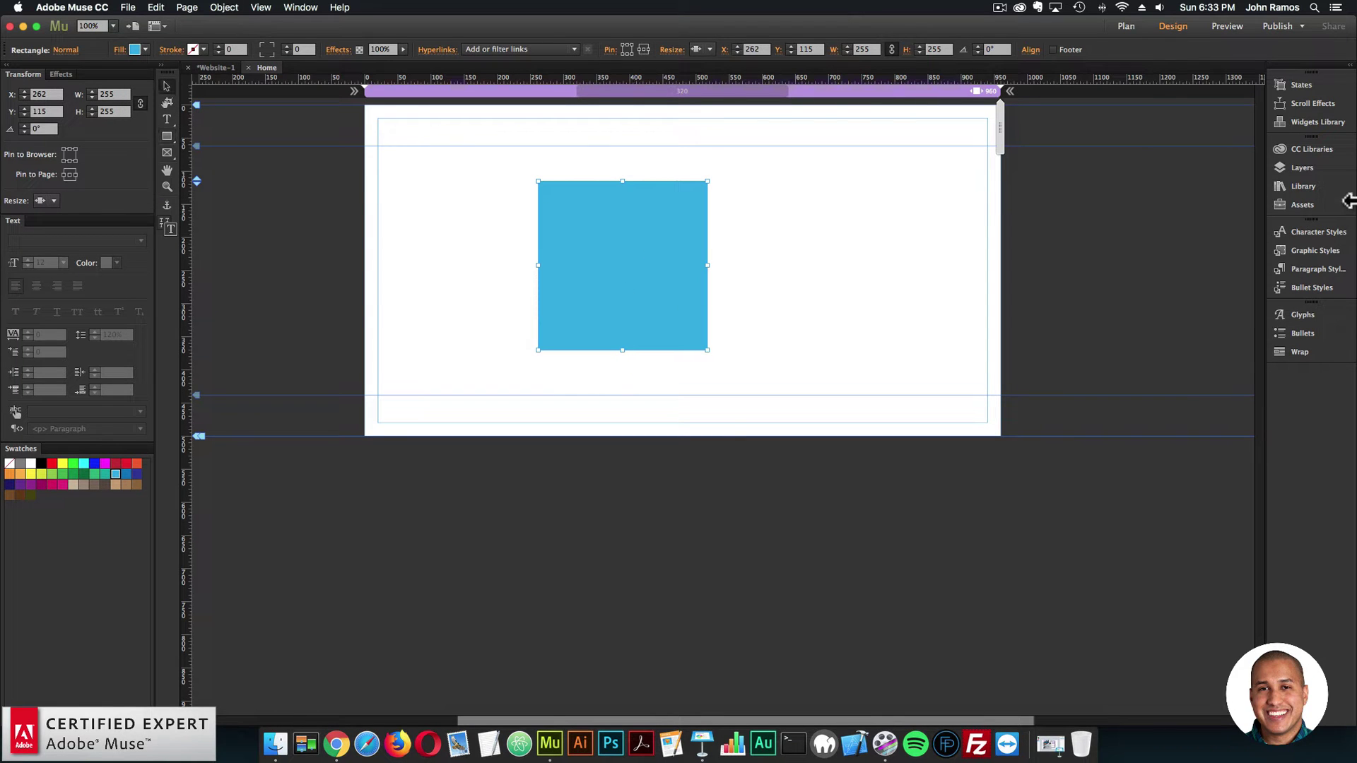
- Create a graphic style from the blue square and name it gradient1
{"action": "left_click", "coordinate": [1315, 250]}
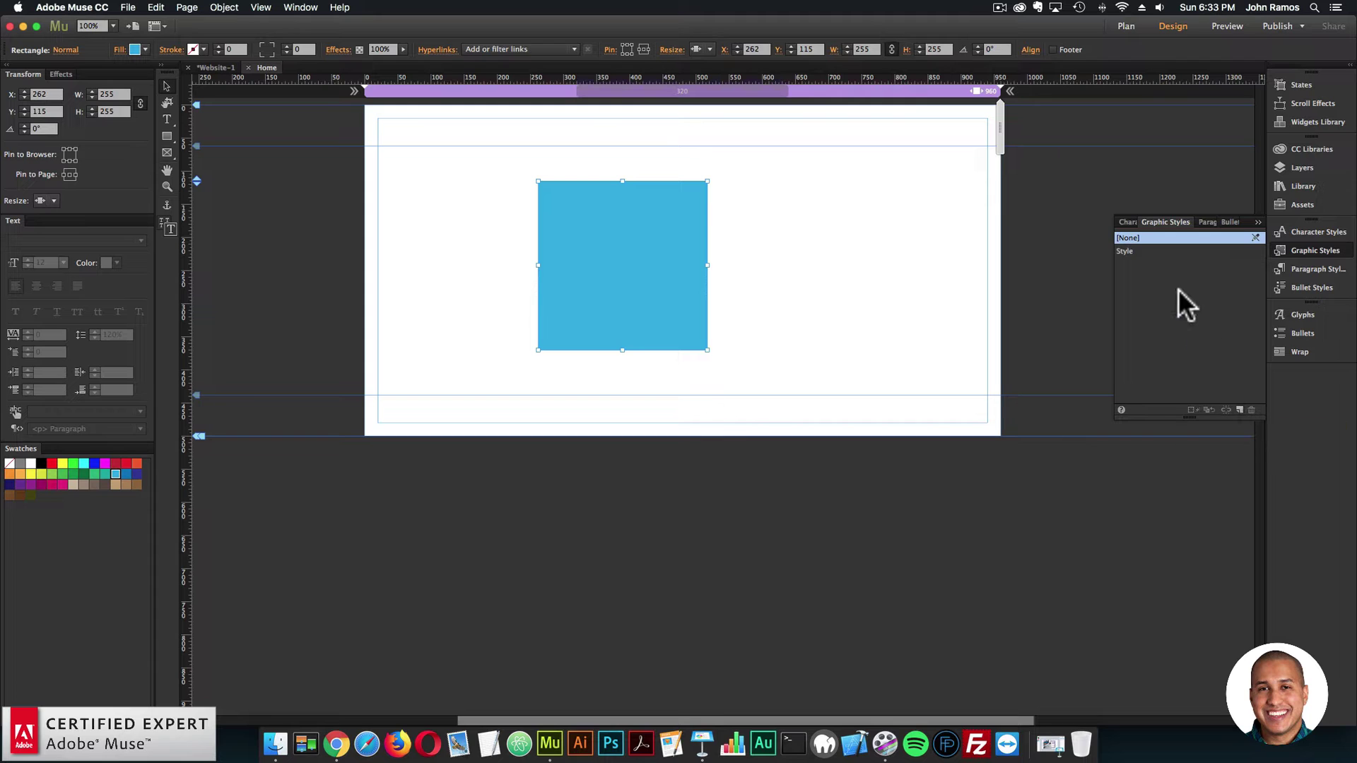
{"action": "double_click", "coordinate": [1159, 251]}
{"action": "type", "text": "gradient1"}
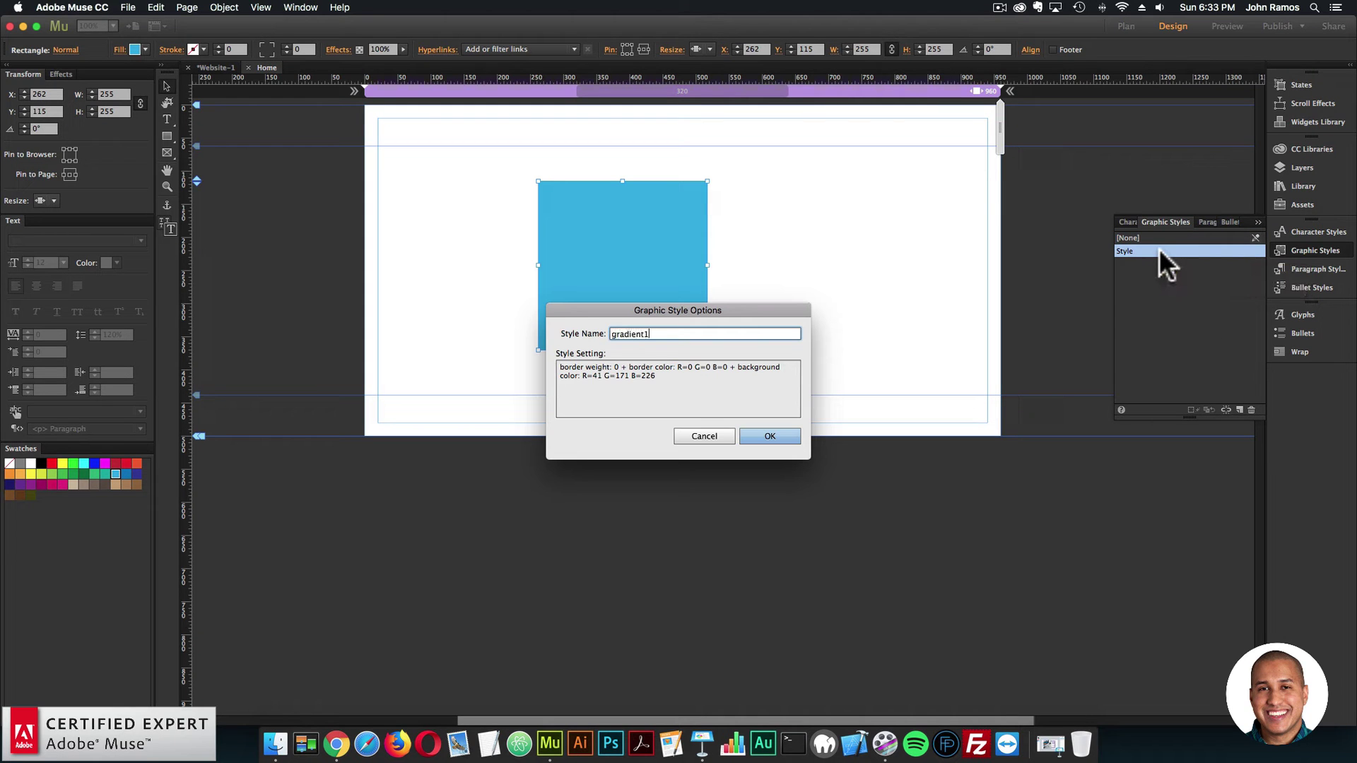
{"action": "key", "text": "Return"}
- Place the Advanced Gradients – Graphic Style widget from the library just outside the page's left edge, at about X -70, Y 62
{"action": "left_click", "coordinate": [1313, 169]}
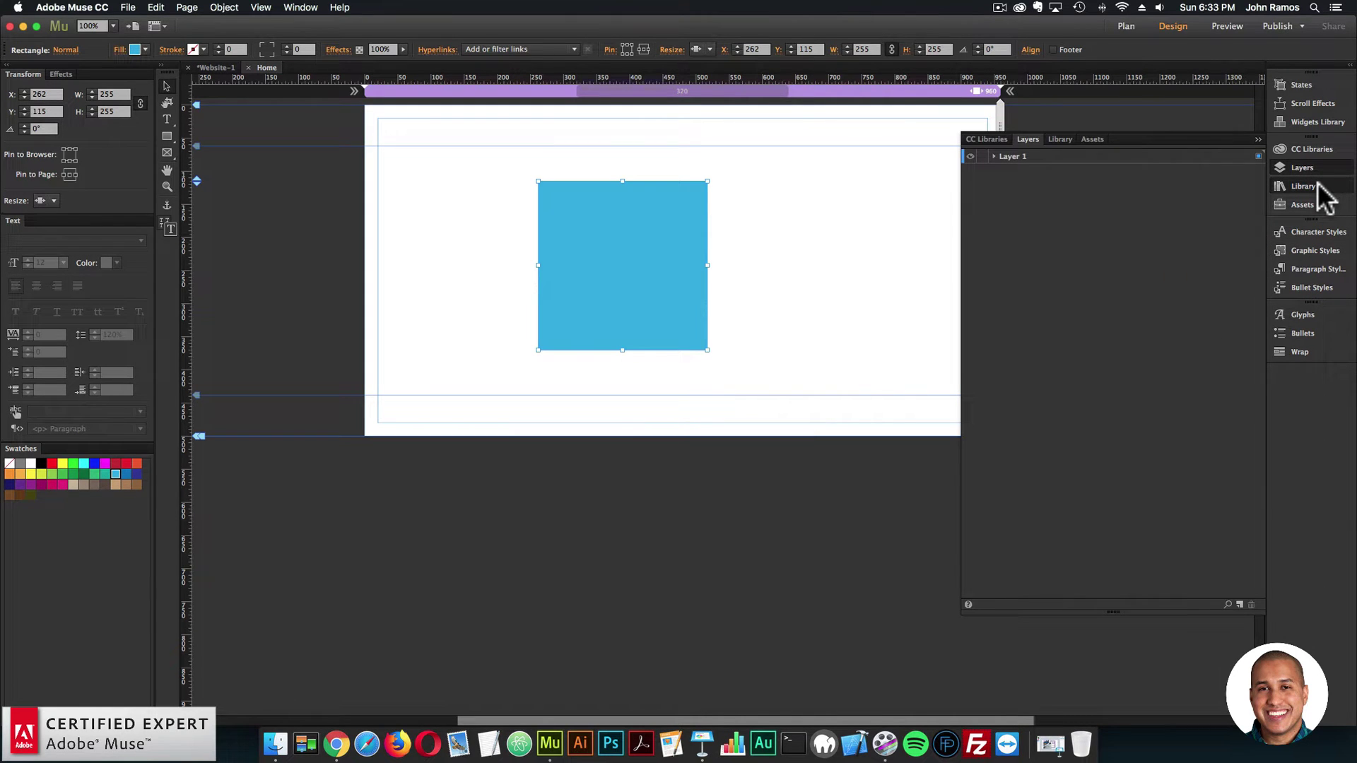
{"action": "left_click", "coordinate": [1313, 185]}
{"action": "left_click", "coordinate": [1309, 183]}
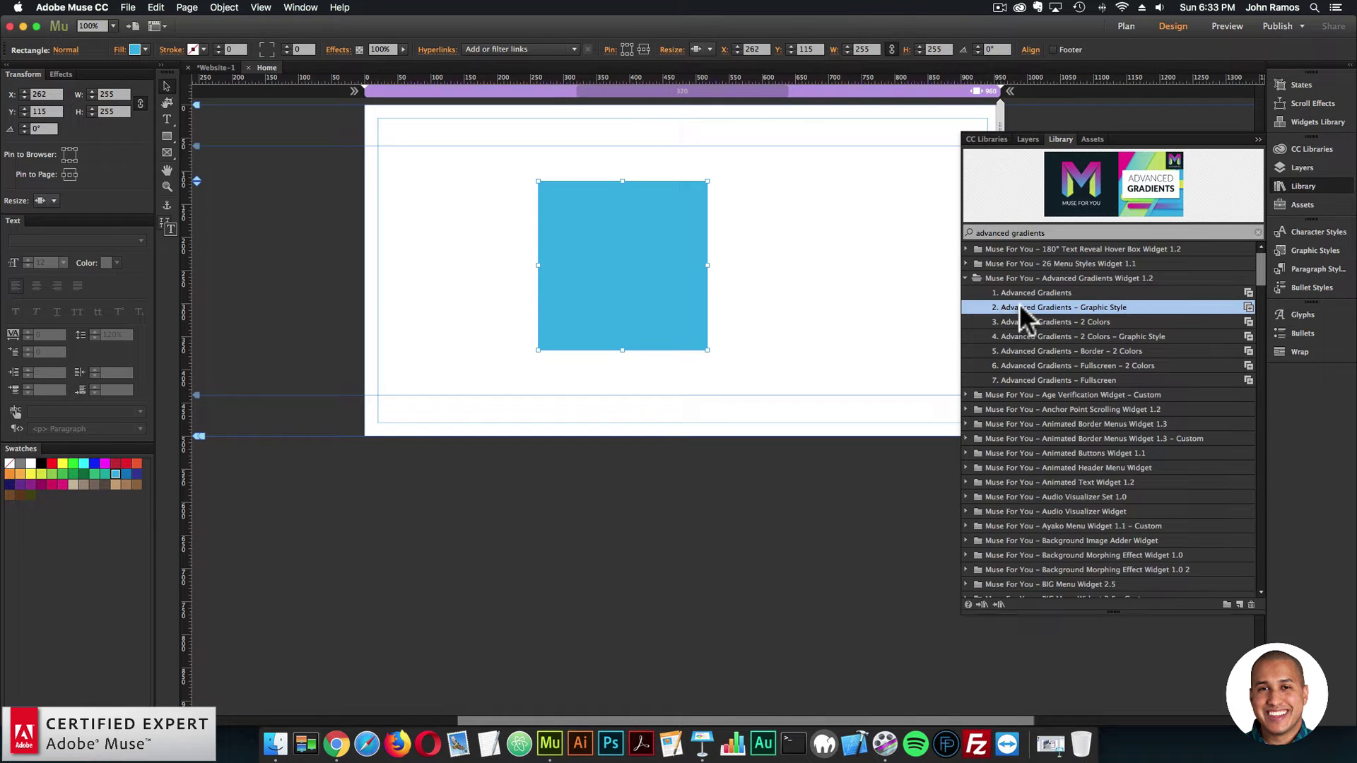
{"action": "left_click_drag", "start_coordinate": [1074, 309], "coordinate": [349, 176]}
{"action": "left_click", "coordinate": [346, 189]}
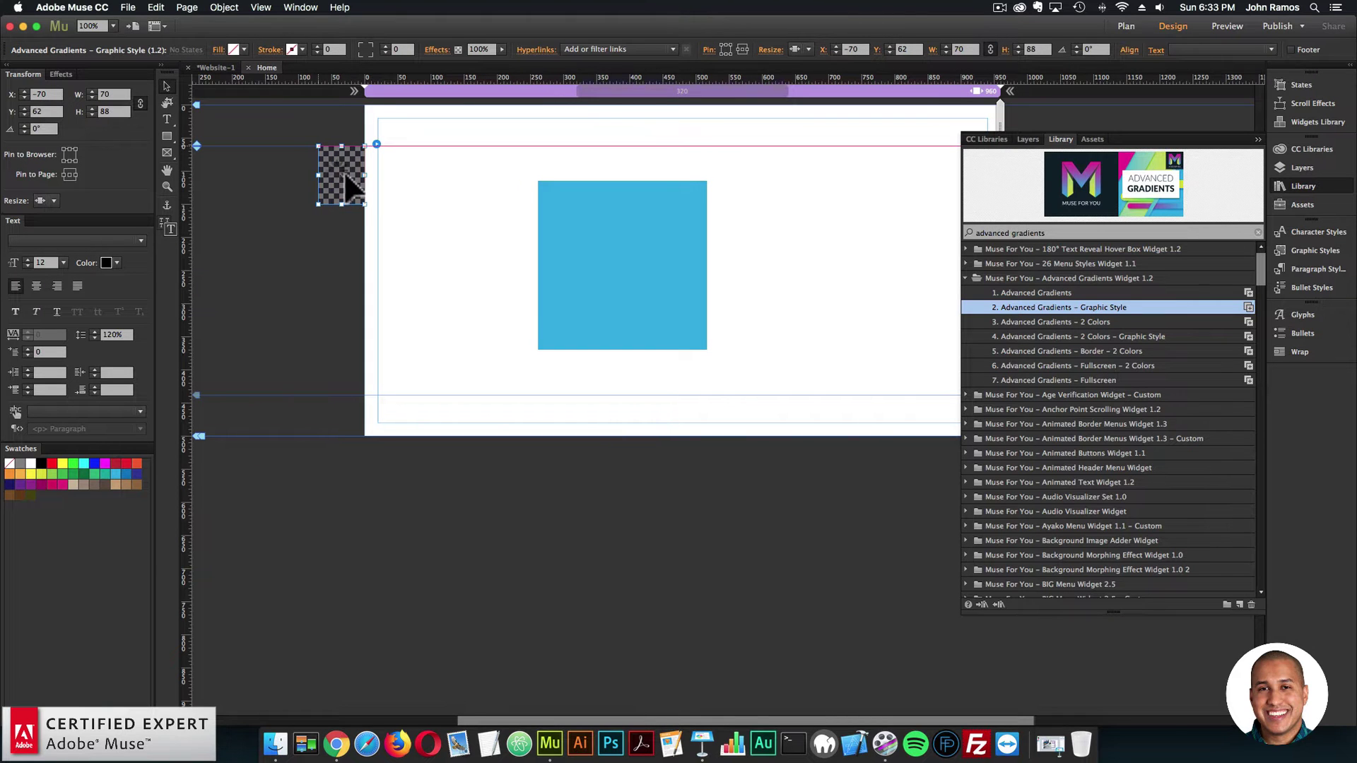
- Switch to Chrome and copy the generated CSS gradient code from cssgradient.io to the clipboard
{"action": "left_click", "coordinate": [330, 735]}
{"action": "left_click", "coordinate": [442, 40]}
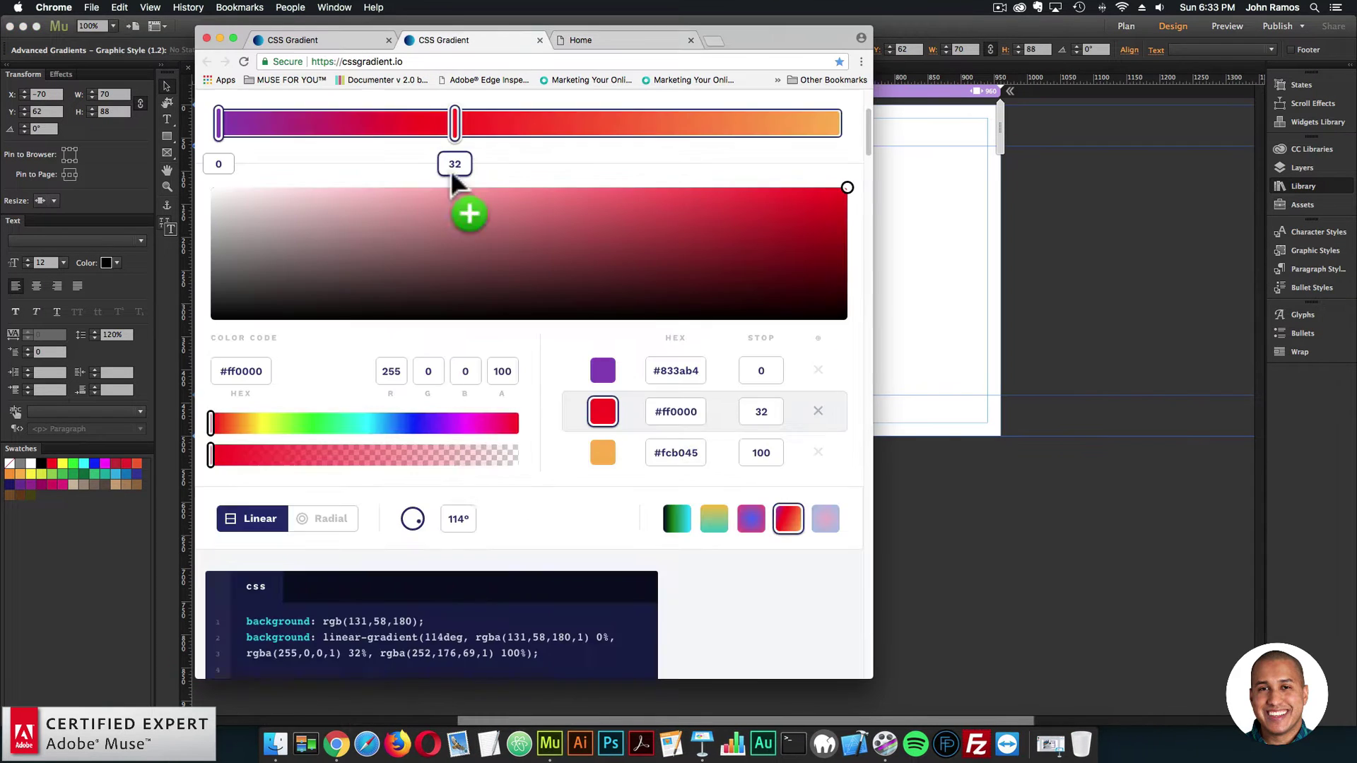
{"action": "scroll", "coordinate": [425, 586], "scroll_direction": "down", "scroll_amount": 2}
{"action": "left_click", "coordinate": [440, 668]}
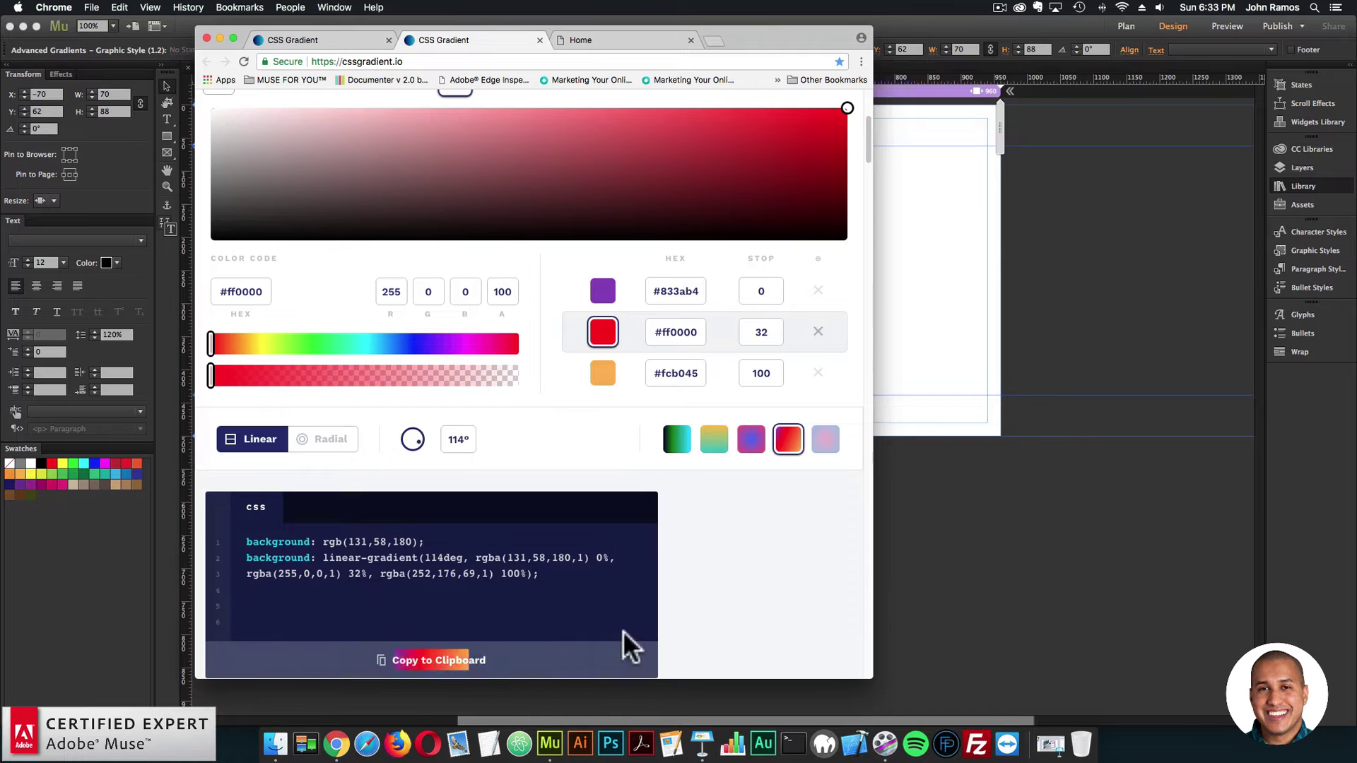
- Return to Muse and paste the gradient code into the options of the widget for the gradient1 graphic style
{"action": "key", "text": "super+Tab"}
{"action": "left_click", "coordinate": [376, 144]}
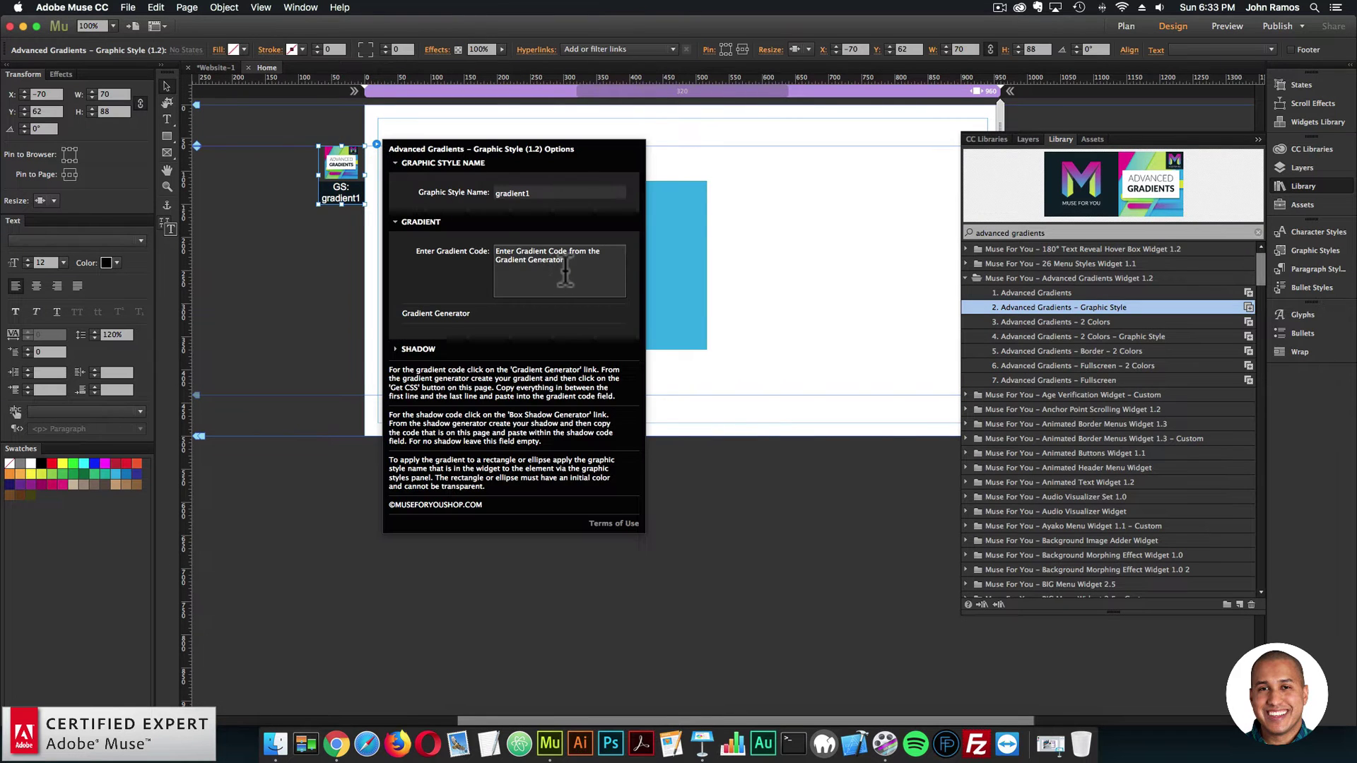
{"action": "key", "text": "Tab"}
{"action": "key", "text": "super+v"}
{"action": "left_click", "coordinate": [655, 239]}
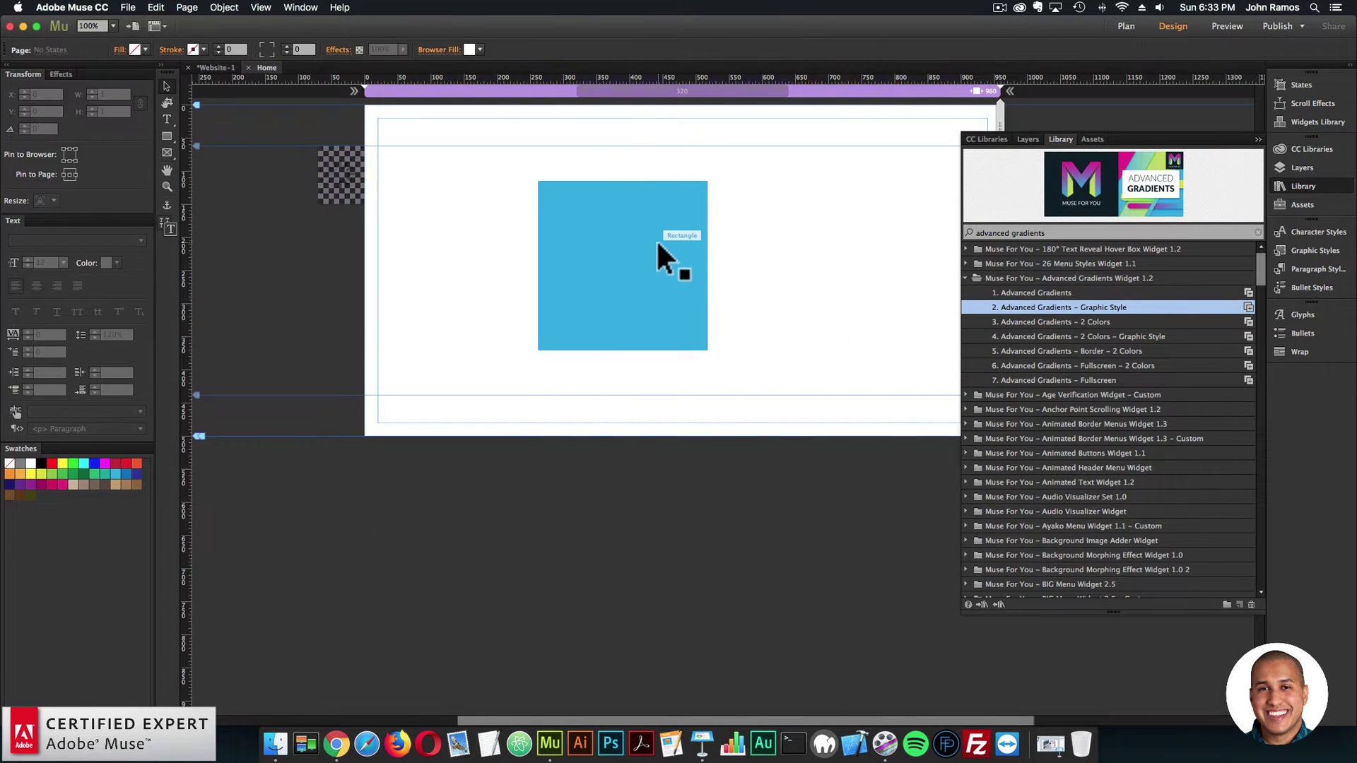
- Set the blue square's resizing to Responsive Width and Height and preview the page in the browser at a narrower window width
{"action": "left_click", "coordinate": [706, 48]}
{"action": "left_click", "coordinate": [727, 89]}
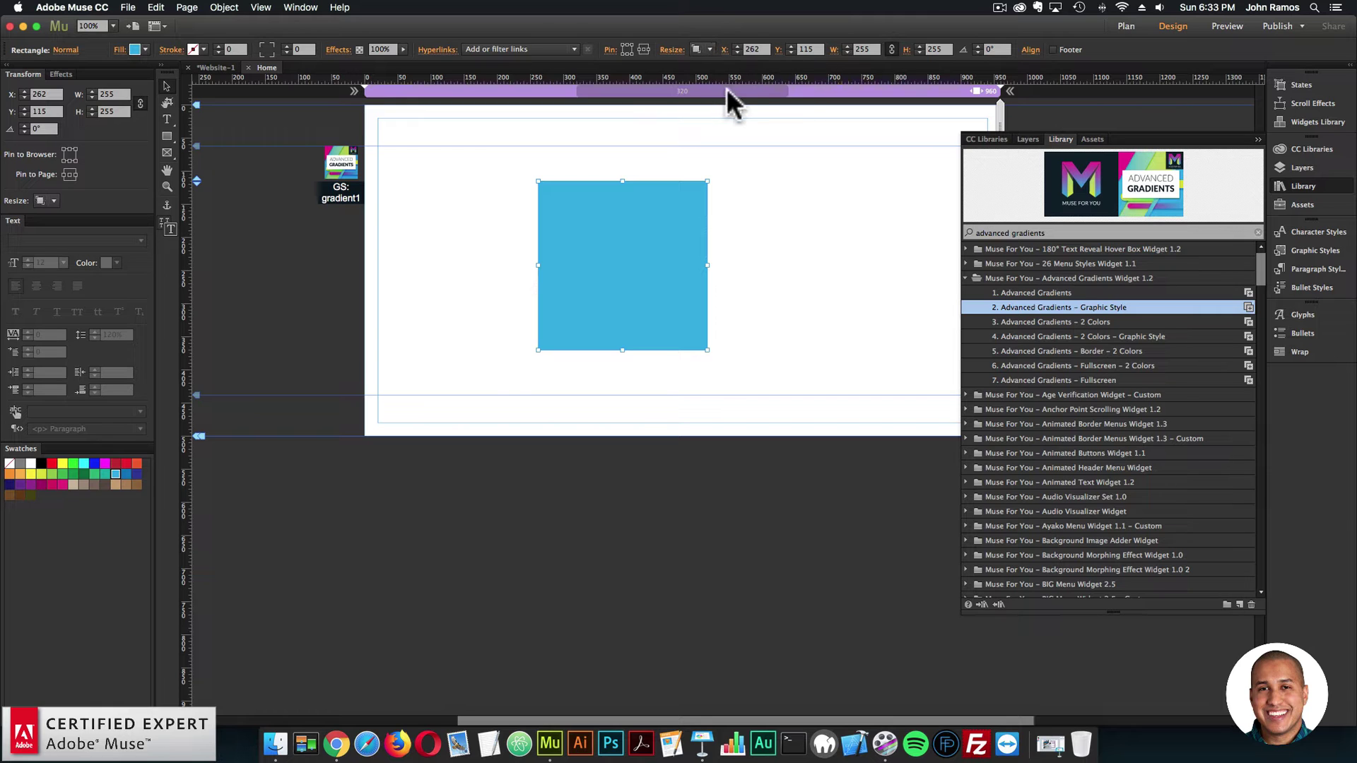
{"action": "left_click", "coordinate": [209, 88]}
{"action": "left_click", "coordinate": [70, 7]}
{"action": "mouse_move", "coordinate": [128, 7]}
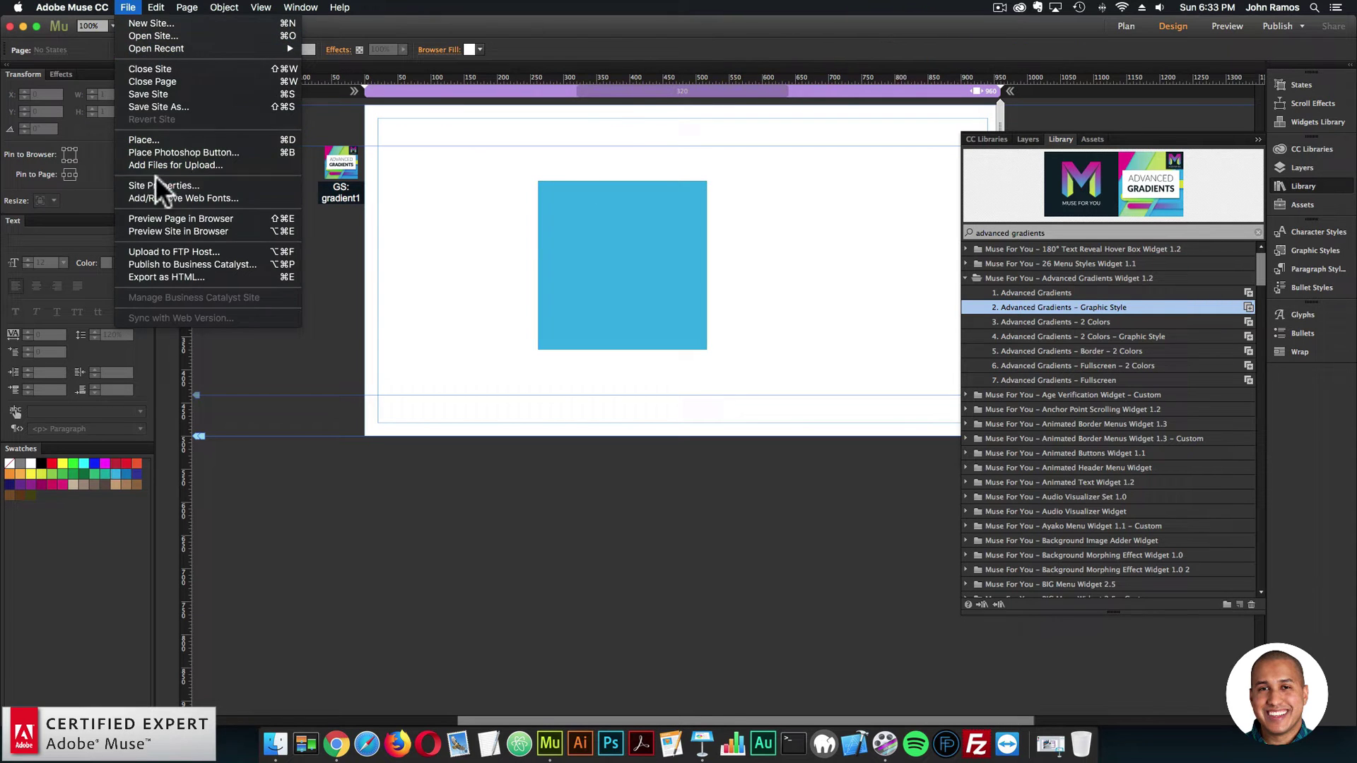
{"action": "left_click", "coordinate": [168, 219]}
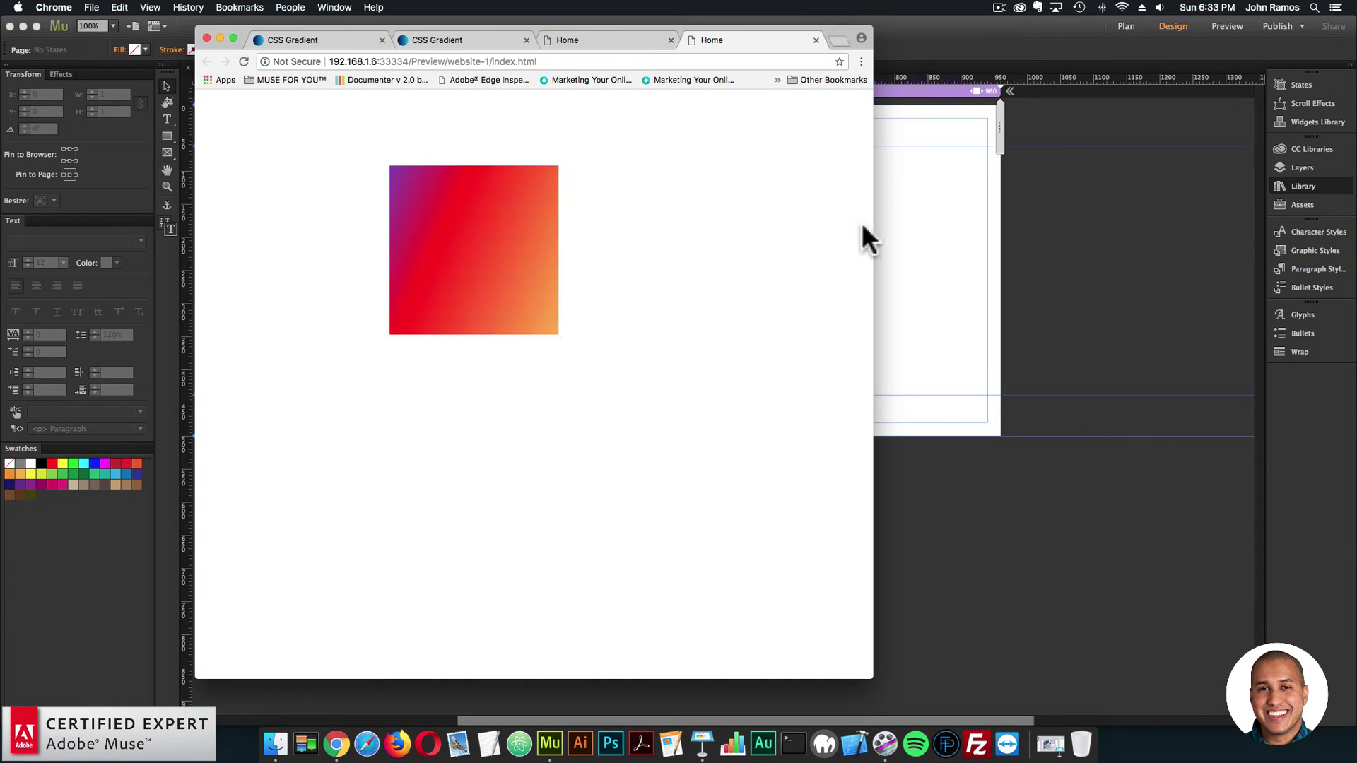
{"action": "left_click_drag", "start_coordinate": [874, 220], "coordinate": [639, 182]}
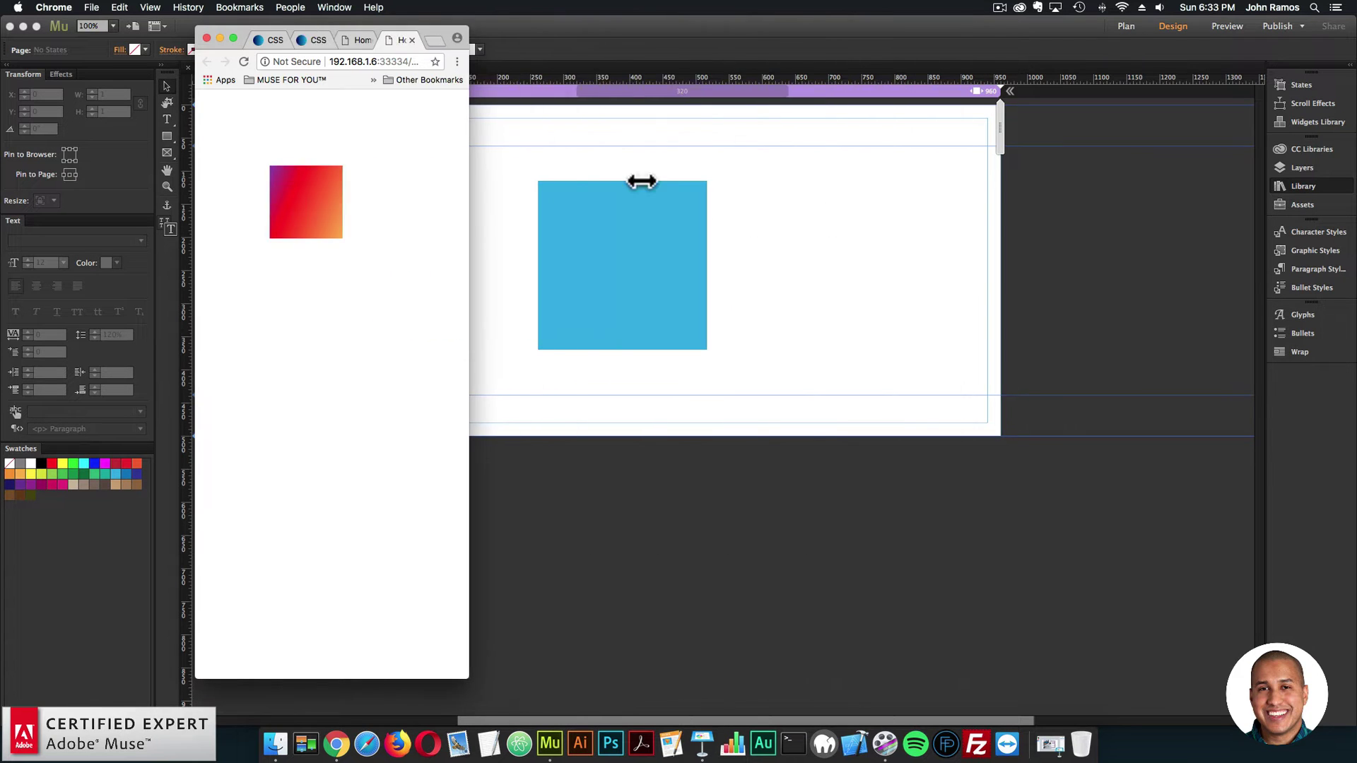
- Replace the blue square and its graphic style widget with a new Advanced Gradients widget at about X 146, Y 123, and open its options
{"action": "left_click", "coordinate": [663, 264]}
{"action": "key", "text": "Delete"}
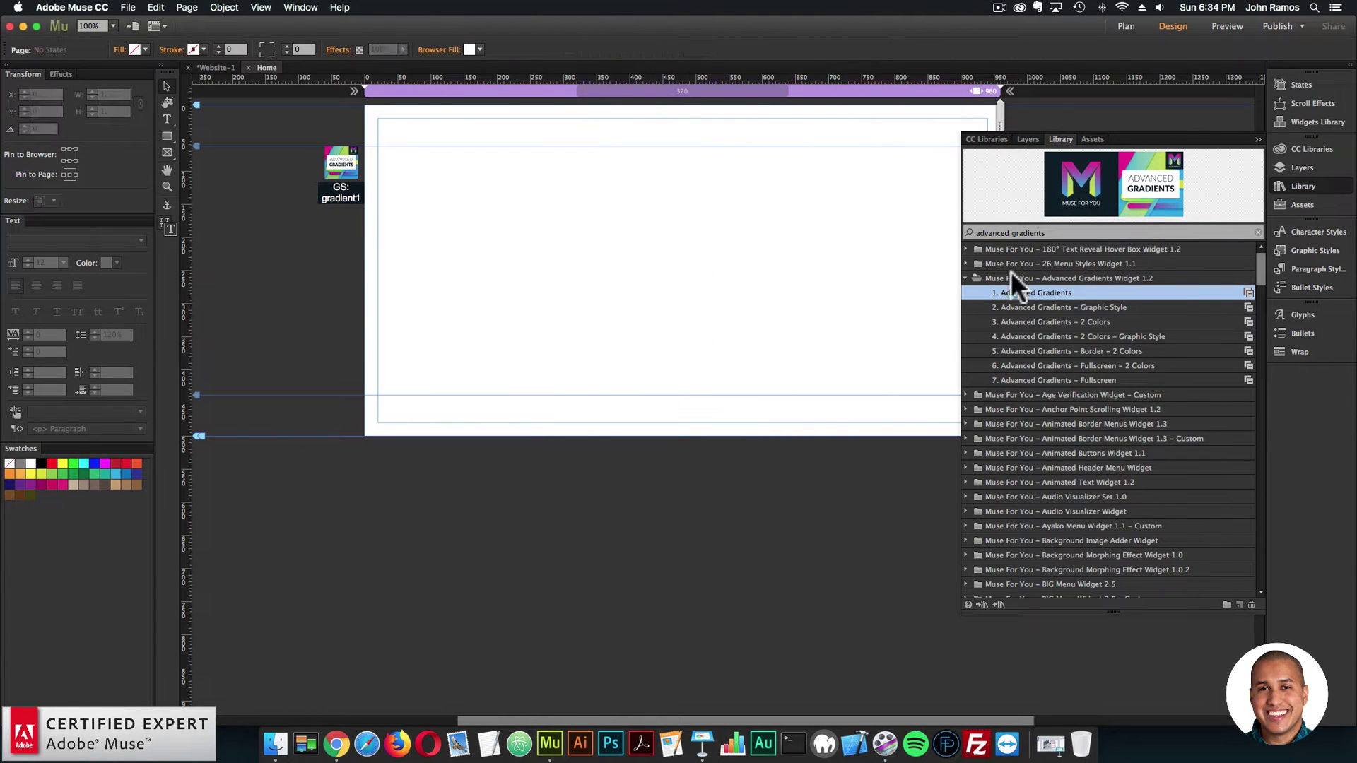
{"action": "left_click_drag", "start_coordinate": [1032, 293], "coordinate": [452, 219]}
{"action": "left_click", "coordinate": [494, 269]}
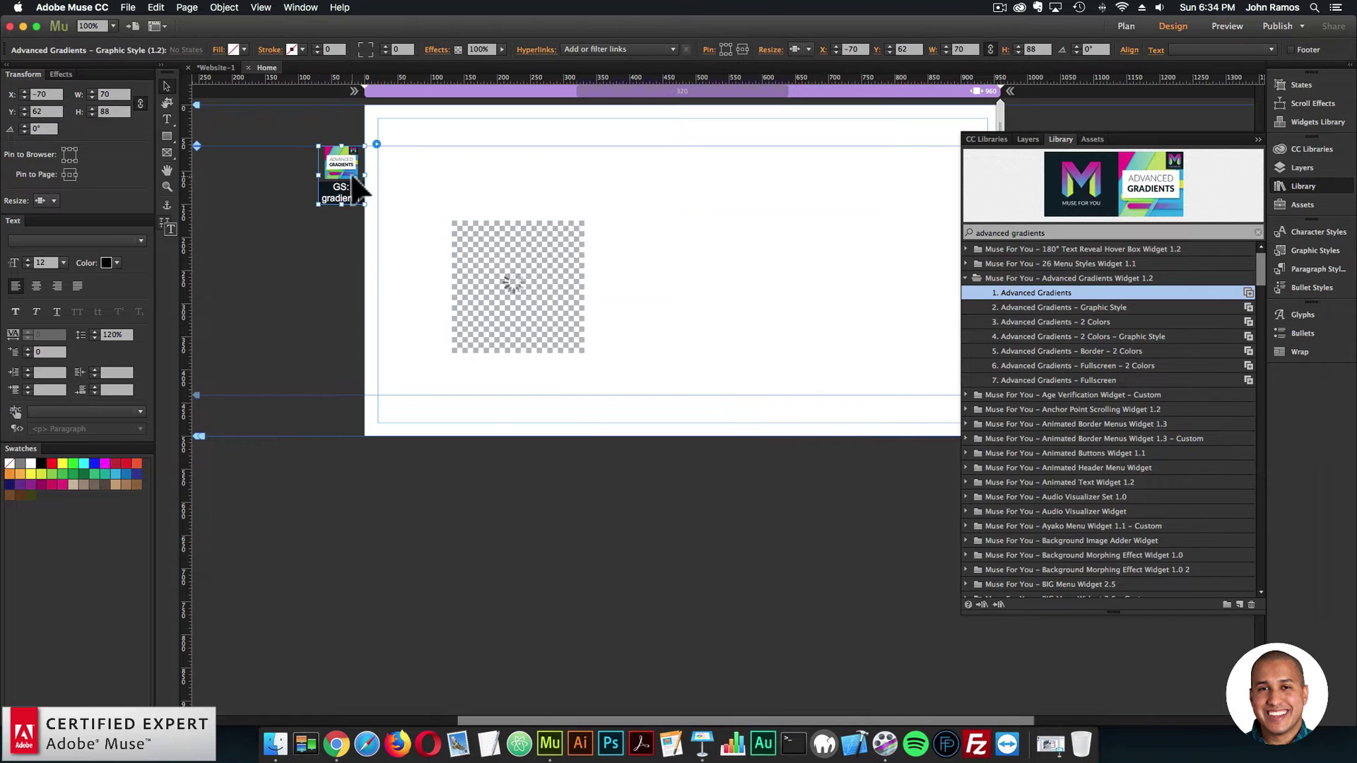
{"action": "left_click", "coordinate": [606, 184]}
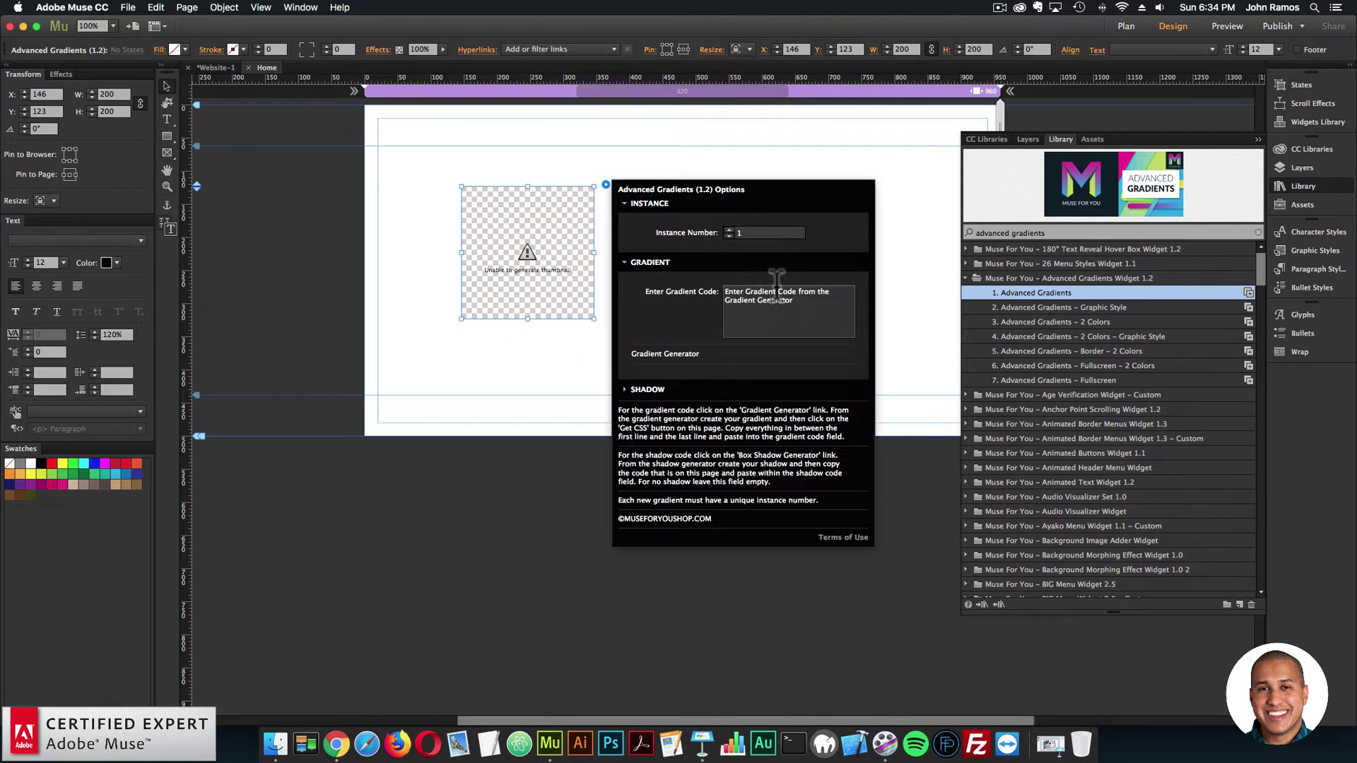
- Paste the copied CSS gradient code into the widget's gradient code option, then move the gradient square to about X 418, Y 112
{"action": "left_click", "coordinate": [748, 286]}
{"action": "key", "text": "super+v"}
{"action": "left_click", "coordinate": [643, 245]}
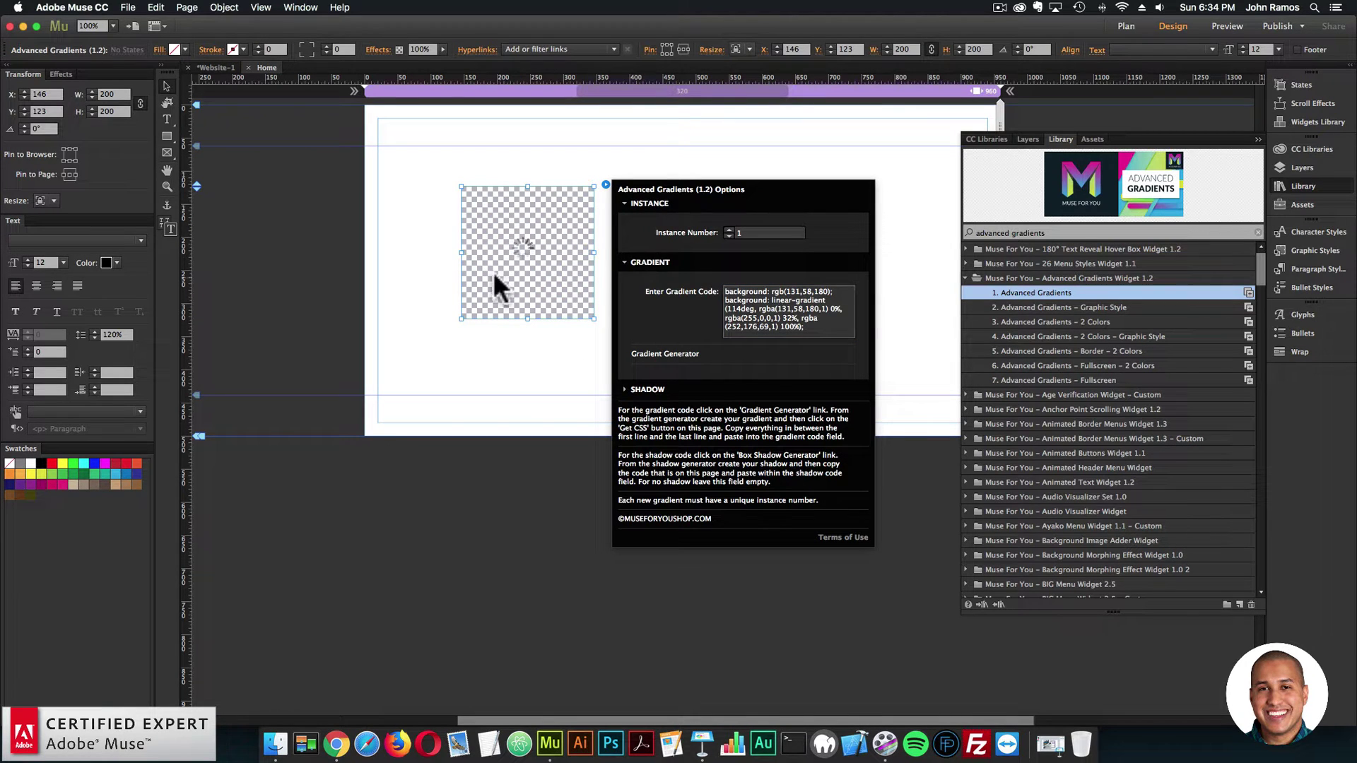
{"action": "left_click", "coordinate": [554, 288]}
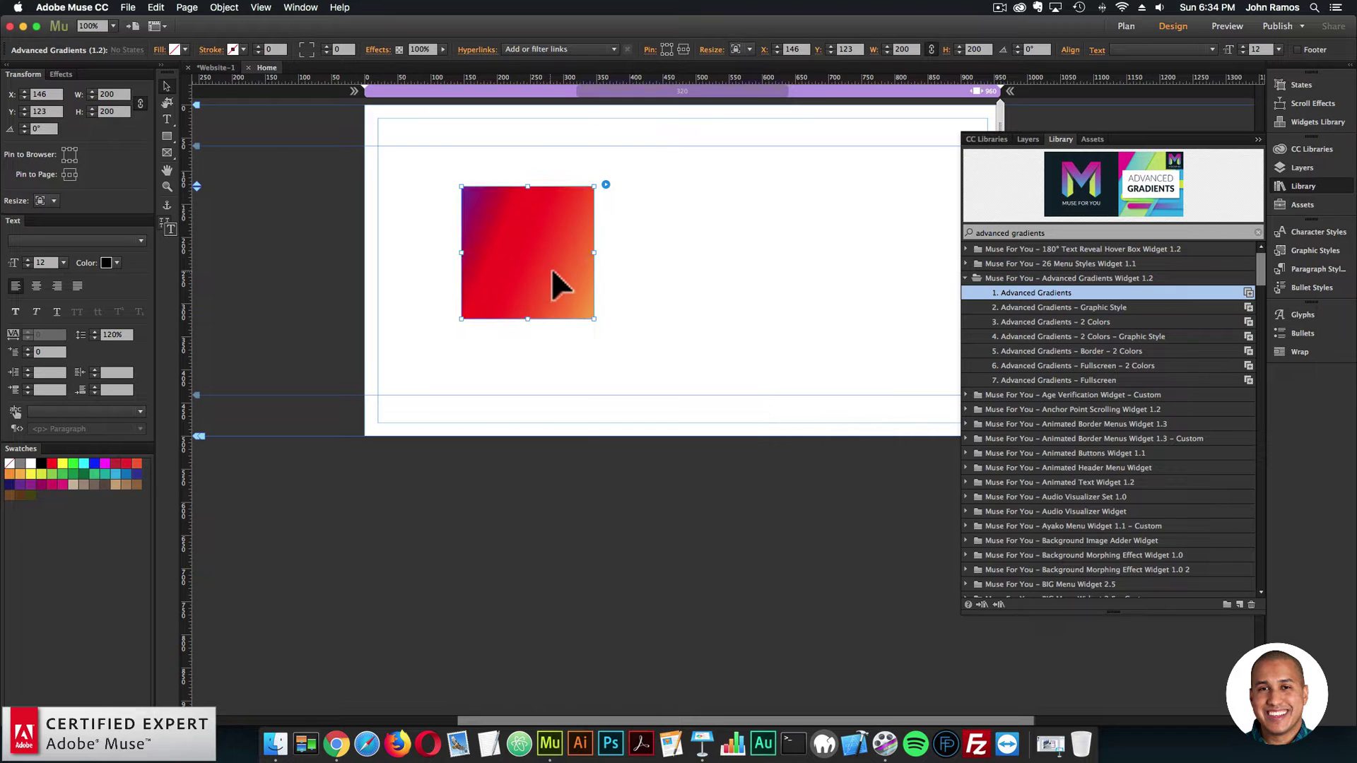
{"action": "left_click_drag", "start_coordinate": [554, 288], "coordinate": [754, 256]}
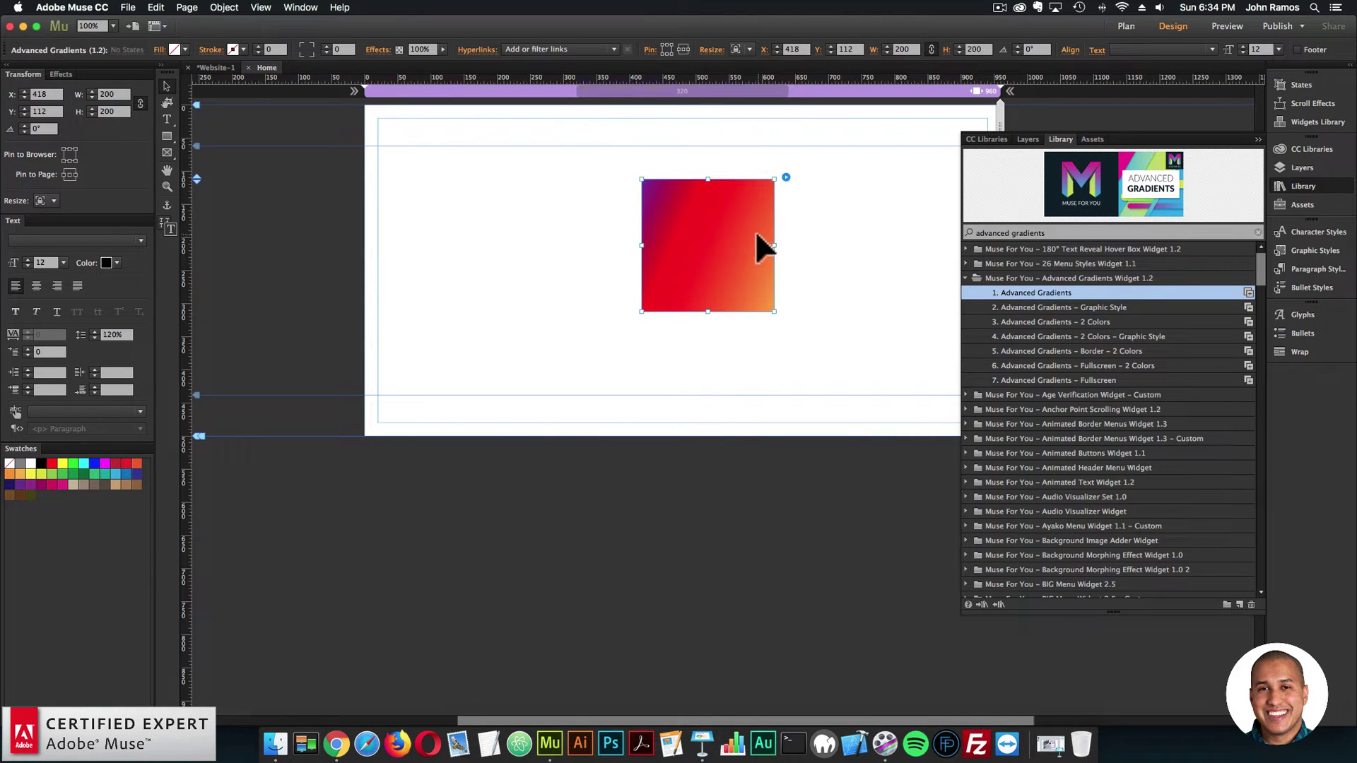
- Replace the gradient square with an Advanced Gradients - 2 Colors widget at about X 152, Y 90, resizing set to Responsive Width and Height
{"action": "left_click_drag", "start_coordinate": [1016, 321], "coordinate": [463, 161]}
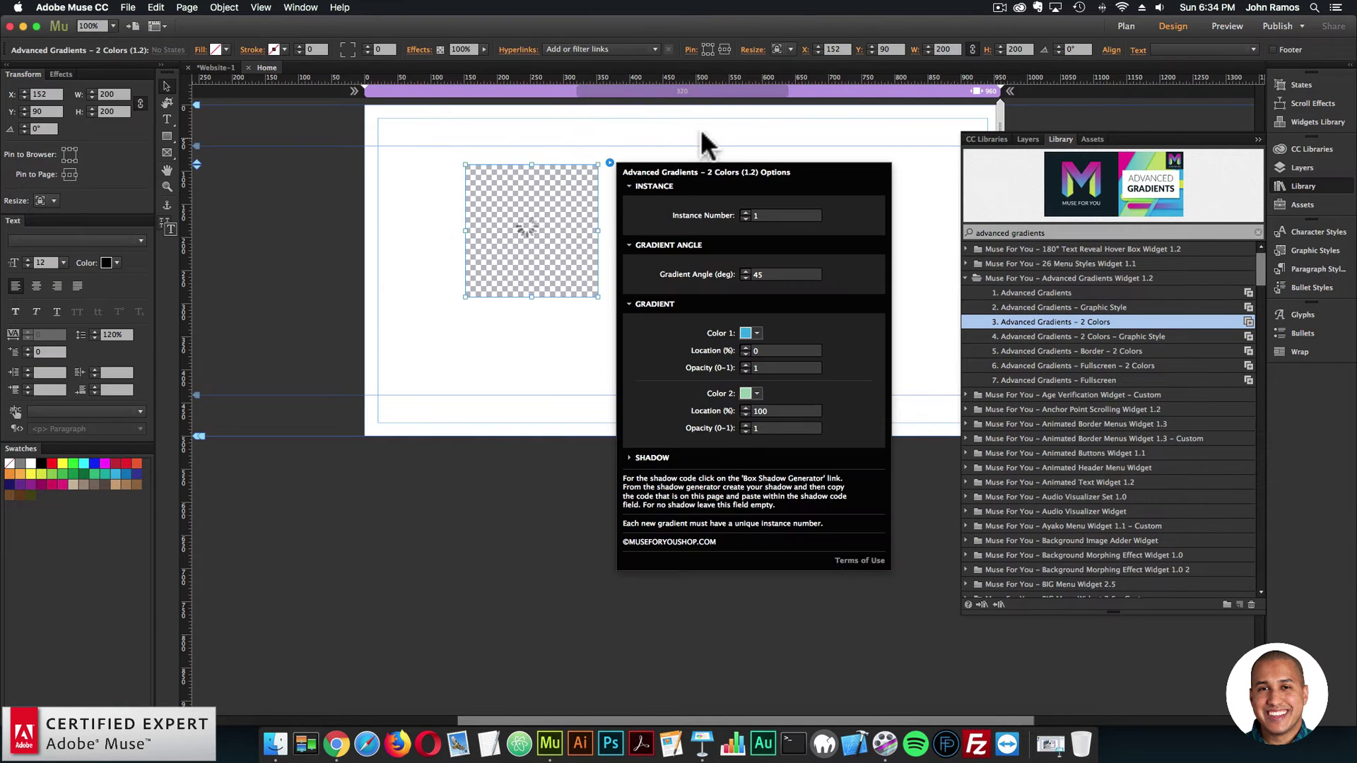
{"action": "left_click", "coordinate": [537, 212]}
{"action": "left_click", "coordinate": [791, 41]}
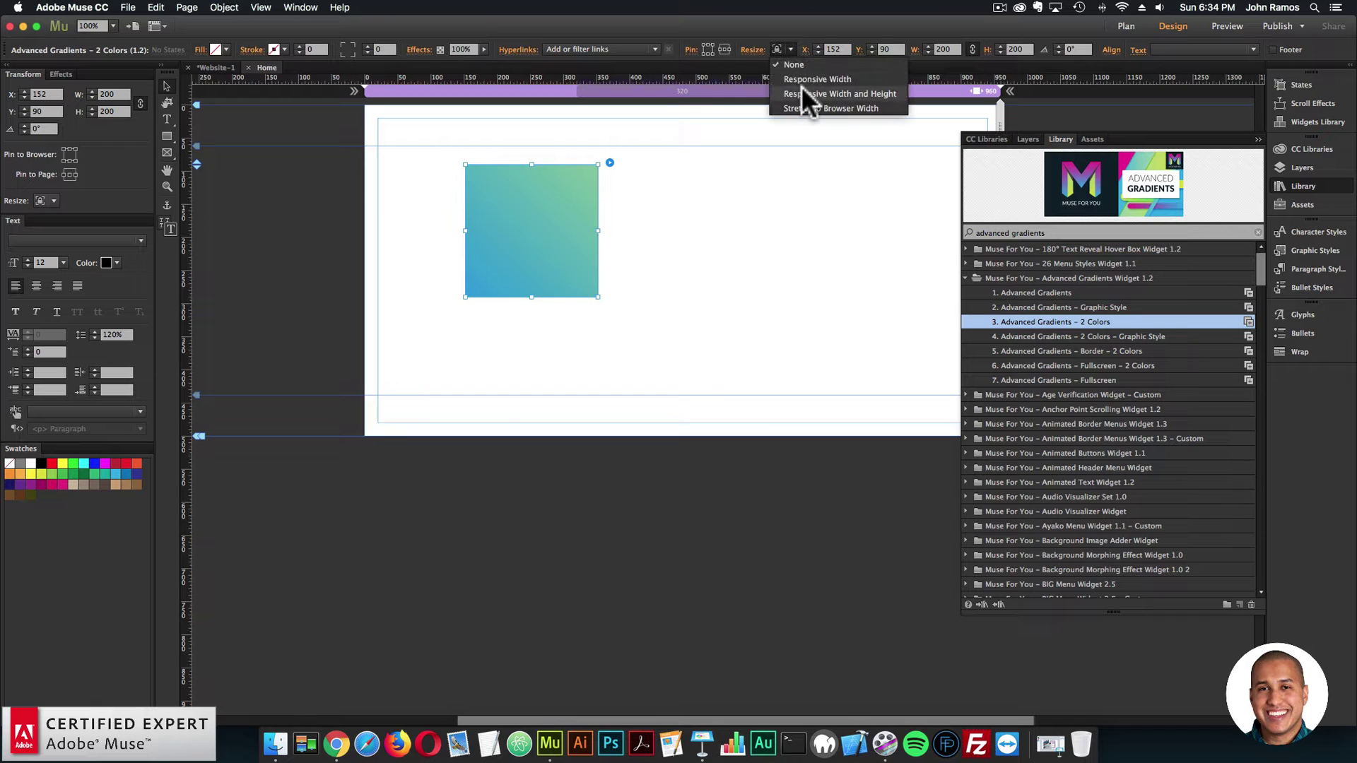
{"action": "left_click", "coordinate": [800, 87]}
- Add an Advanced Gradients - Border - 2 Colors widget aligned beside the square at X 448, Y 90, with resizing set to Responsive Width and Height
{"action": "left_click", "coordinate": [882, 291]}
{"action": "left_click", "coordinate": [1074, 350]}
{"action": "left_click_drag", "start_coordinate": [1074, 350], "coordinate": [657, 166]}
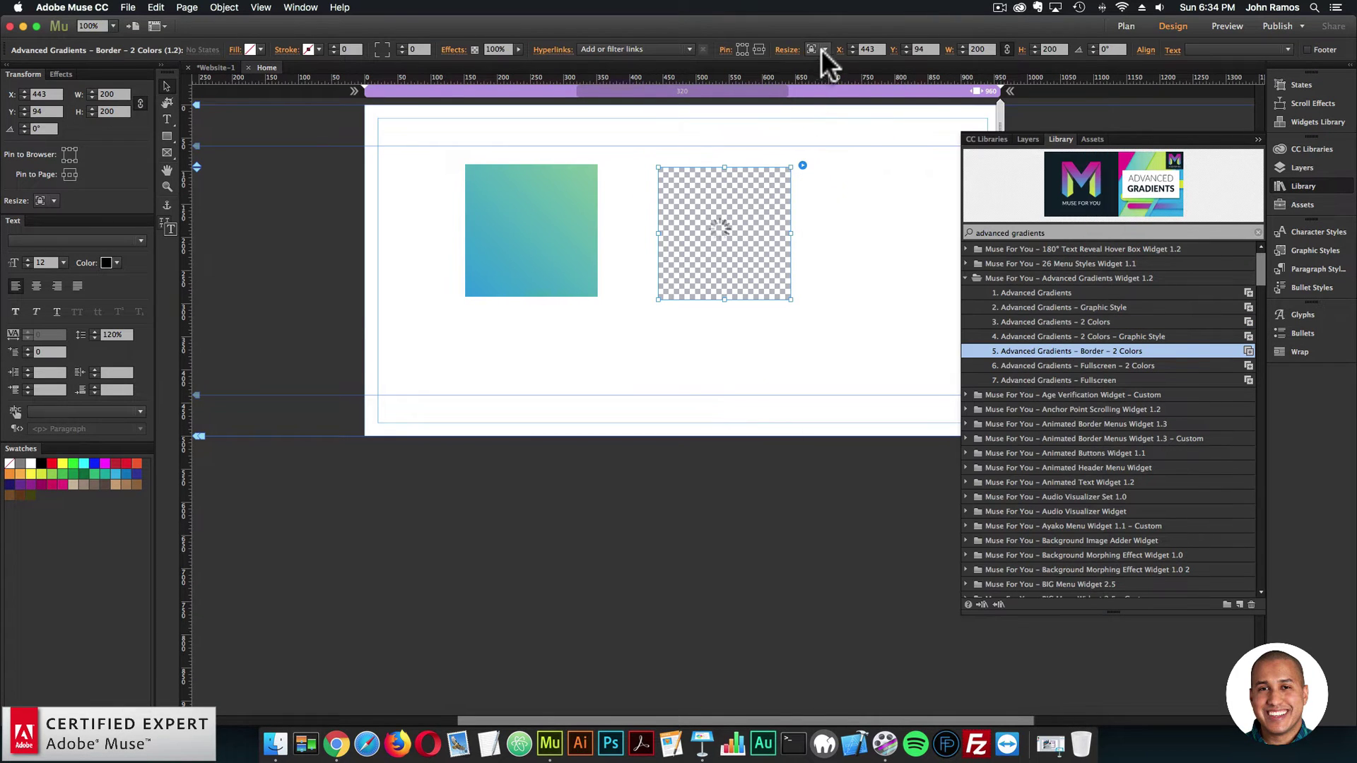
{"action": "left_click", "coordinate": [822, 49]}
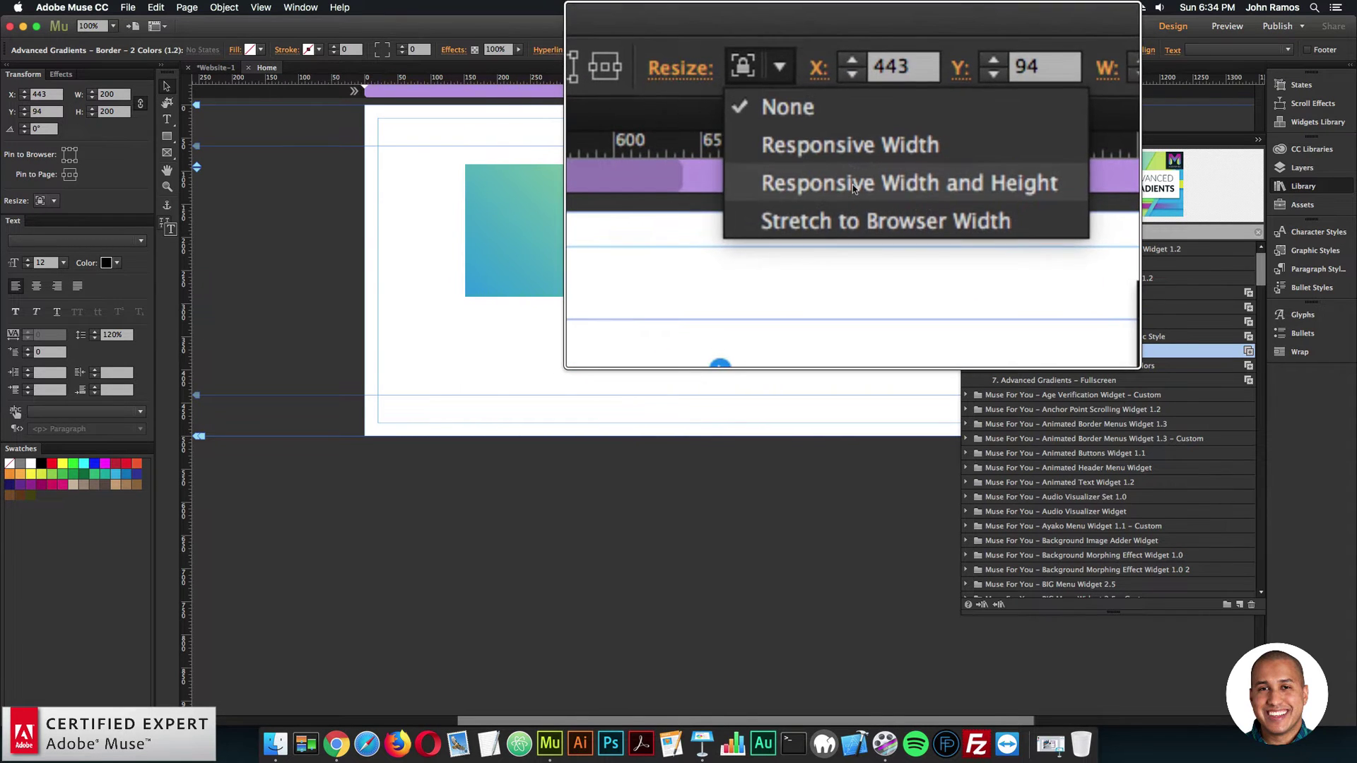
{"action": "left_click", "coordinate": [852, 185]}
{"action": "left_click_drag", "start_coordinate": [757, 218], "coordinate": [755, 212]}
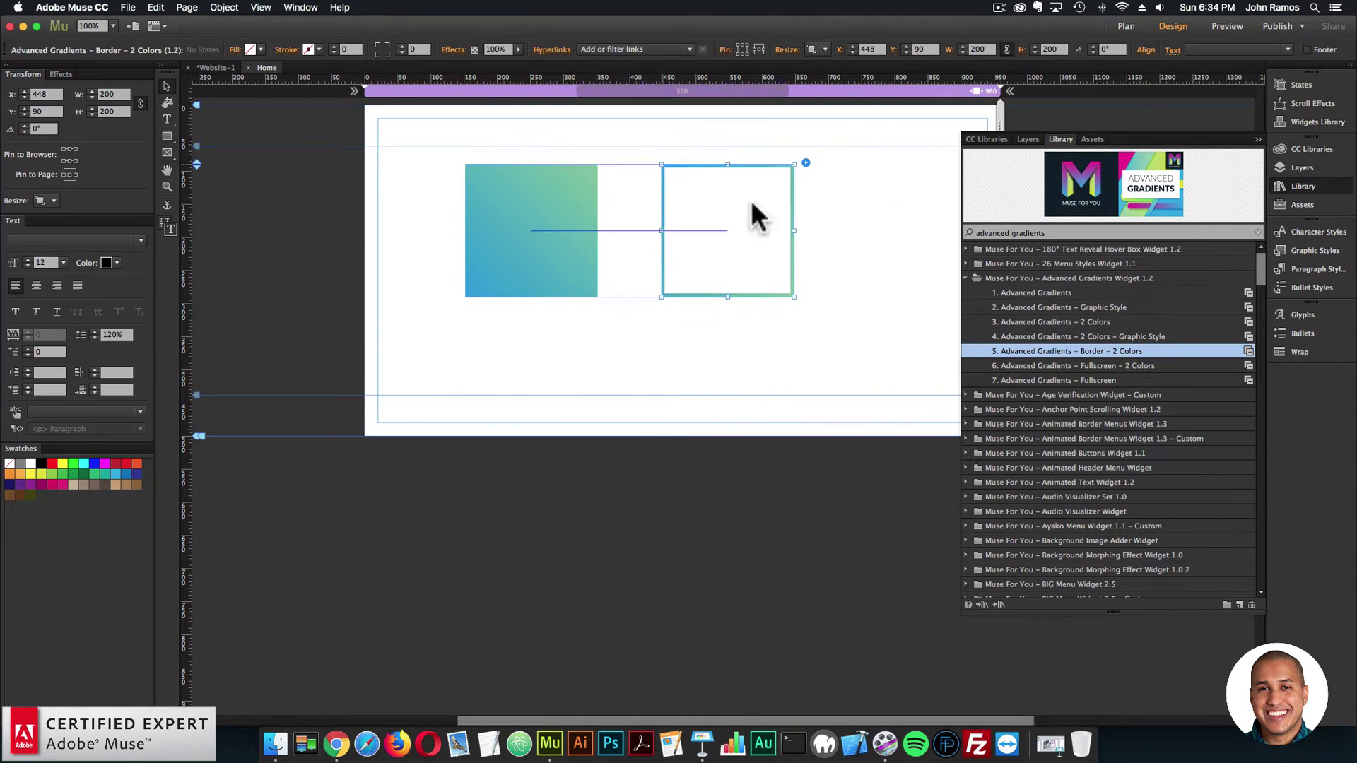
- Preview the page in the browser and check how both gradient widgets scale at narrow and wide window widths
{"action": "left_click", "coordinate": [128, 7]}
{"action": "left_click", "coordinate": [183, 297]}
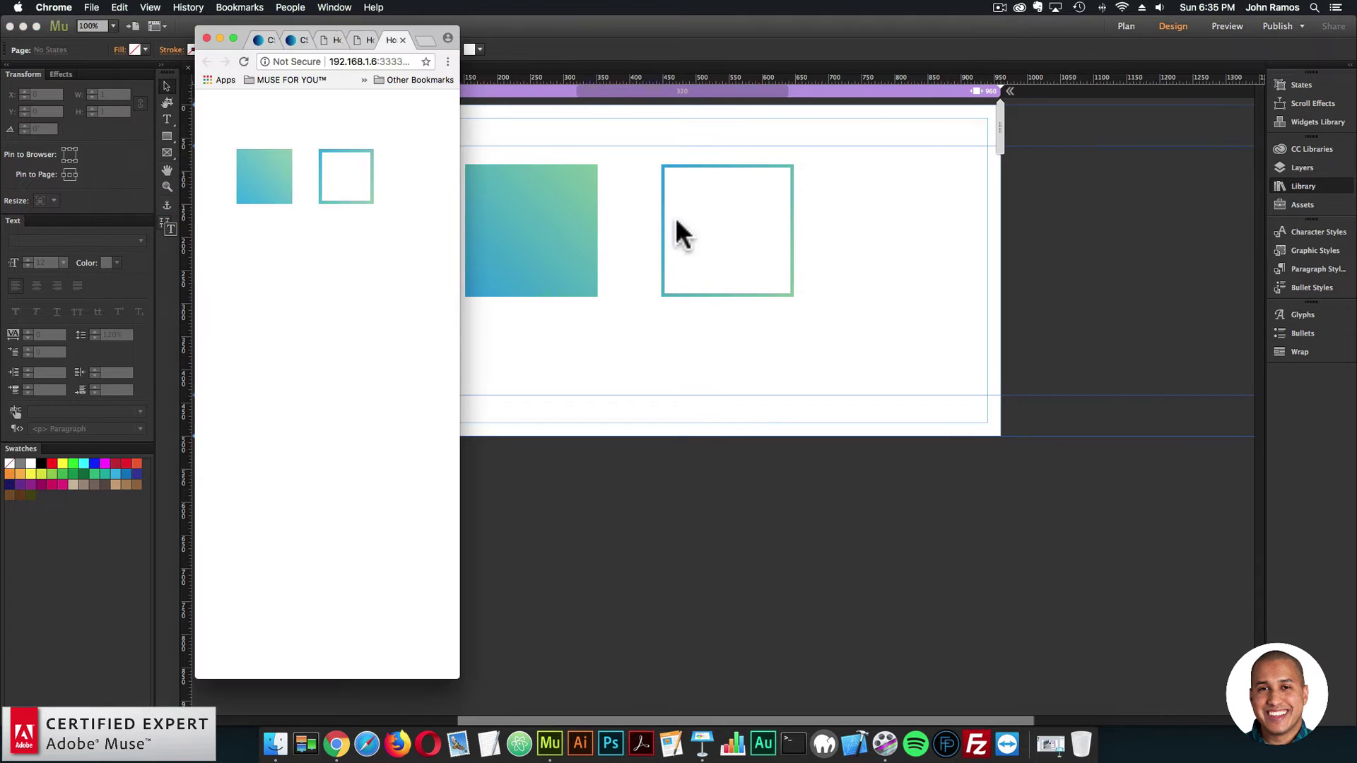
{"action": "left_click_drag", "start_coordinate": [459, 290], "coordinate": [461, 191]}
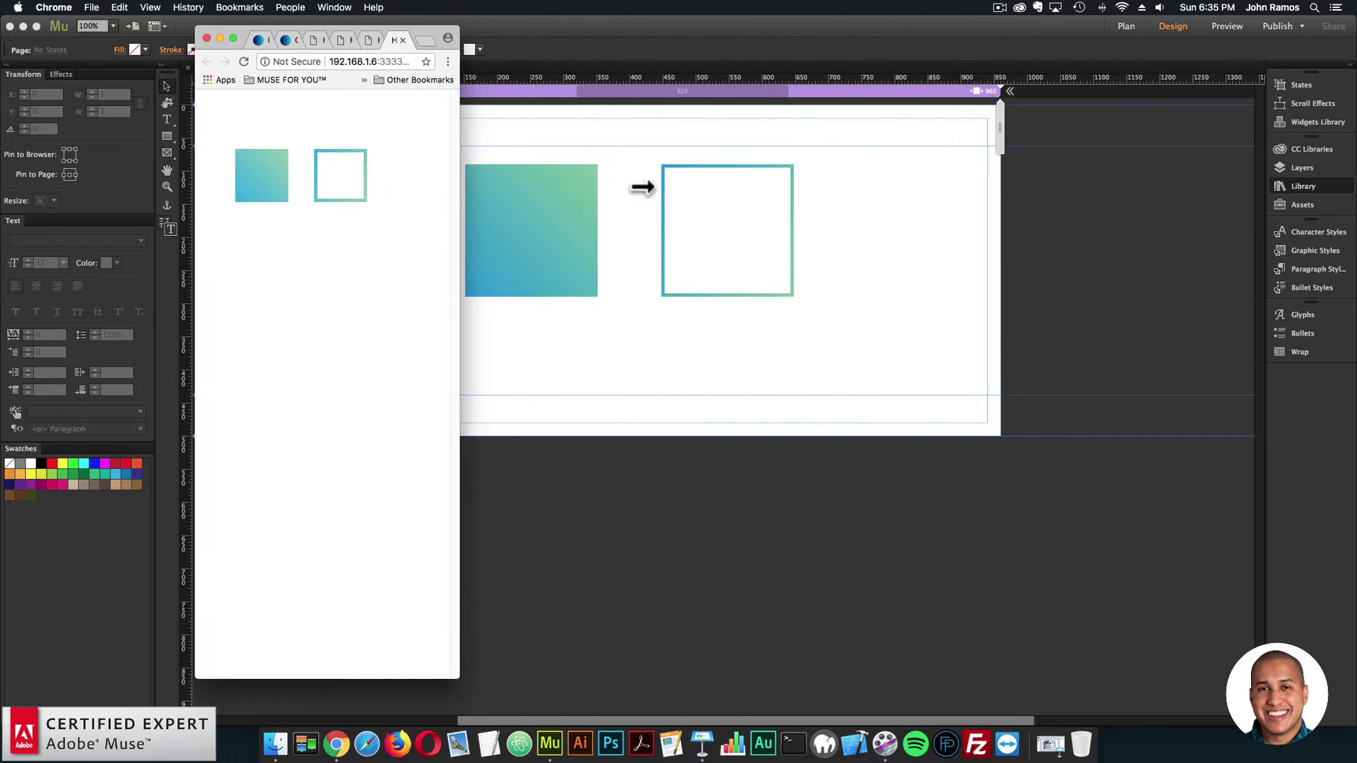
{"action": "left_click_drag", "start_coordinate": [642, 188], "coordinate": [1137, 180]}
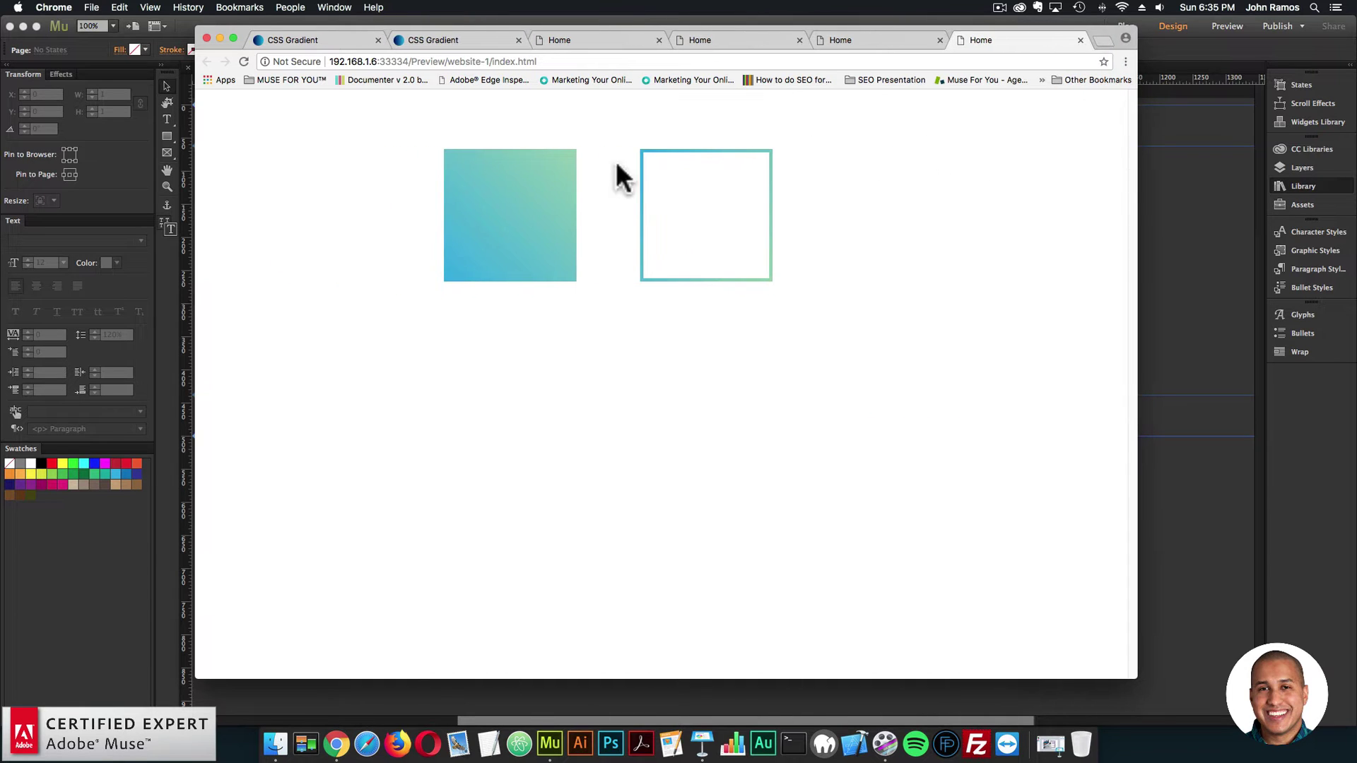
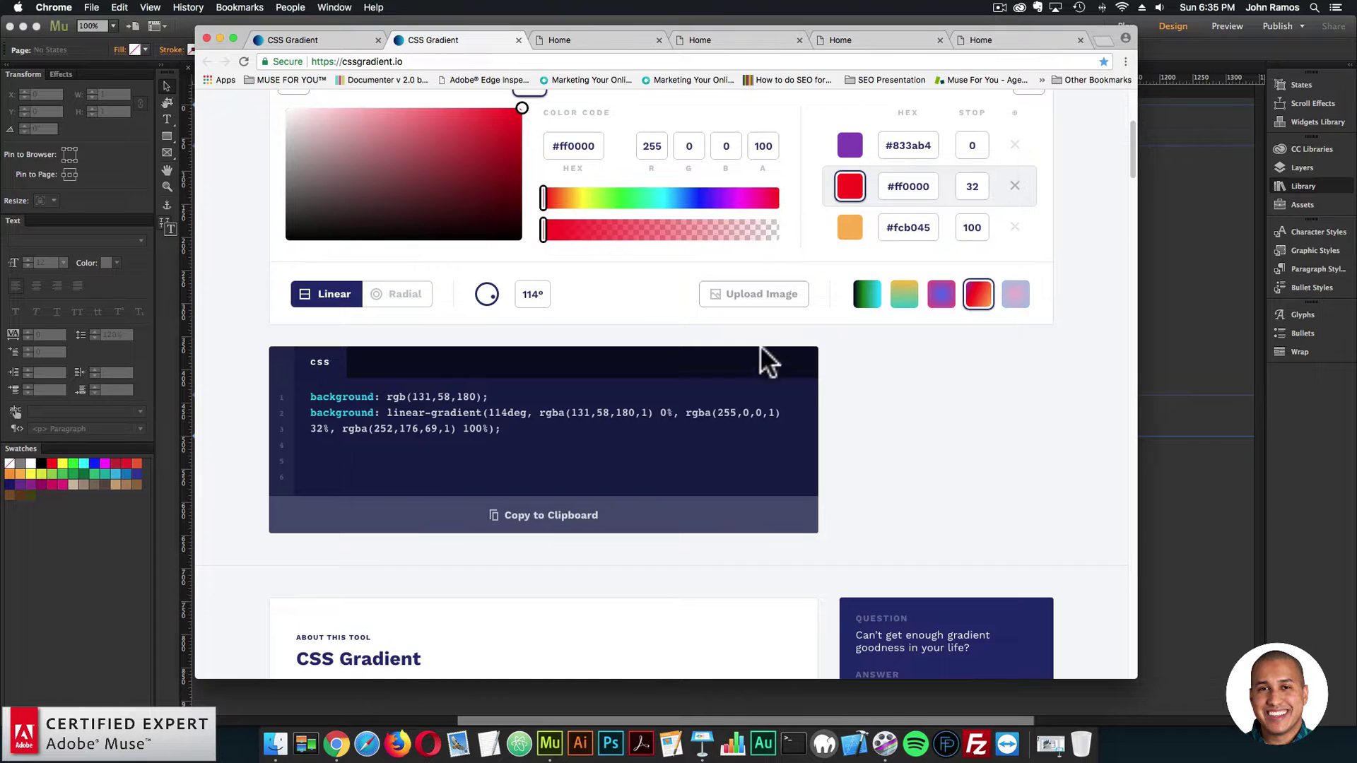
- Examine the gradient generator on cssgradient.io, including its color stops, angle, and Radial and Linear gradient types
{"action": "scroll", "coordinate": [792, 353], "scroll_direction": "up", "scroll_amount": 5}
{"action": "scroll", "coordinate": [805, 364], "scroll_direction": "up", "scroll_amount": 2}
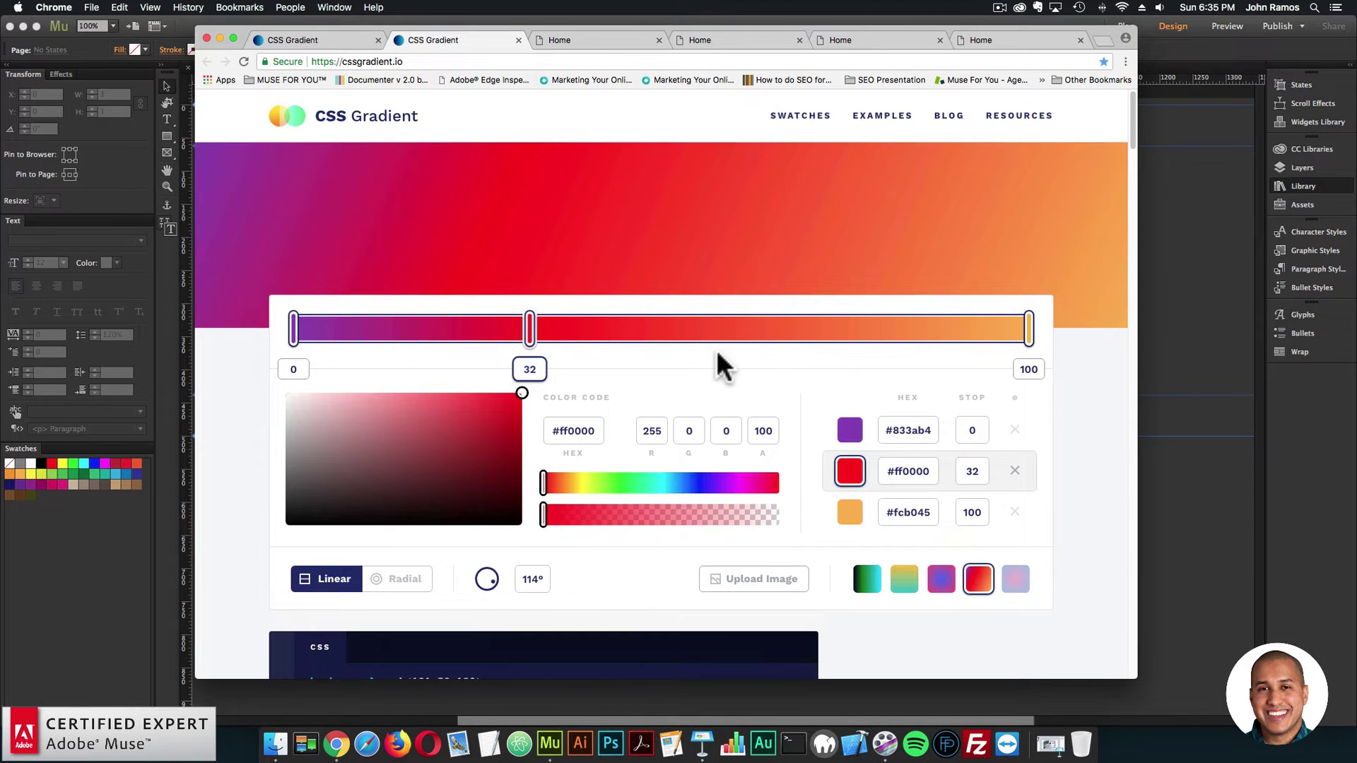
{"action": "scroll", "coordinate": [570, 523], "scroll_direction": "down", "scroll_amount": 1}
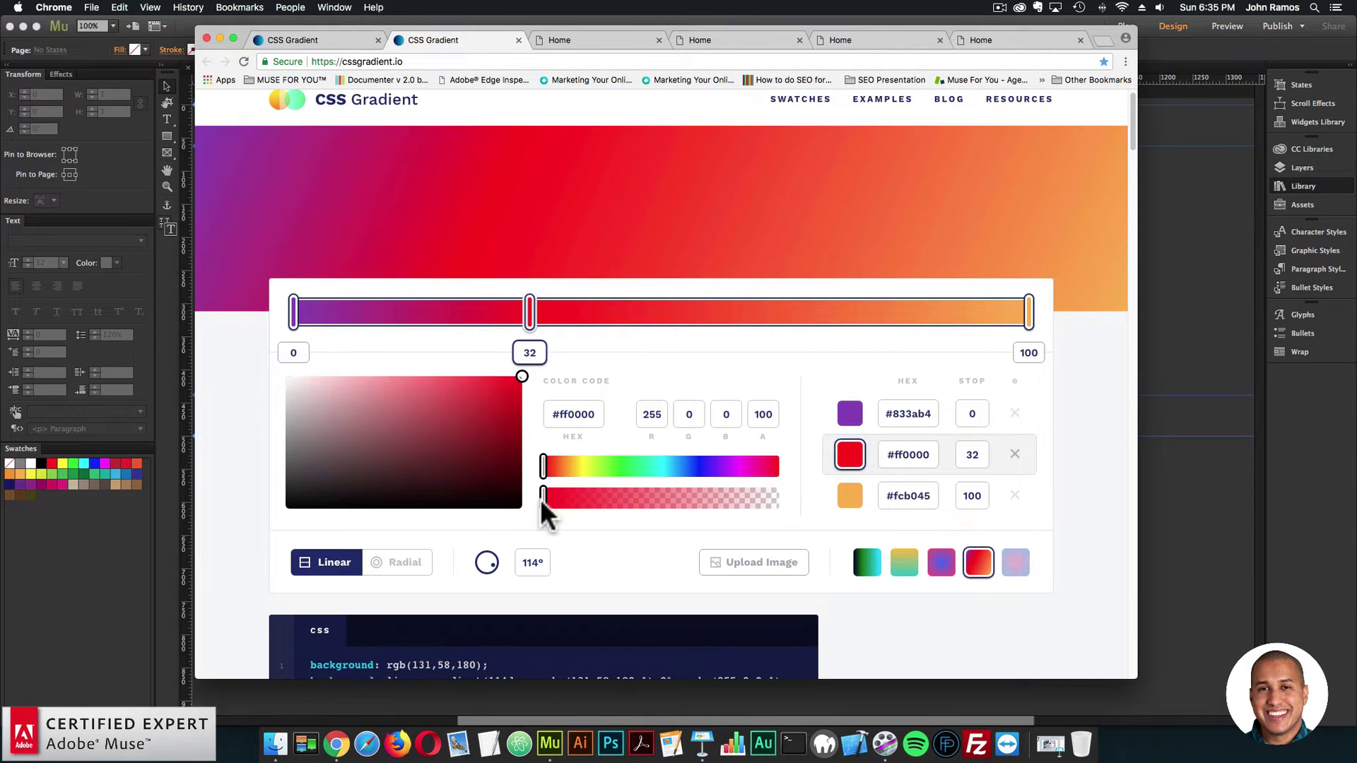
{"action": "scroll", "coordinate": [377, 560], "scroll_direction": "down", "scroll_amount": 1}
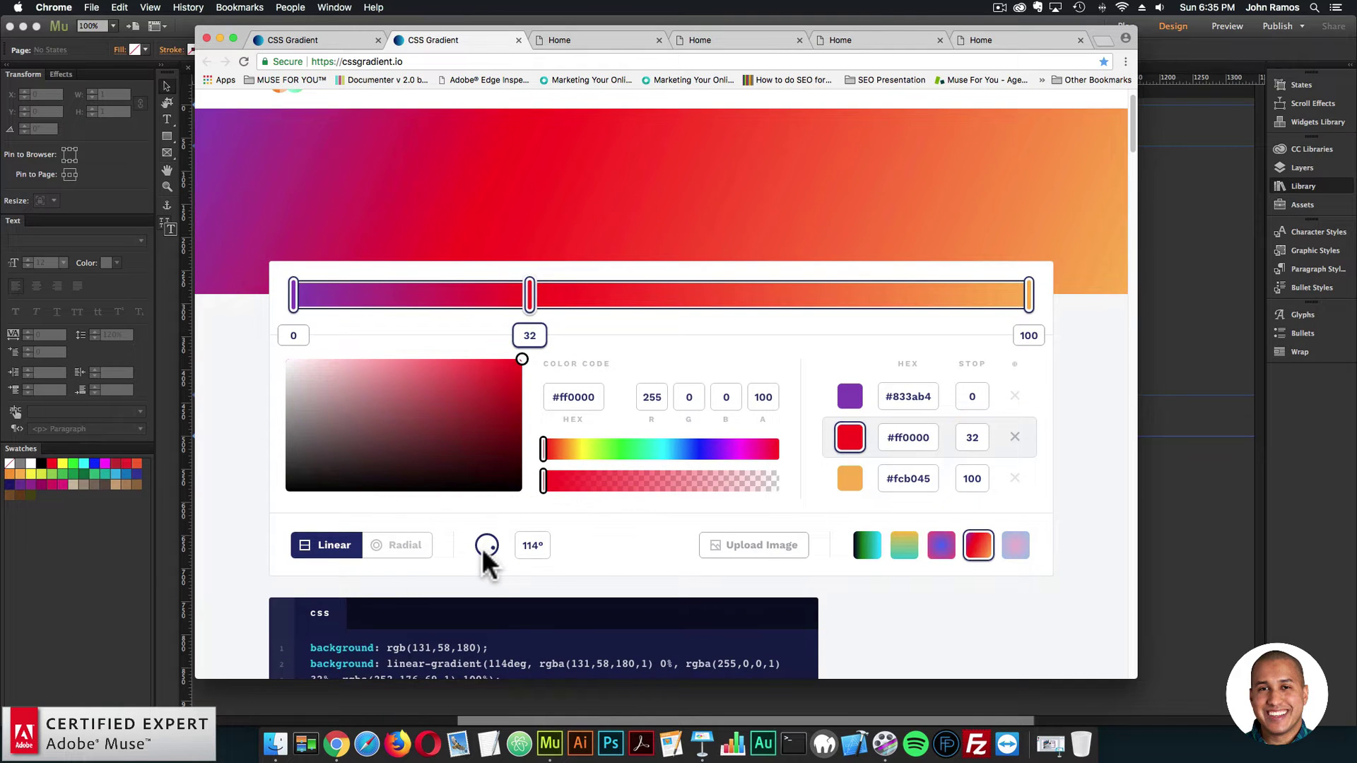
{"action": "left_click", "coordinate": [380, 552]}
{"action": "left_click", "coordinate": [322, 554]}
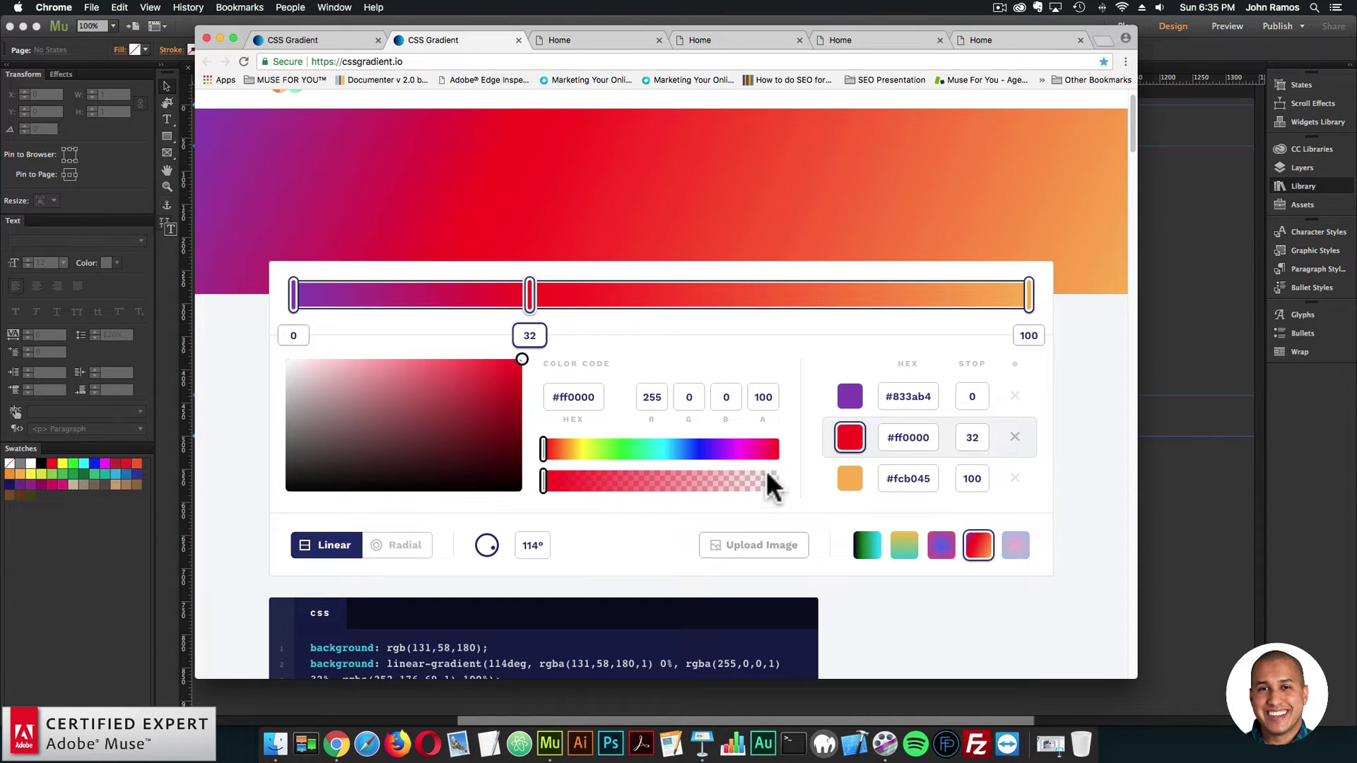
{"action": "scroll", "coordinate": [778, 481], "scroll_direction": "down", "scroll_amount": 1}
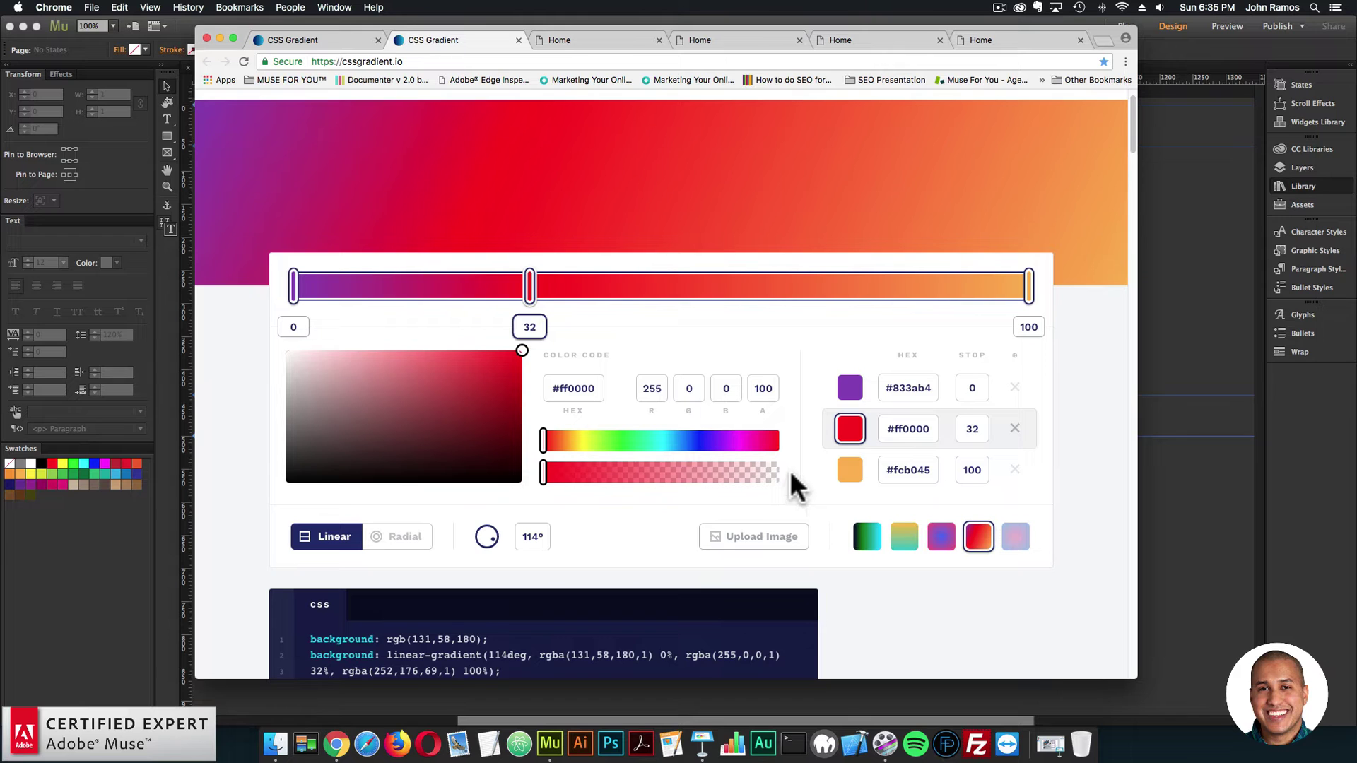
{"action": "scroll", "coordinate": [791, 488], "scroll_direction": "down", "scroll_amount": 1}
{"action": "scroll", "coordinate": [801, 464], "scroll_direction": "up", "scroll_amount": 3}
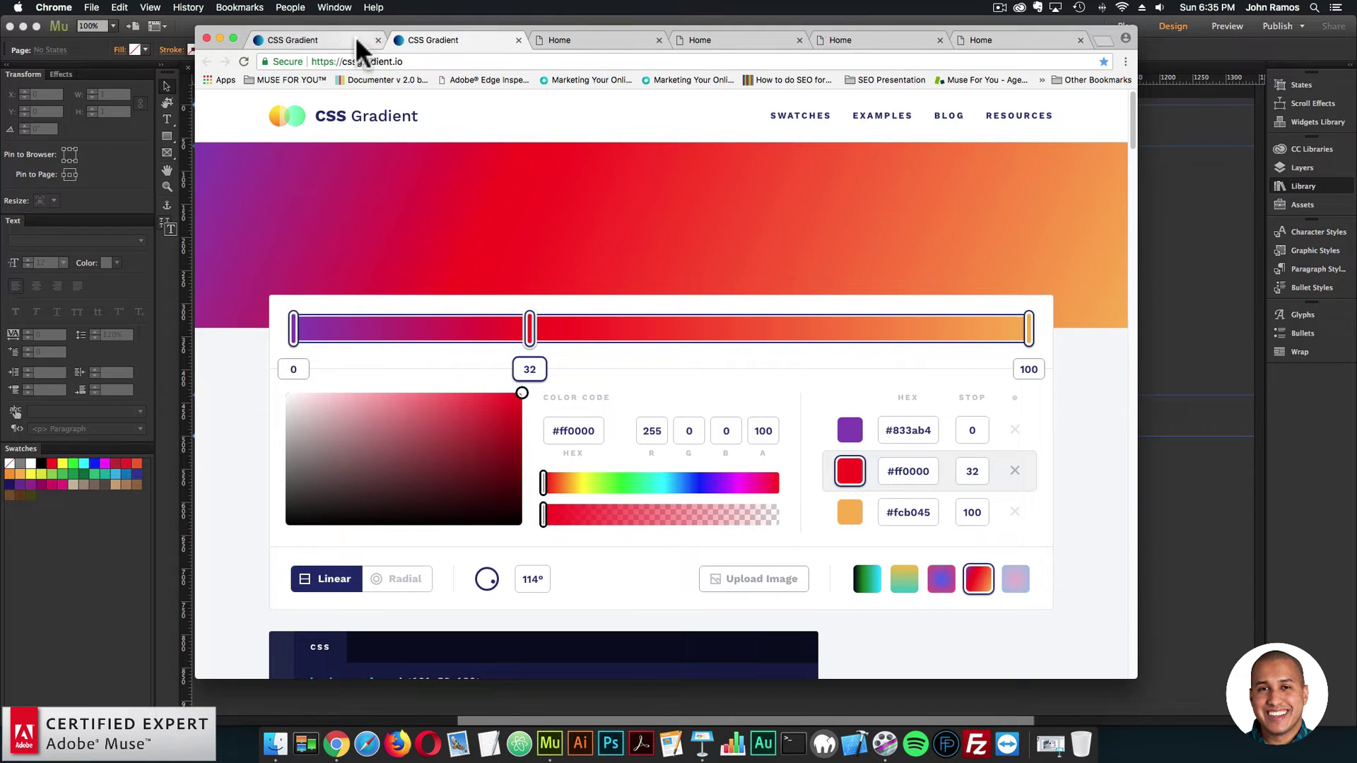
- Return to the Advanced Gradients Widget product page in the Muse For You shop and look over its description
{"action": "left_click", "coordinate": [333, 39]}
{"action": "left_click", "coordinate": [205, 57]}
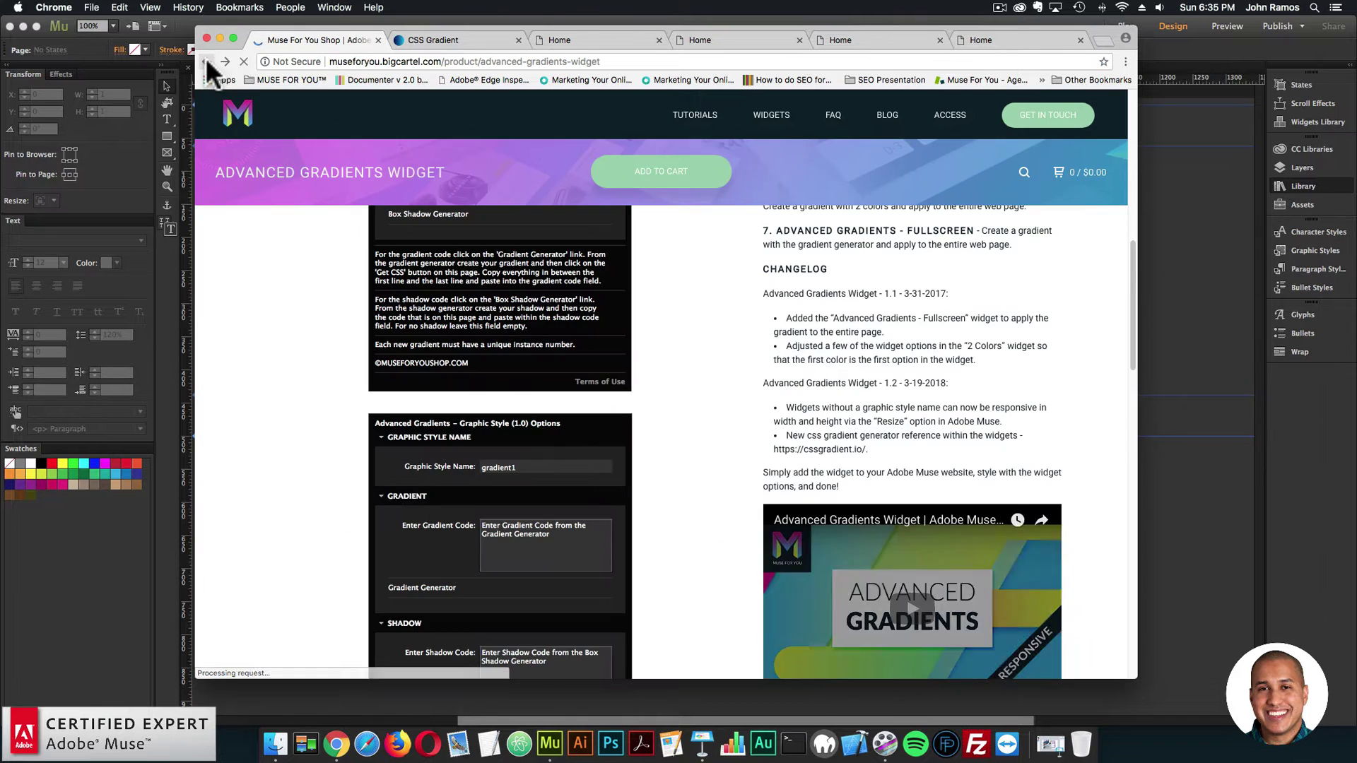
{"action": "scroll", "coordinate": [812, 452], "scroll_direction": "up", "scroll_amount": 10}
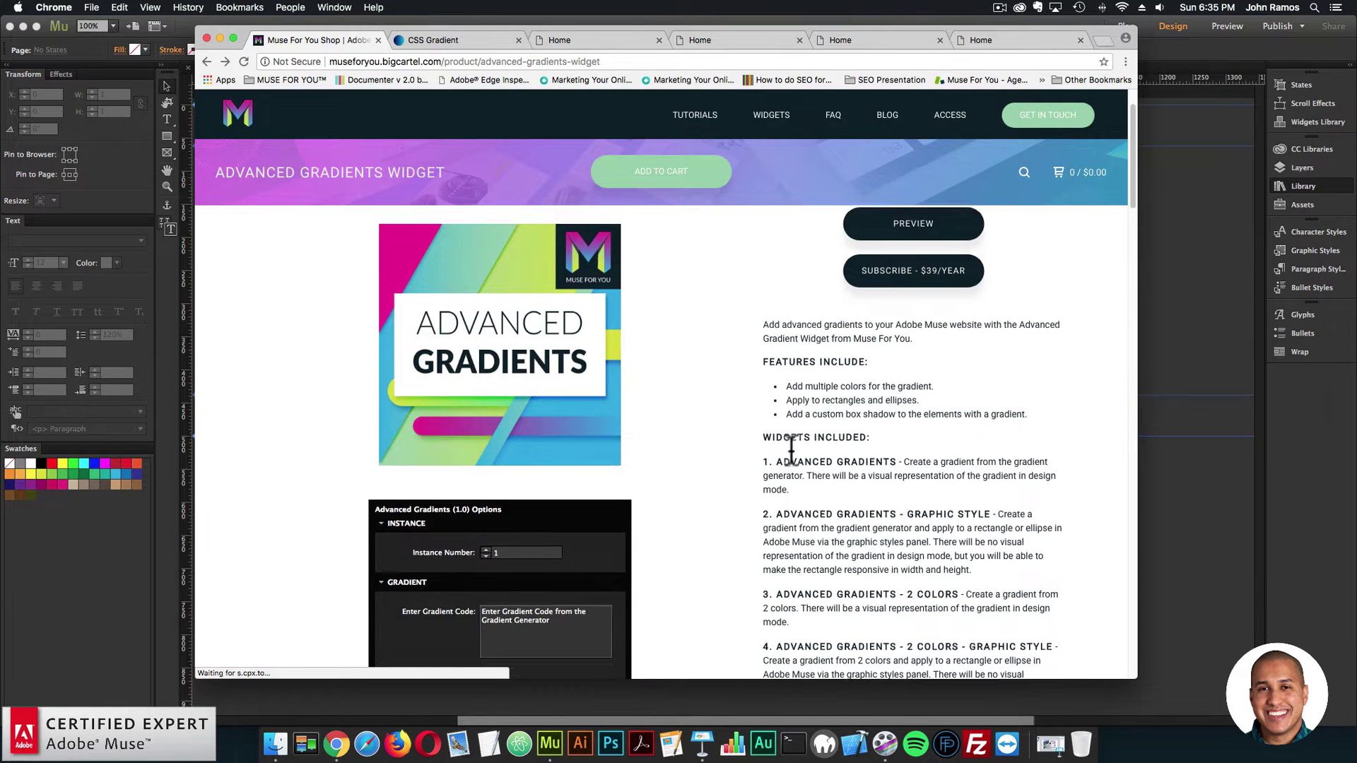
{"action": "scroll", "coordinate": [791, 449], "scroll_direction": "up", "scroll_amount": 2}
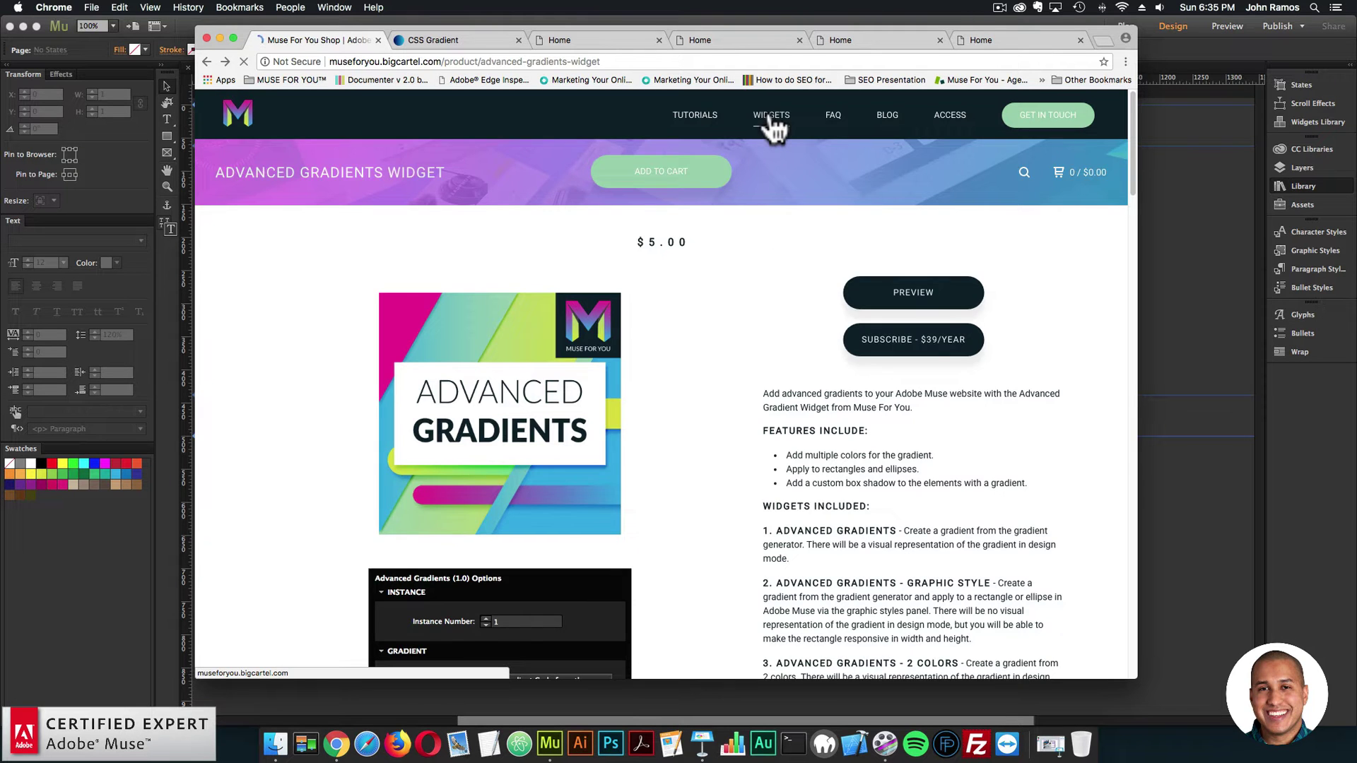
- Browse the shop's widget listing and open the Audio Visualizer Set product page
{"action": "scroll", "coordinate": [811, 312], "scroll_direction": "down", "scroll_amount": 10}
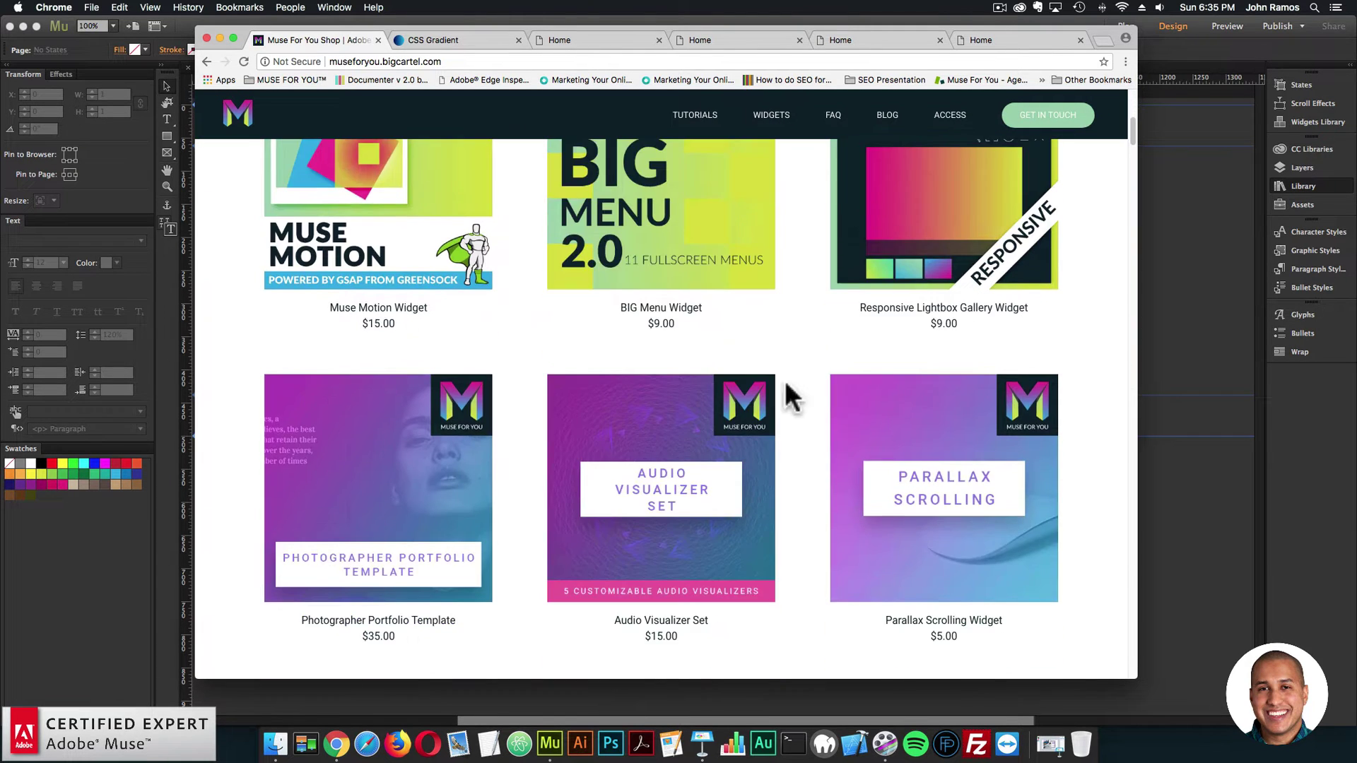
{"action": "scroll", "coordinate": [787, 385], "scroll_direction": "down", "scroll_amount": 1}
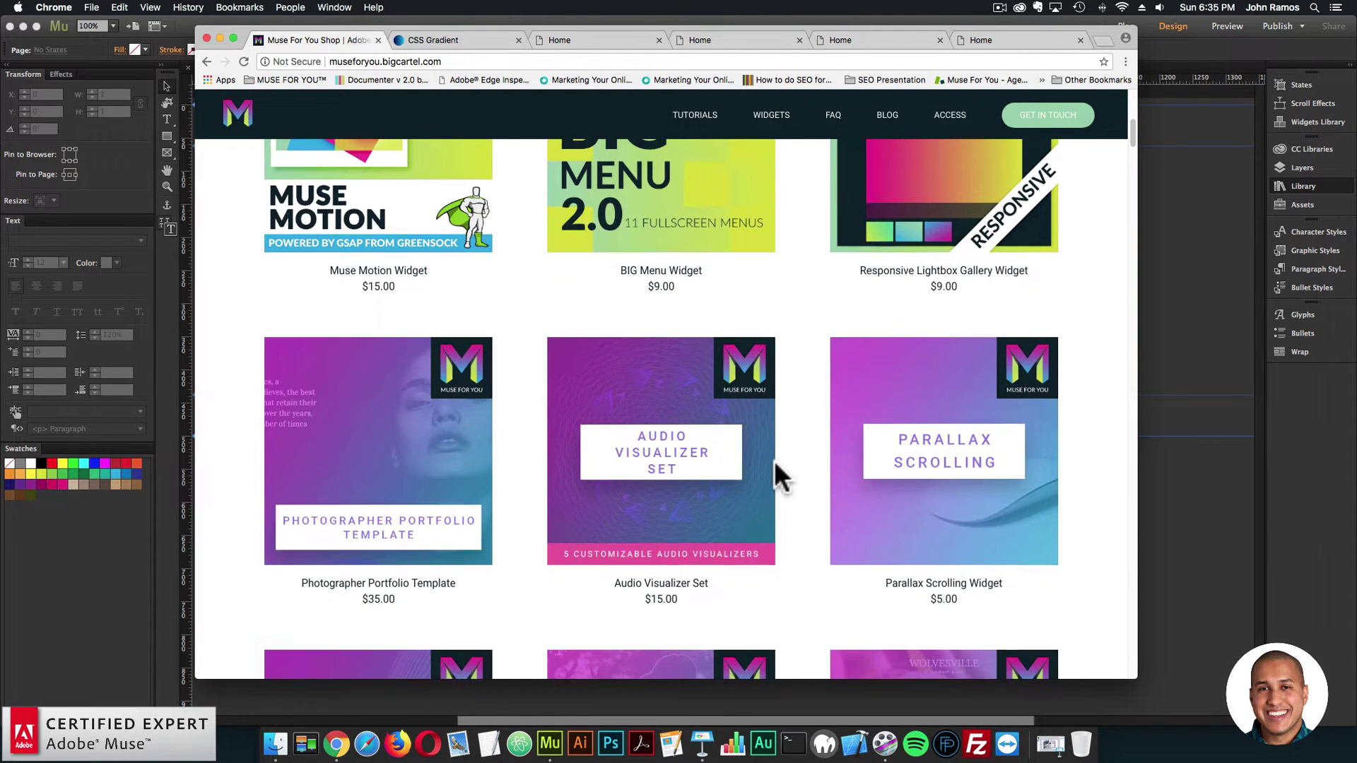
{"action": "left_click", "coordinate": [703, 418]}
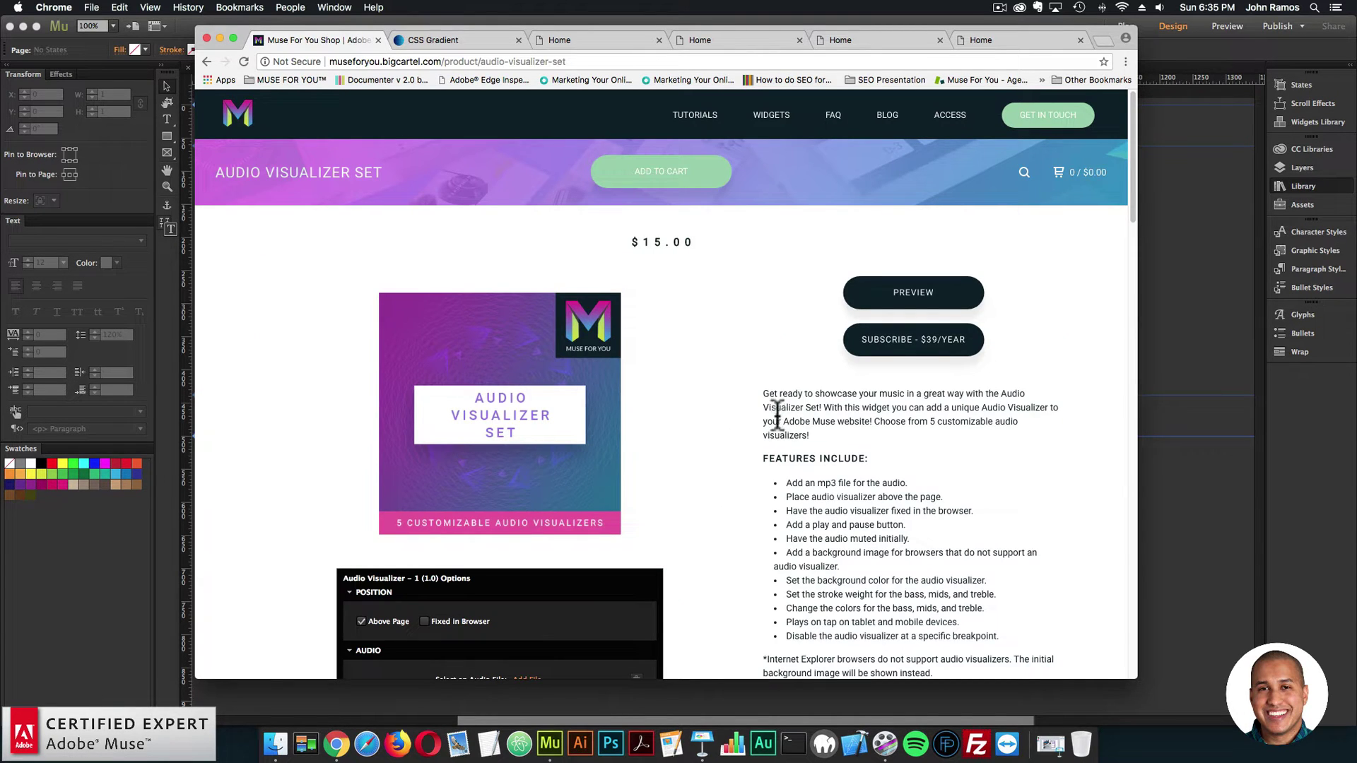
- Open the live preview of the Audio Visualizer Set and raise the system volume while the first demo plays
{"action": "key", "text": "XF86AudioRaiseVolume"}
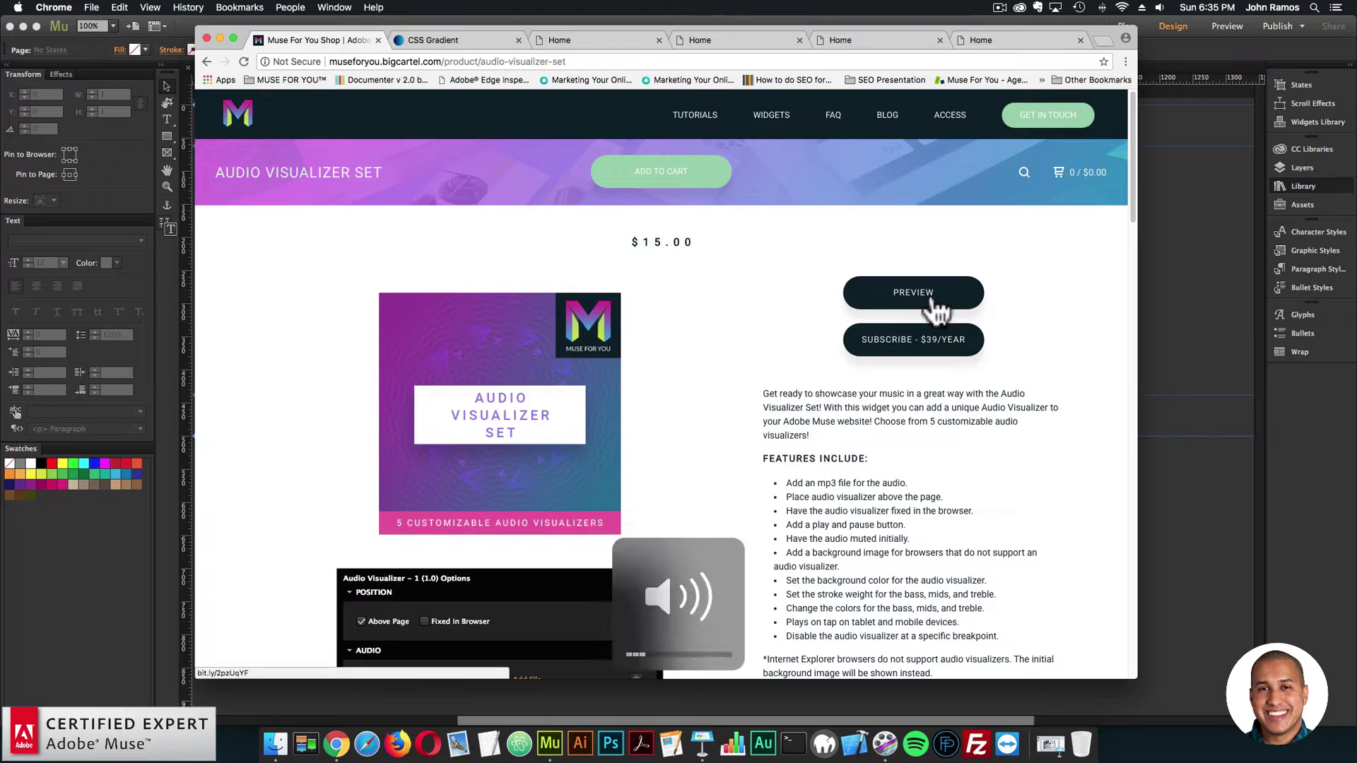
{"action": "left_click", "coordinate": [925, 297]}
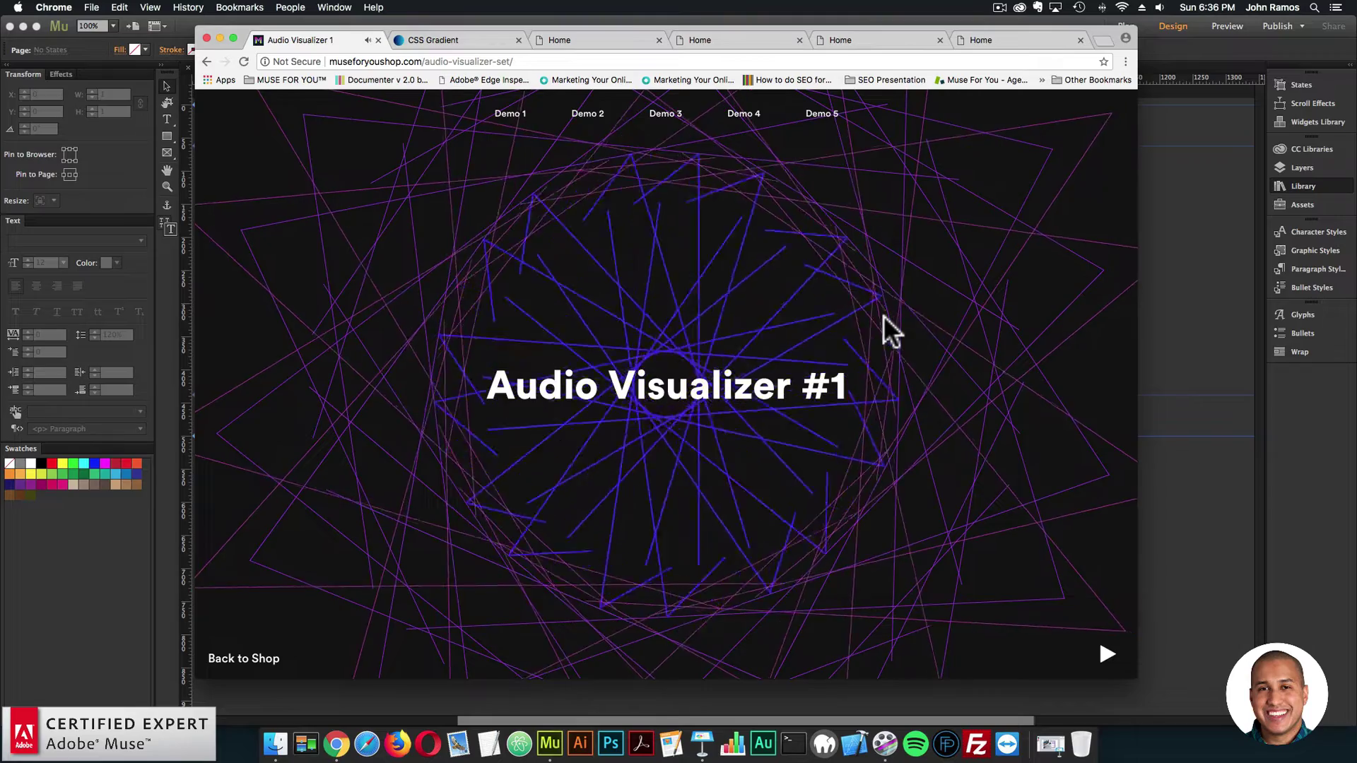
{"action": "key", "text": "XF86AudioRaiseVolume"}
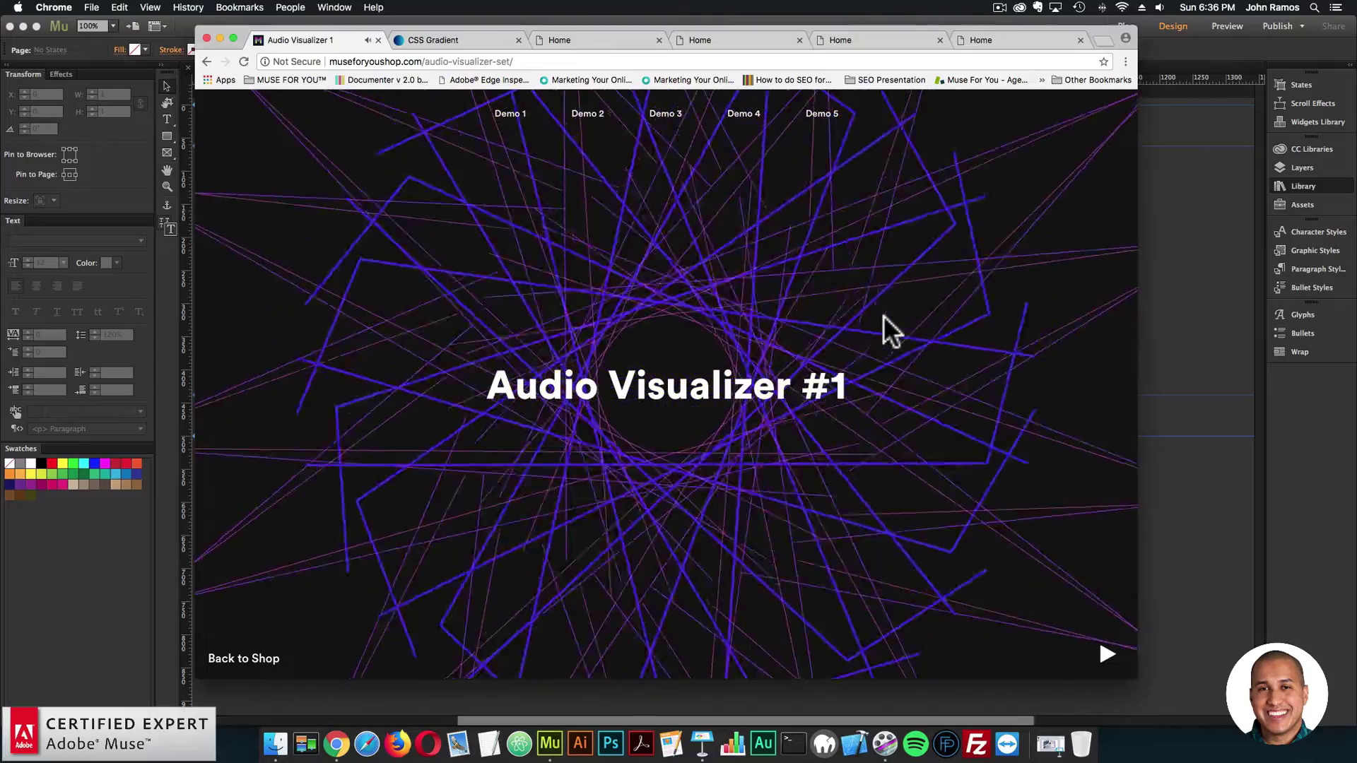
{"action": "key", "text": "XF86AudioRaiseVolume"}
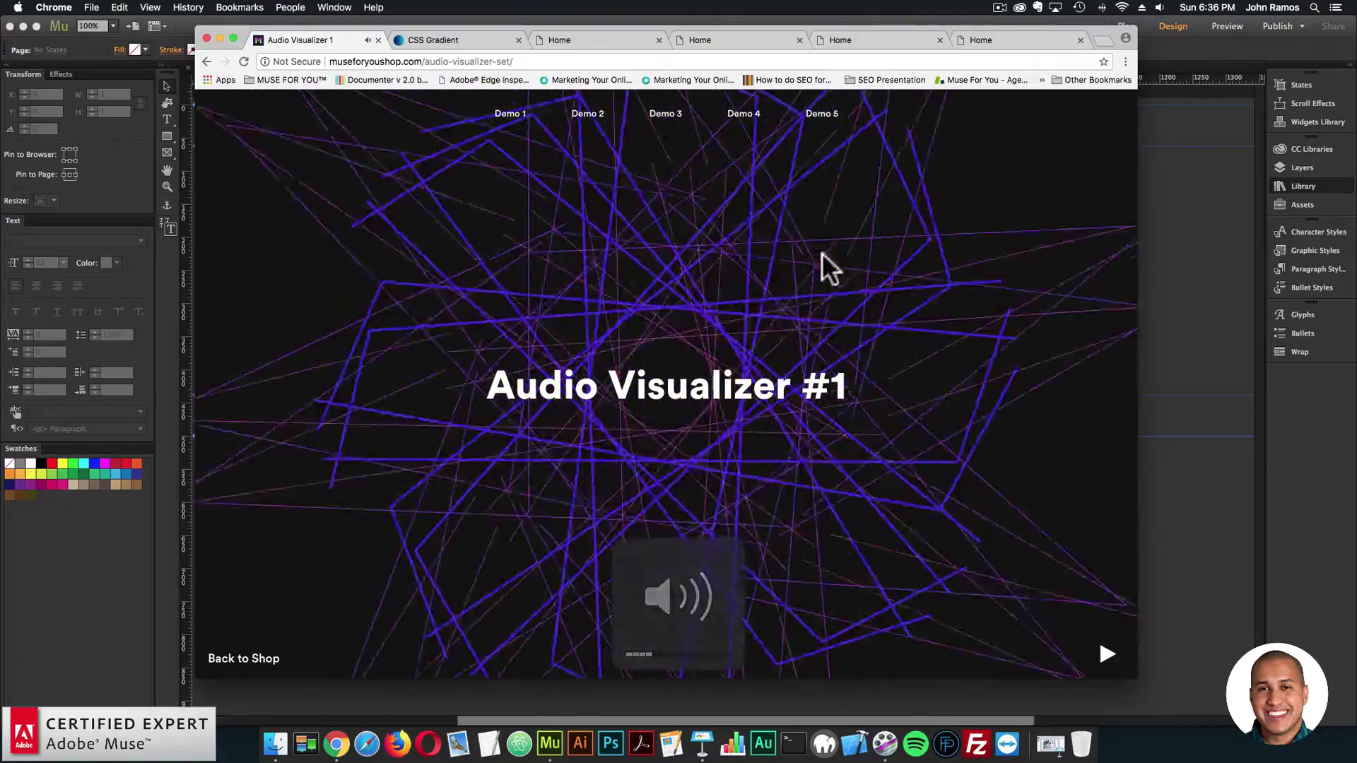
- View Audio Visualizer demos 2 through 5, then return to the shop's product page and read the feature list
{"action": "left_click", "coordinate": [587, 116]}
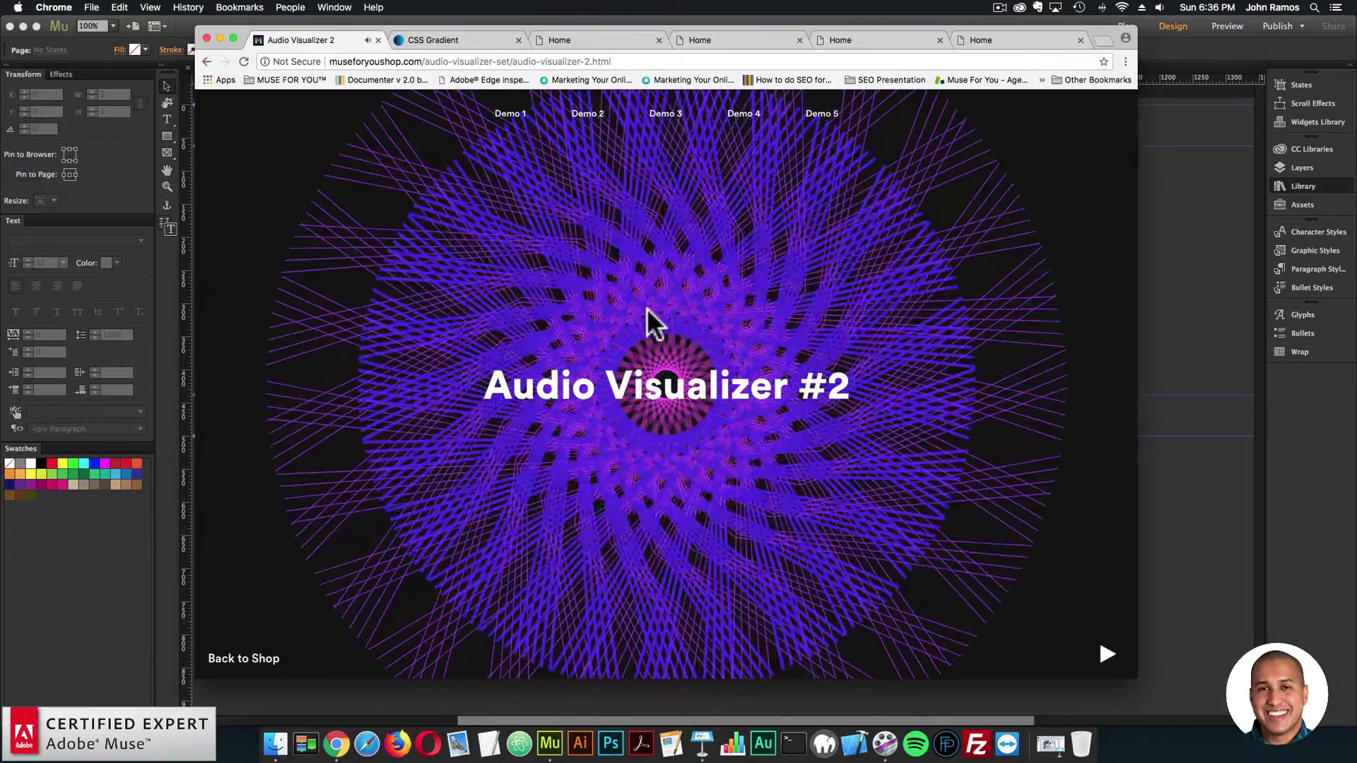
{"action": "left_click", "coordinate": [666, 119]}
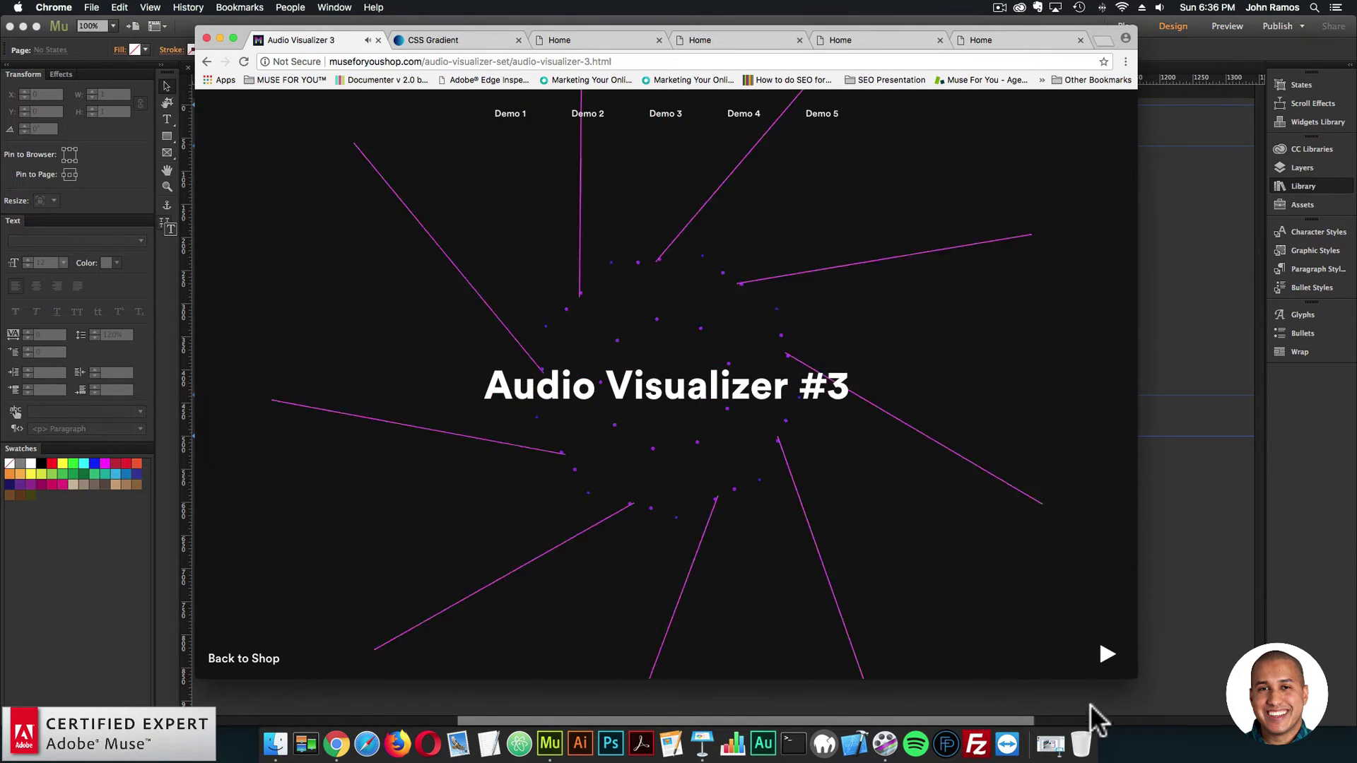
{"action": "left_click", "coordinate": [1110, 656]}
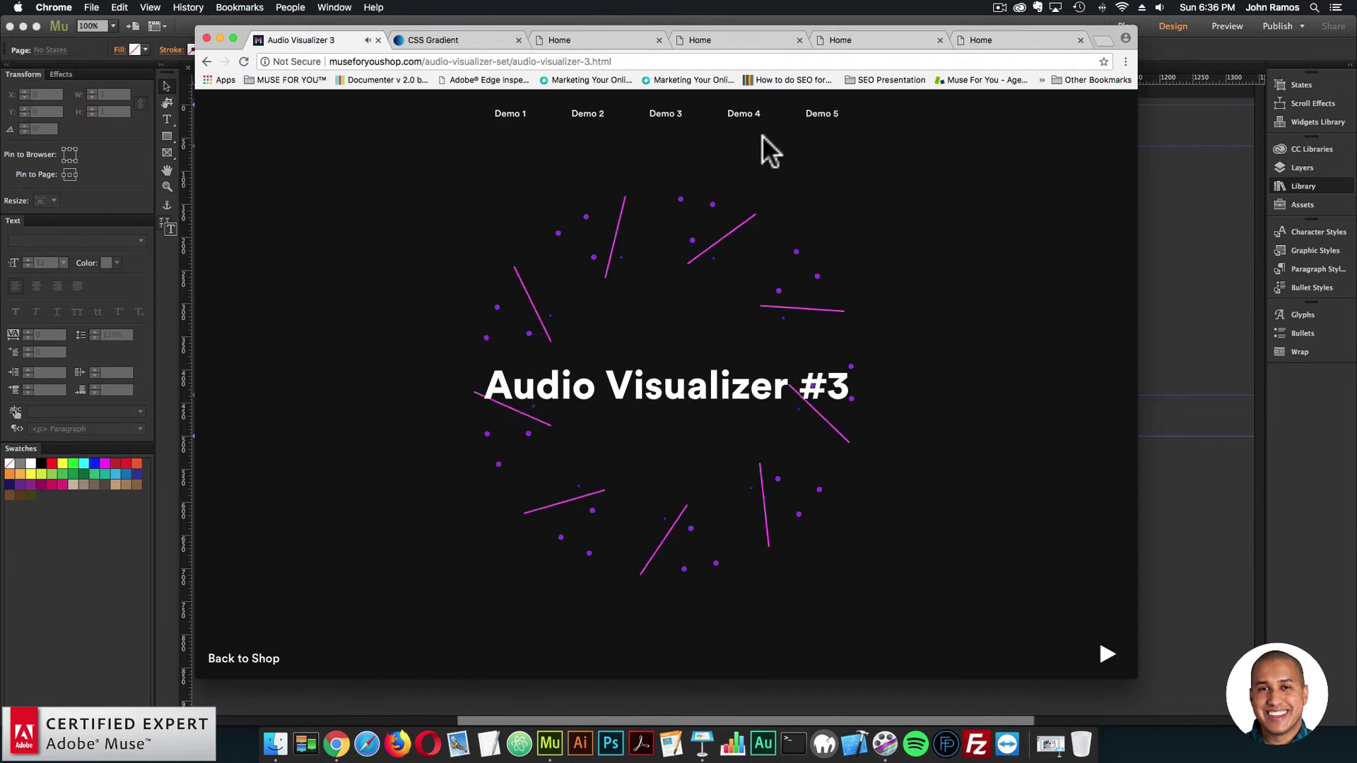
{"action": "left_click", "coordinate": [748, 116]}
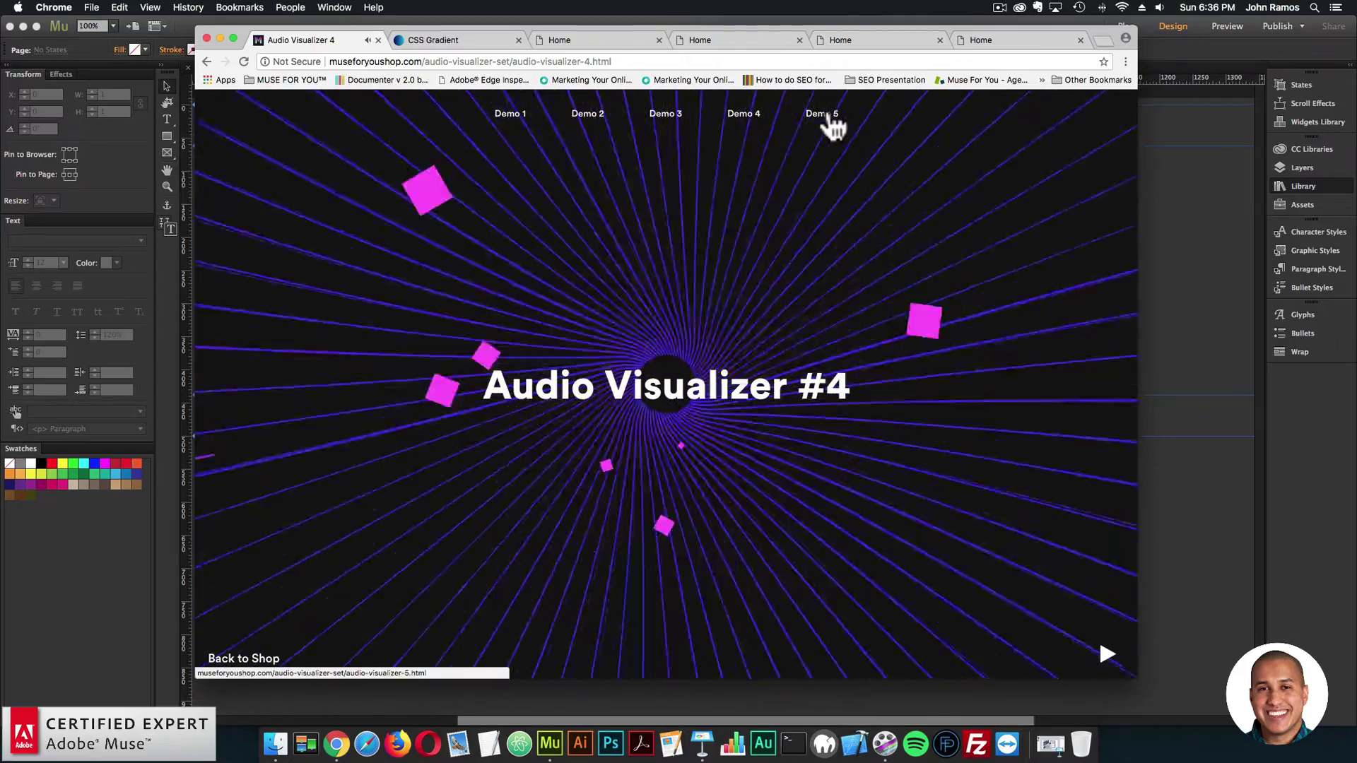
{"action": "left_click", "coordinate": [824, 117]}
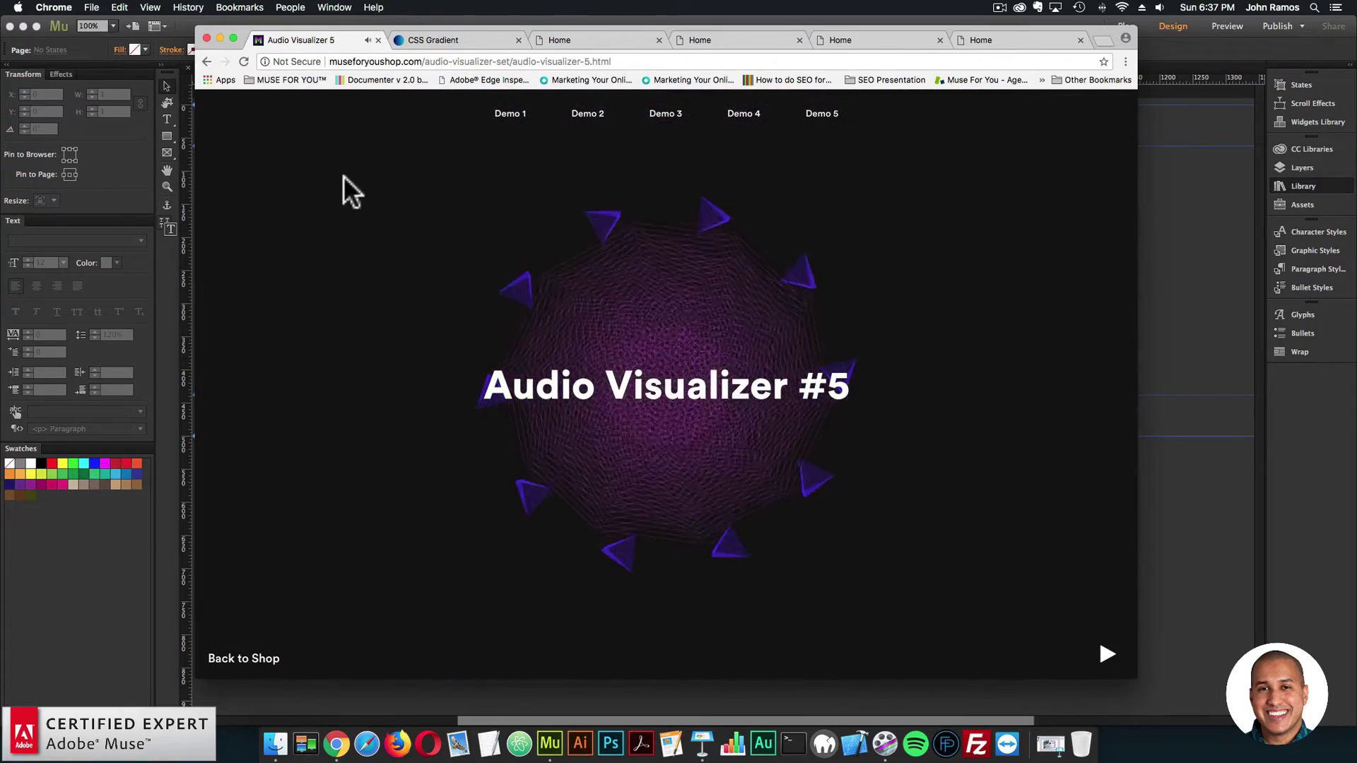
{"action": "left_click", "coordinate": [249, 658]}
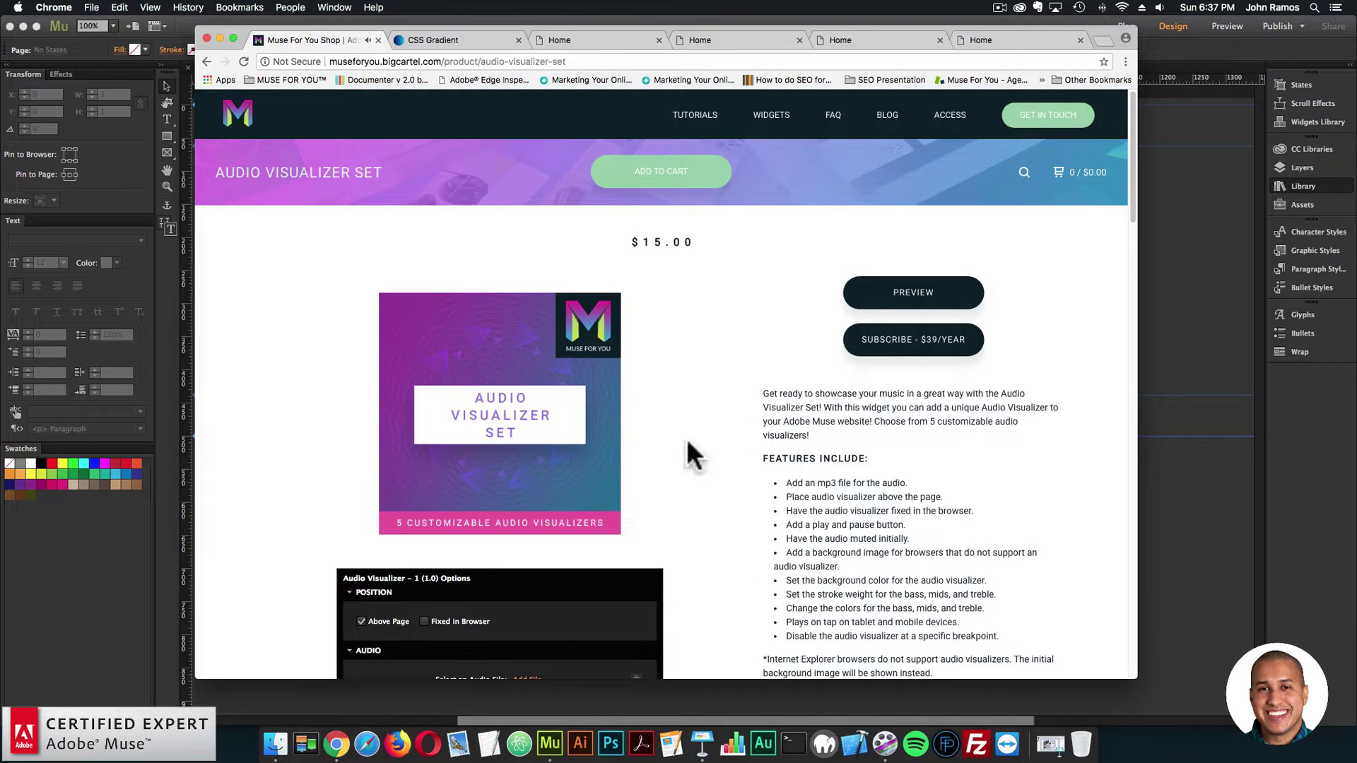
{"action": "scroll", "coordinate": [843, 461], "scroll_direction": "down", "scroll_amount": 2}
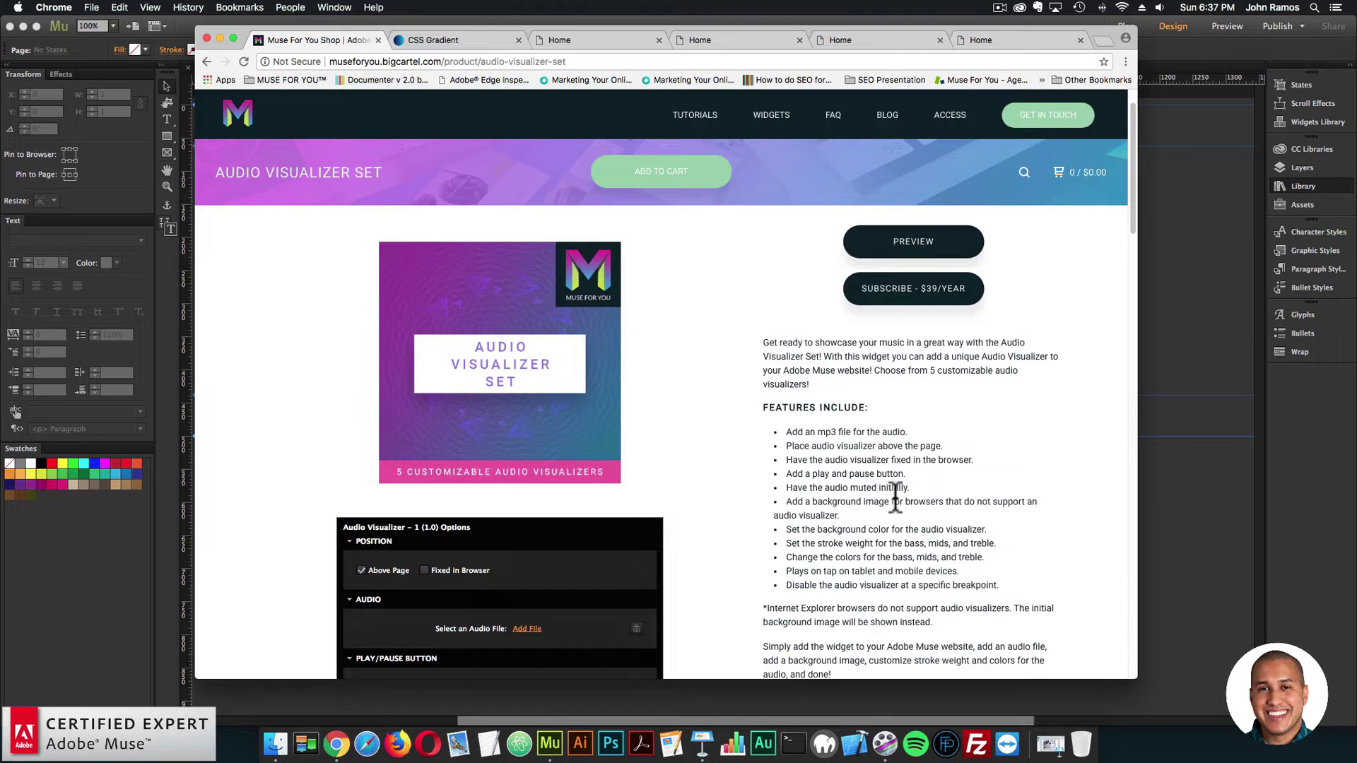
- Read the rest of the Audio Visualizer Set's feature list and look through the widget option panels shown on the product page
{"action": "scroll", "coordinate": [880, 498], "scroll_direction": "down", "scroll_amount": 1}
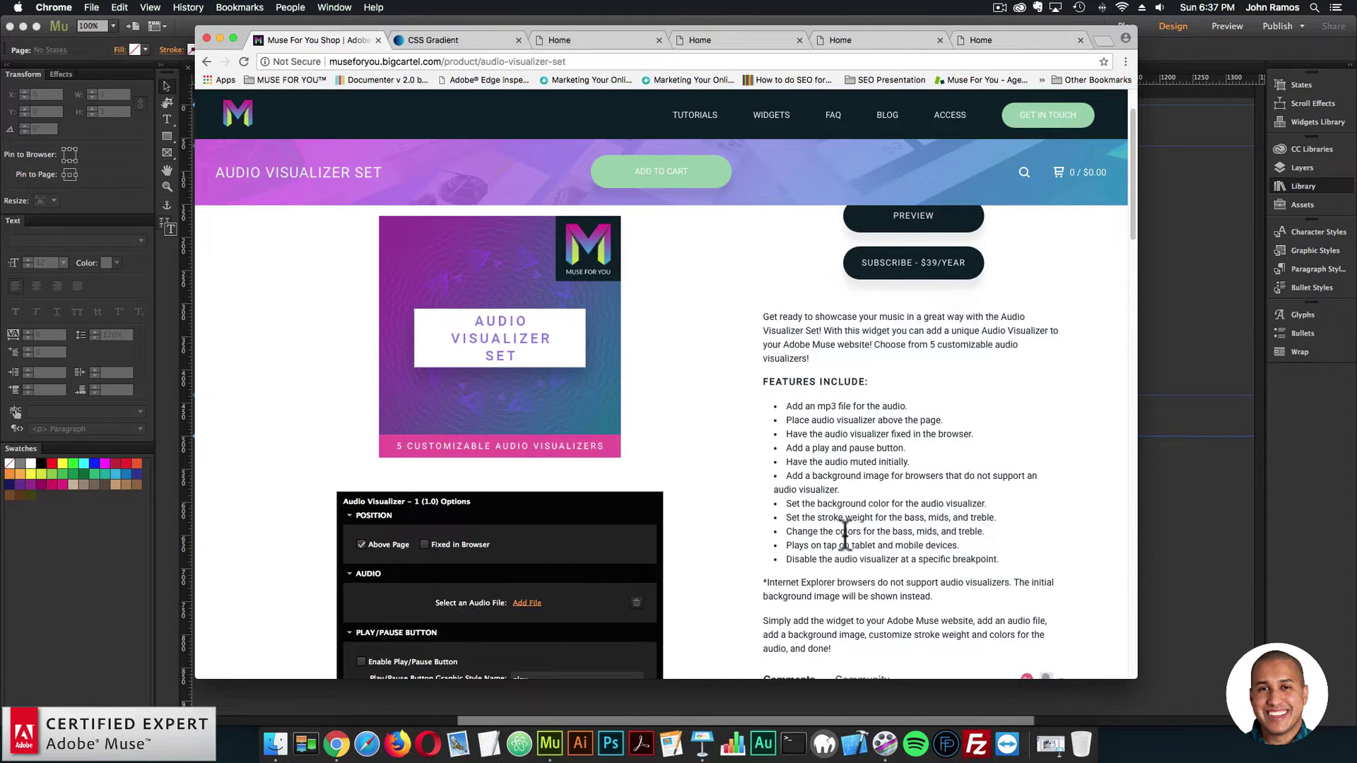
{"action": "scroll", "coordinate": [880, 542], "scroll_direction": "down", "scroll_amount": 1}
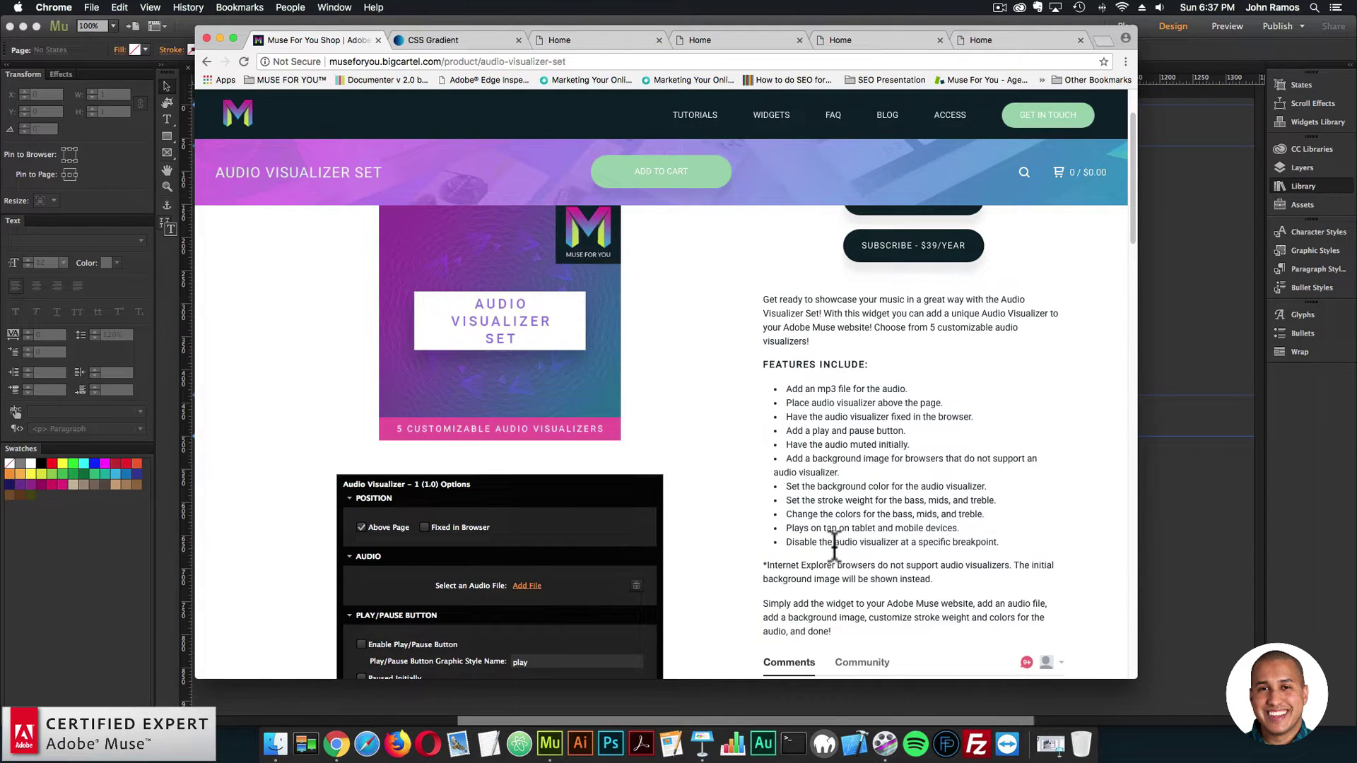
{"action": "scroll", "coordinate": [837, 541], "scroll_direction": "down", "scroll_amount": 3}
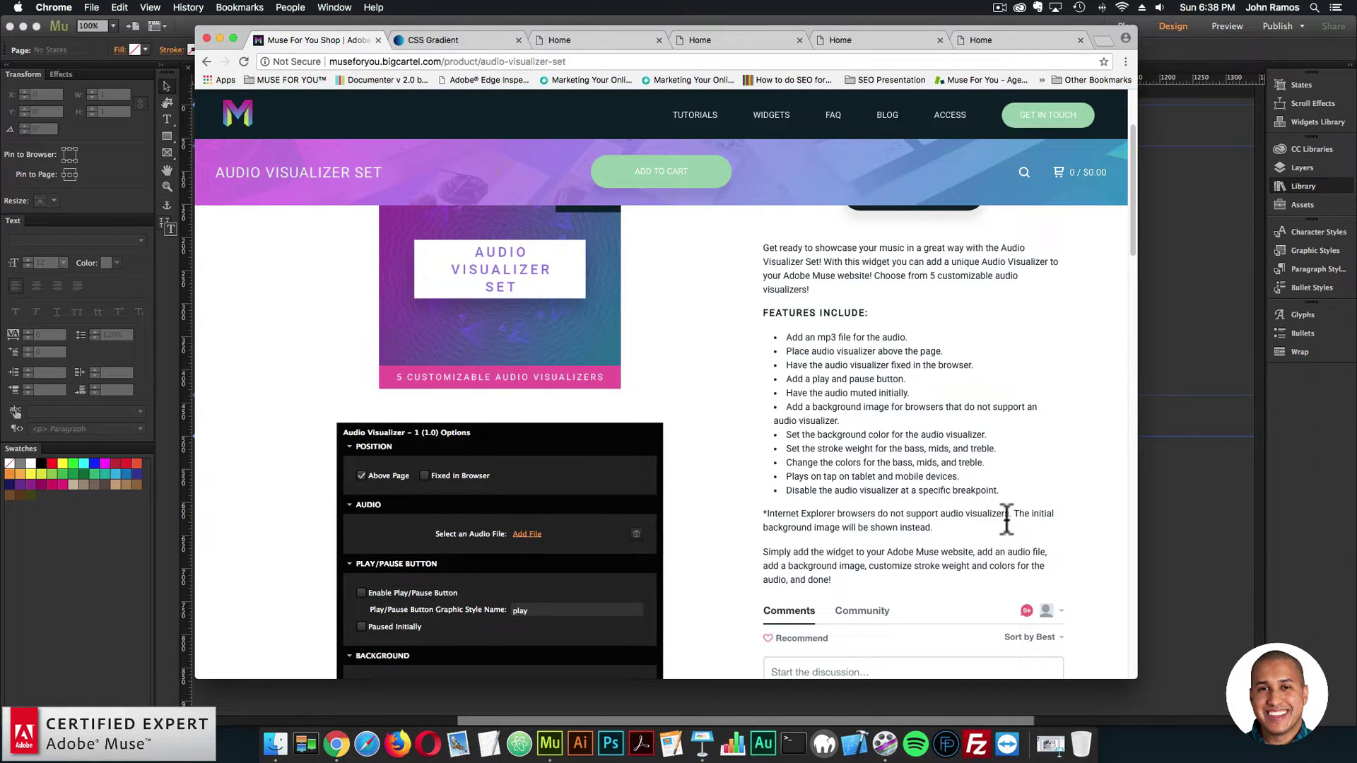
{"action": "scroll", "coordinate": [953, 528], "scroll_direction": "down", "scroll_amount": 10}
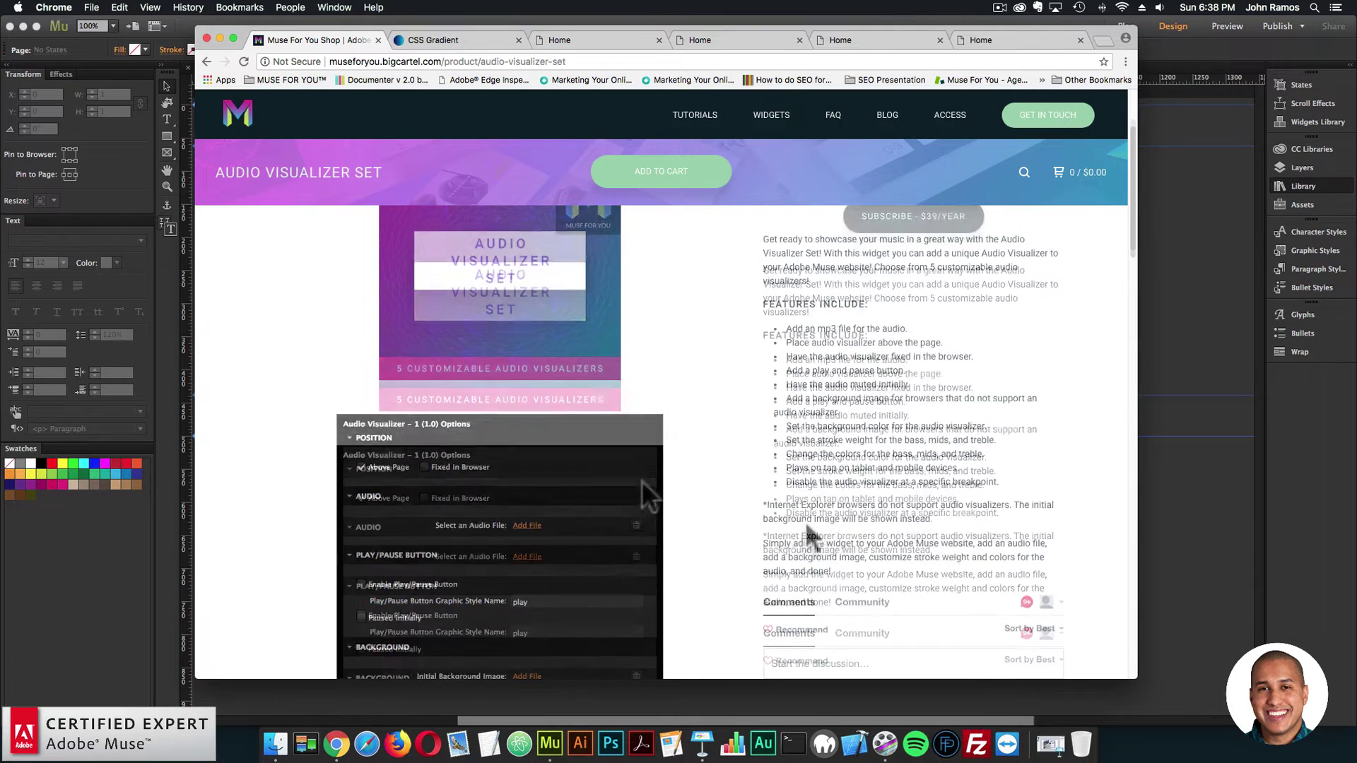
{"action": "scroll", "coordinate": [626, 482], "scroll_direction": "down", "scroll_amount": 8}
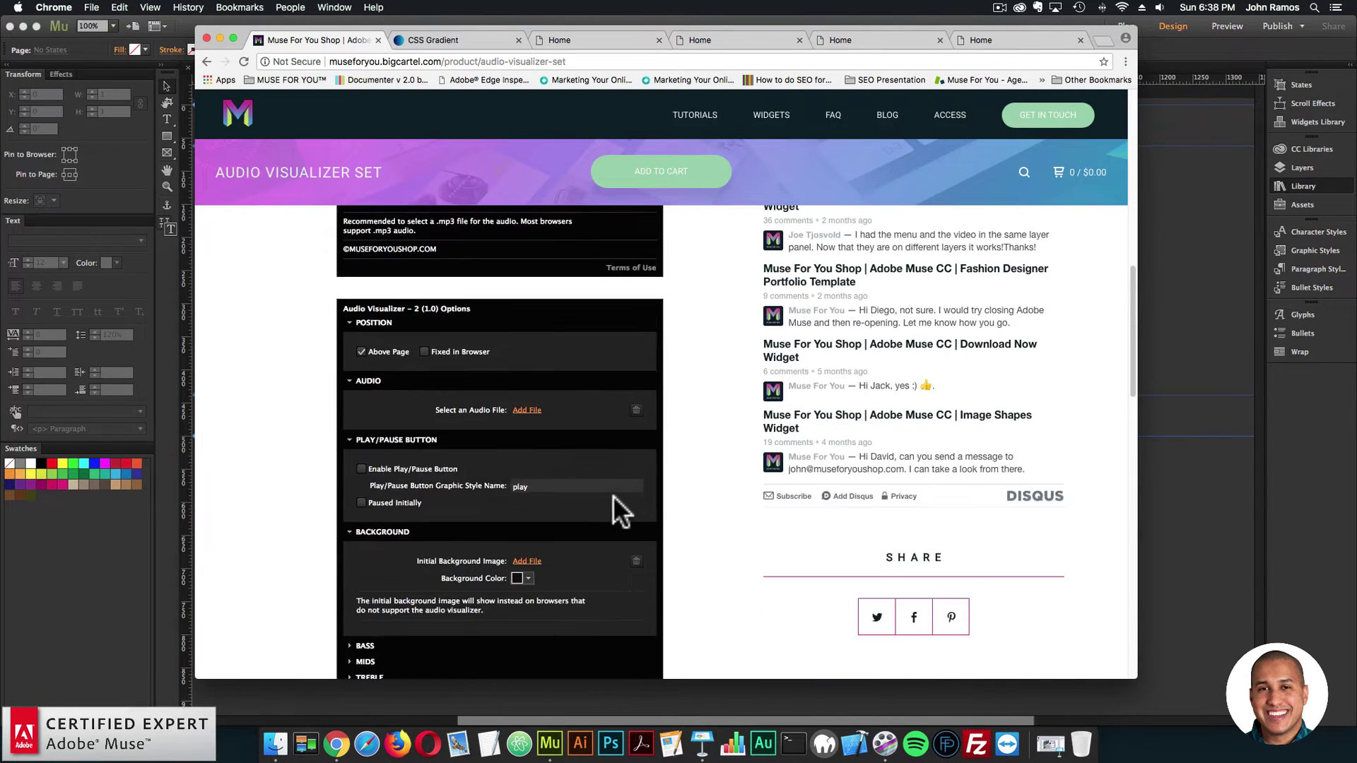
{"action": "scroll", "coordinate": [613, 495], "scroll_direction": "up", "scroll_amount": 4}
{"action": "scroll", "coordinate": [828, 458], "scroll_direction": "up", "scroll_amount": 20}
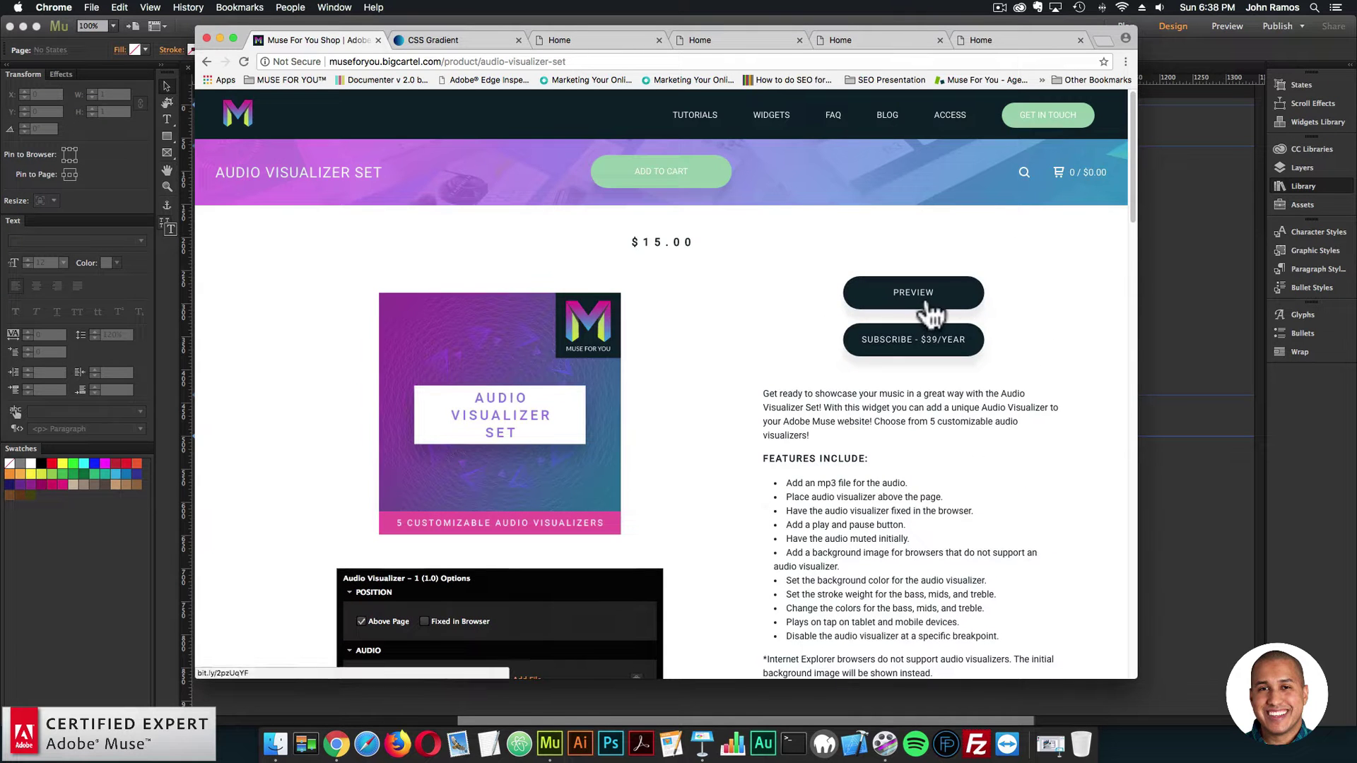
- Switch to Adobe Muse, search the library for "audio visualizer" and place the Audio Visualizer – 5 widget in the pasteboard area beside the page
{"action": "left_click", "coordinate": [1215, 326]}
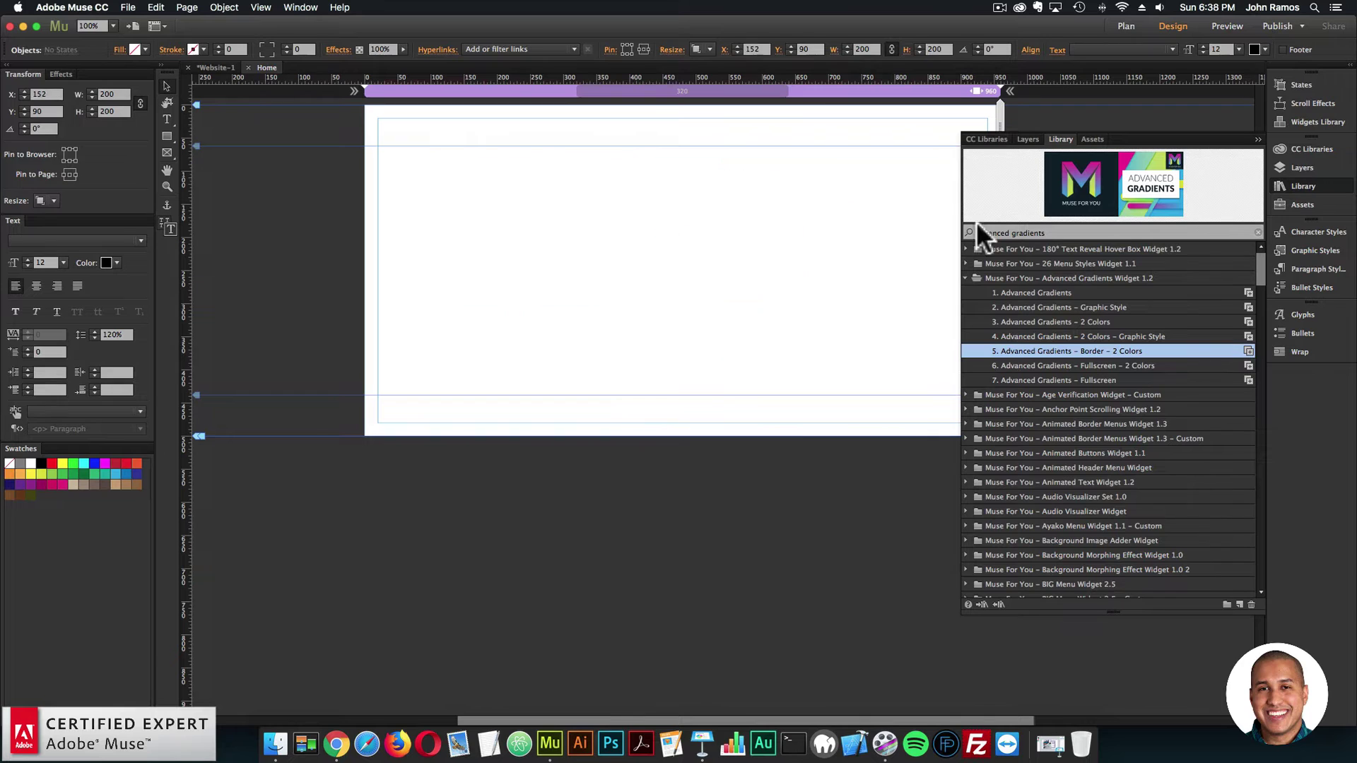
{"action": "left_click", "coordinate": [1049, 231]}
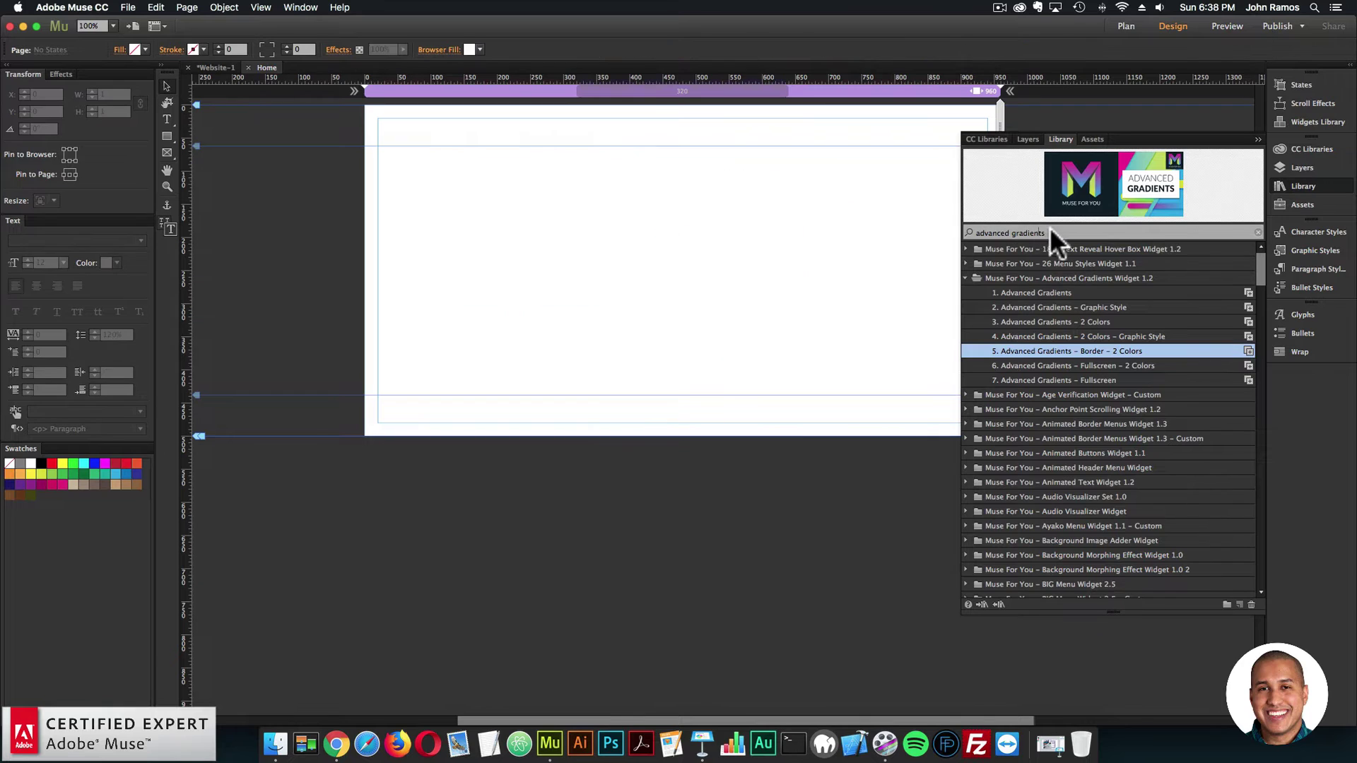
{"action": "type", "text": "audio visu"}
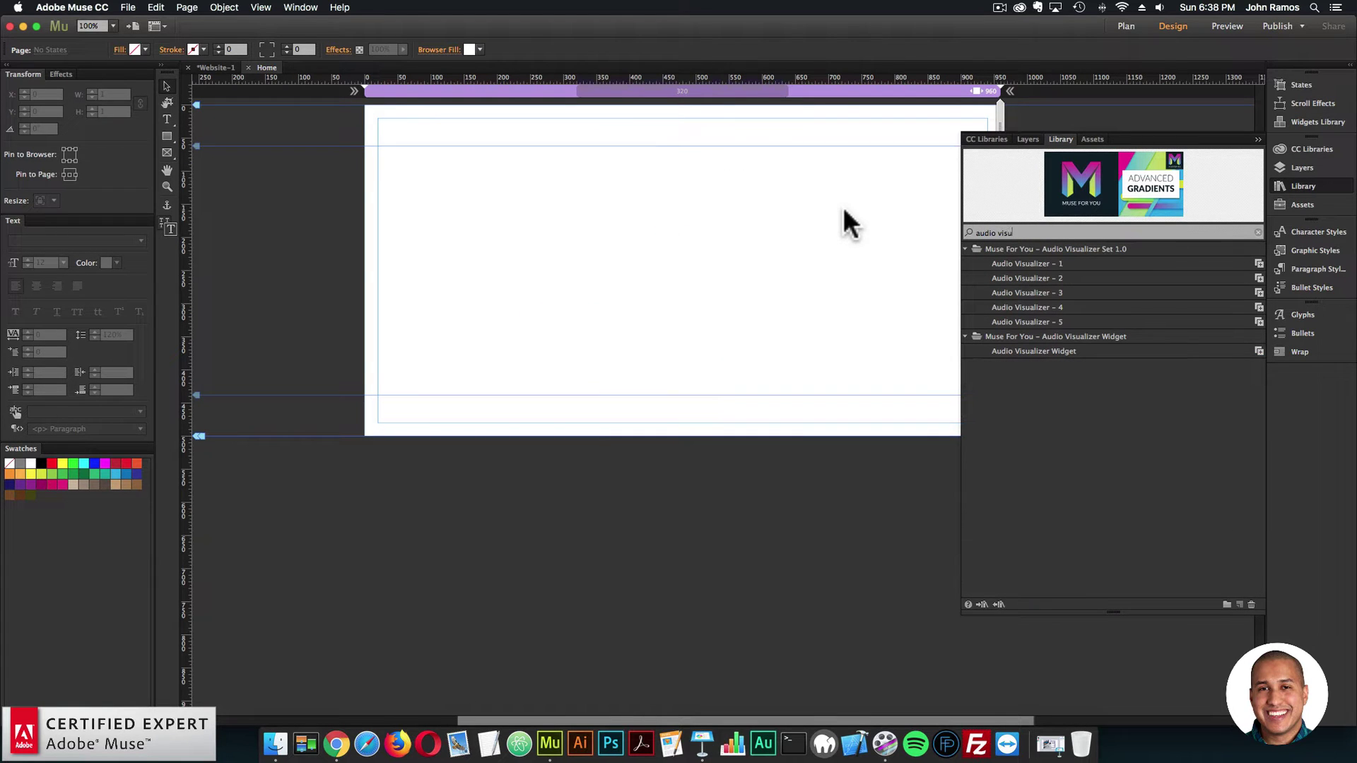
{"action": "type", "text": "alizer"}
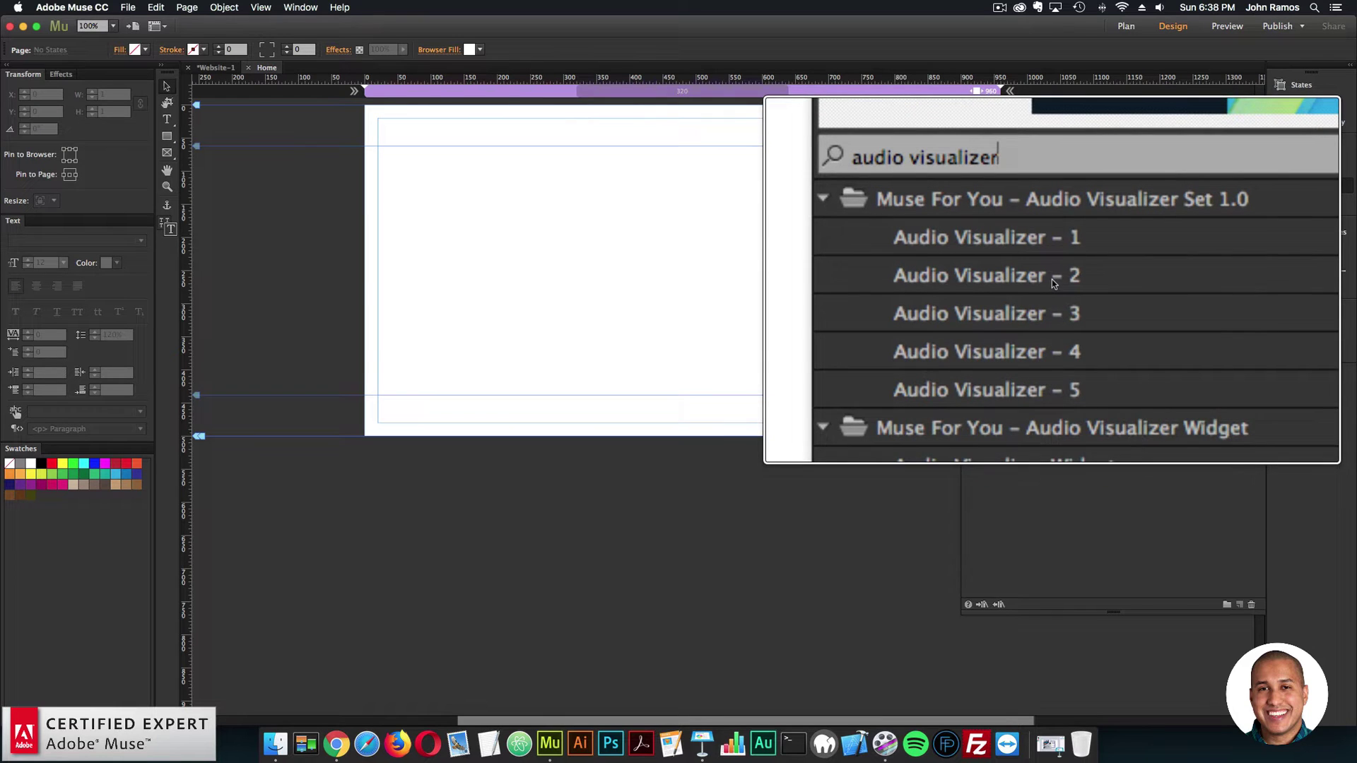
{"action": "left_click", "coordinate": [1016, 320]}
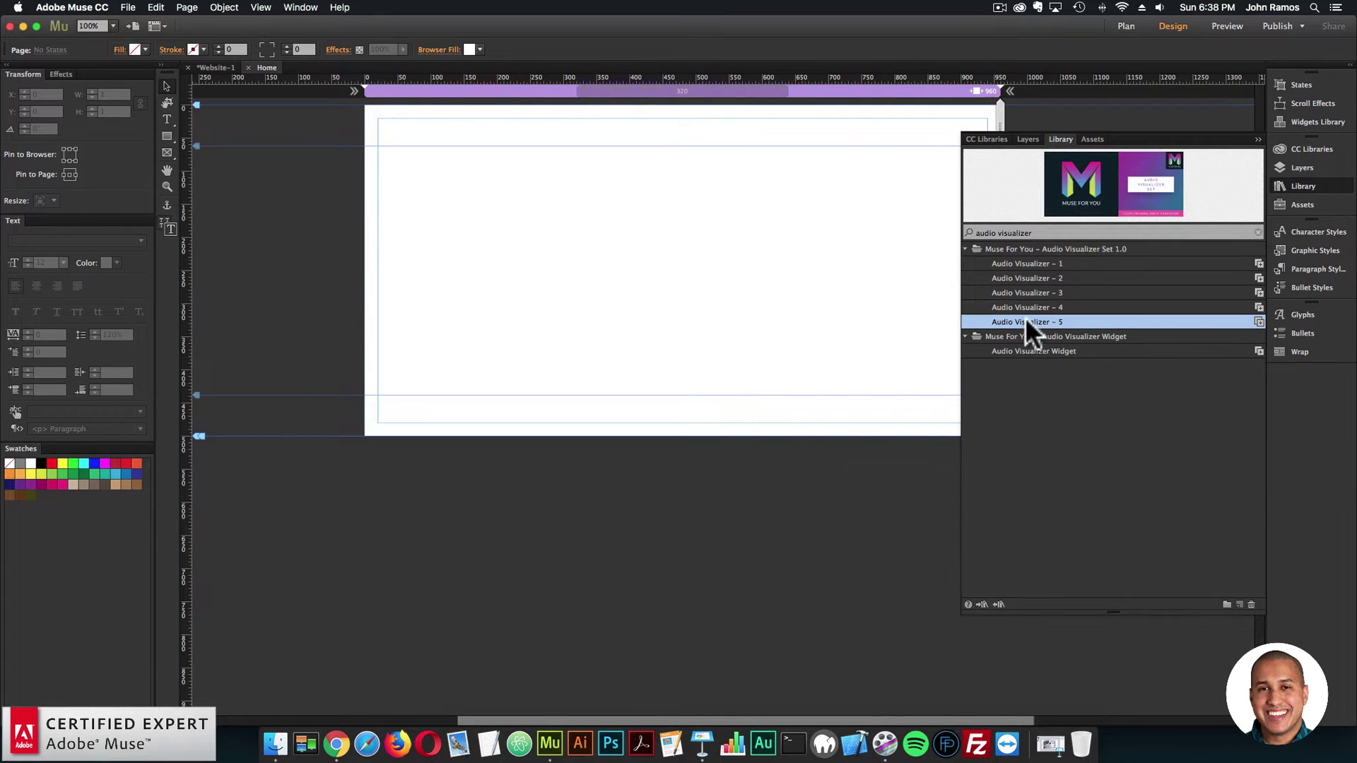
{"action": "left_click_drag", "start_coordinate": [1024, 317], "coordinate": [308, 159]}
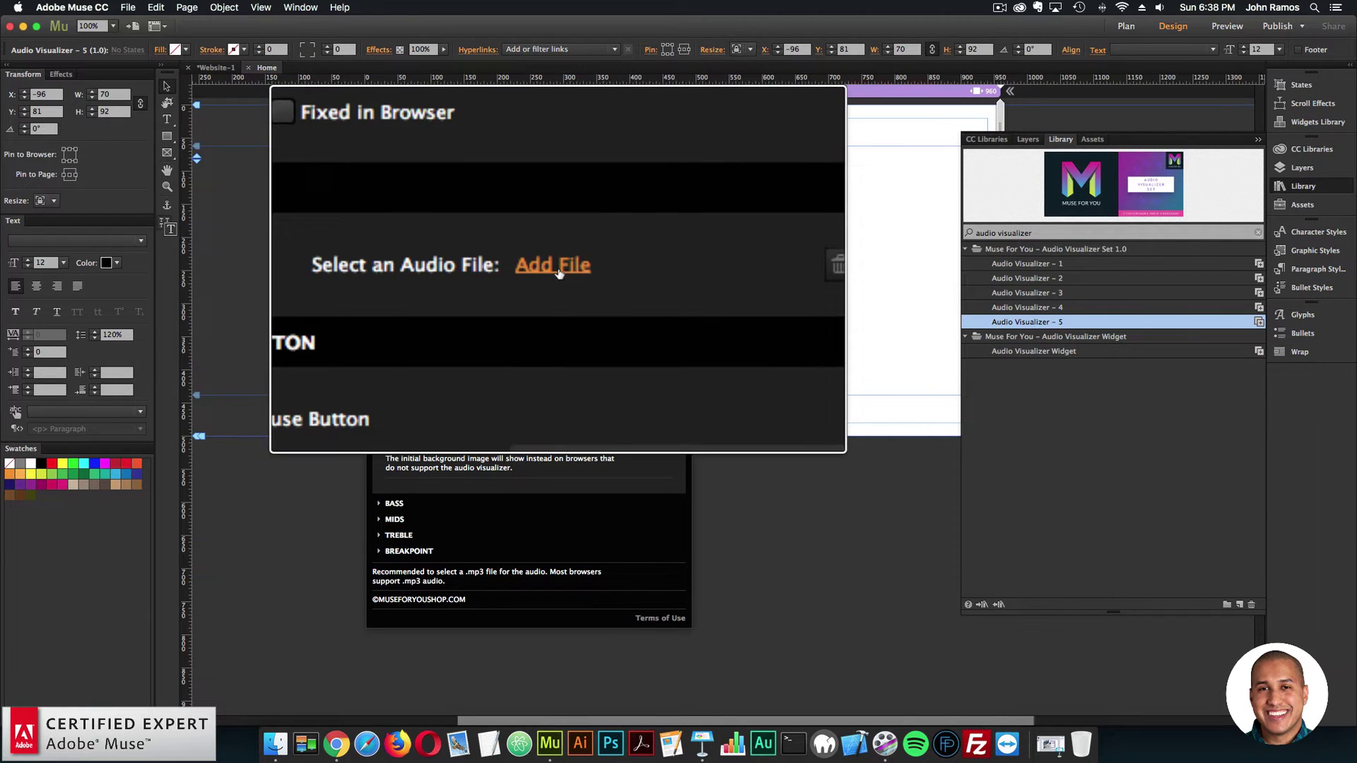
- Load 222_short3_power-circle_0061.mp3 as the audio file of the Audio Visualizer – 5 widget
{"action": "left_click", "coordinate": [557, 265]}
{"action": "left_click", "coordinate": [604, 101]}
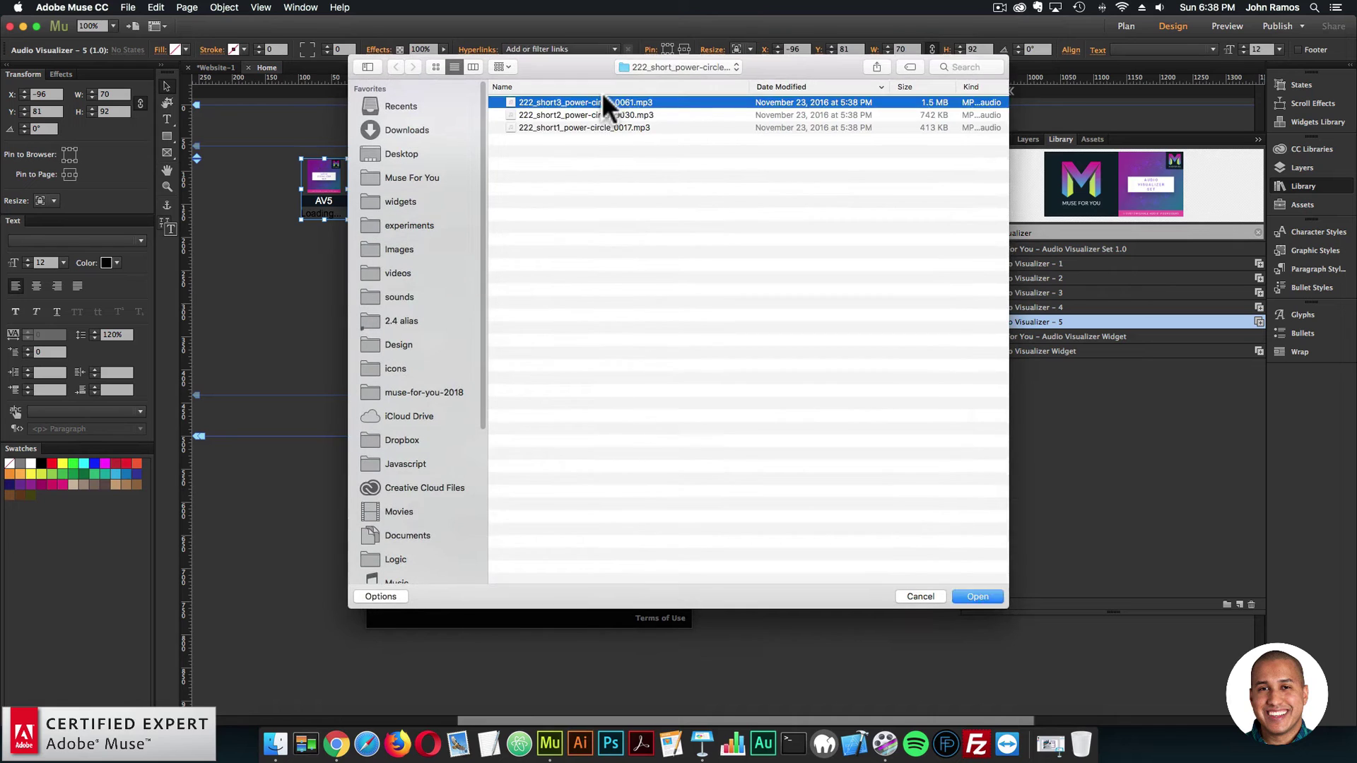
{"action": "double_click", "coordinate": [602, 102]}
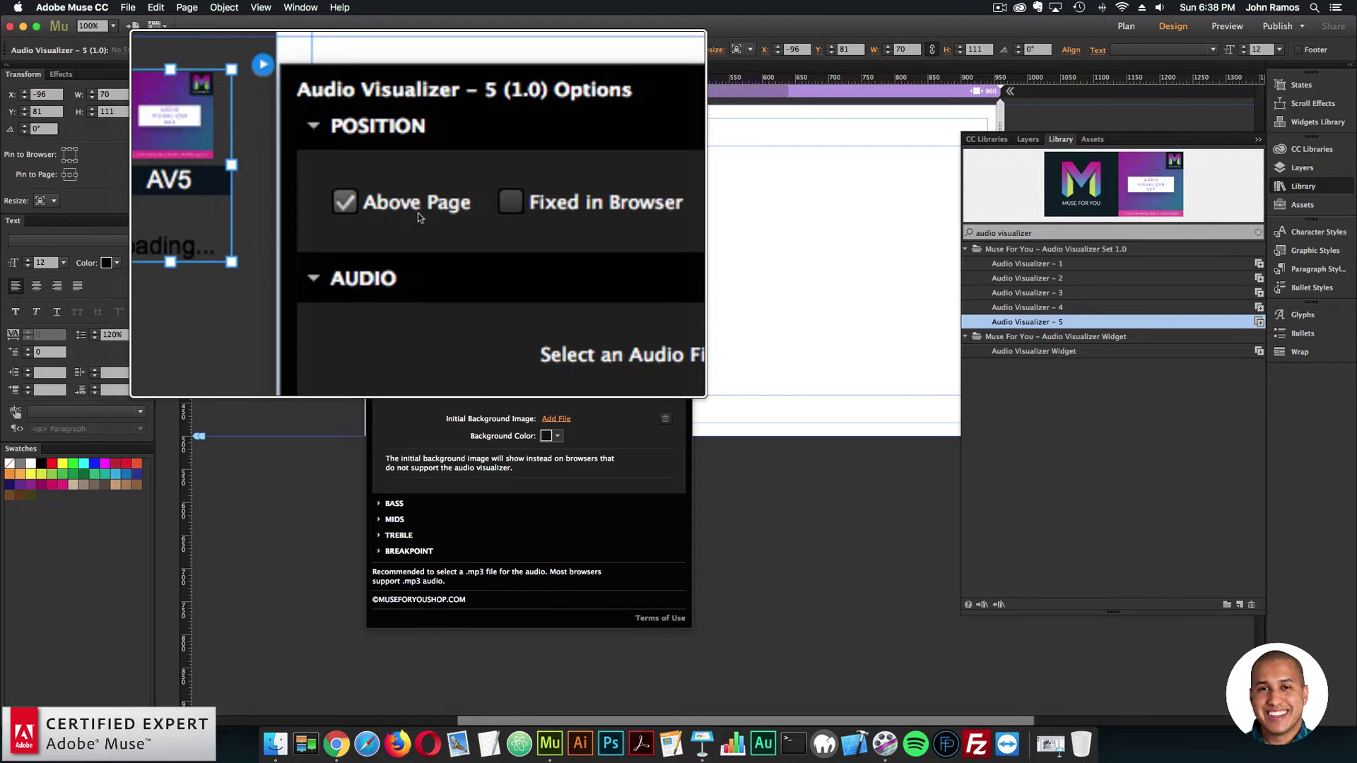
- Set the visualizer's position to Fixed in Browser instead of Above Page and close its options
{"action": "left_click", "coordinate": [510, 202]}
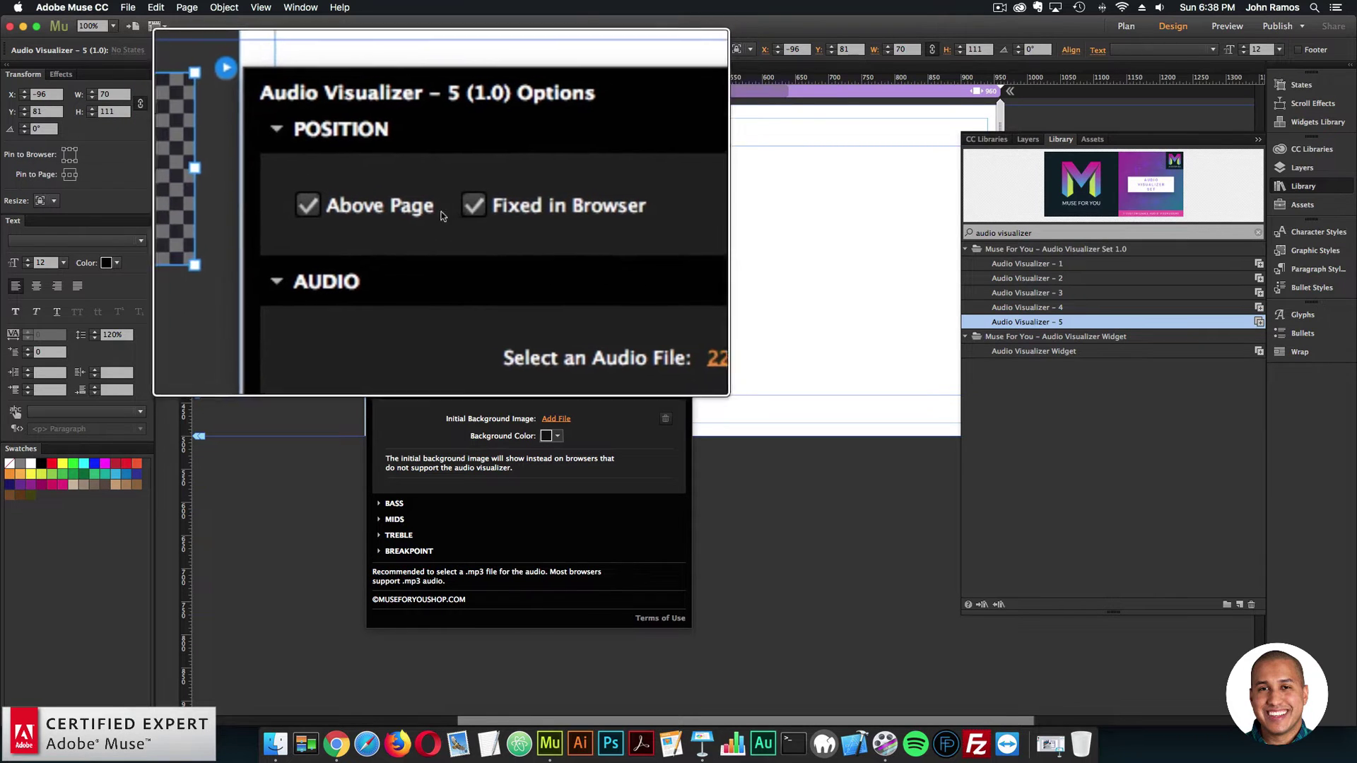
{"action": "left_click", "coordinate": [308, 206]}
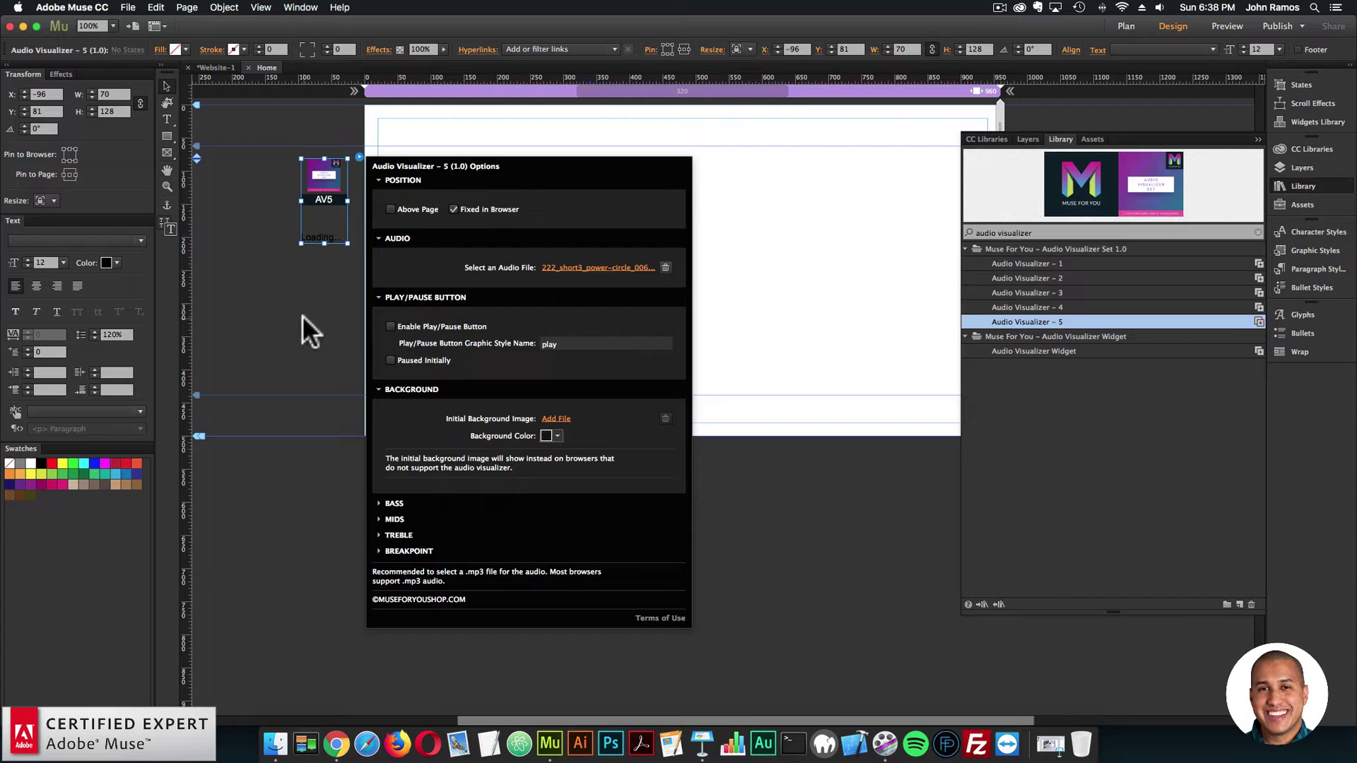
{"action": "left_click", "coordinate": [302, 315]}
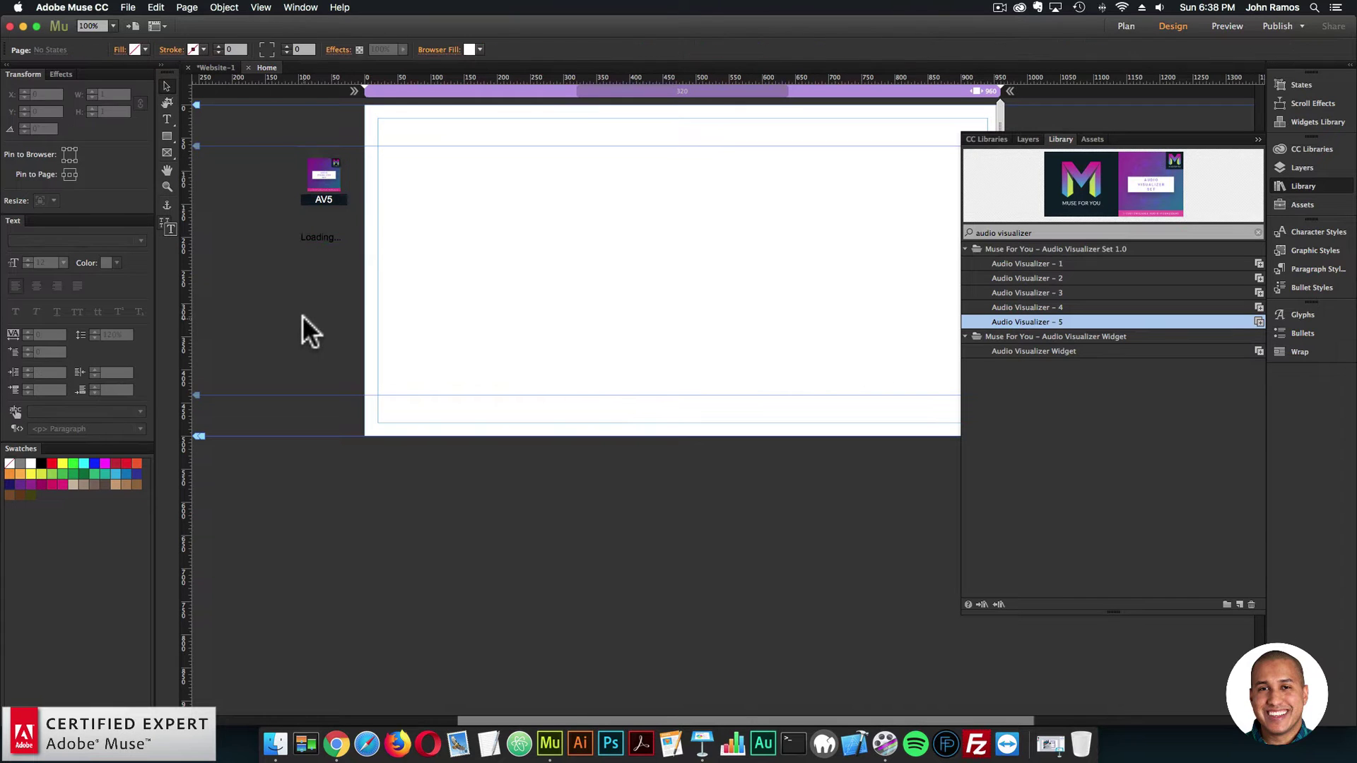
- Review the Audio Visualizer – 5 widget's remaining options, and preview the page in the browser
{"action": "left_click", "coordinate": [330, 168]}
{"action": "left_click", "coordinate": [359, 157]}
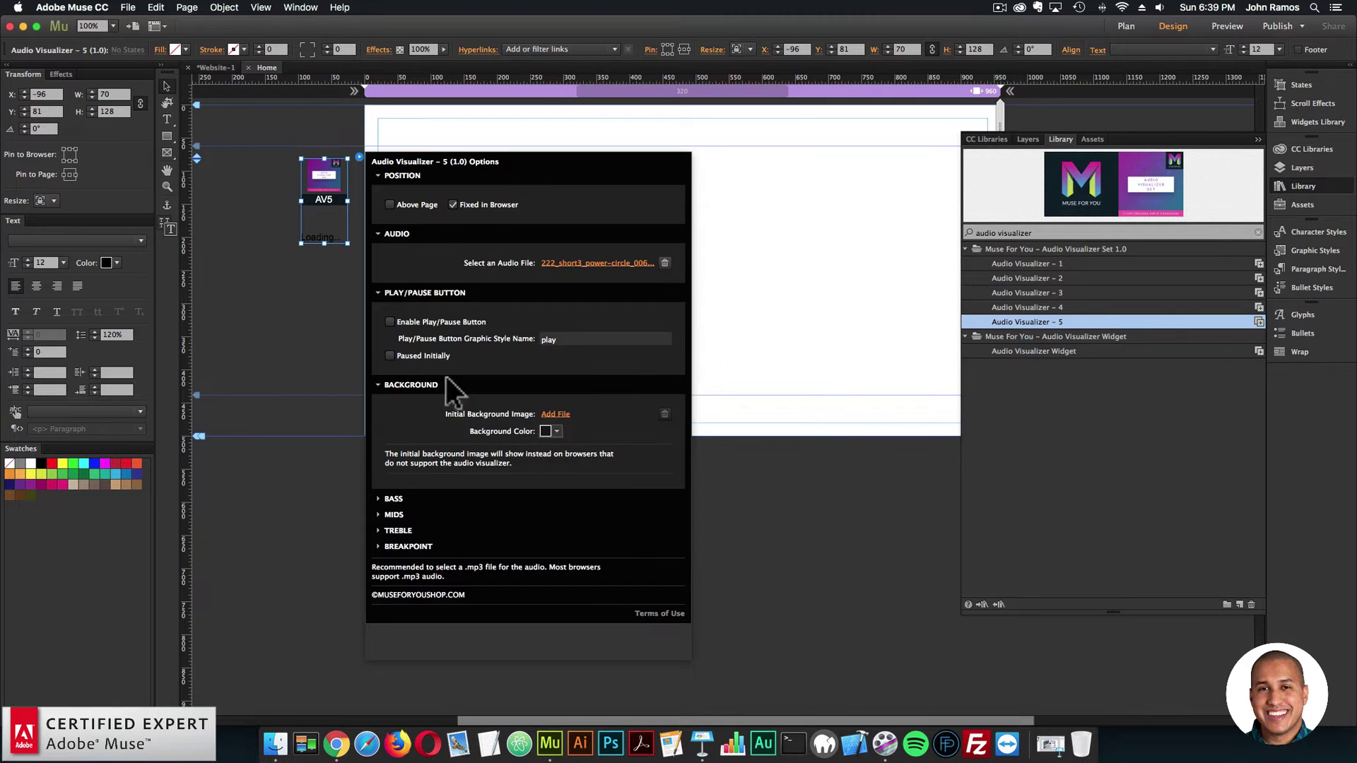
{"action": "left_click", "coordinate": [325, 332]}
{"action": "left_click", "coordinate": [133, 7]}
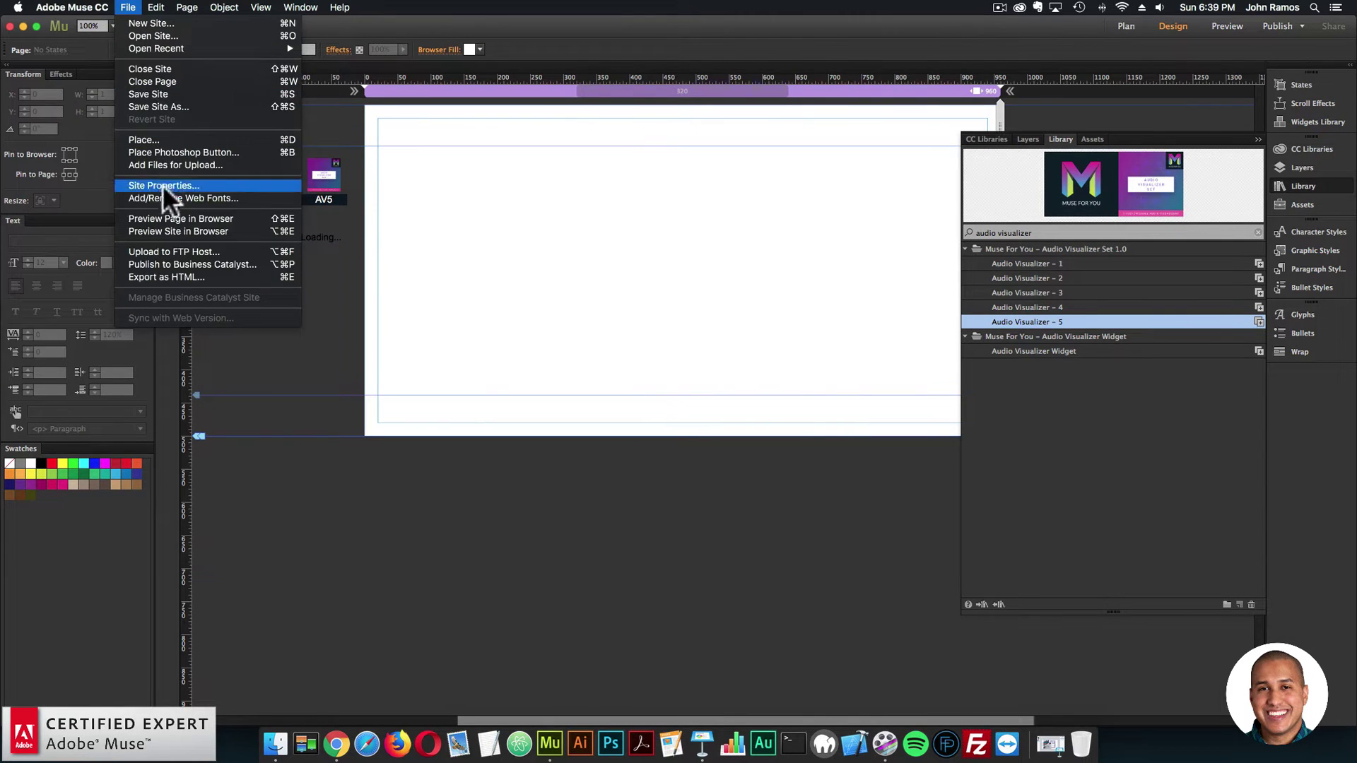
{"action": "left_click", "coordinate": [167, 214]}
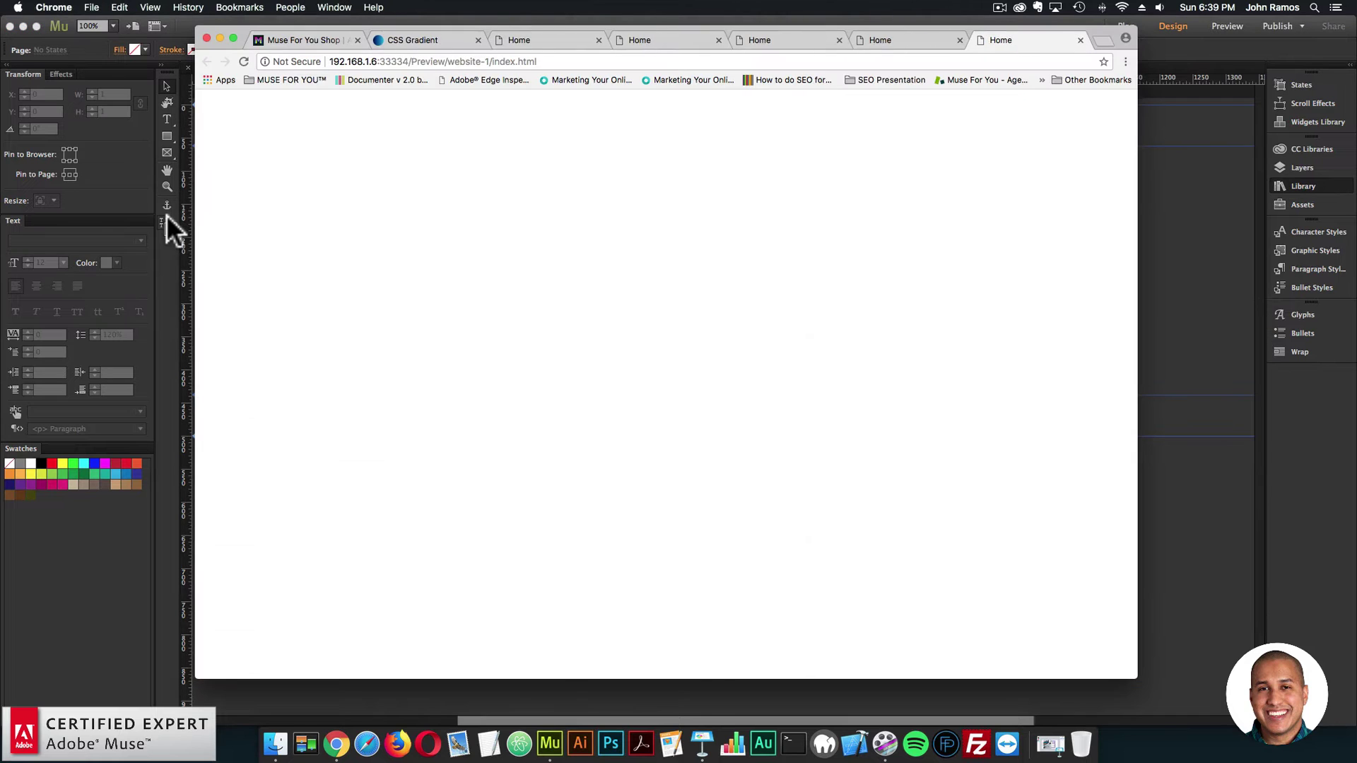
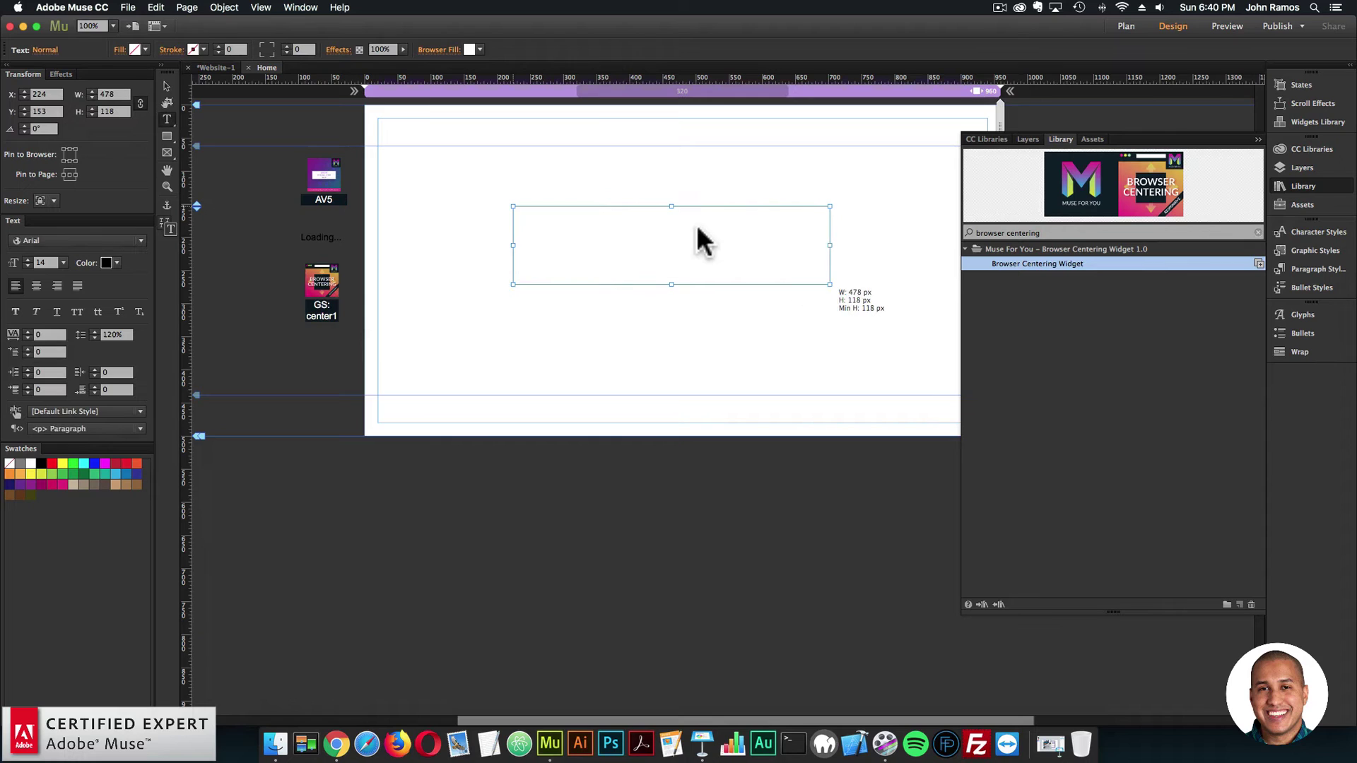
- Enter "Audio Visualizer Set" in the empty text frame on the page and set its font to Roboto Slab Bold
{"action": "double_click", "coordinate": [697, 224]}
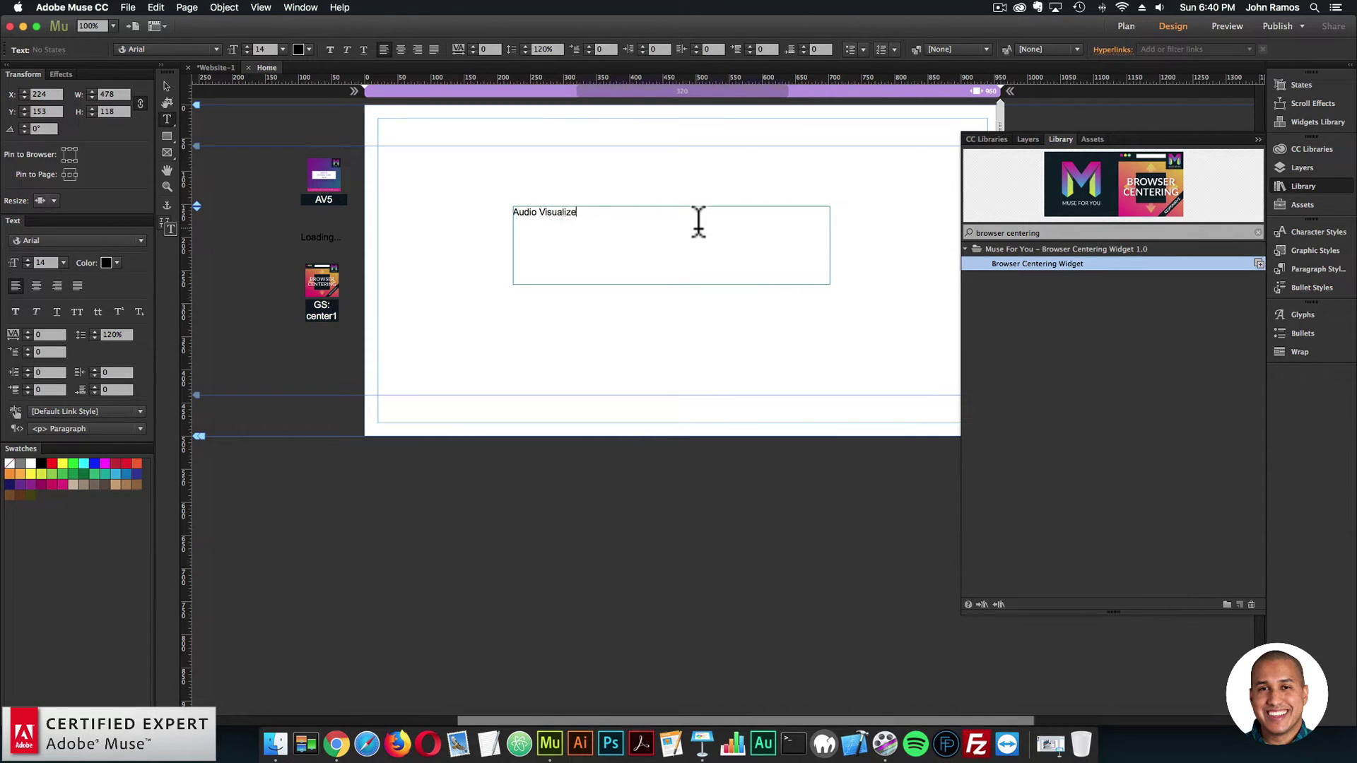
{"action": "left_click", "coordinate": [221, 44]}
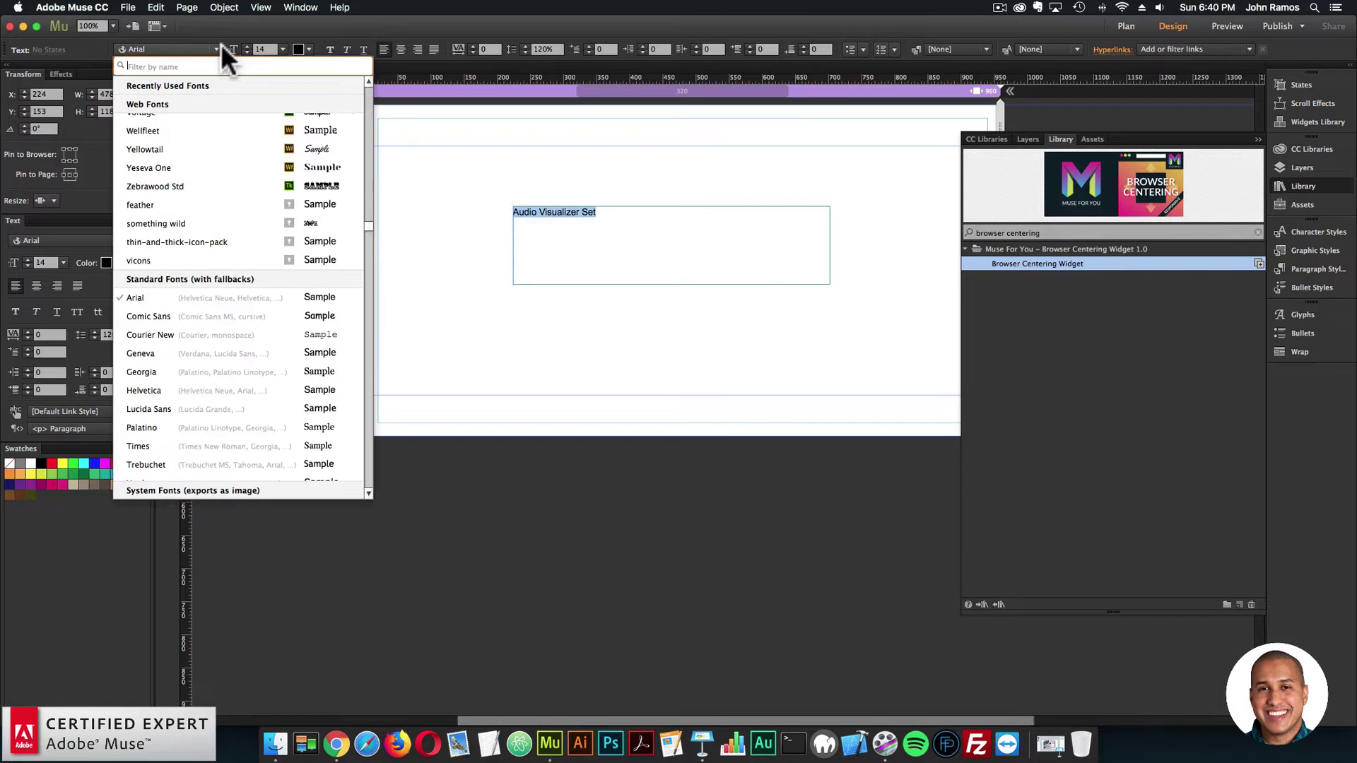
{"action": "scroll", "coordinate": [280, 138], "scroll_direction": "down", "scroll_amount": 5}
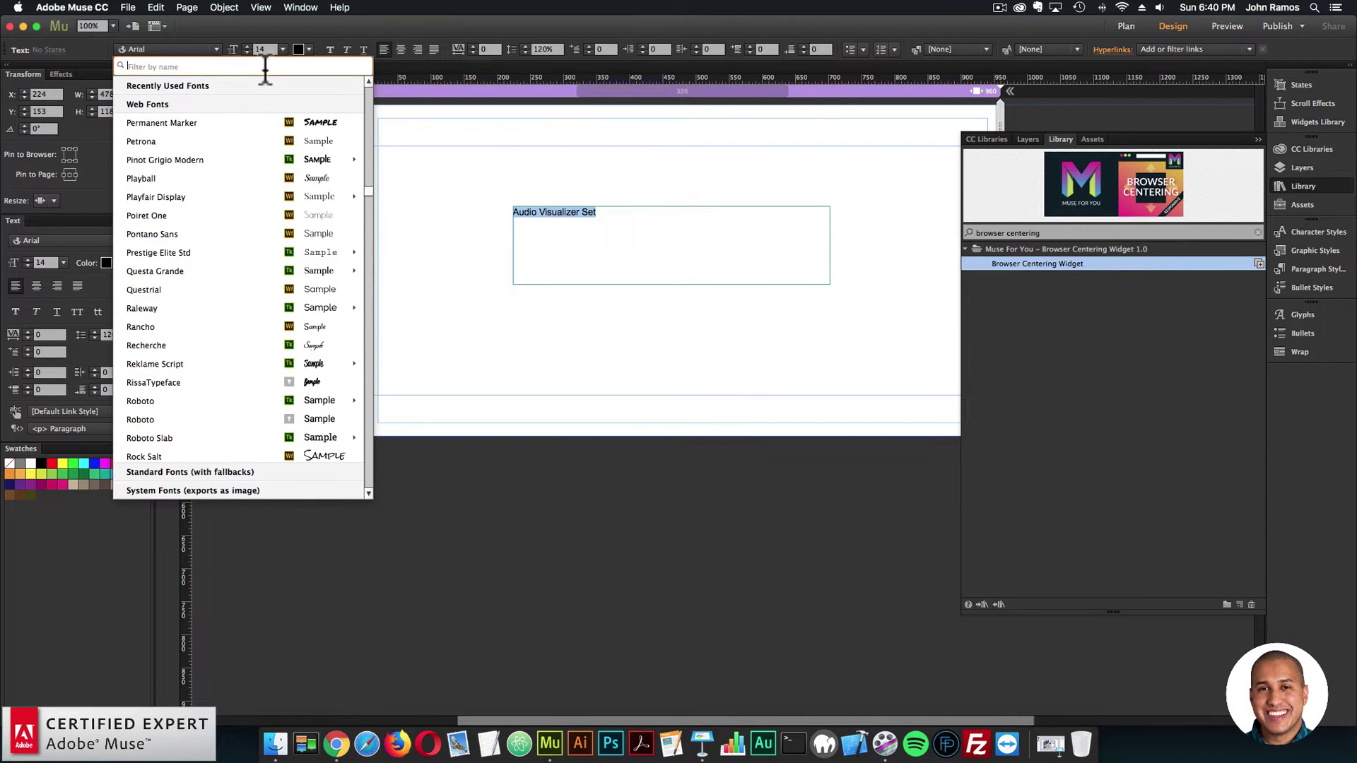
{"action": "type", "text": "r"}
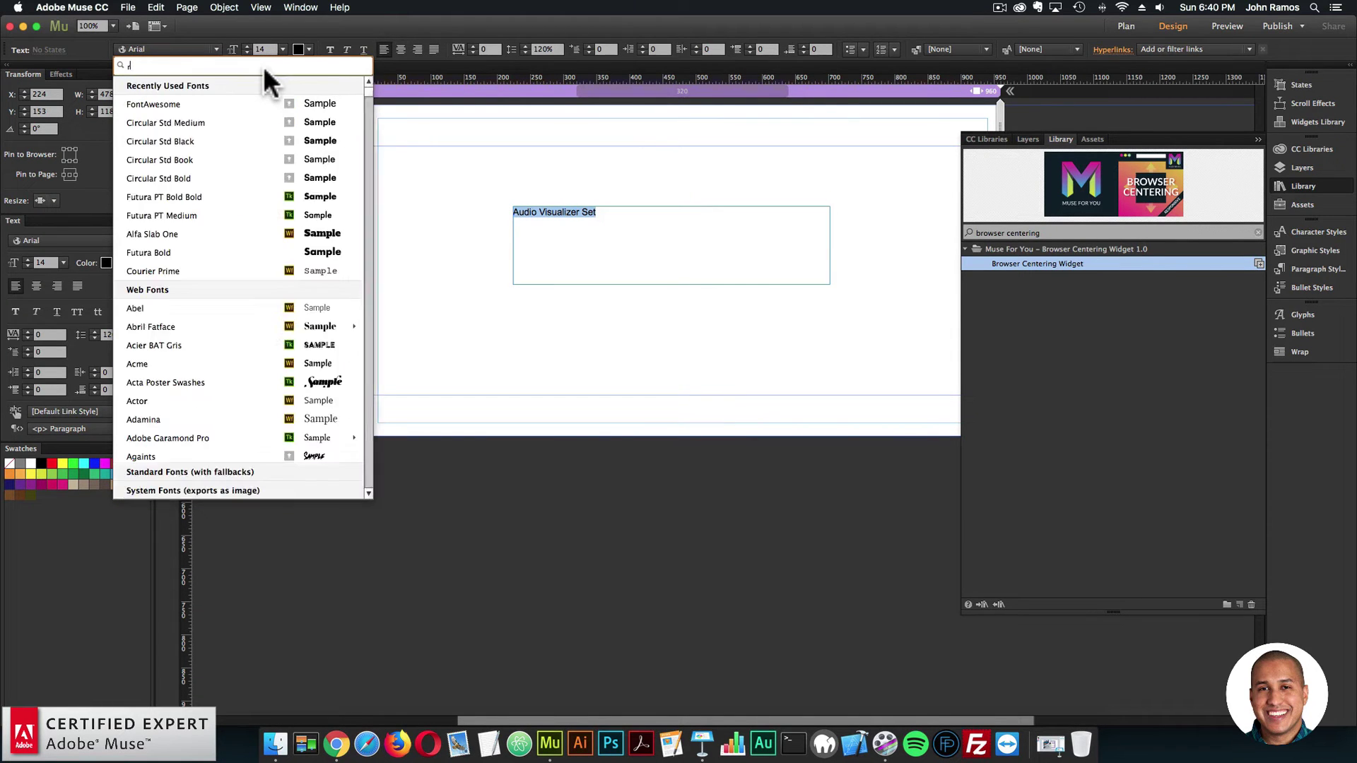
{"action": "type", "text": "obo"}
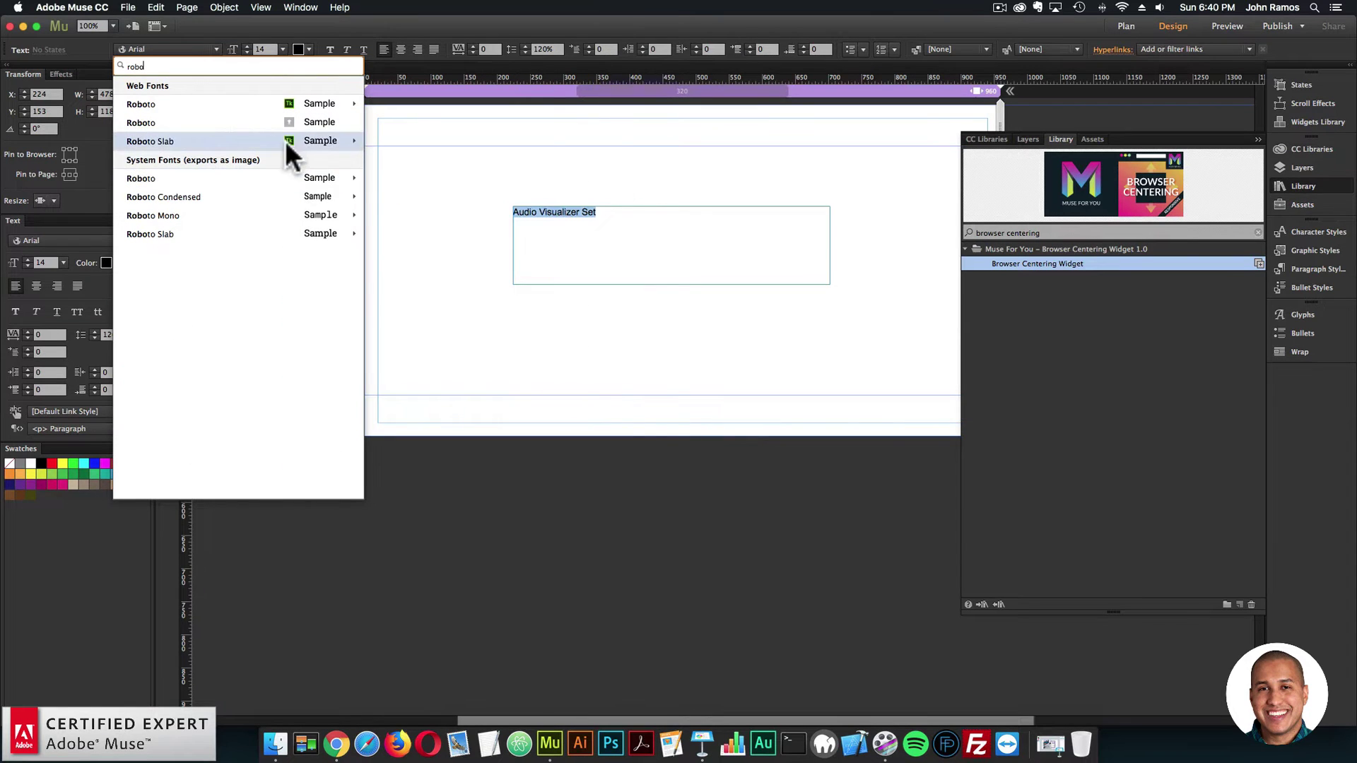
{"action": "mouse_move", "coordinate": [285, 140]}
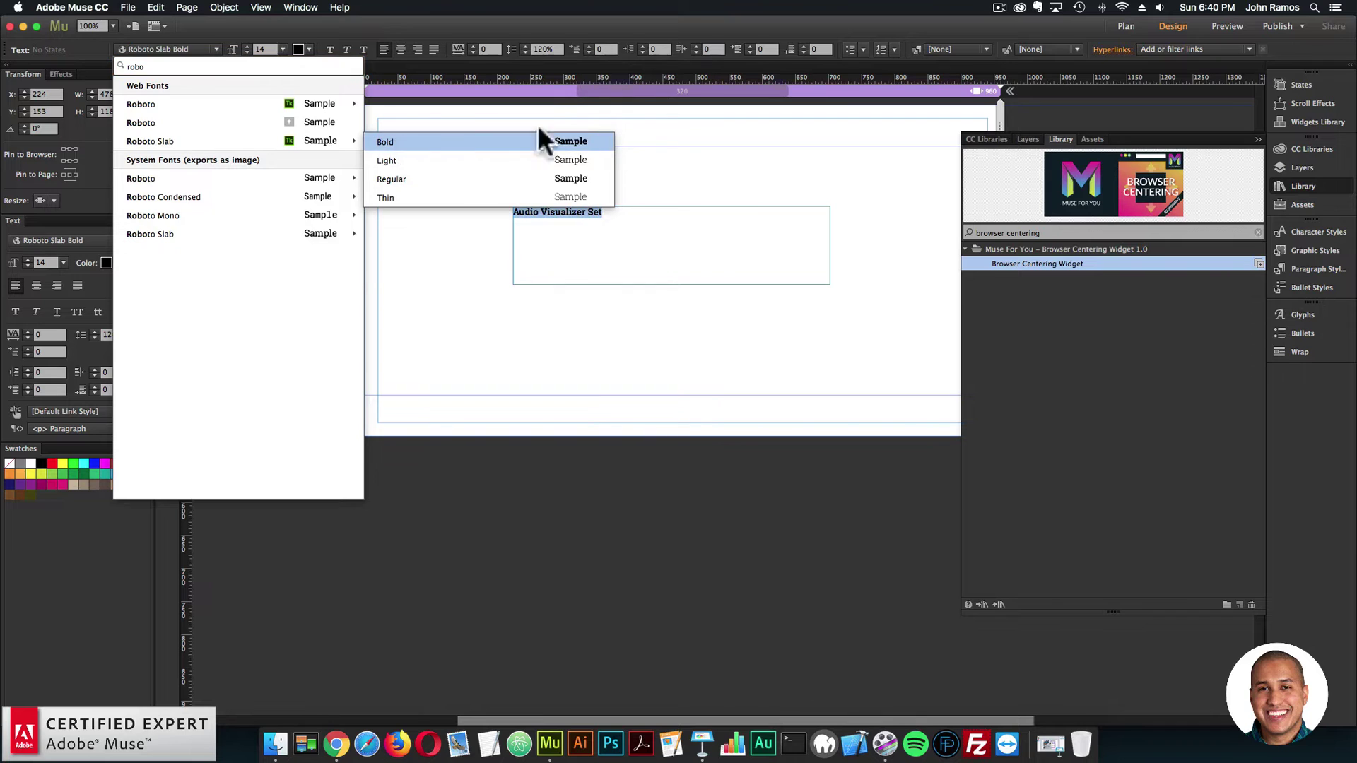
{"action": "left_click", "coordinate": [541, 140]}
- Format the title text in white at size 60 with centered alignment
{"action": "left_click", "coordinate": [308, 49]}
{"action": "left_click", "coordinate": [474, 67]}
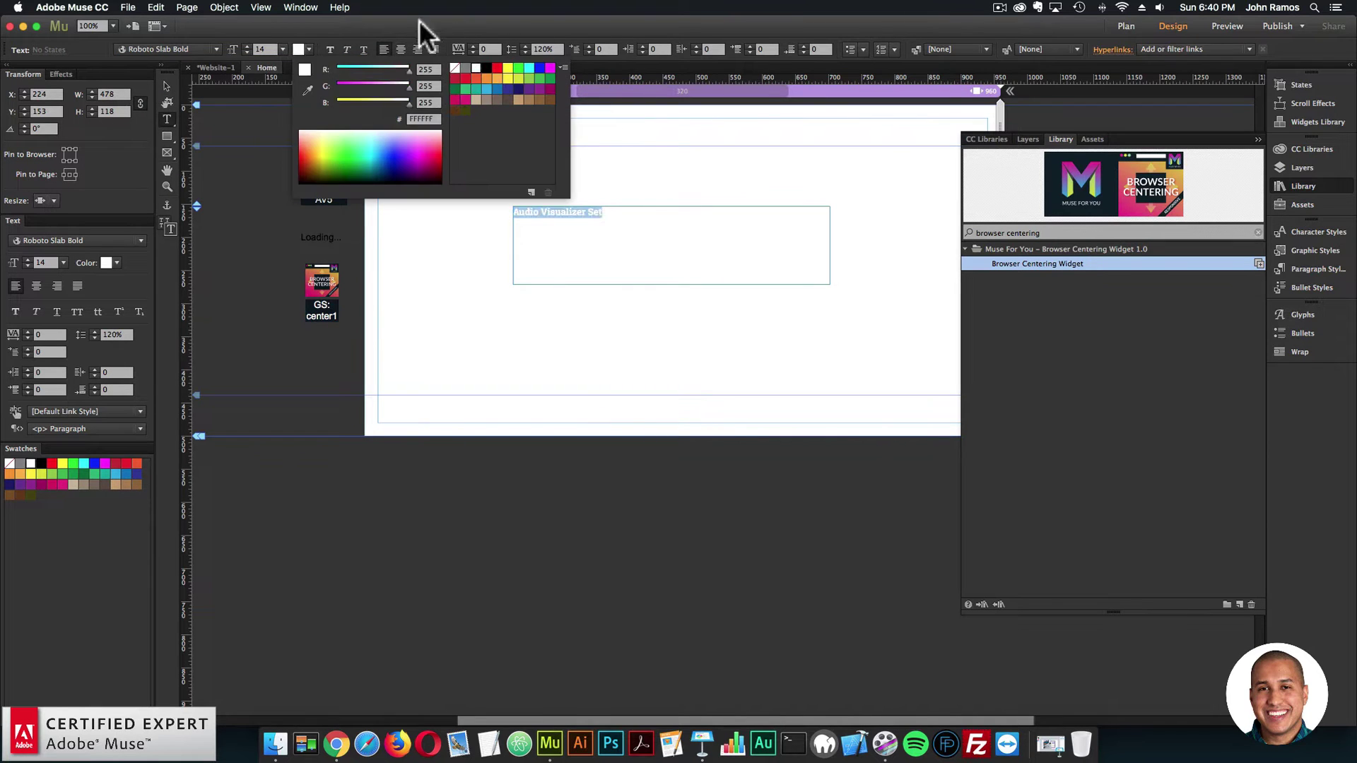
{"action": "left_click", "coordinate": [283, 48]}
{"action": "left_click", "coordinate": [295, 239]}
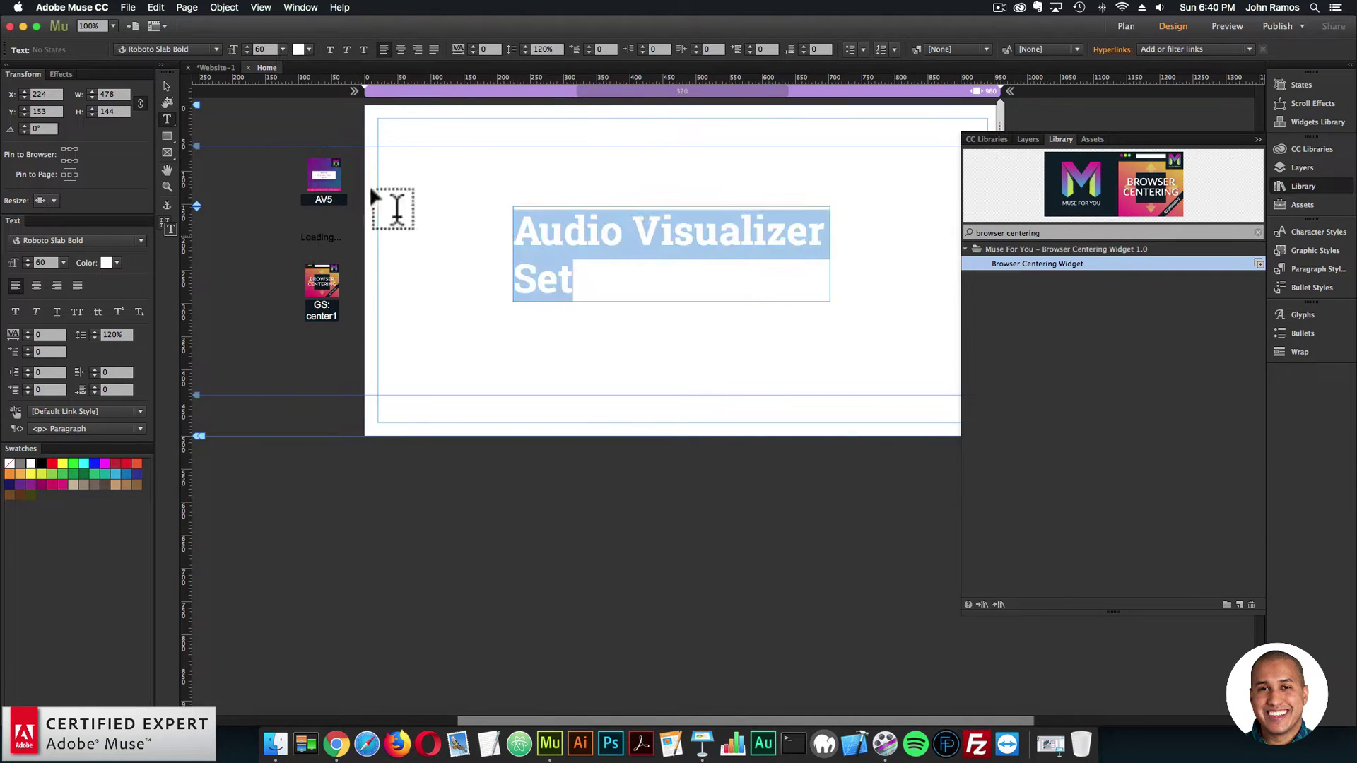
{"action": "left_click", "coordinate": [402, 48]}
{"action": "left_click", "coordinate": [169, 86]}
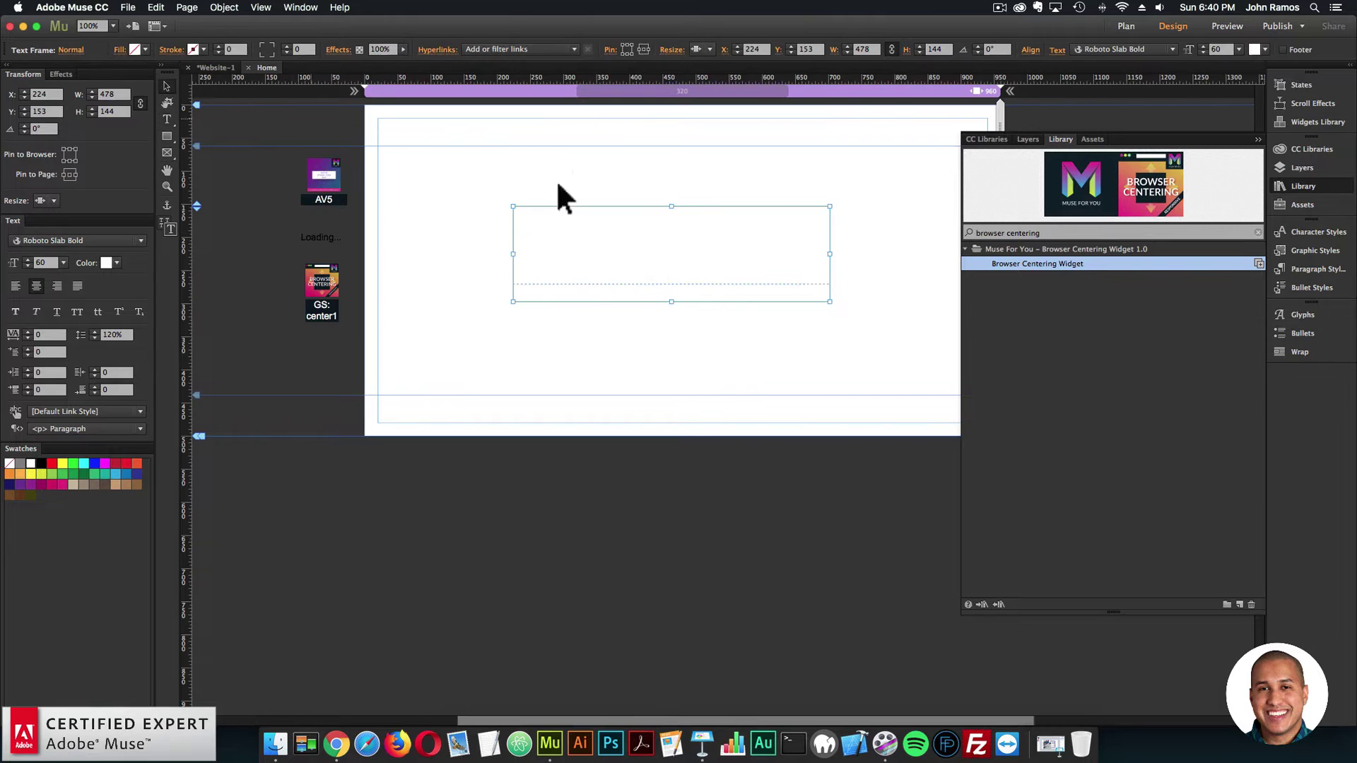
- Widen the title frame to about 667 px and center it horizontally against the page's upper edge
{"action": "left_click_drag", "start_coordinate": [829, 254], "coordinate": [958, 255]}
{"action": "left_click_drag", "start_coordinate": [860, 234], "coordinate": [744, 127]}
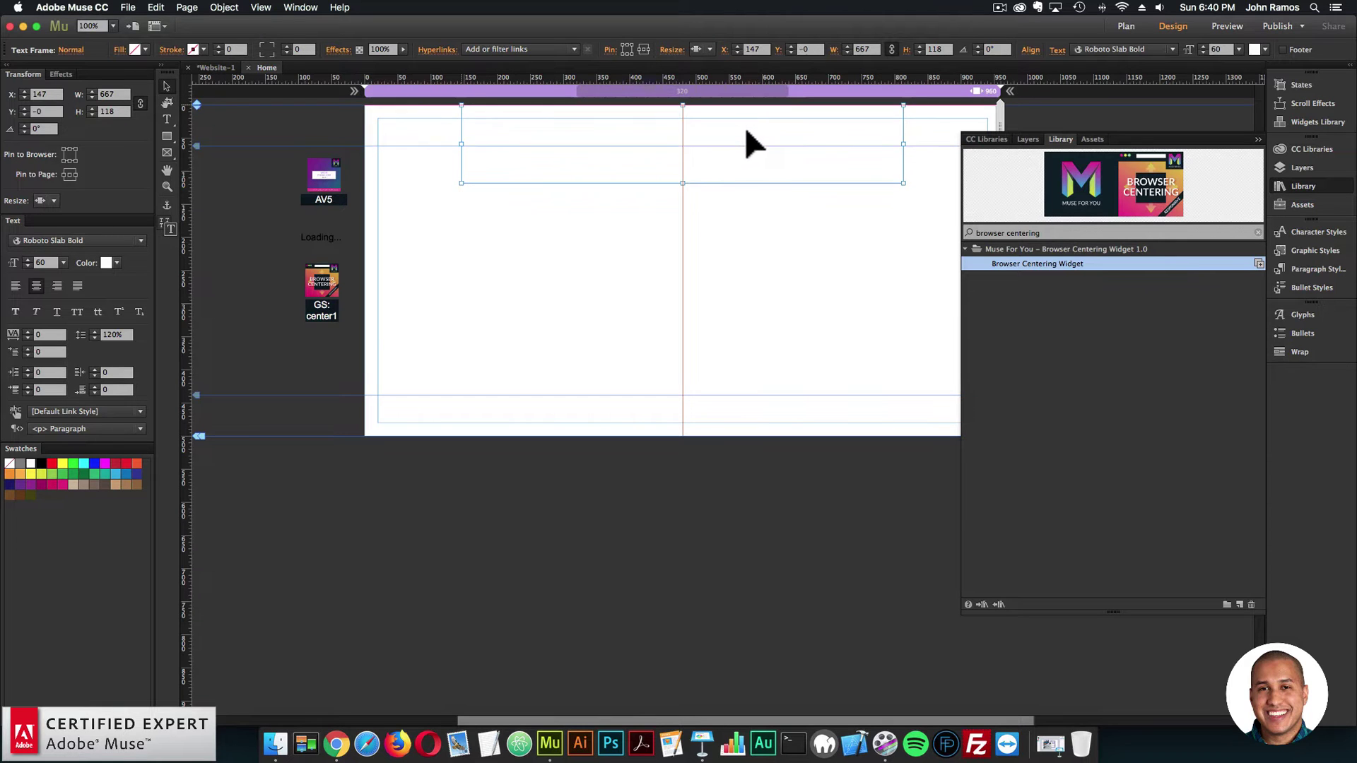
- Set the page's browser fill to black
{"action": "left_click", "coordinate": [728, 286]}
{"action": "left_click", "coordinate": [469, 50]}
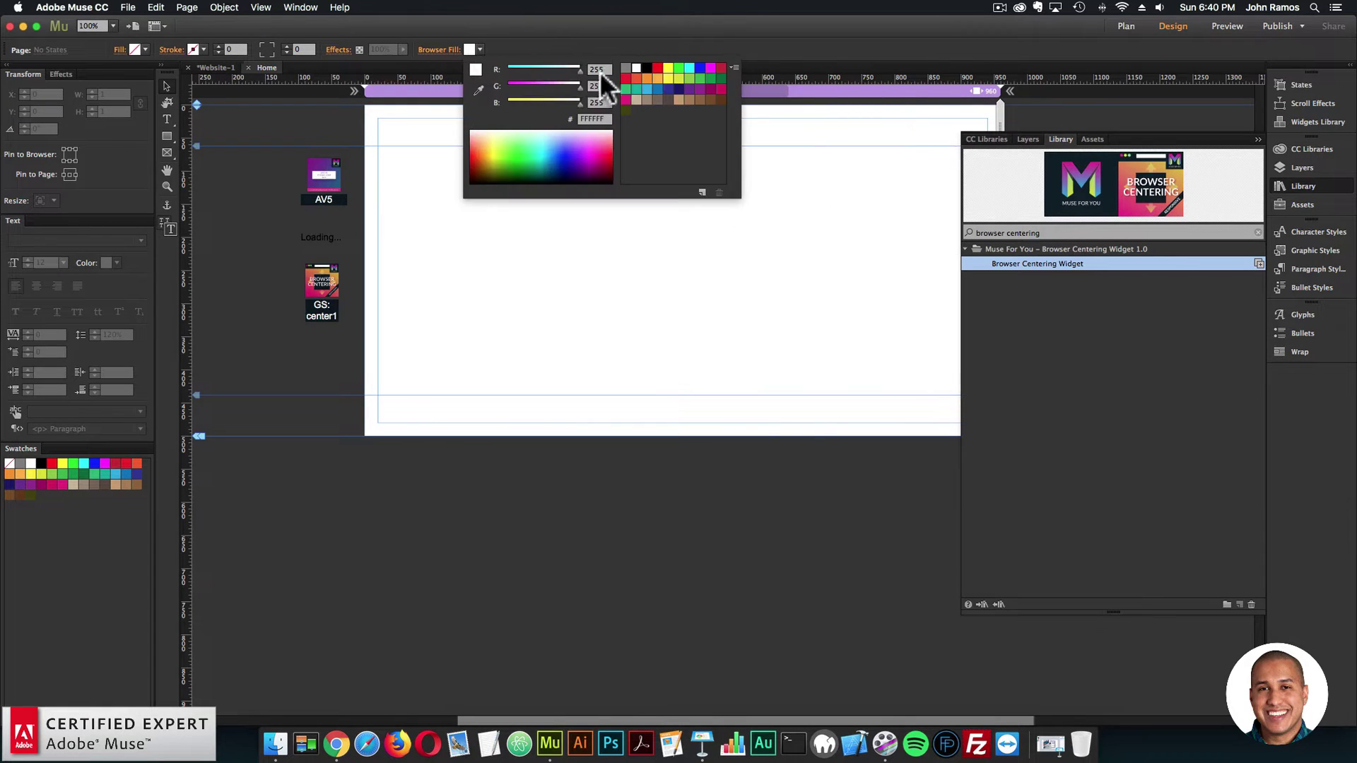
{"action": "left_click", "coordinate": [648, 66]}
- Reduce the title frame's height to 72 px and save its look as a new graphic style named center1
{"action": "left_click", "coordinate": [713, 170]}
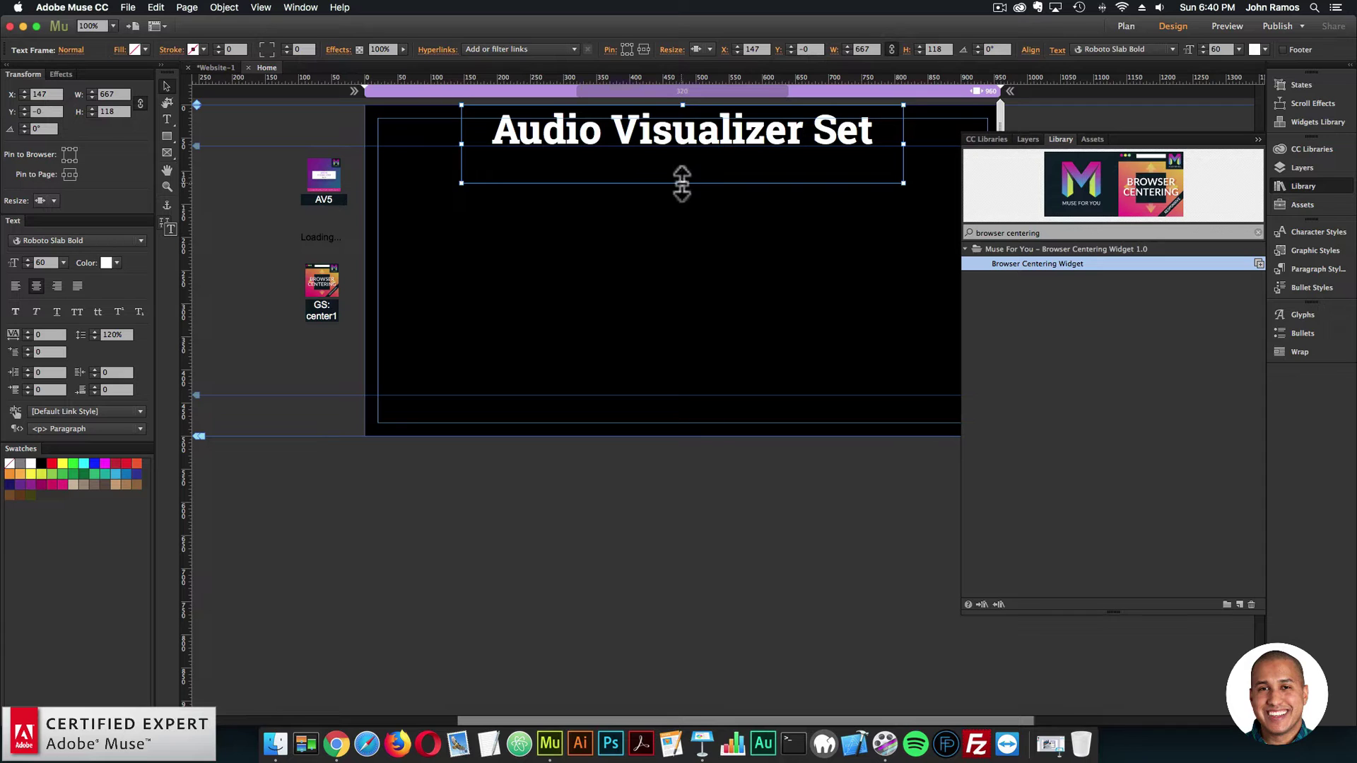
{"action": "left_click_drag", "start_coordinate": [681, 183], "coordinate": [703, 138]}
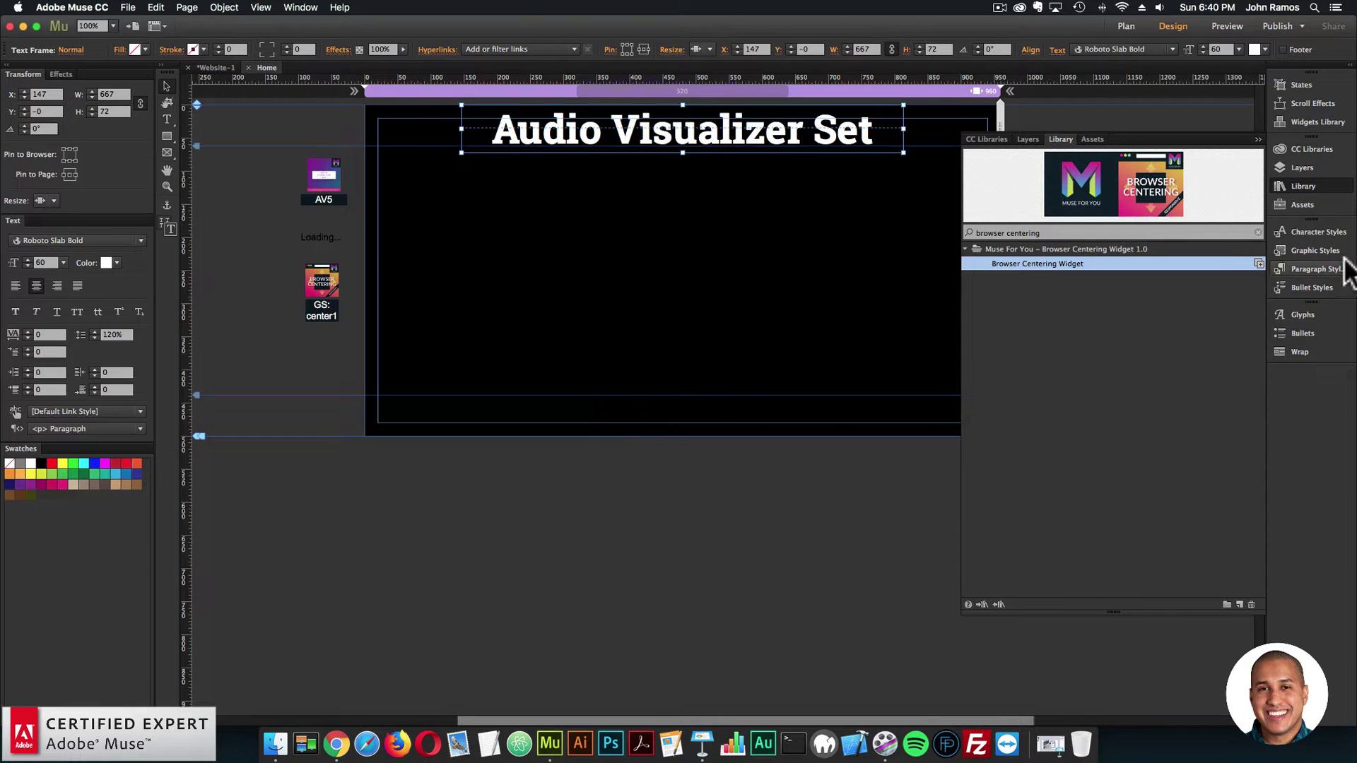
{"action": "left_click", "coordinate": [1304, 250]}
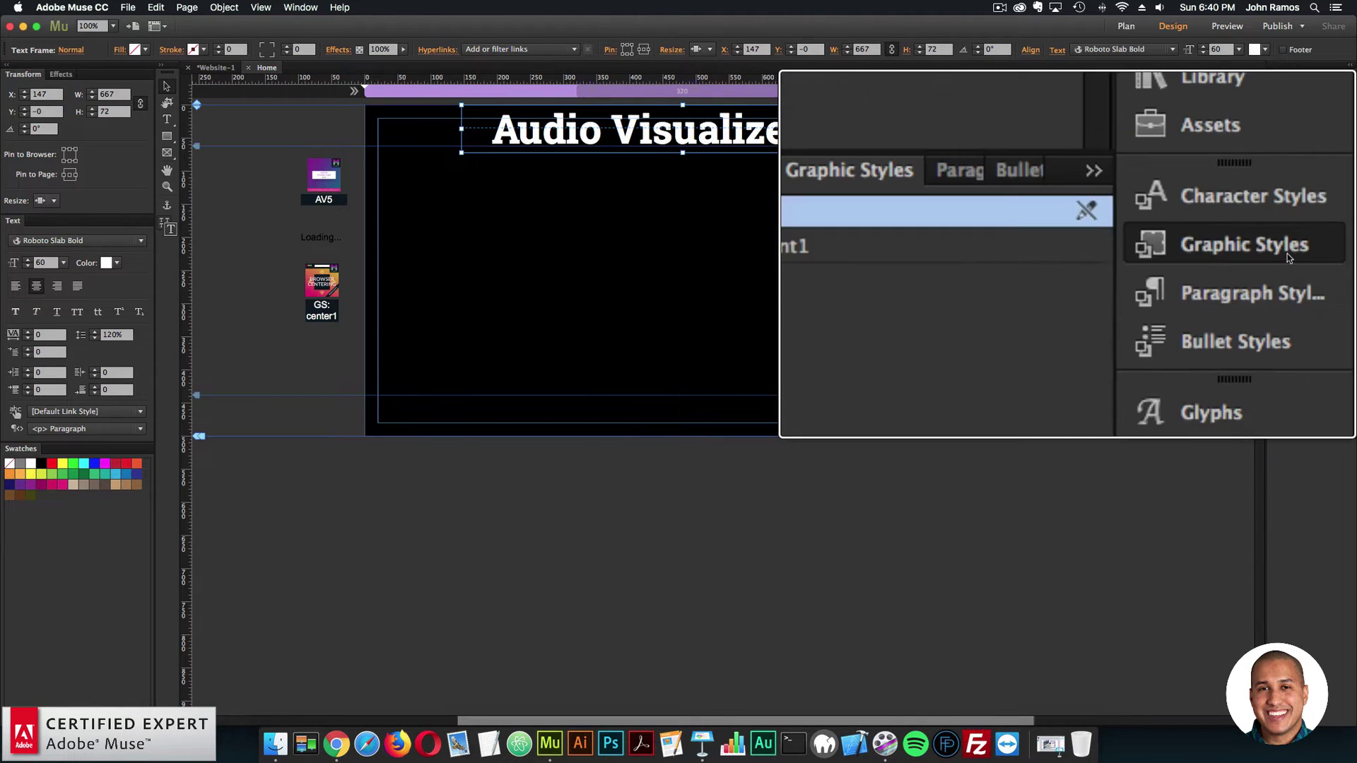
{"action": "left_click", "coordinate": [301, 8]}
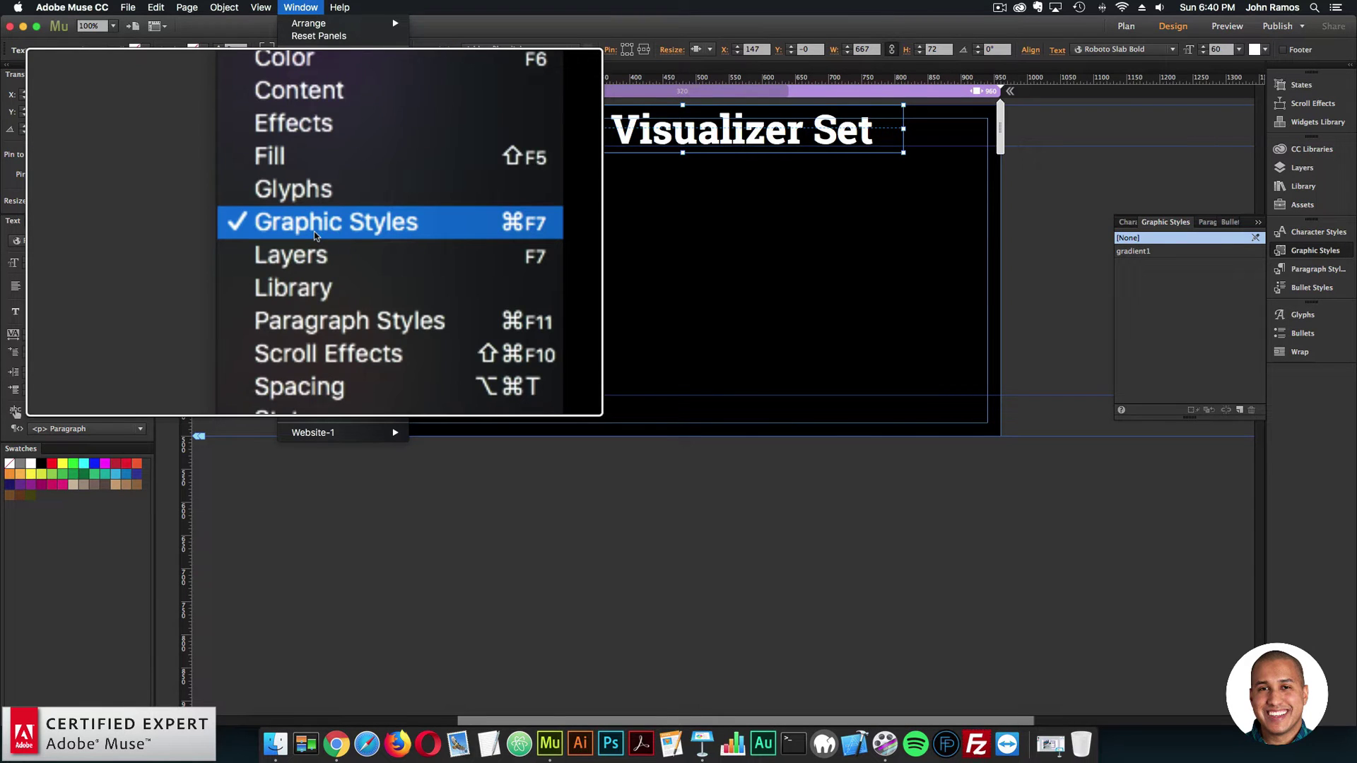
{"action": "left_click", "coordinate": [1248, 403]}
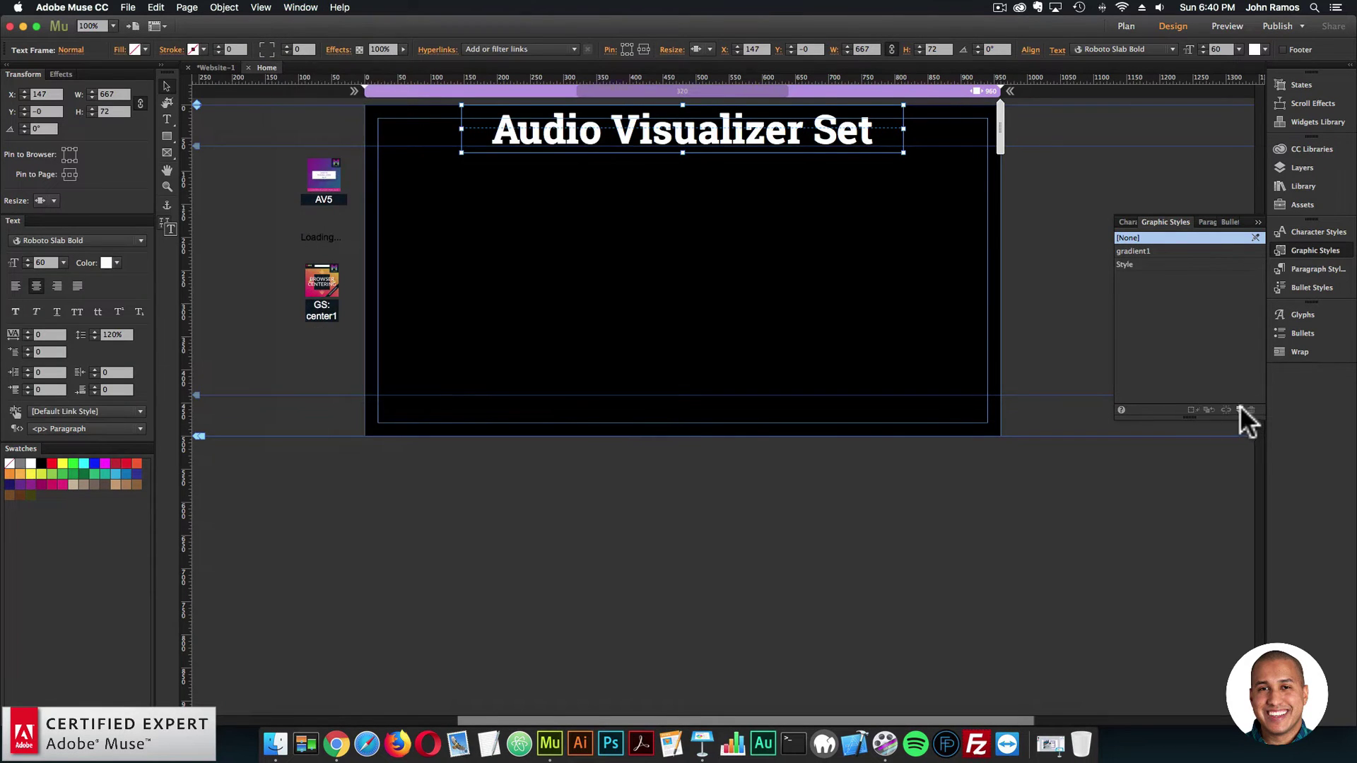
{"action": "double_click", "coordinate": [1125, 264]}
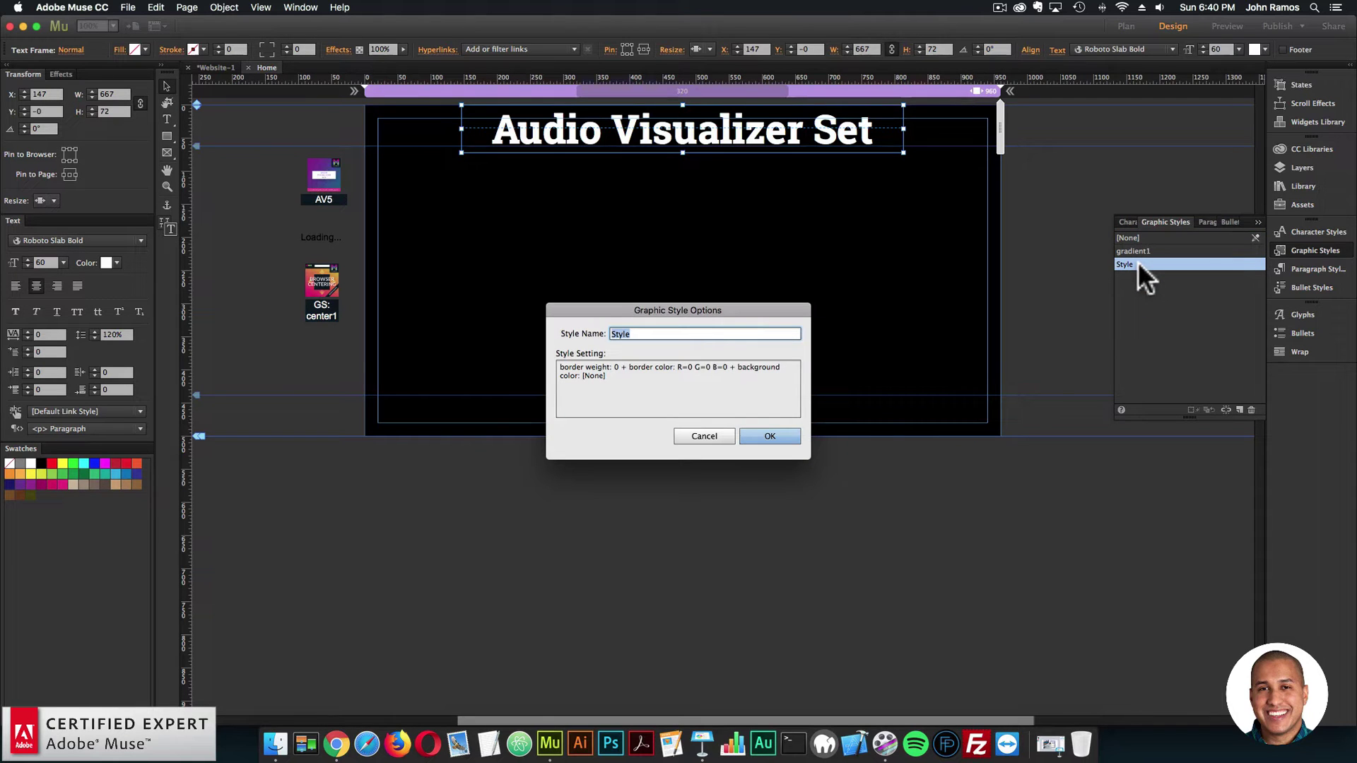
{"action": "type", "text": "center1"}
{"action": "key", "text": "Return"}
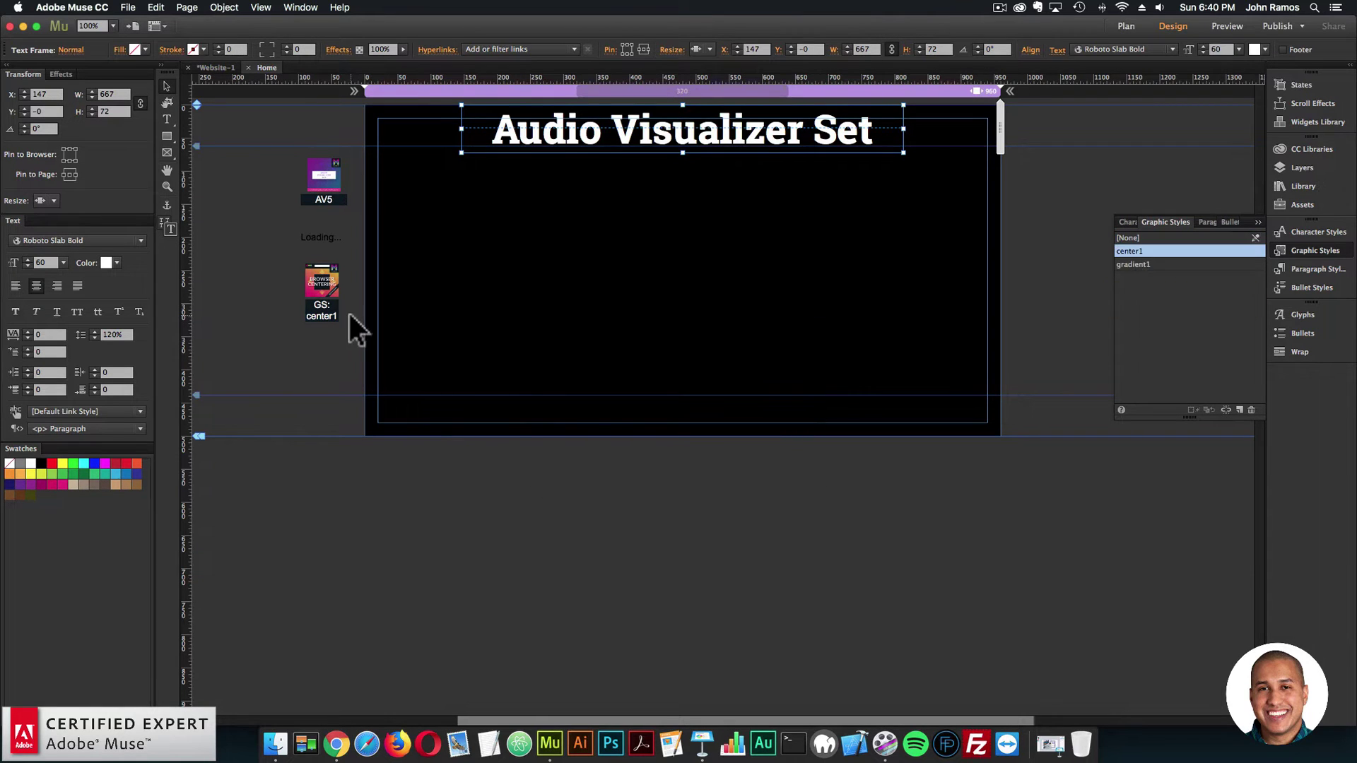
- Preview the page in the browser to check the title's centering over the visualizer, and close the preview
{"action": "left_click", "coordinate": [349, 313]}
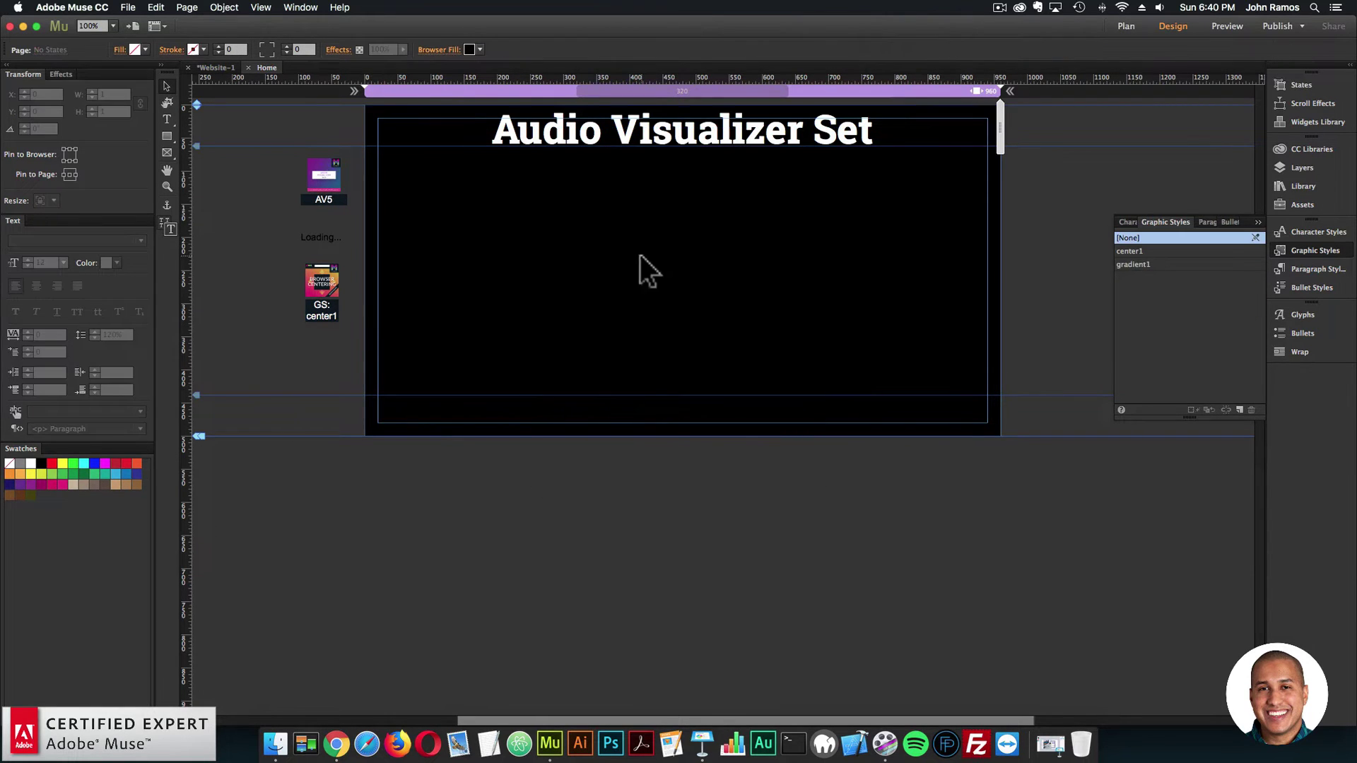
{"action": "left_click", "coordinate": [129, 7]}
{"action": "left_click", "coordinate": [160, 216]}
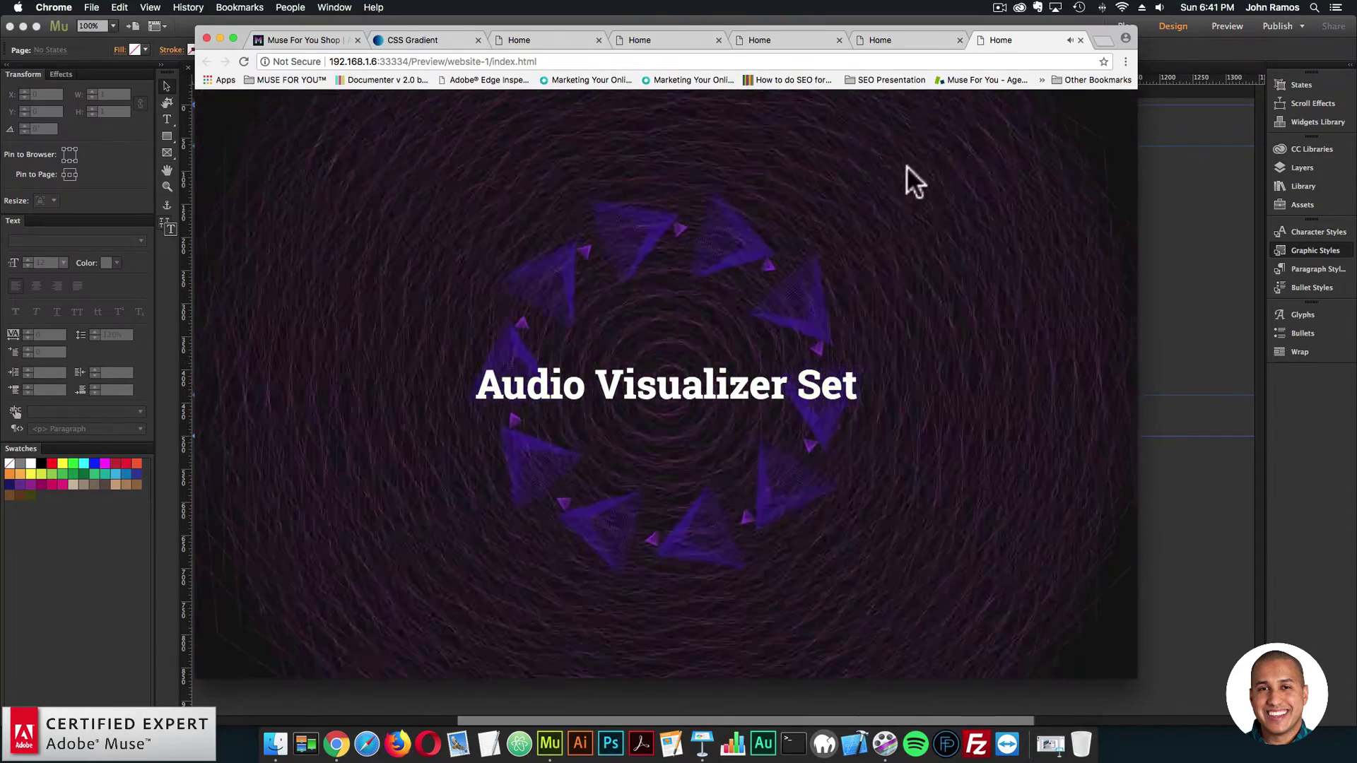
{"action": "left_click", "coordinate": [1080, 40]}
- Draw a square of about 62 px near the page's lower-right corner and fill it with green (R=34 G=181 B=115)
{"action": "left_click", "coordinate": [359, 156]}
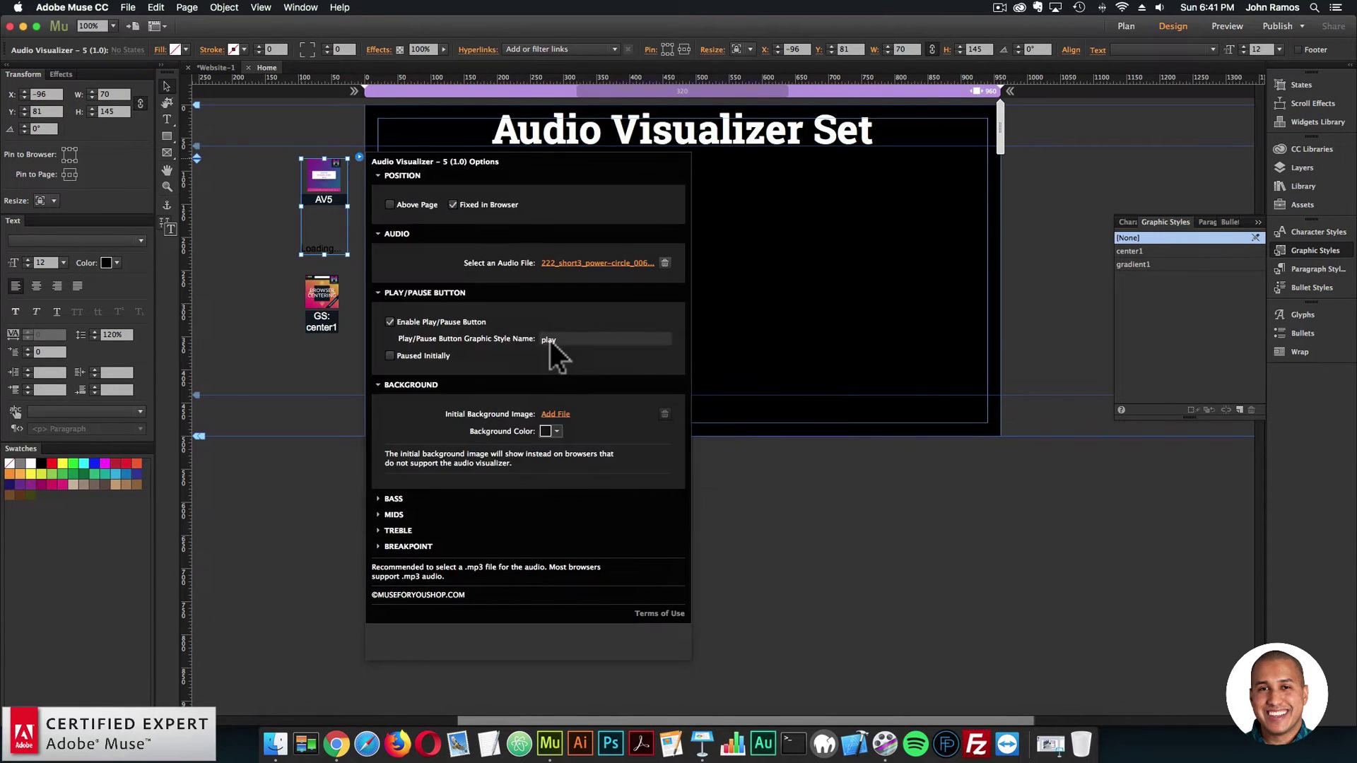
{"action": "left_click", "coordinate": [332, 138]}
{"action": "left_click", "coordinate": [167, 135]}
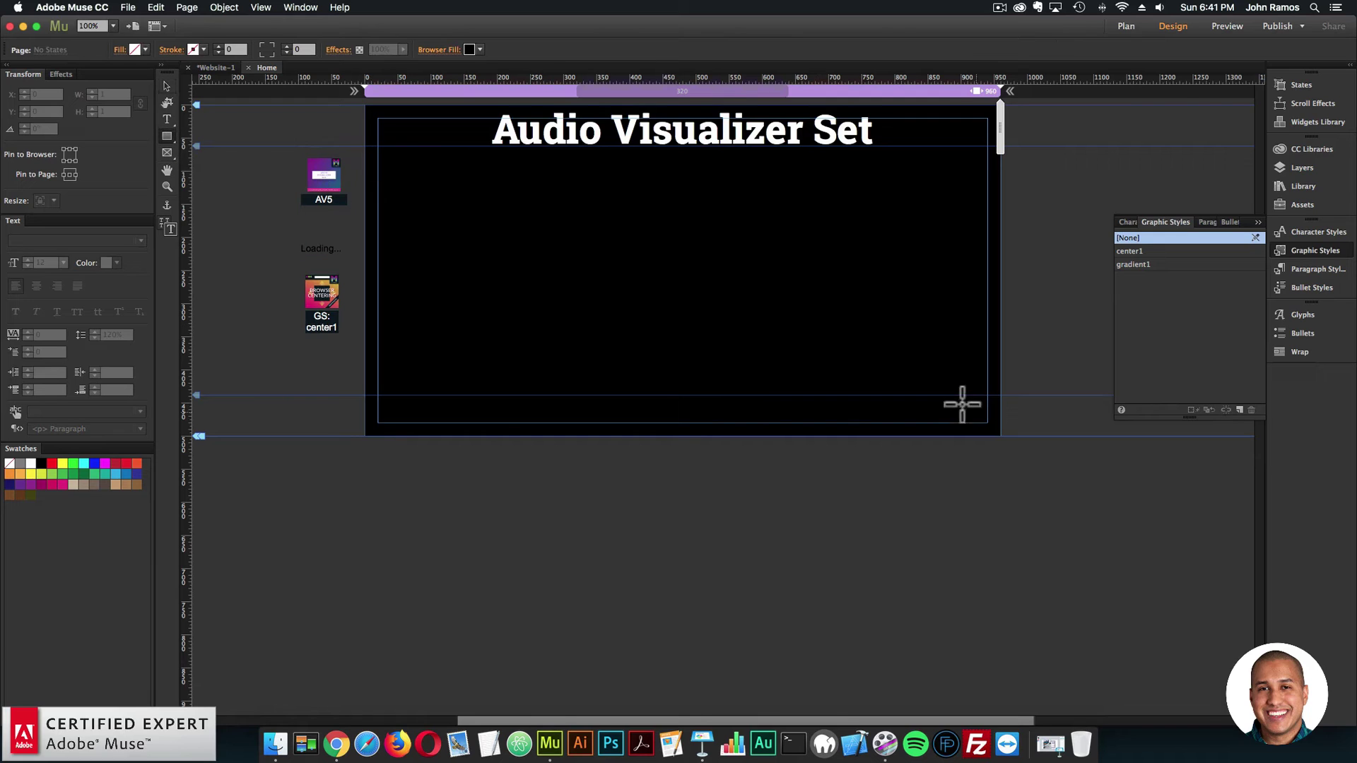
{"action": "left_click_drag", "start_coordinate": [920, 351], "coordinate": [961, 393]}
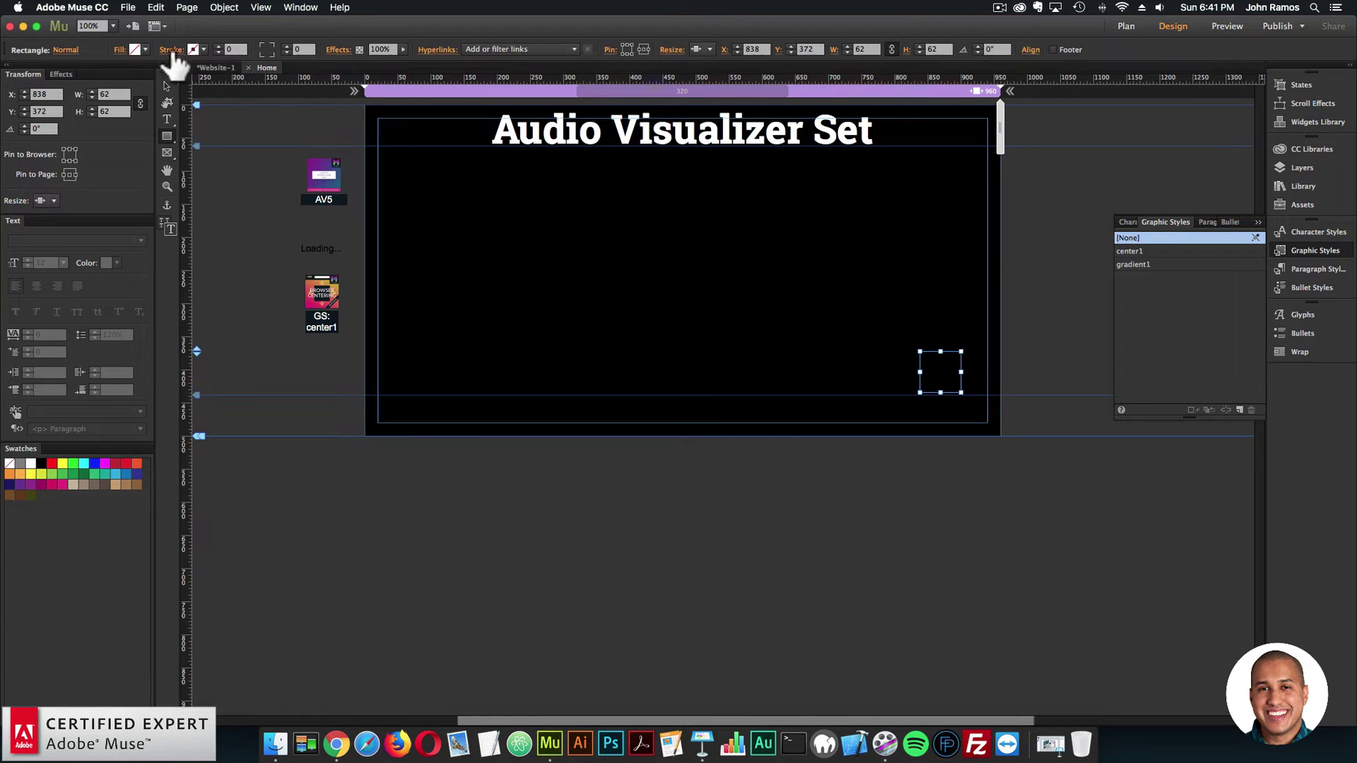
{"action": "left_click", "coordinate": [144, 49]}
{"action": "left_click", "coordinate": [298, 89]}
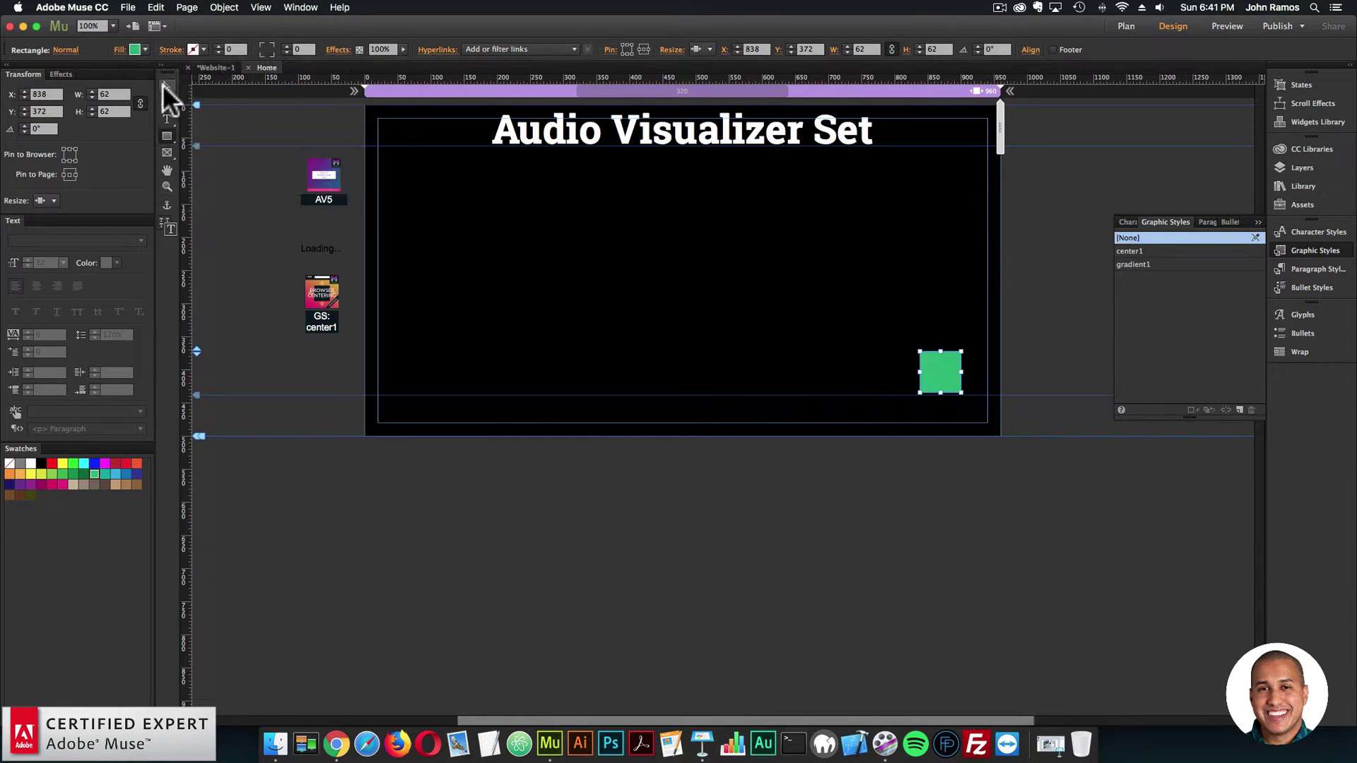
{"action": "left_click", "coordinate": [163, 84]}
- Preview the page in the browser to check the green square beside the title, and return to Muse
{"action": "left_click", "coordinate": [128, 7]}
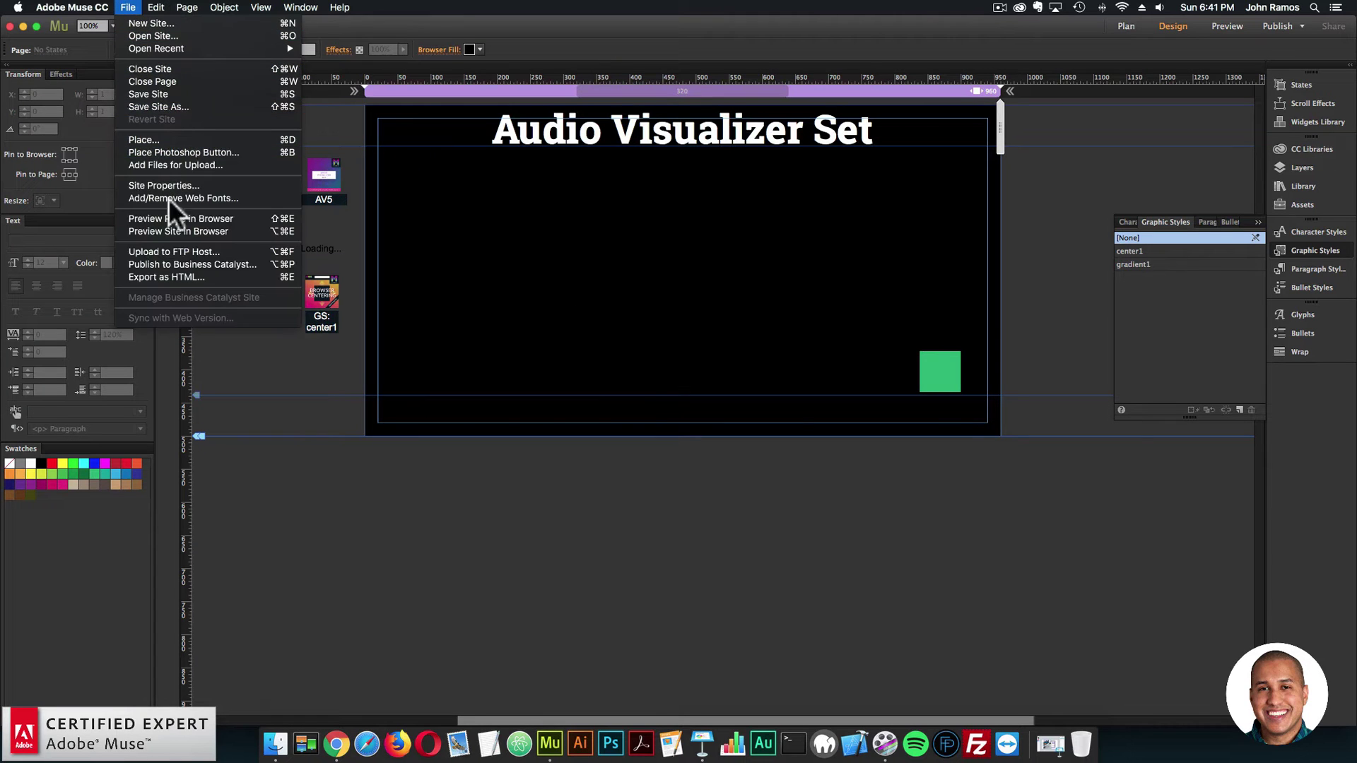
{"action": "left_click", "coordinate": [173, 215]}
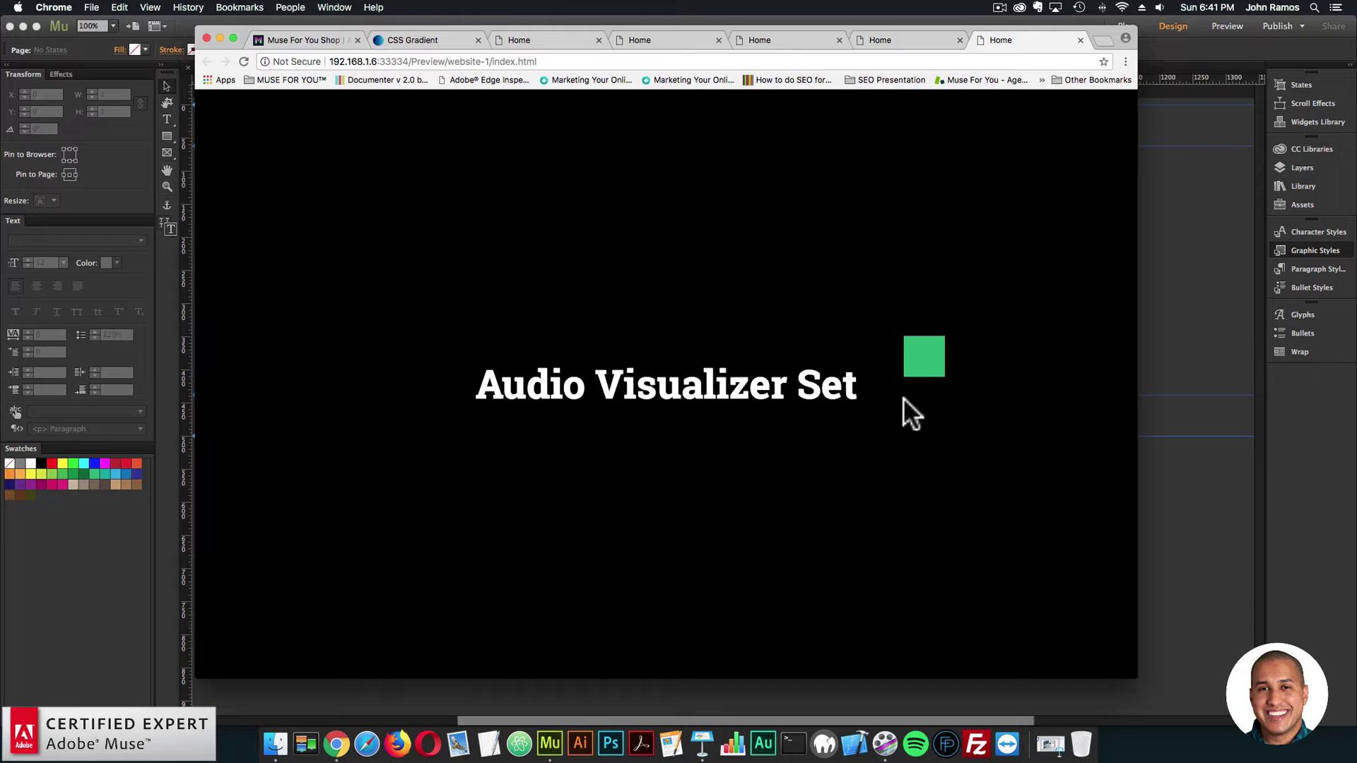
{"action": "left_click", "coordinate": [1156, 417]}
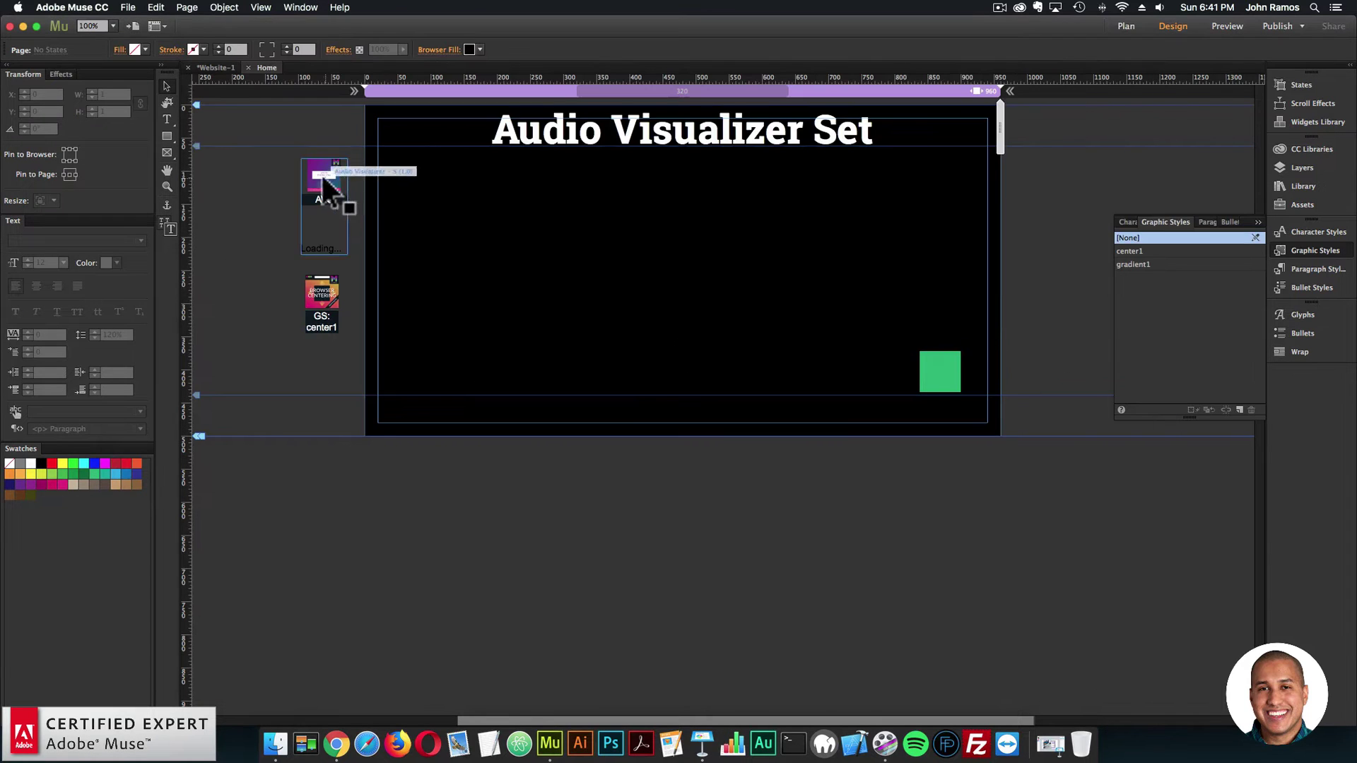
- Save the green square's look as a new graphic style named play, matching the visualizer's play/pause button style name
{"action": "left_click", "coordinate": [922, 375]}
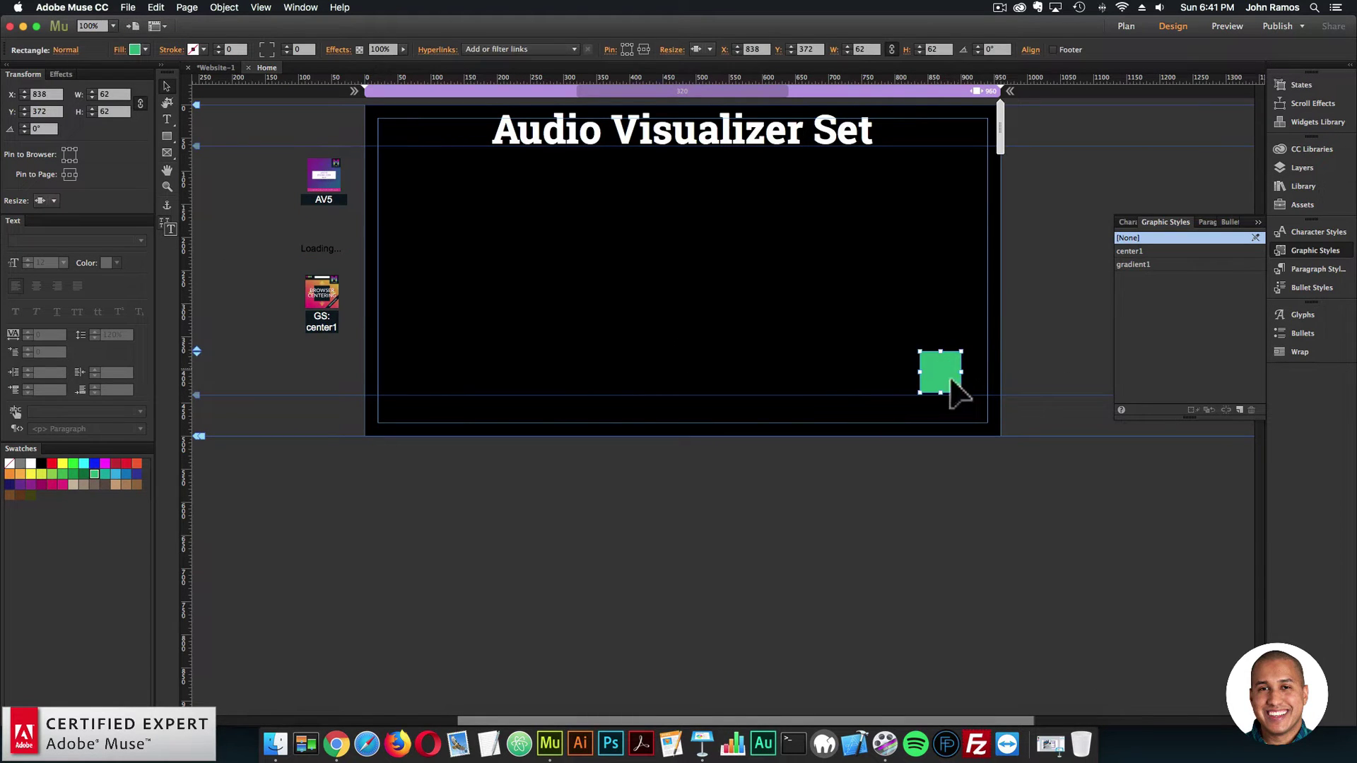
{"action": "double_click", "coordinate": [1137, 278]}
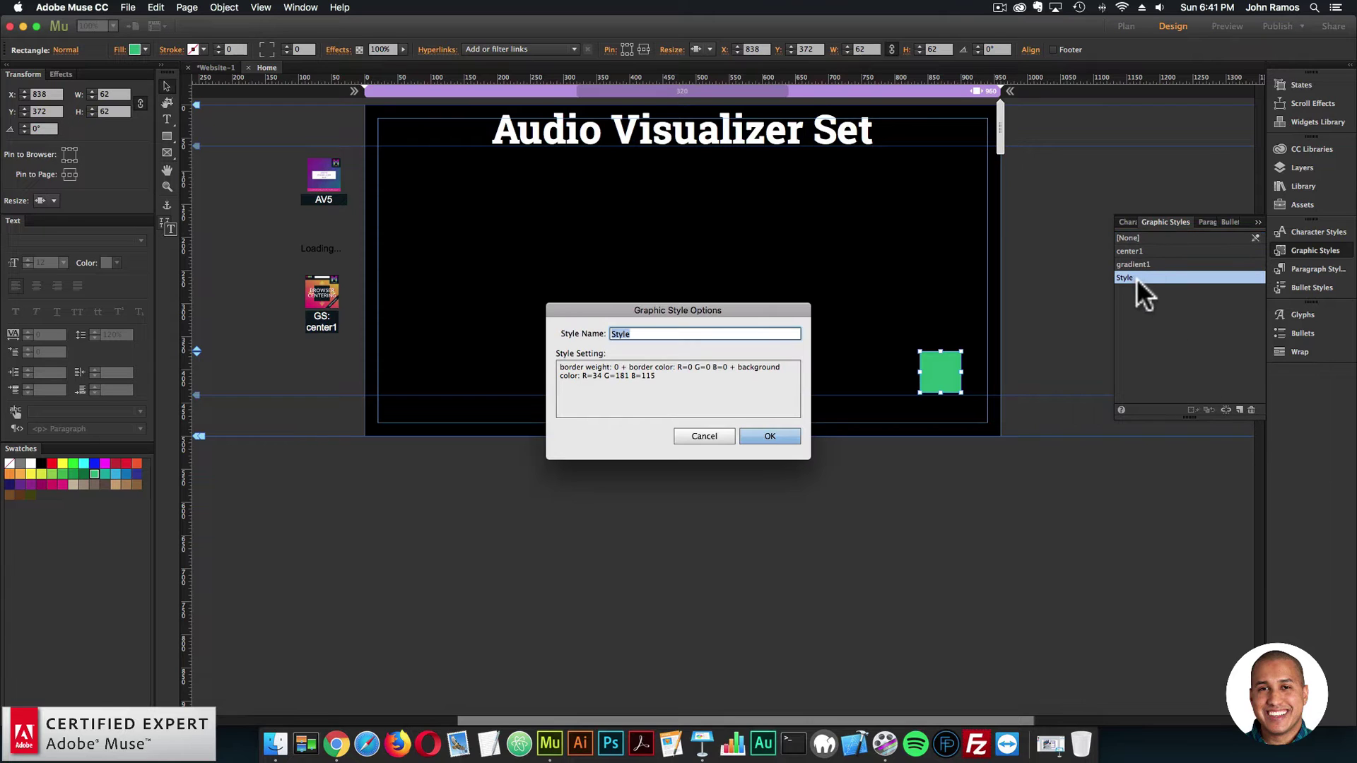
{"action": "type", "text": "play"}
{"action": "key", "text": "Return"}
{"action": "left_click", "coordinate": [870, 293]}
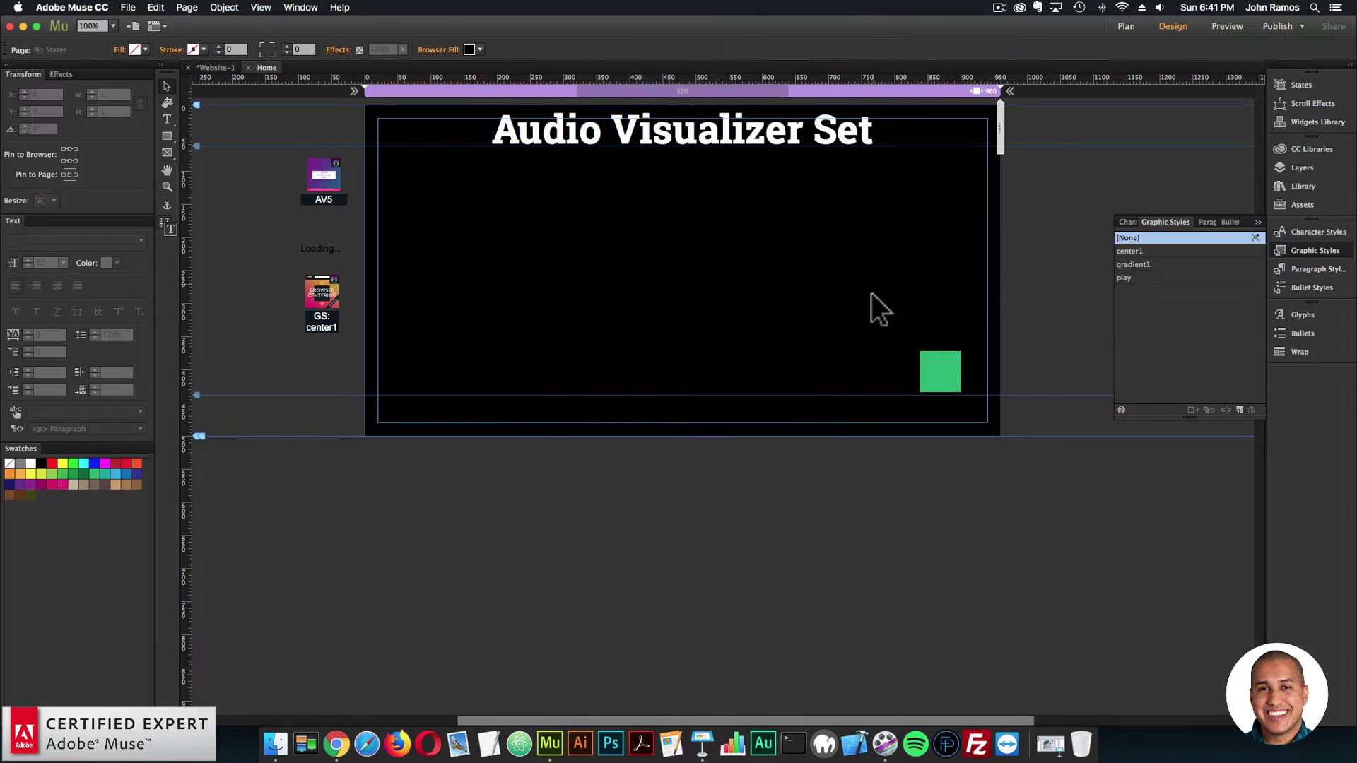
- Preview the page in the browser to check the green play/pause button, and return to Muse
{"action": "left_click", "coordinate": [126, 8]}
{"action": "left_click", "coordinate": [172, 222]}
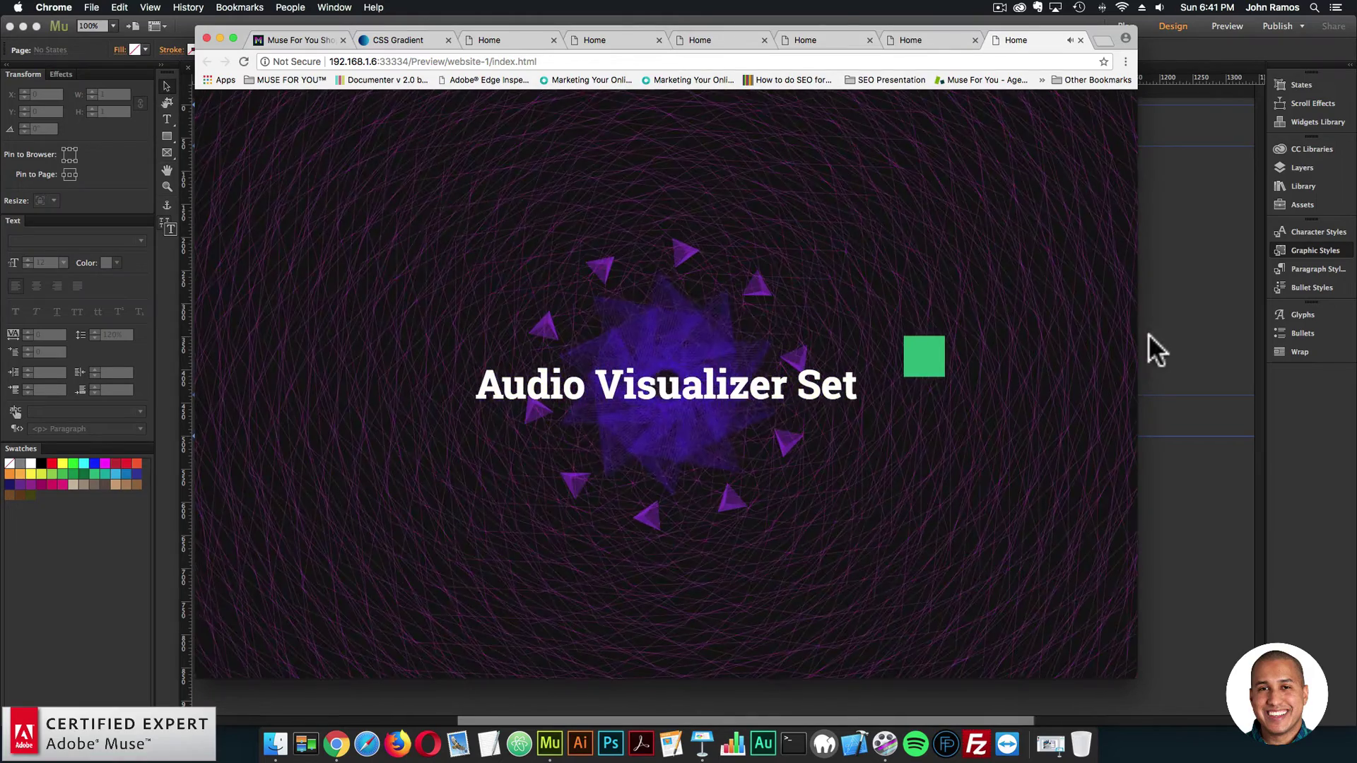
{"action": "left_click", "coordinate": [1160, 316]}
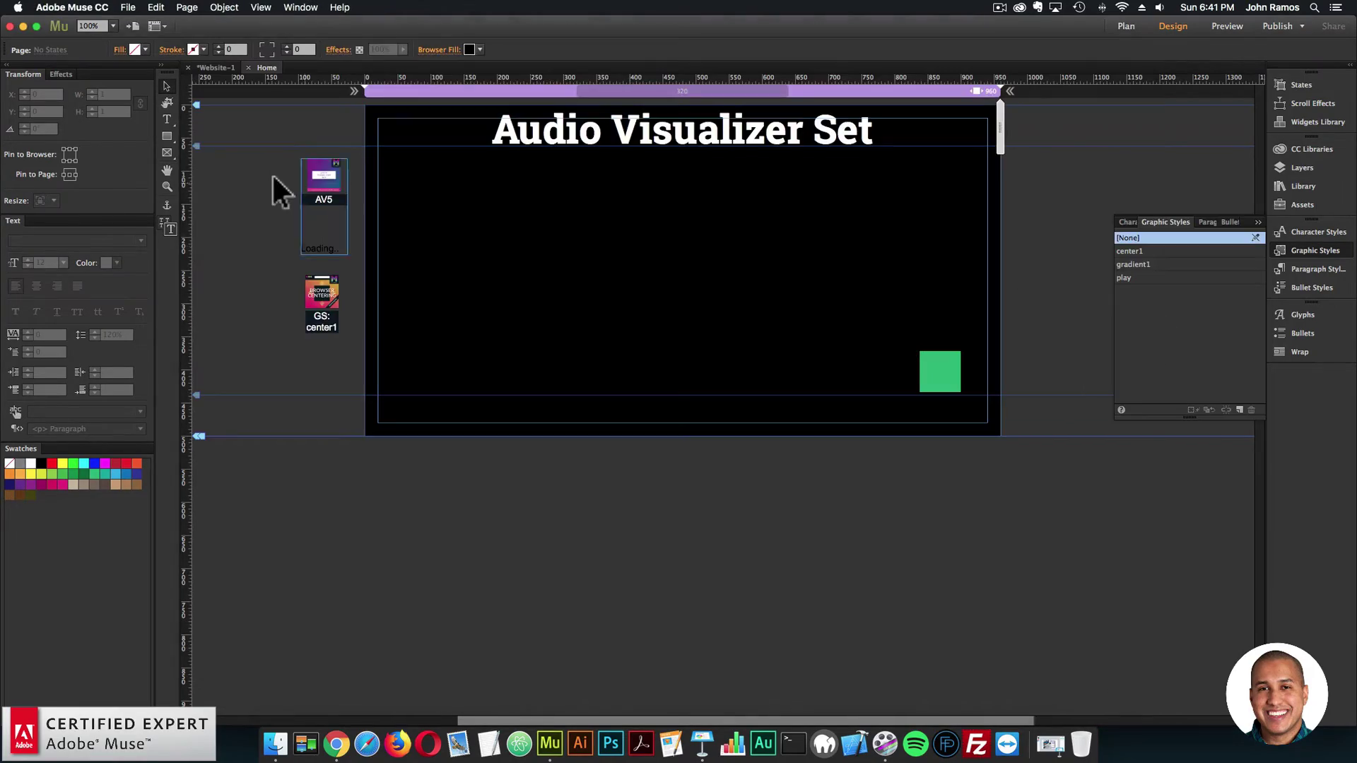
- Use muse-for-you-audio-visualizer-1-adobe-muse-cc.png as the visualizer's initial background image and move the browser centering widget up closer to it
{"action": "left_click", "coordinate": [323, 173]}
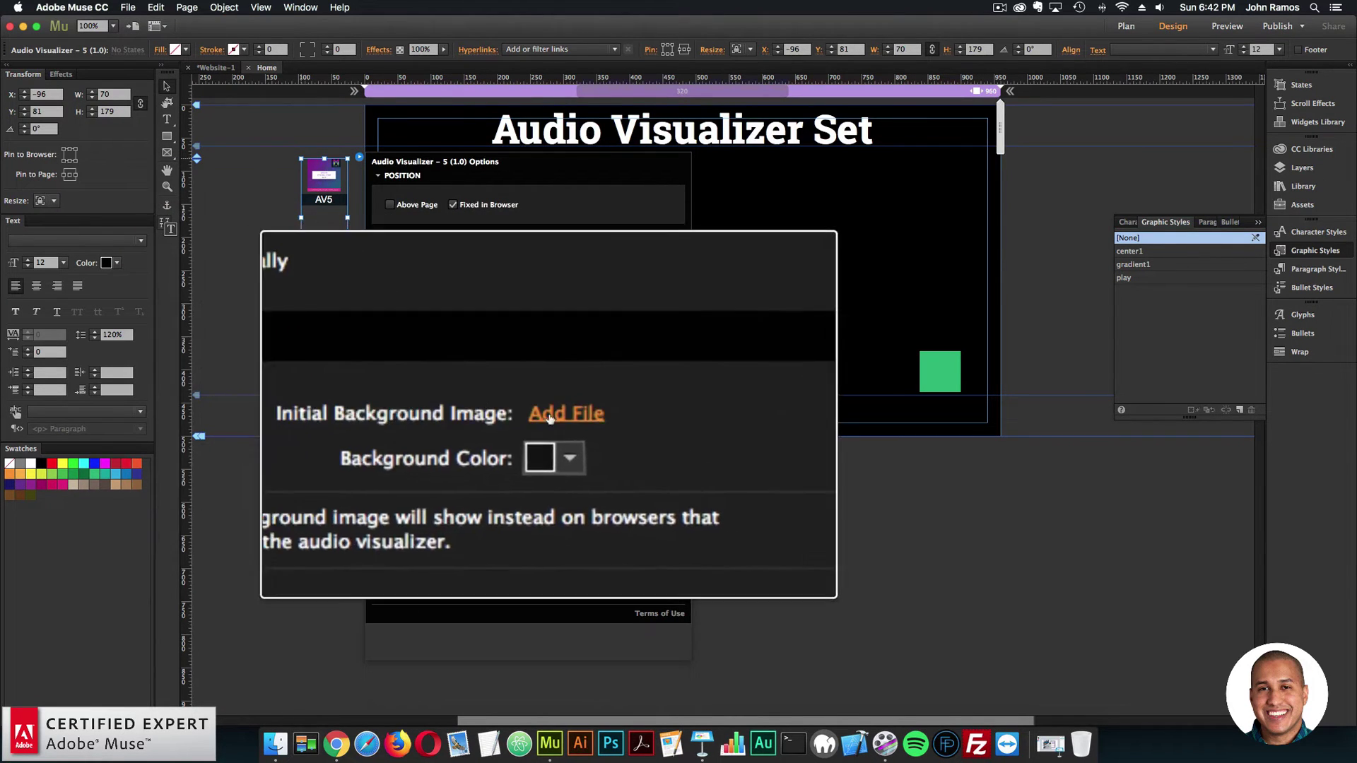
{"action": "left_click", "coordinate": [554, 423]}
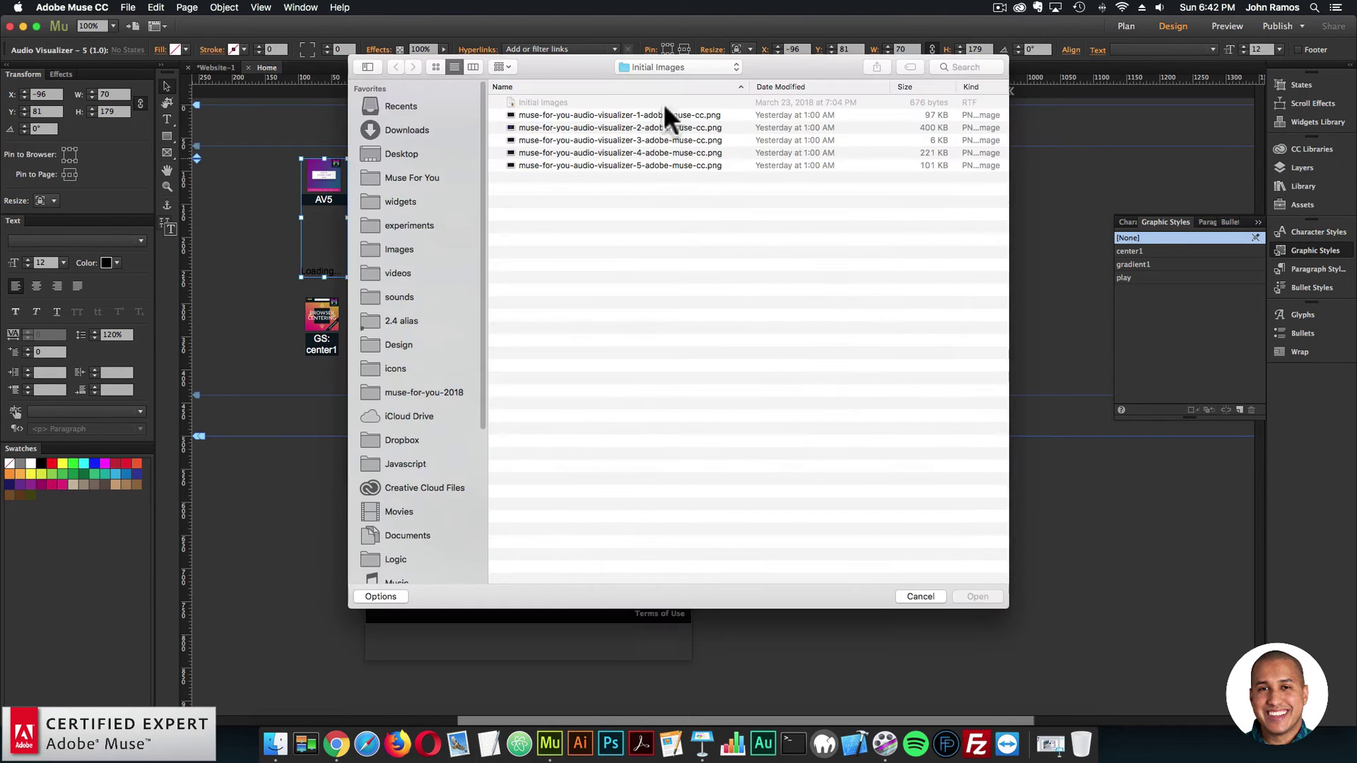
{"action": "double_click", "coordinate": [609, 113]}
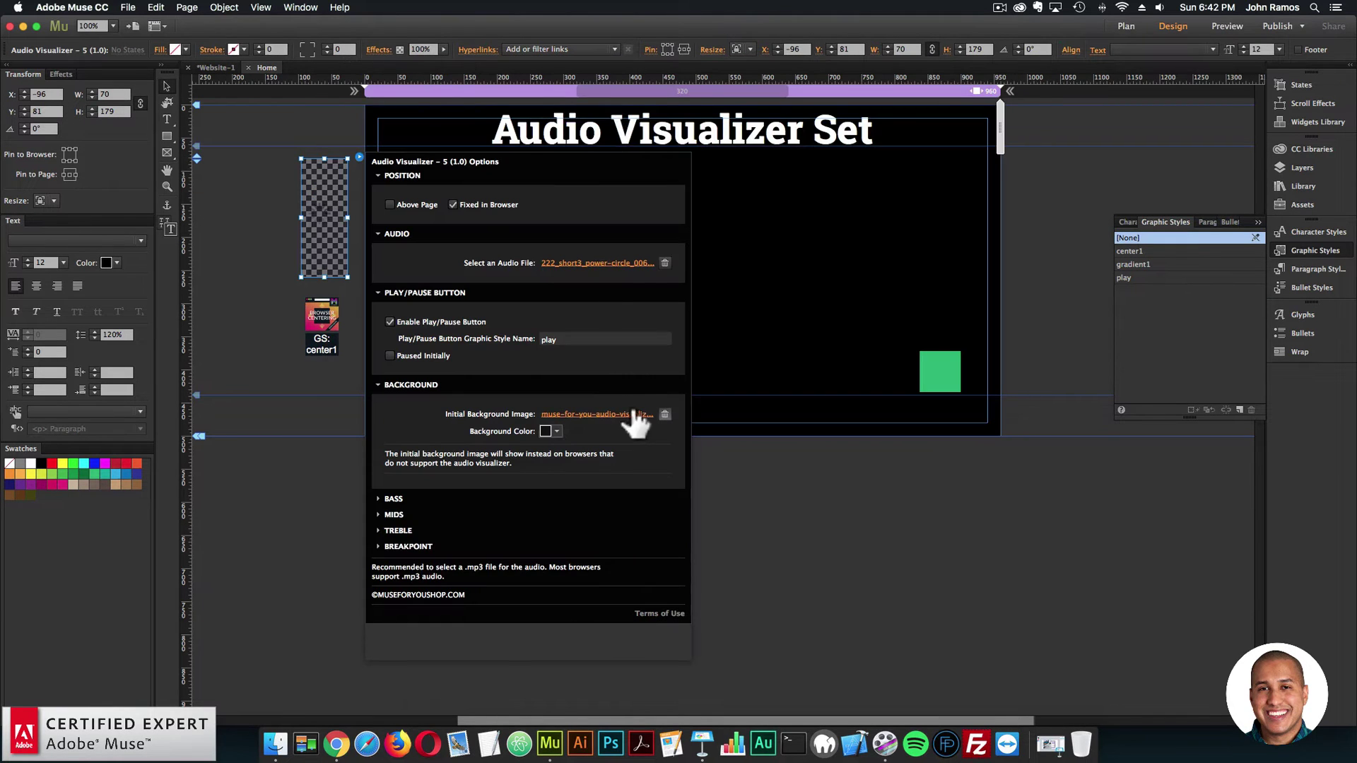
{"action": "left_click", "coordinate": [319, 256]}
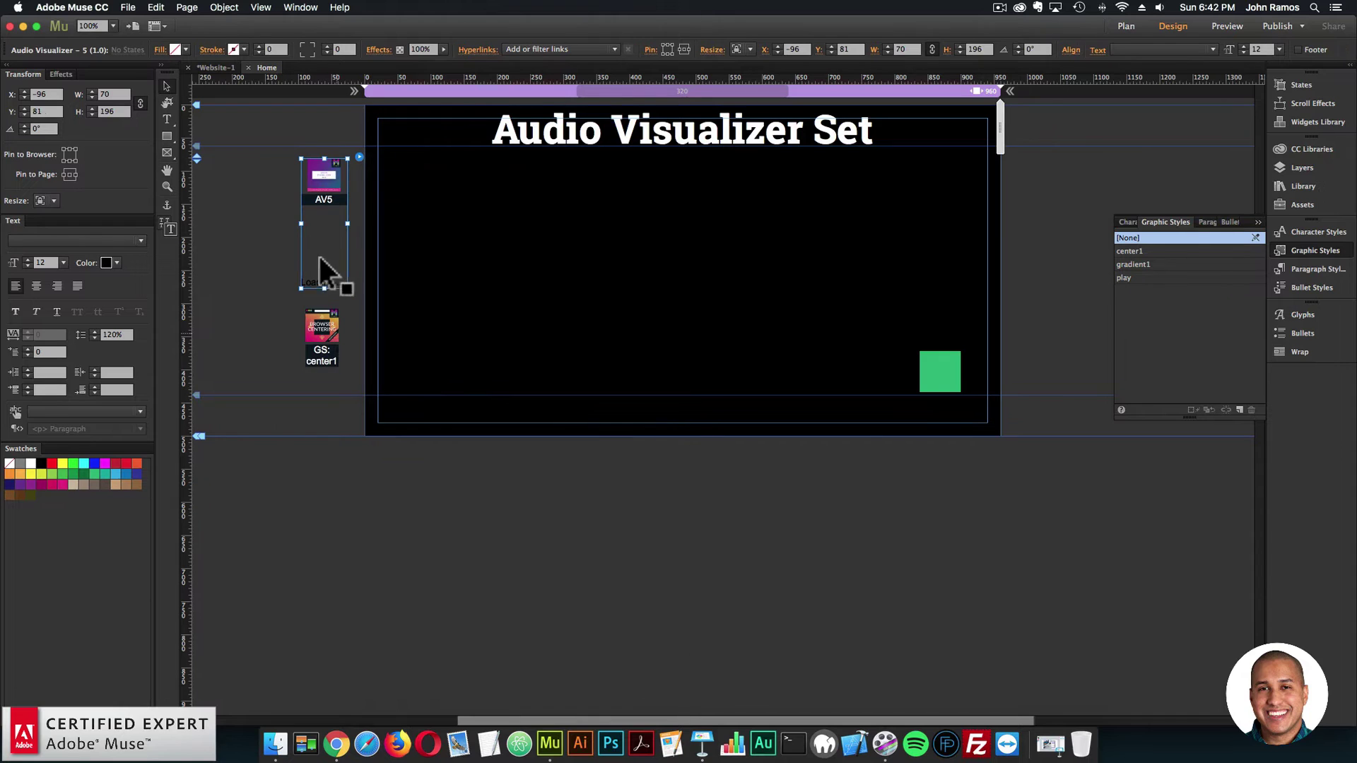
{"action": "left_click_drag", "start_coordinate": [322, 332], "coordinate": [324, 275]}
- Set the Audio Visualizer – 5 background color to blue (R=46 G=49 B=146)
{"action": "left_click", "coordinate": [337, 180]}
{"action": "left_click", "coordinate": [360, 157]}
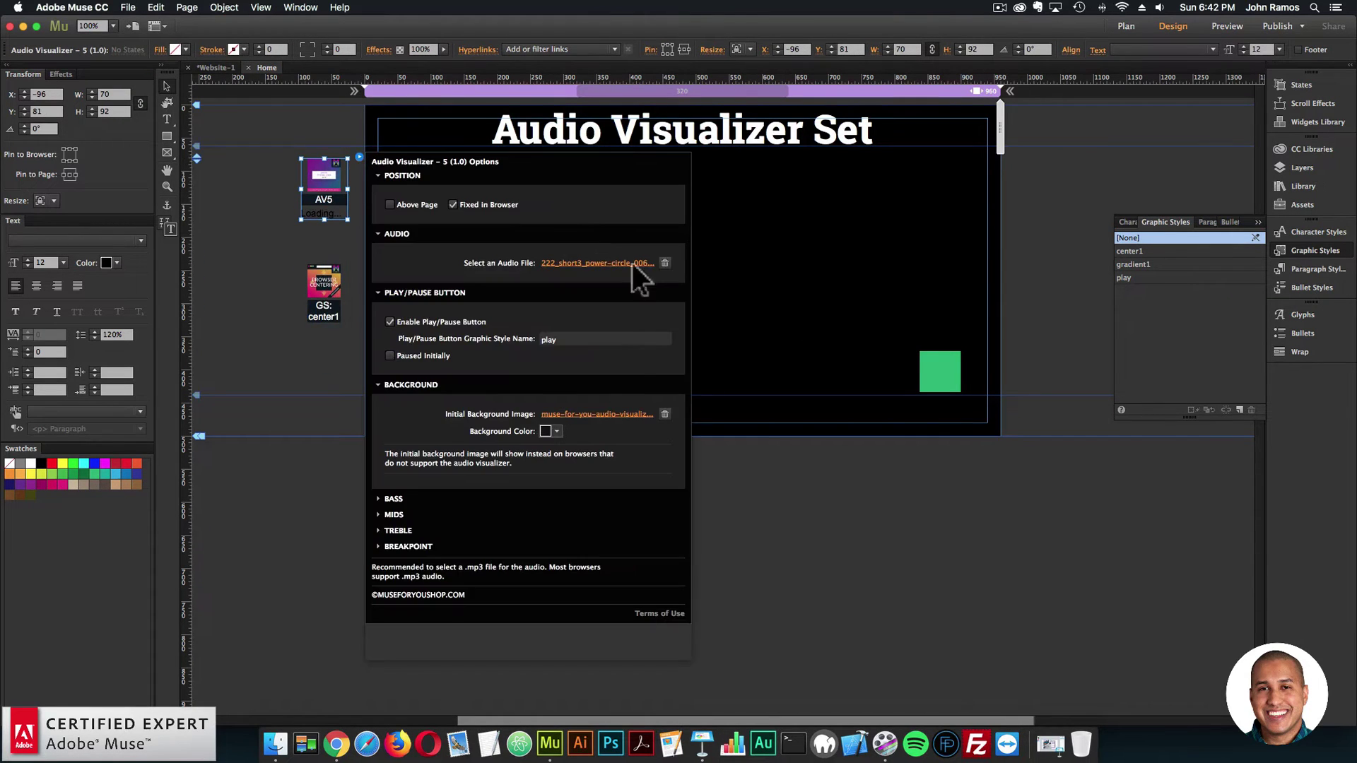
{"action": "left_click", "coordinate": [557, 431]}
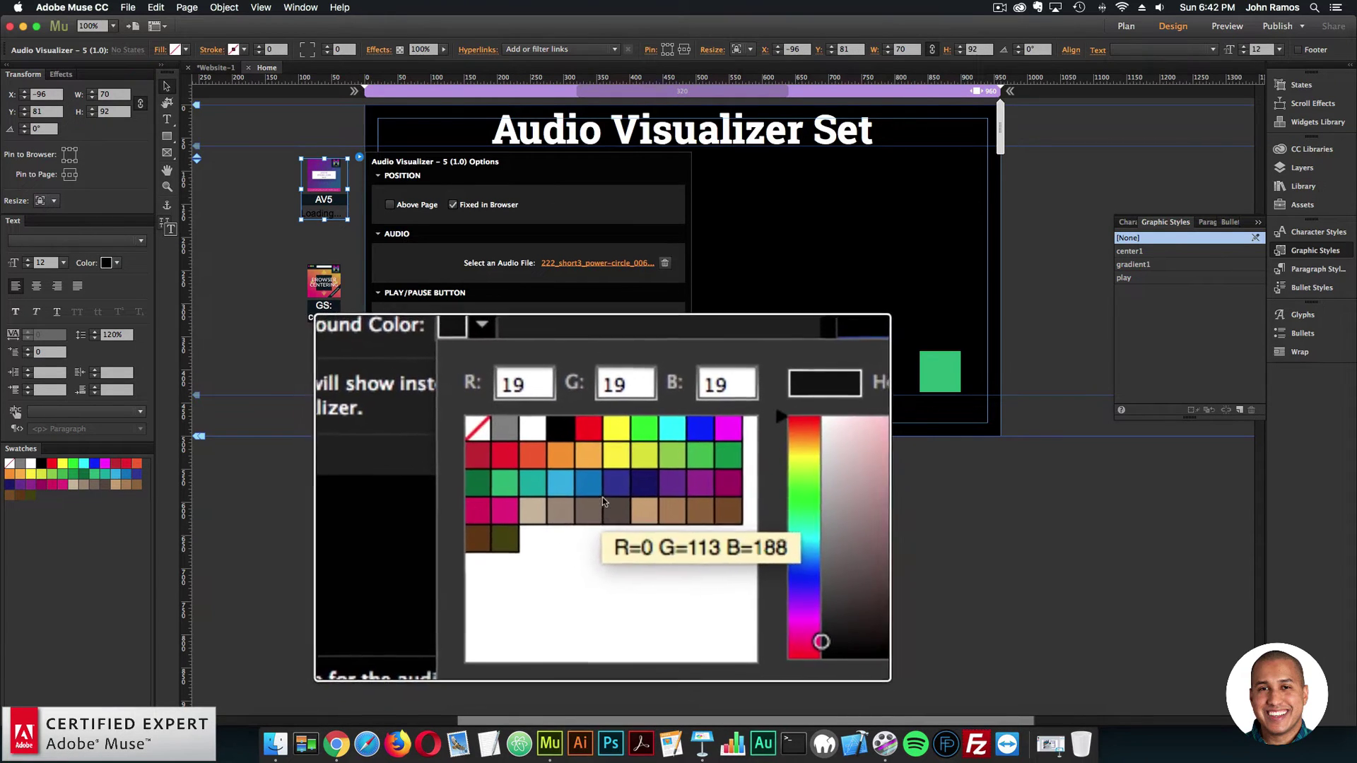
{"action": "left_click", "coordinate": [608, 491]}
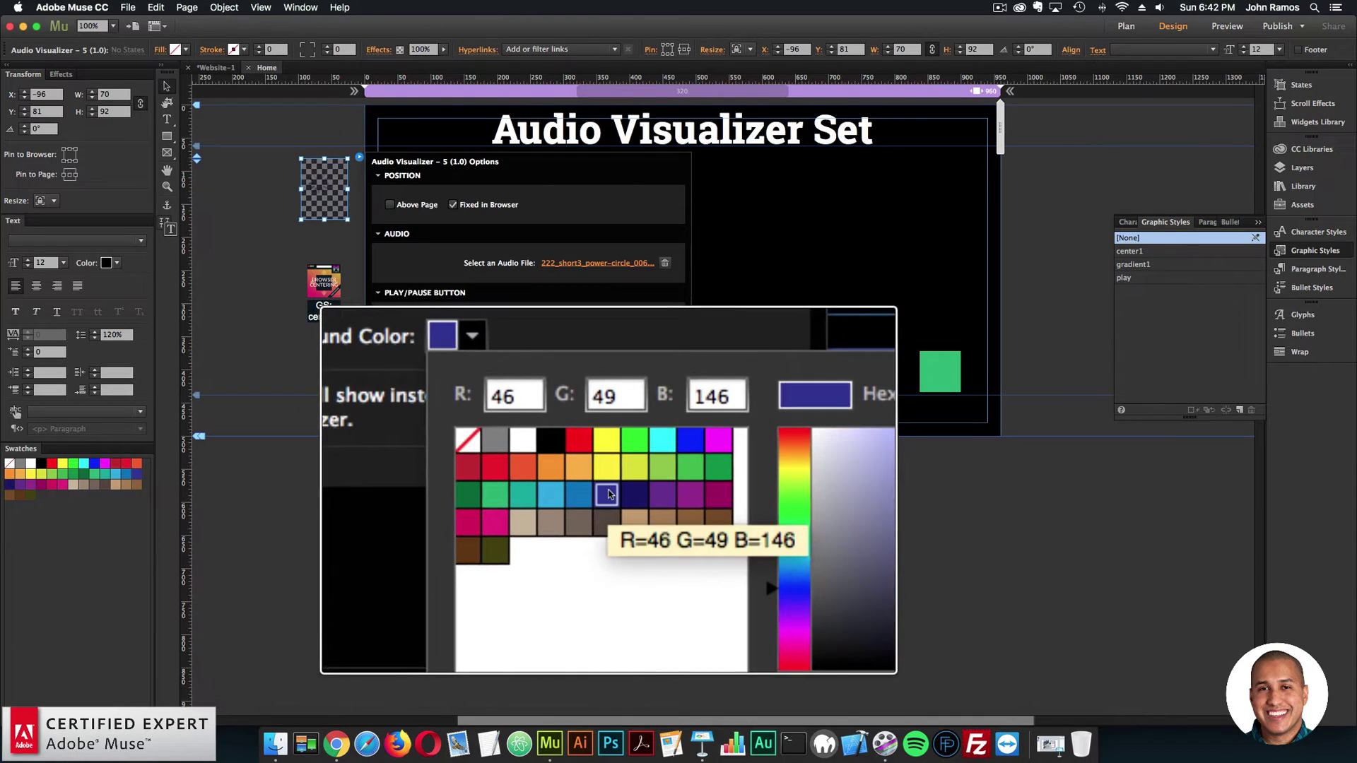
{"action": "left_click", "coordinate": [276, 247]}
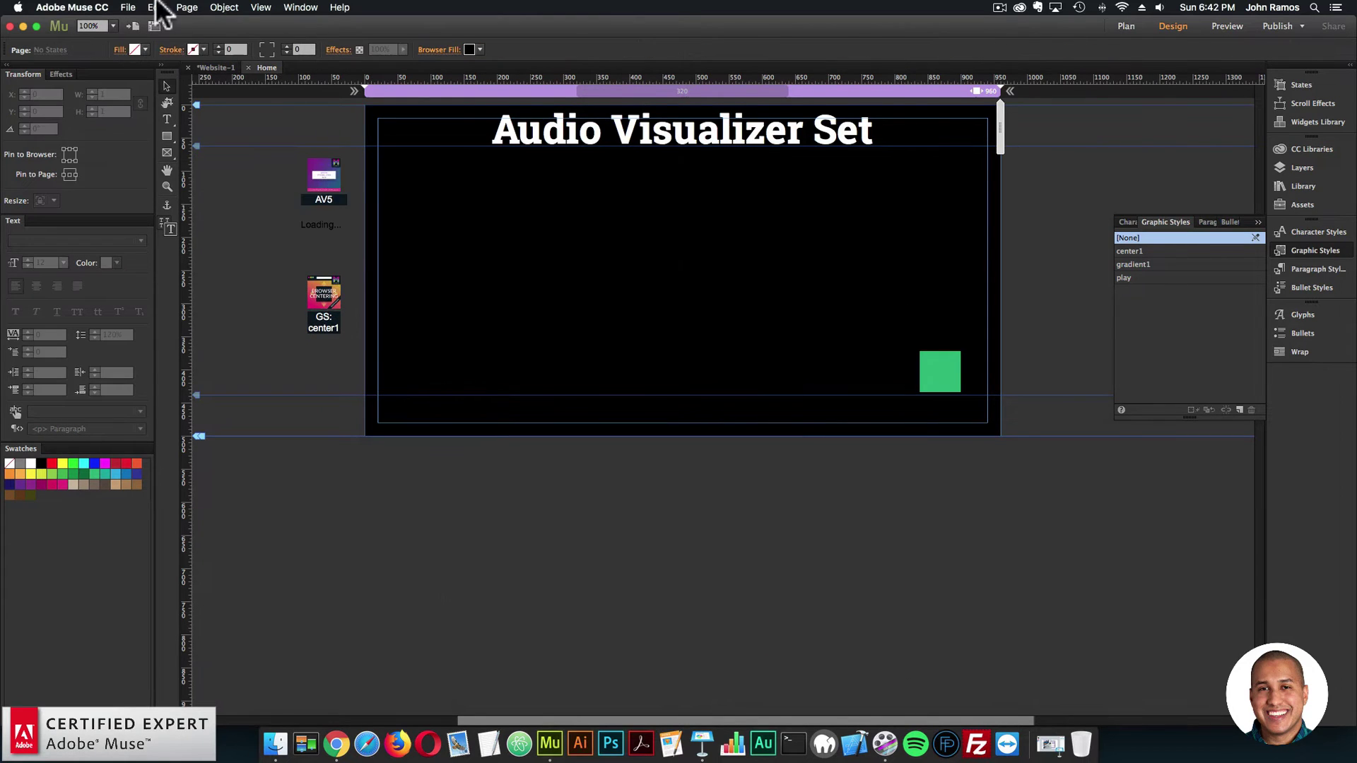
- Preview the page in the browser with the blue background, reload it, and return to Muse
{"action": "left_click", "coordinate": [128, 7]}
{"action": "left_click", "coordinate": [173, 218]}
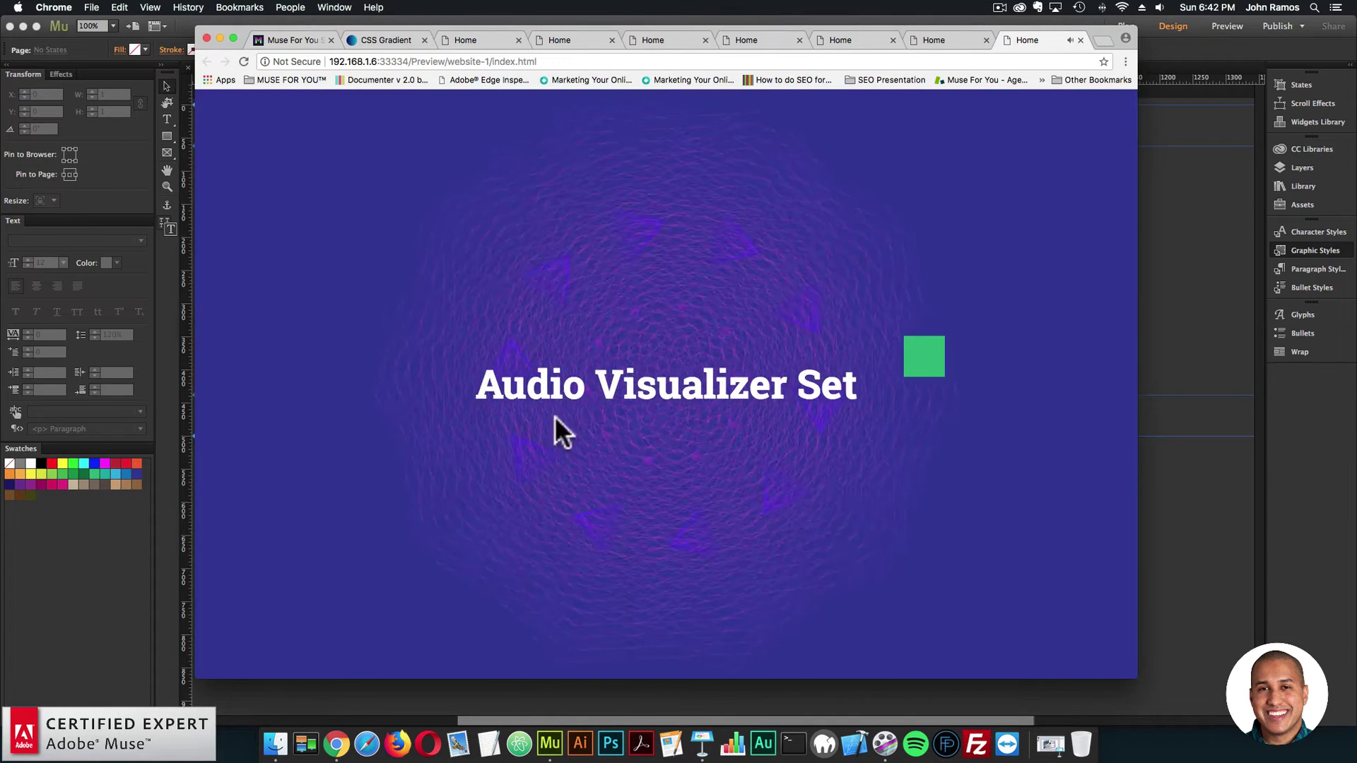
{"action": "left_click", "coordinate": [244, 59]}
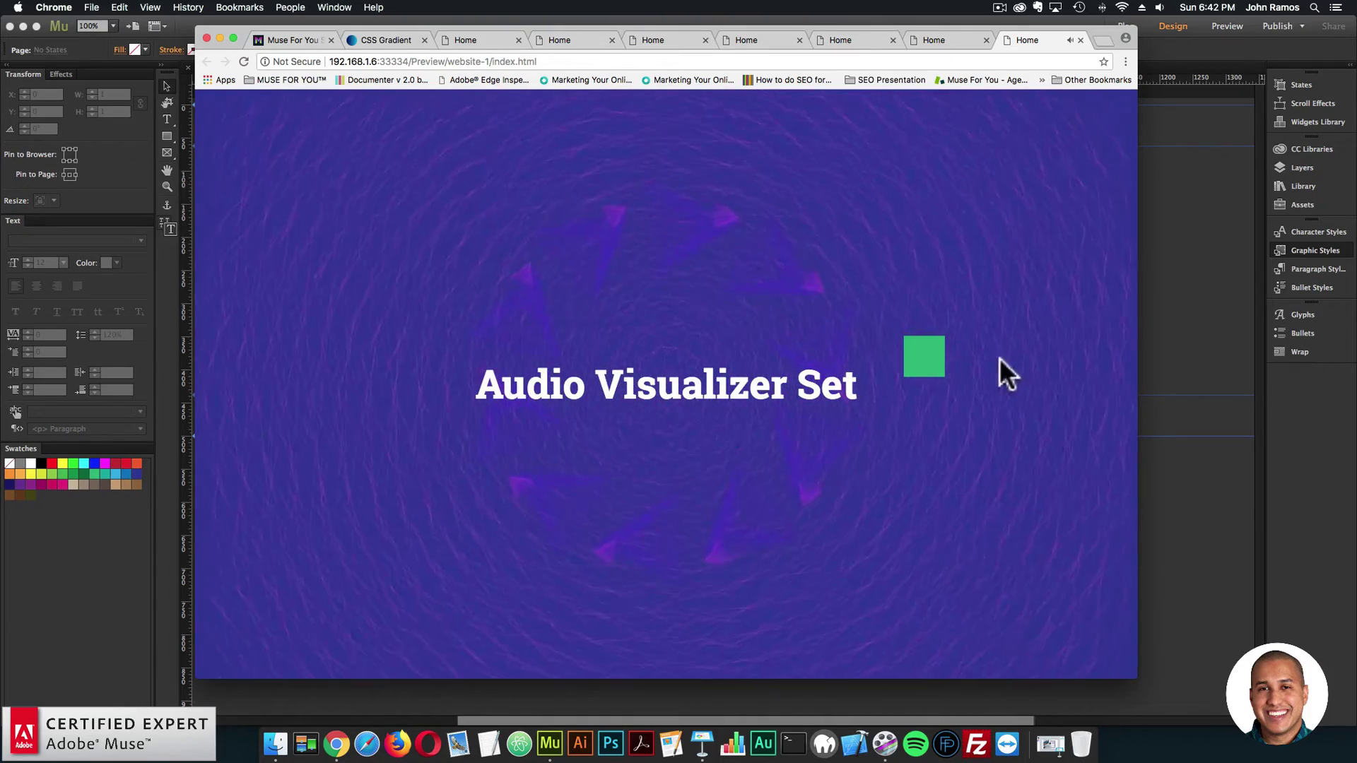
{"action": "left_click", "coordinate": [1175, 316]}
- Examine the stroke weight and color settings for the visualizer's bass, mids and treble
{"action": "left_click", "coordinate": [393, 498]}
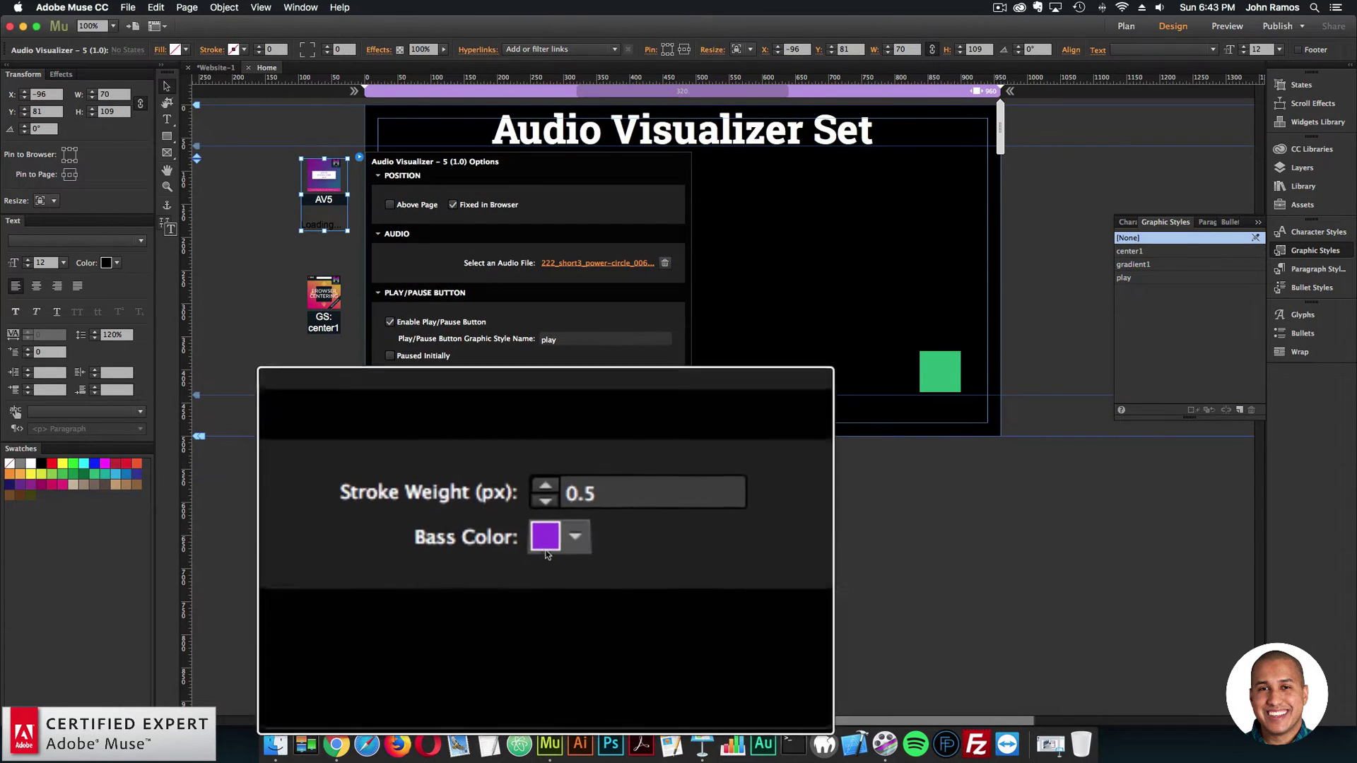
{"action": "left_click", "coordinate": [393, 498]}
{"action": "left_click", "coordinate": [394, 515]}
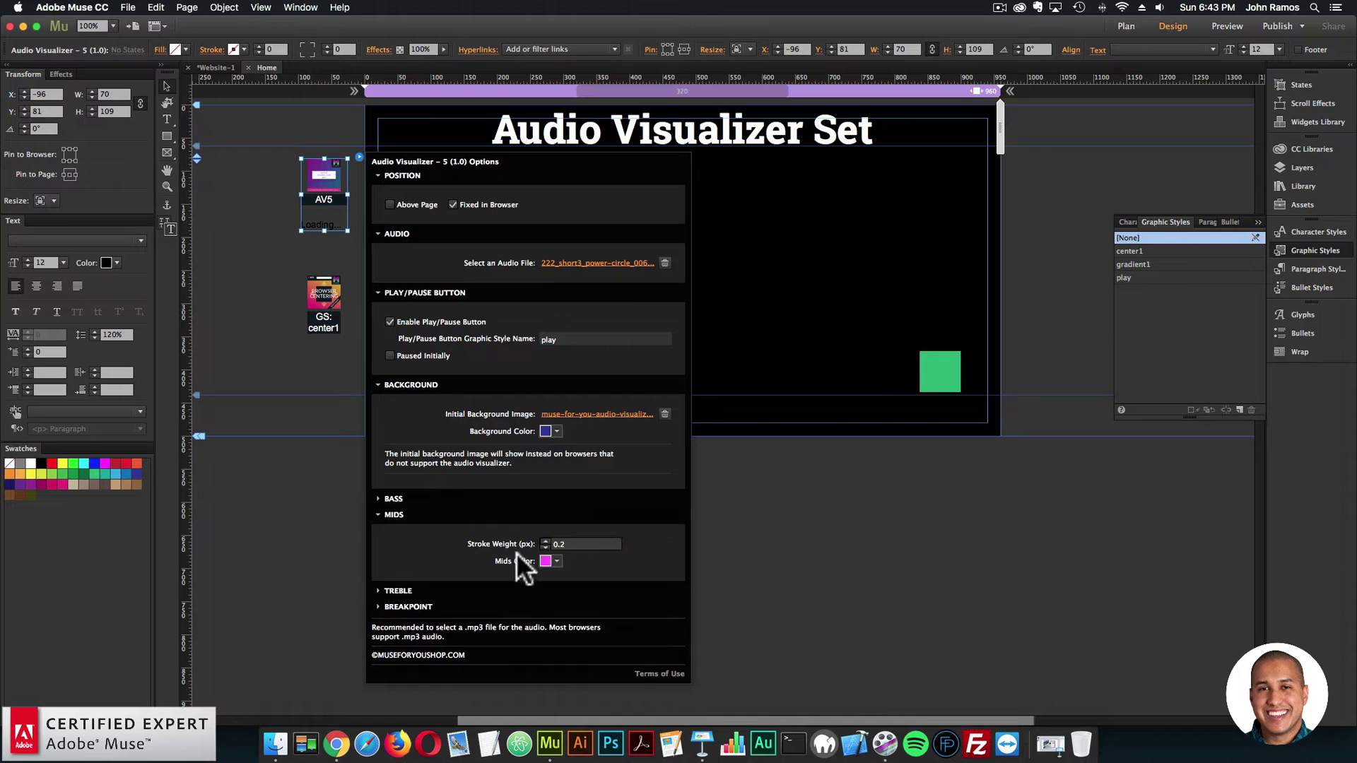
{"action": "left_click", "coordinate": [400, 590]}
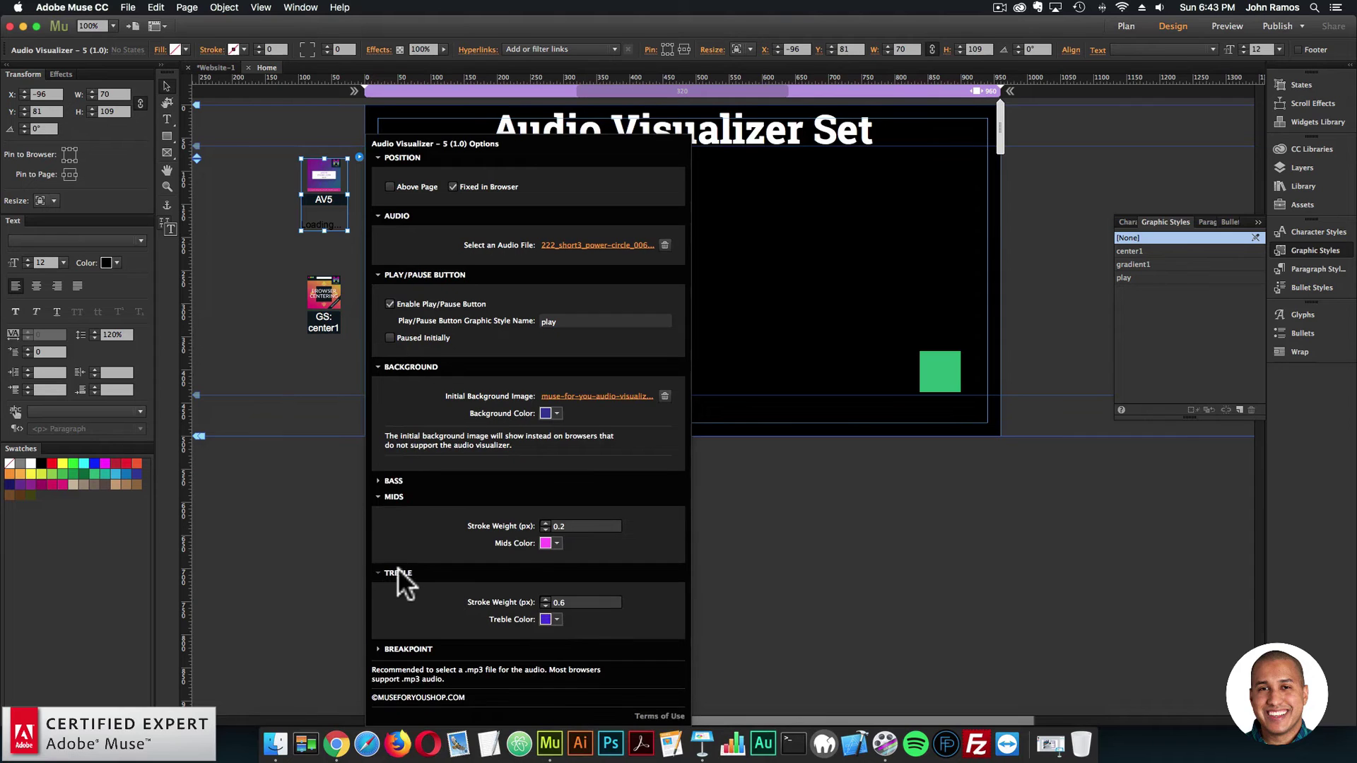
{"action": "left_click", "coordinate": [397, 571]}
{"action": "left_click", "coordinate": [400, 515]}
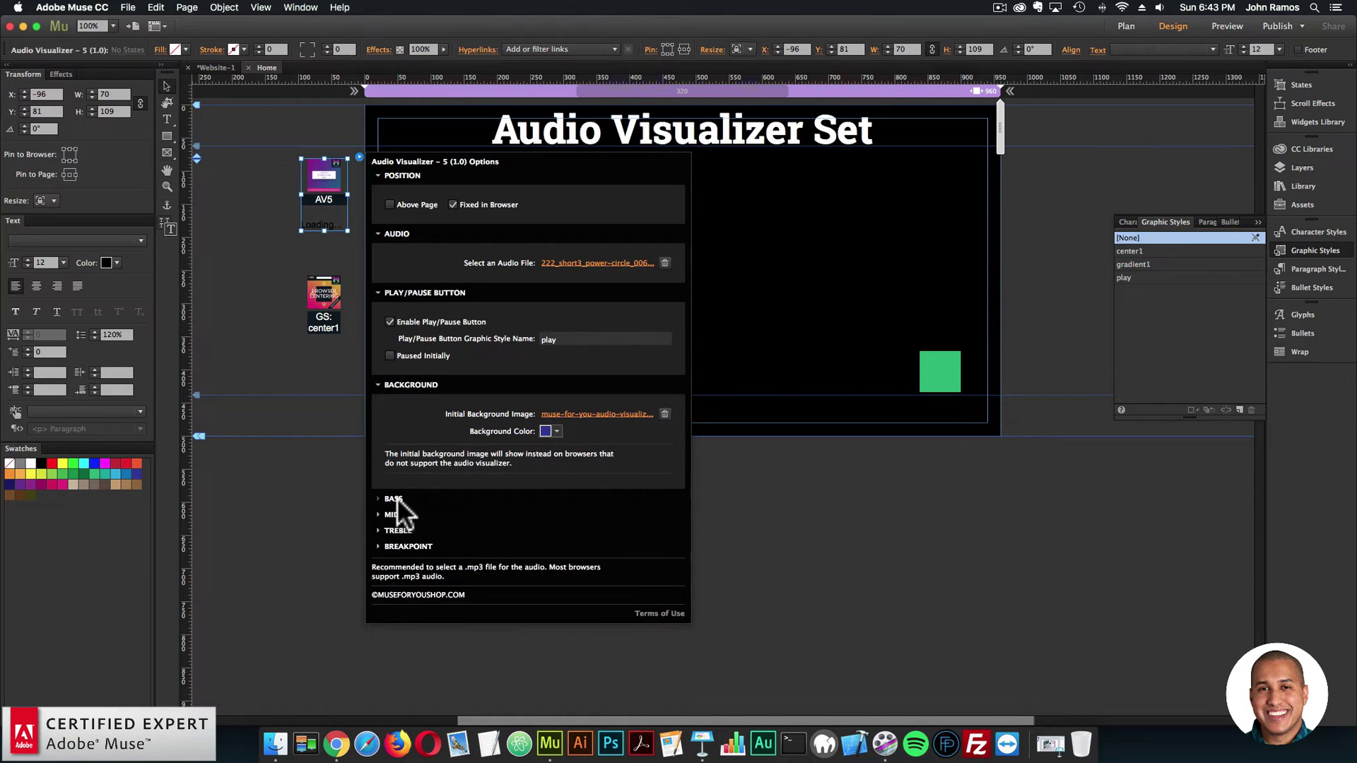
- Set the Audio Visualizer – 5 to be disabled when the breakpoint is less than 480
{"action": "left_click", "coordinate": [407, 544]}
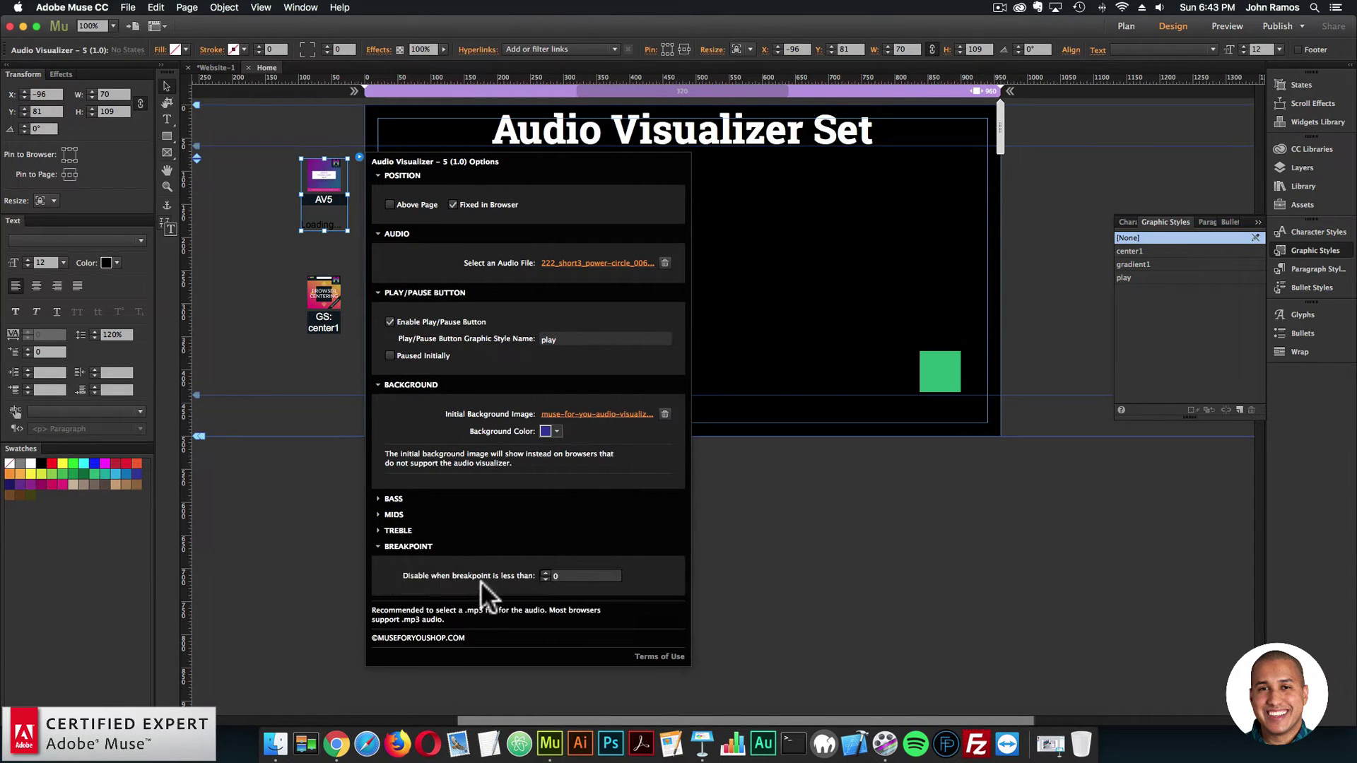
{"action": "left_click", "coordinate": [544, 574]}
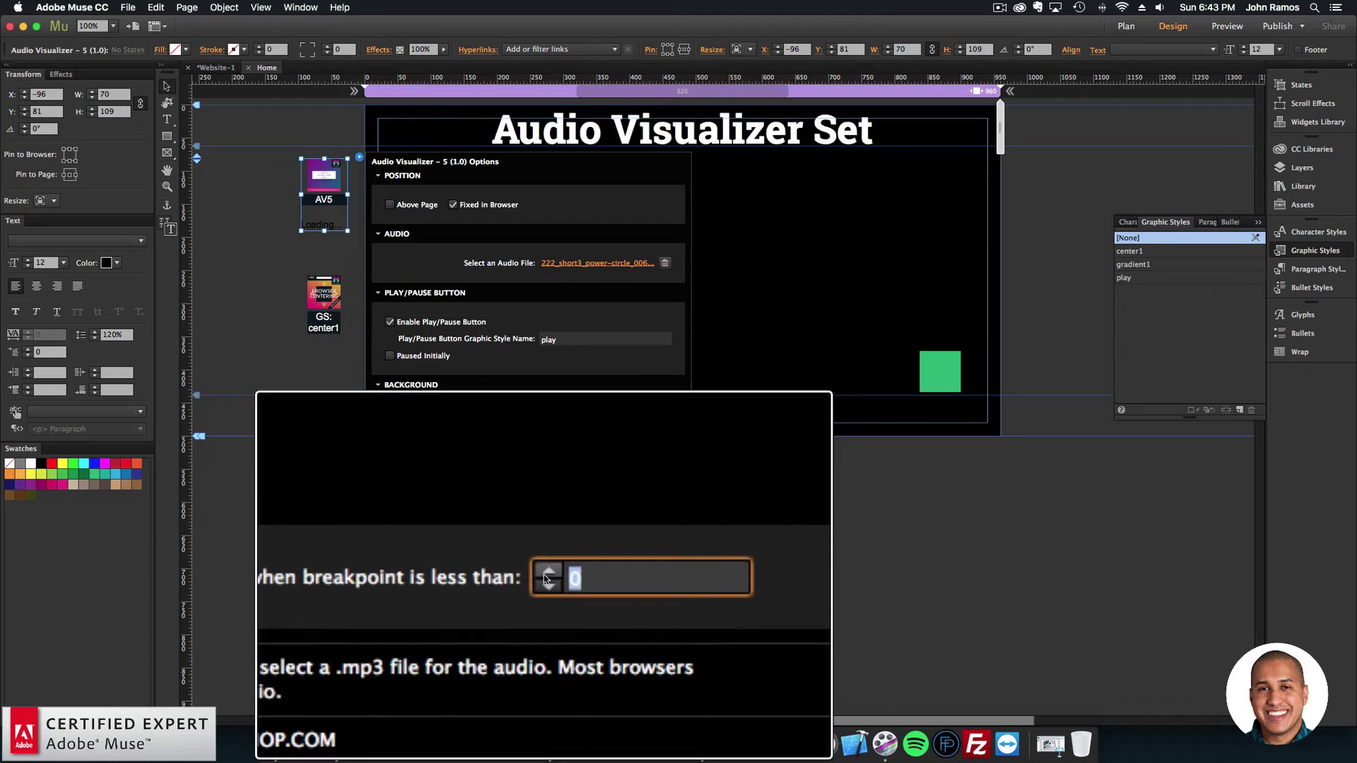
{"action": "type", "text": "480"}
{"action": "key", "text": "Return"}
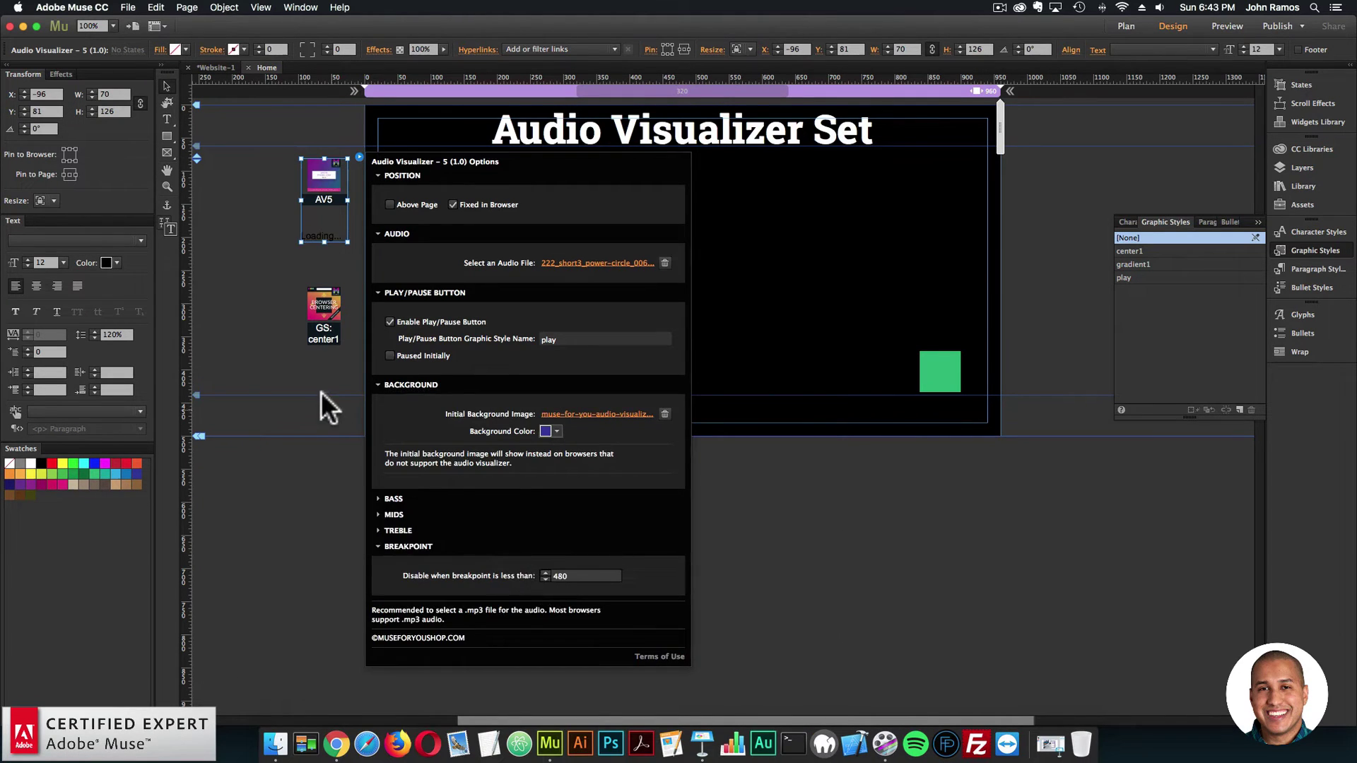
{"action": "left_click", "coordinate": [321, 392]}
- Preview the page in the browser, narrow the window below the breakpoint and reload it, widen it slightly, and return to Muse
{"action": "left_click", "coordinate": [131, 7]}
{"action": "left_click", "coordinate": [170, 218]}
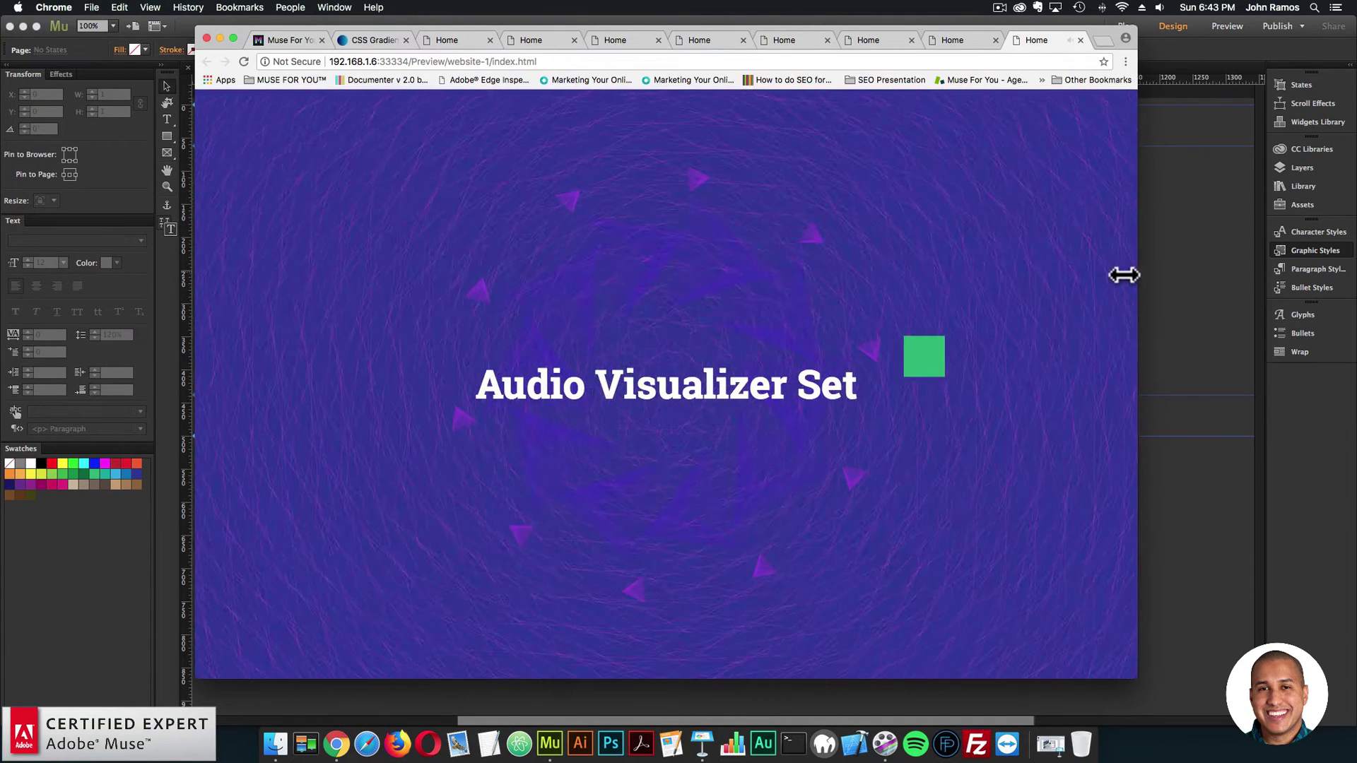
{"action": "left_click_drag", "start_coordinate": [1123, 275], "coordinate": [382, 282]}
{"action": "left_click", "coordinate": [244, 61]}
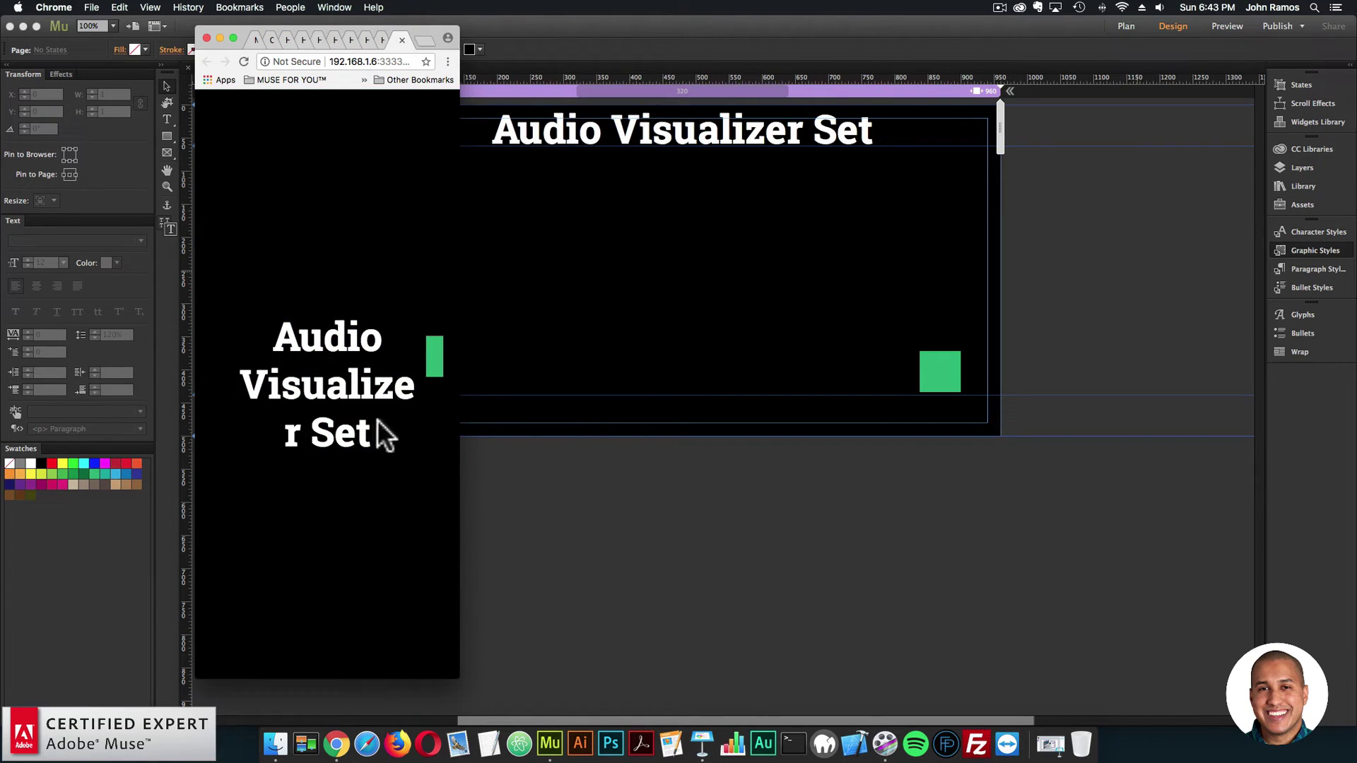
{"action": "left_click_drag", "start_coordinate": [467, 371], "coordinate": [573, 367]}
{"action": "left_click", "coordinate": [682, 358]}
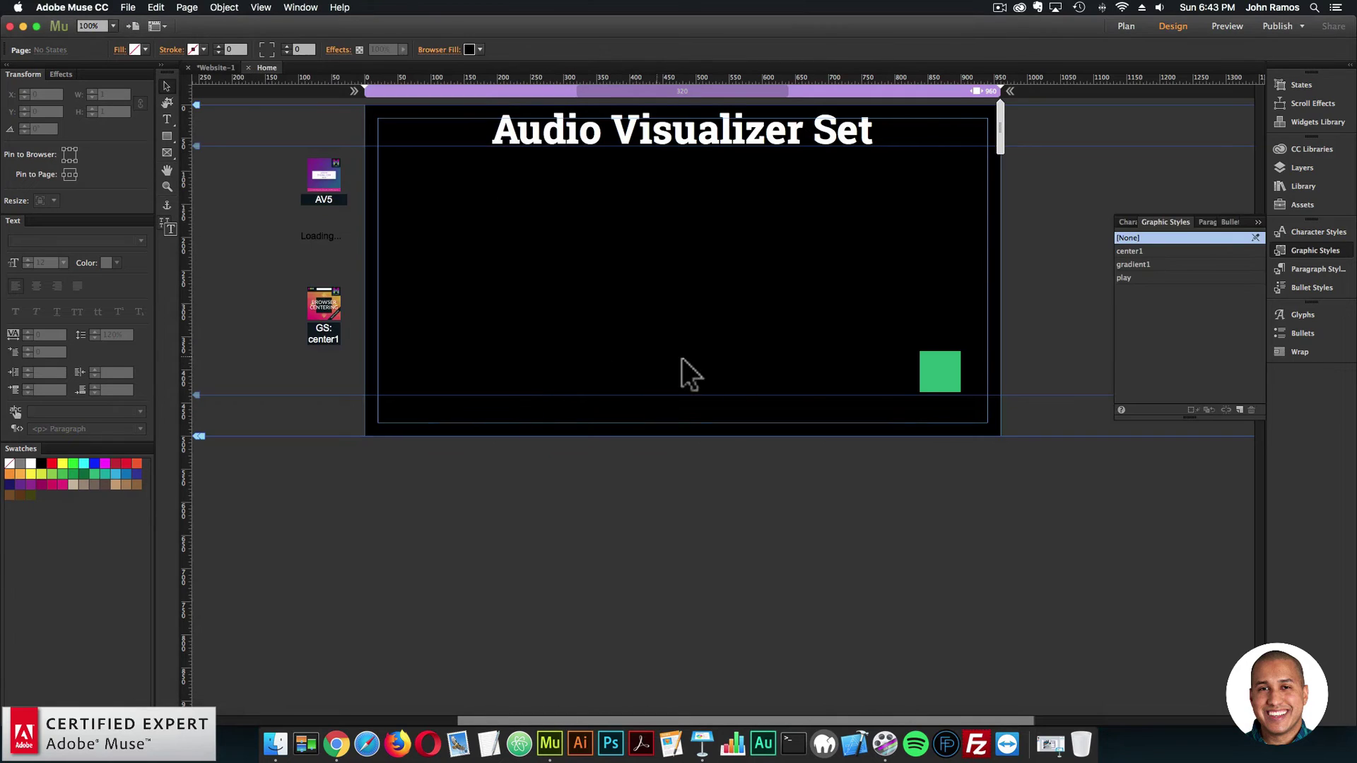
- Remove the green square from the page and disable the Audio Visualizer – 5 play/pause button
{"action": "left_click", "coordinate": [338, 182]}
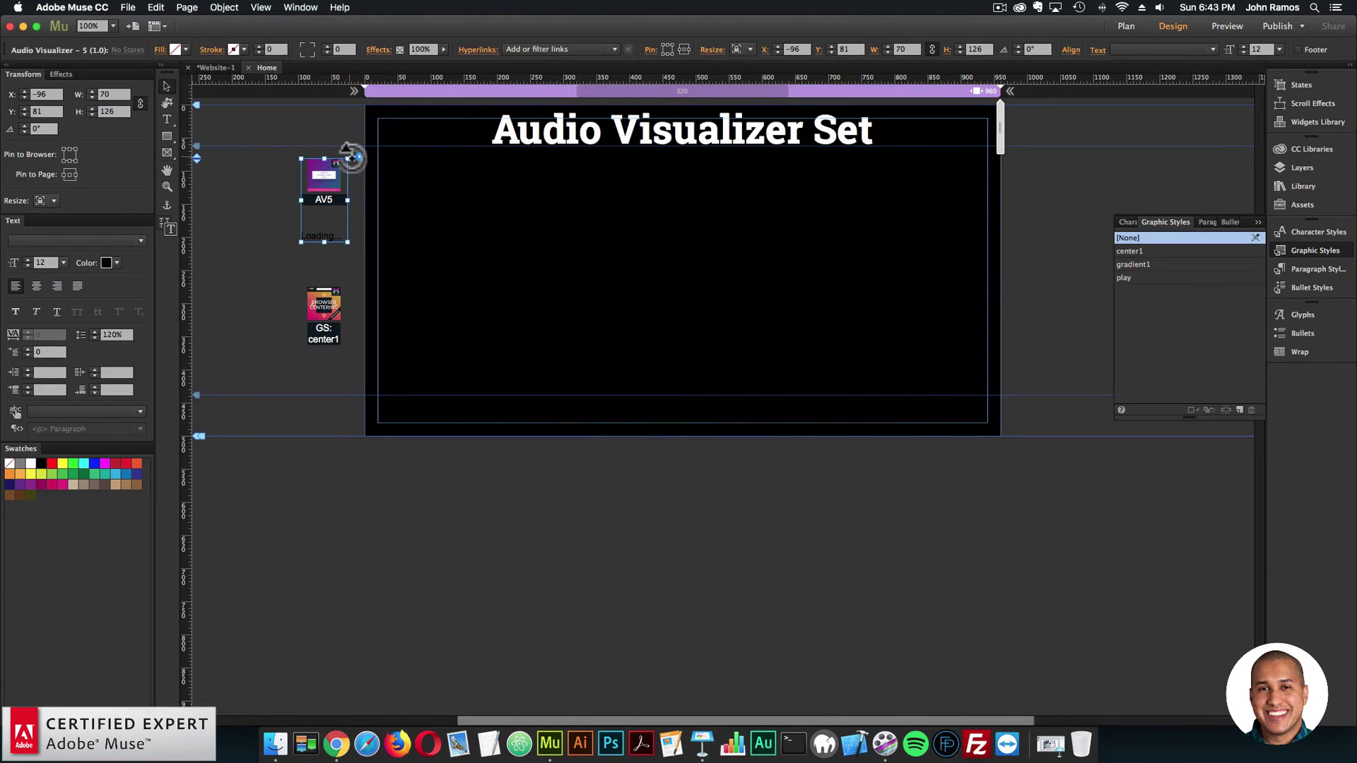
{"action": "left_click", "coordinate": [359, 157]}
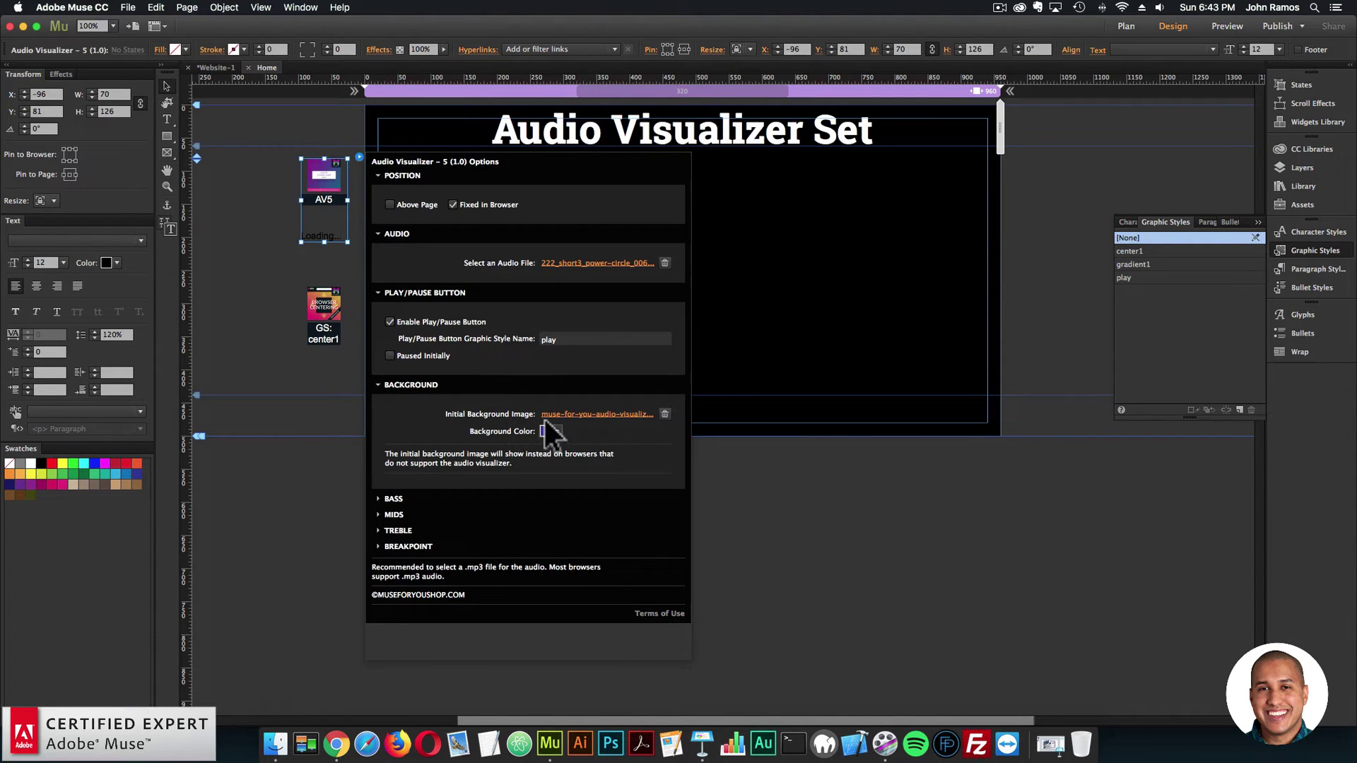
{"action": "left_click", "coordinate": [316, 167]}
{"action": "left_click", "coordinate": [359, 157]}
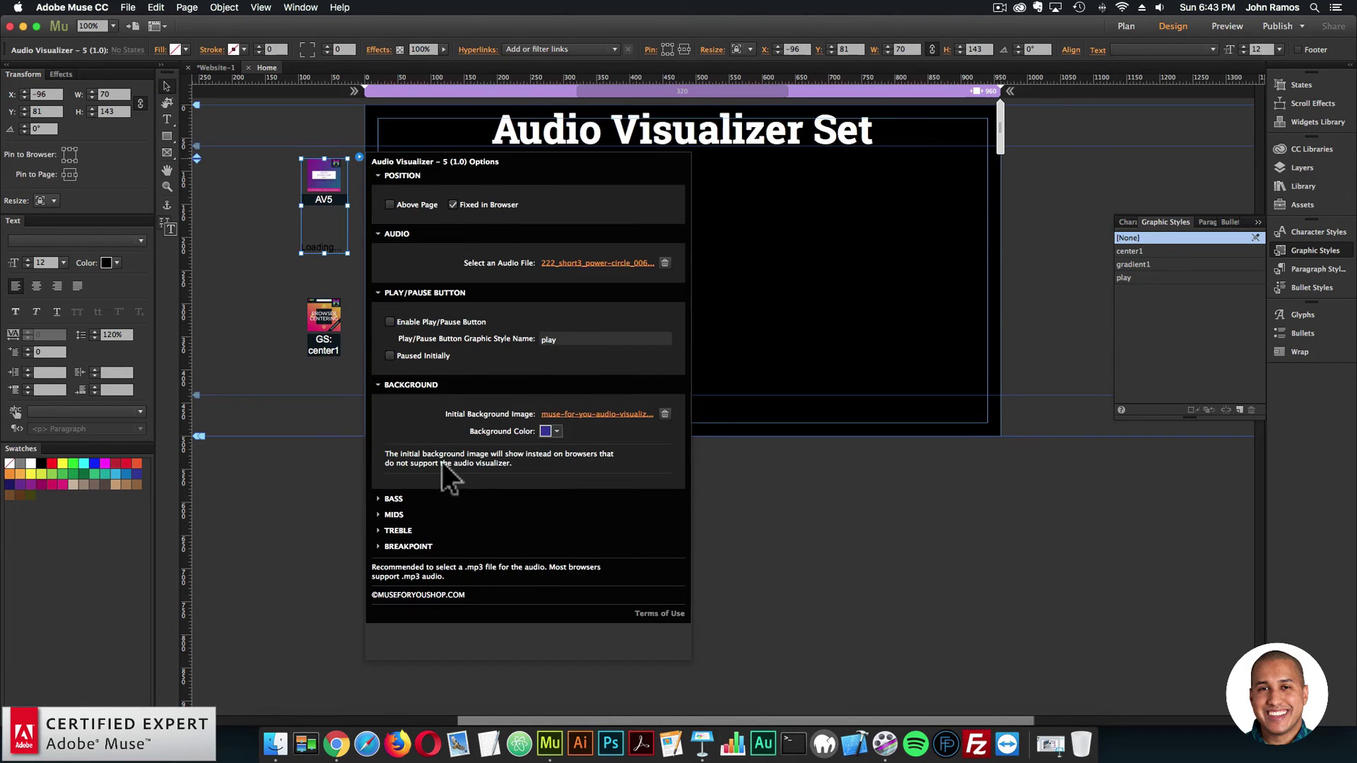
- Set the Audio Visualizer – 5 background color to hex 131313 and move the browser centering widget up closer to it
{"action": "left_click", "coordinate": [558, 432]}
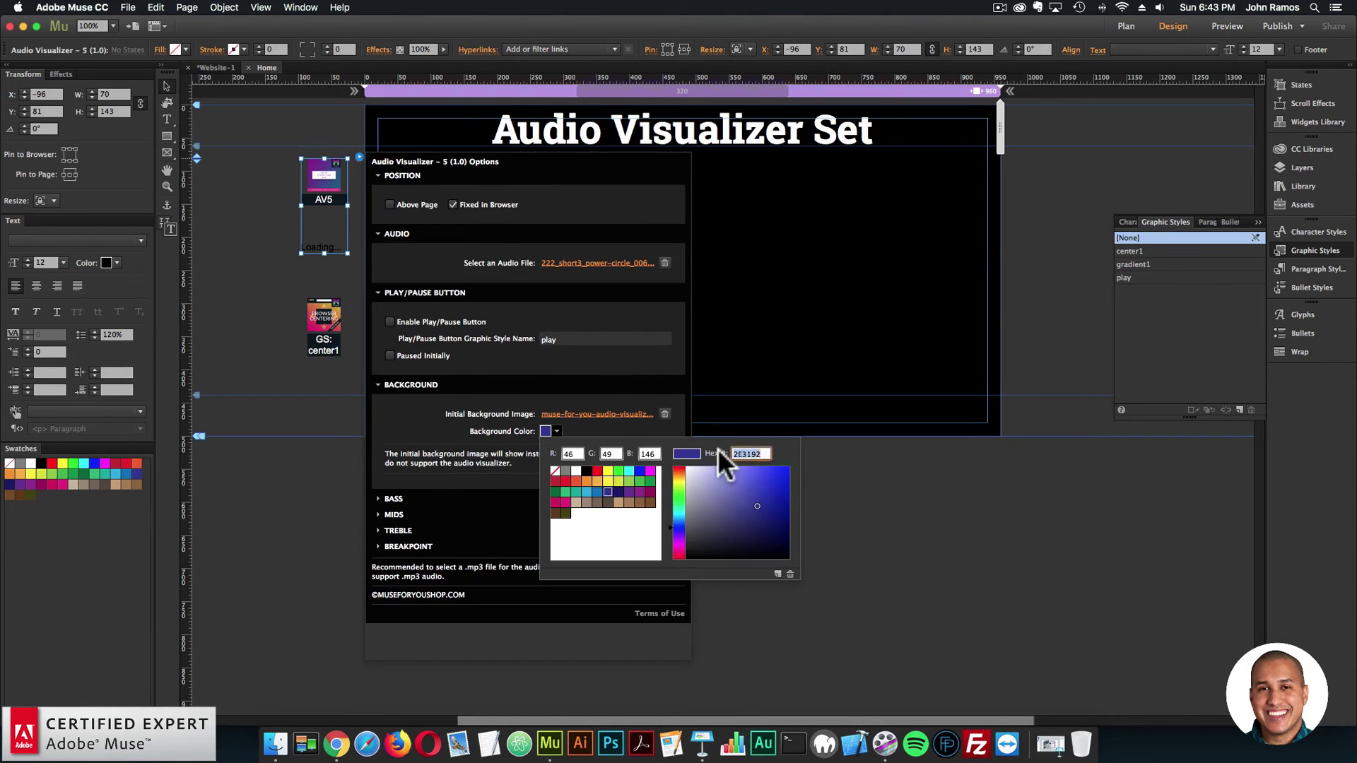
{"action": "type", "text": "131313"}
{"action": "key", "text": "Return"}
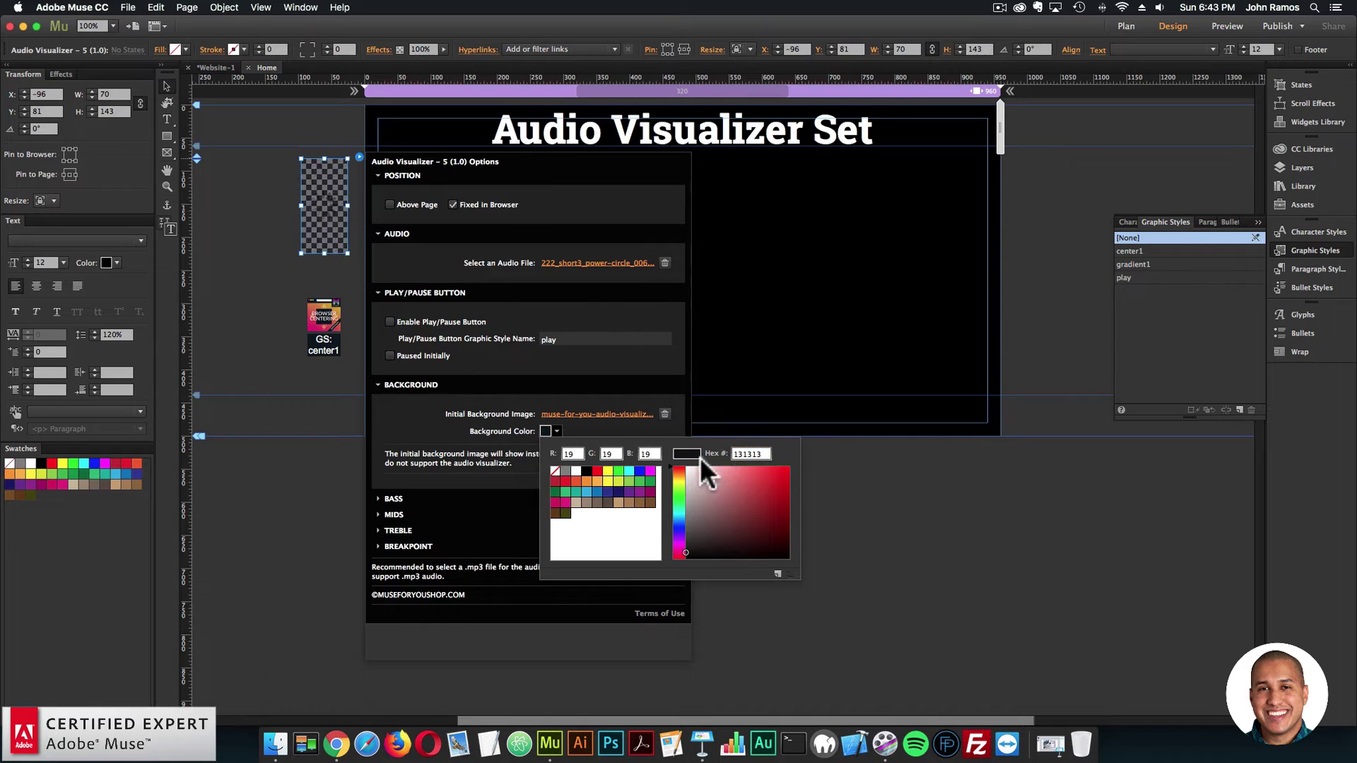
{"action": "left_click", "coordinate": [471, 434]}
{"action": "left_click", "coordinate": [323, 260]}
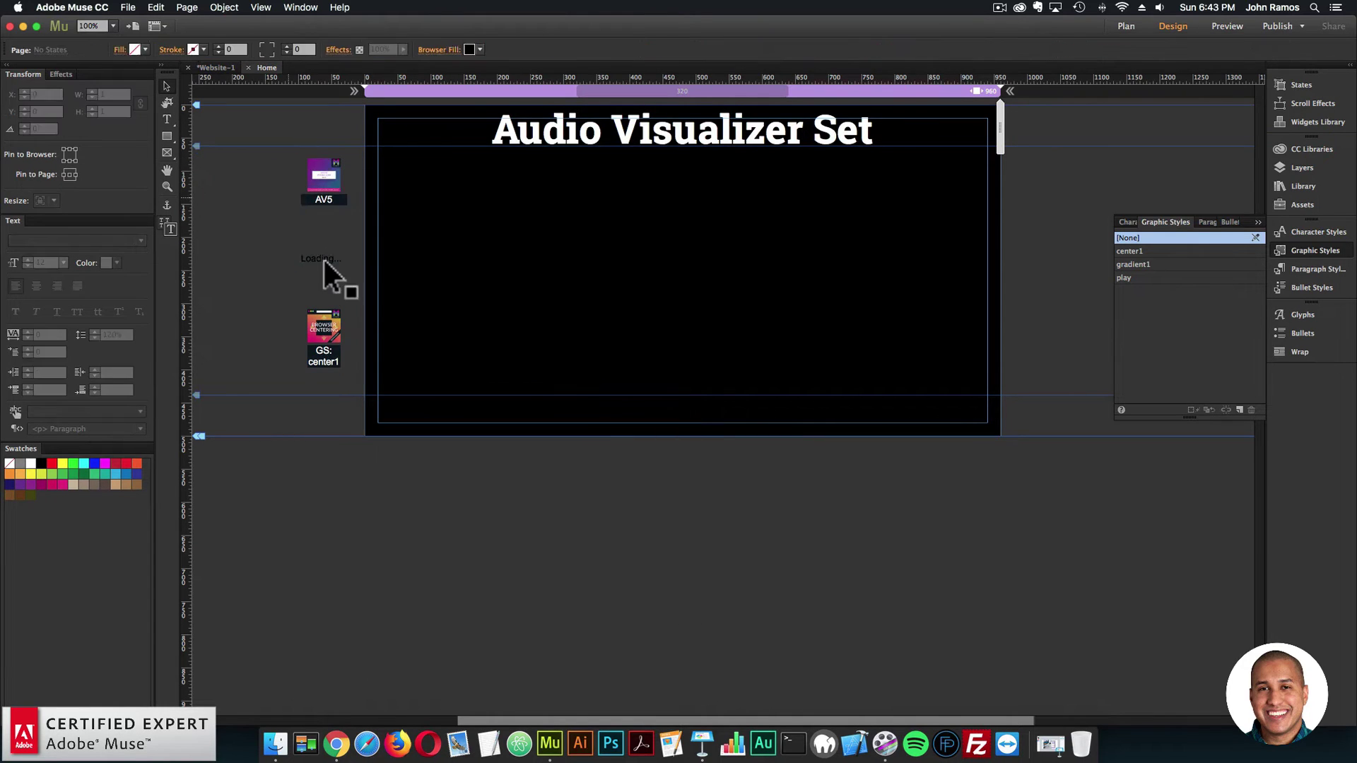
{"action": "left_click_drag", "start_coordinate": [326, 322], "coordinate": [329, 282]}
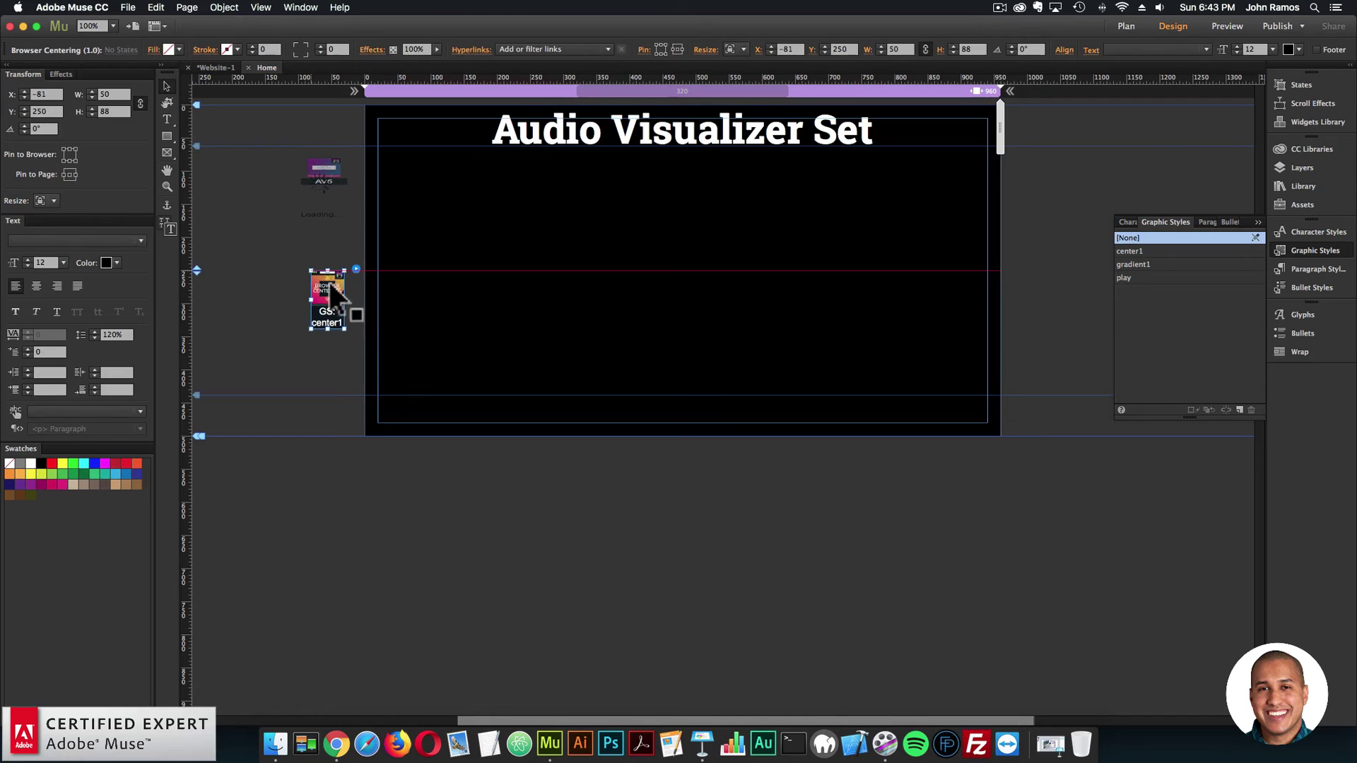
{"action": "left_click", "coordinate": [421, 280]}
- Preview the page in the browser at a wider window size, lower the sound volume, and close the preview
{"action": "left_click", "coordinate": [128, 7]}
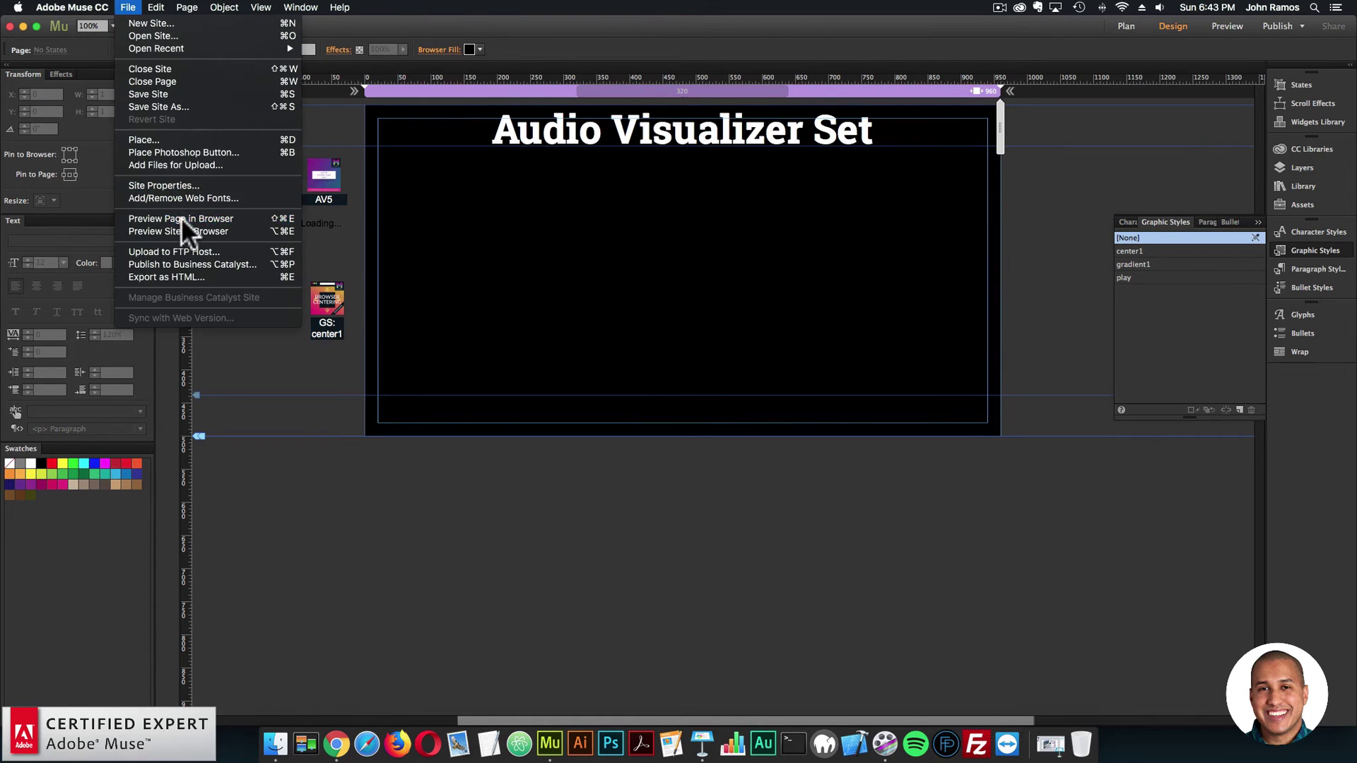
{"action": "left_click", "coordinate": [181, 217]}
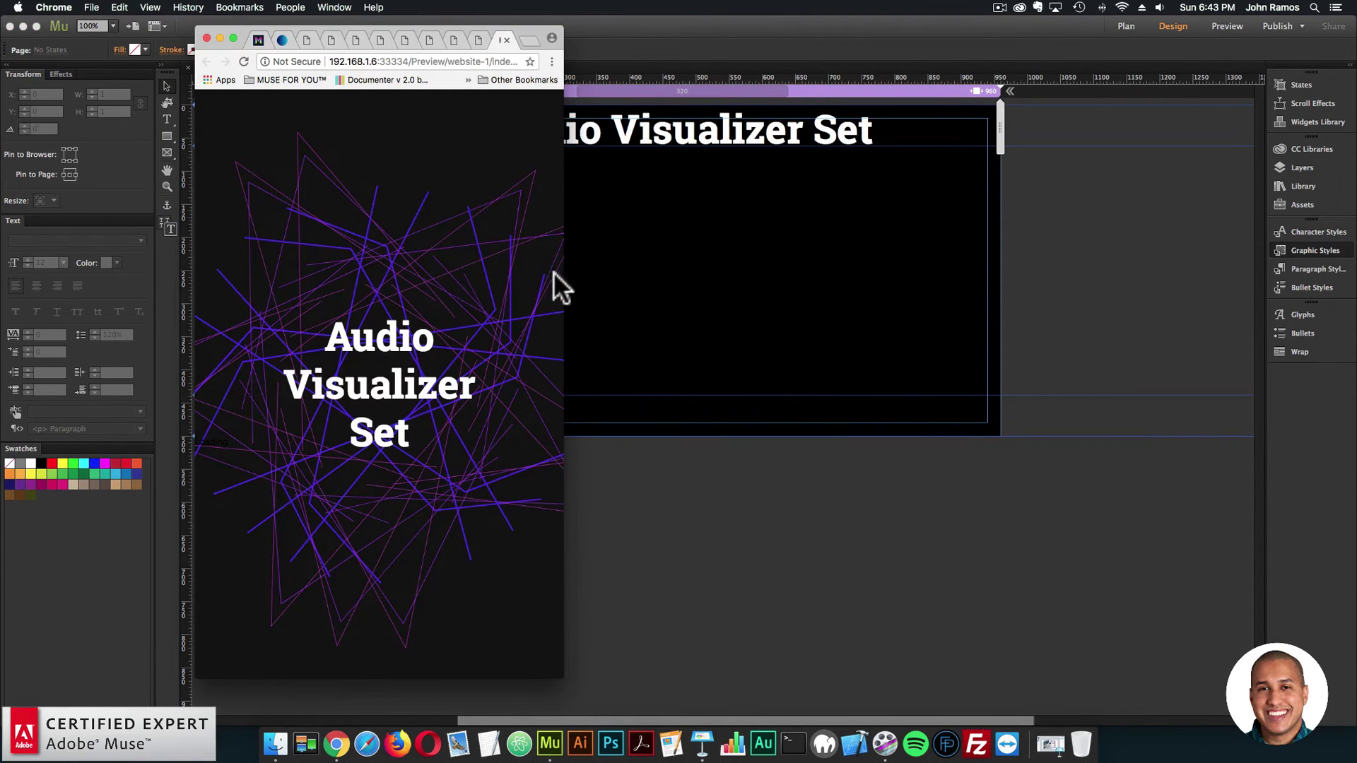
{"action": "left_click_drag", "start_coordinate": [564, 270], "coordinate": [1095, 302]}
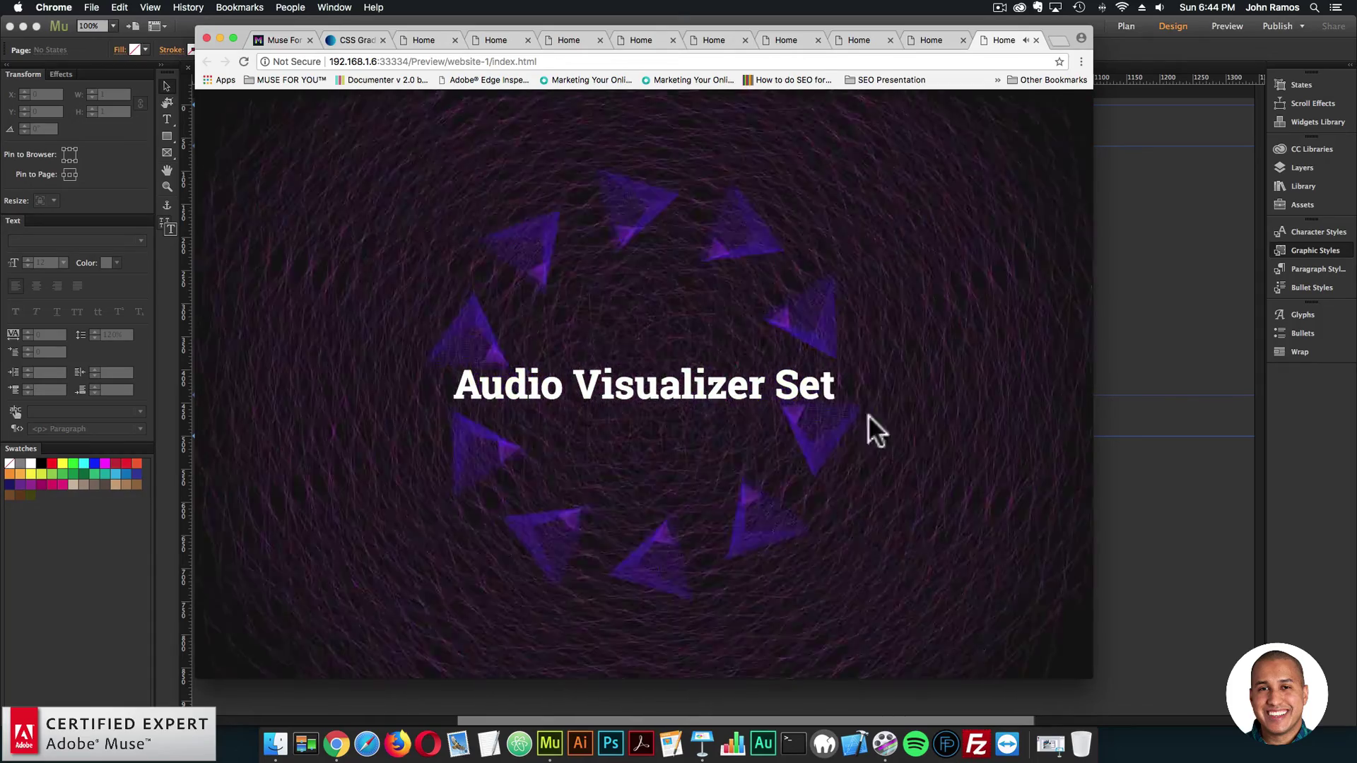
{"action": "key", "text": "XF86AudioLowerVolume"}
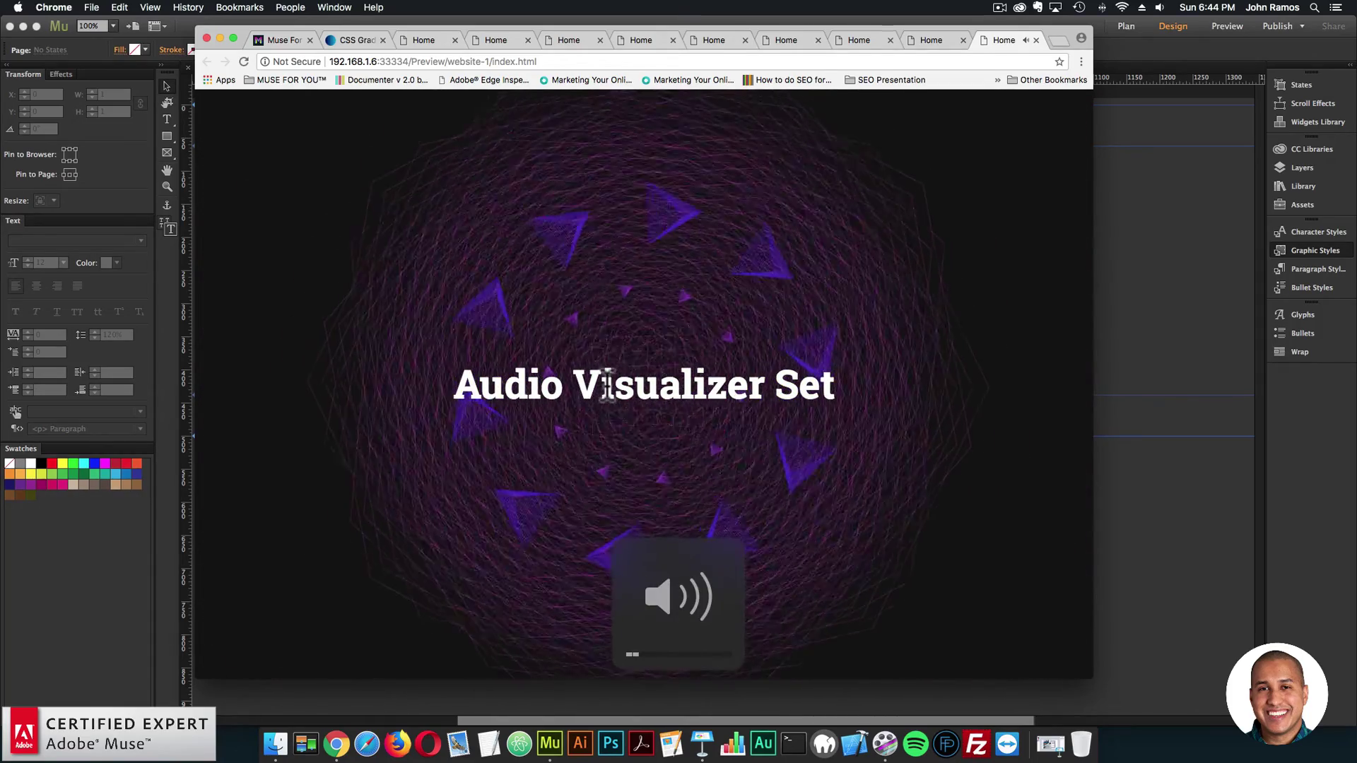
{"action": "left_click", "coordinate": [1035, 39]}
- Browse the Muse For You shop's widget listing, open the Restaurant Template product, and open its live preview
{"action": "left_click", "coordinate": [303, 40]}
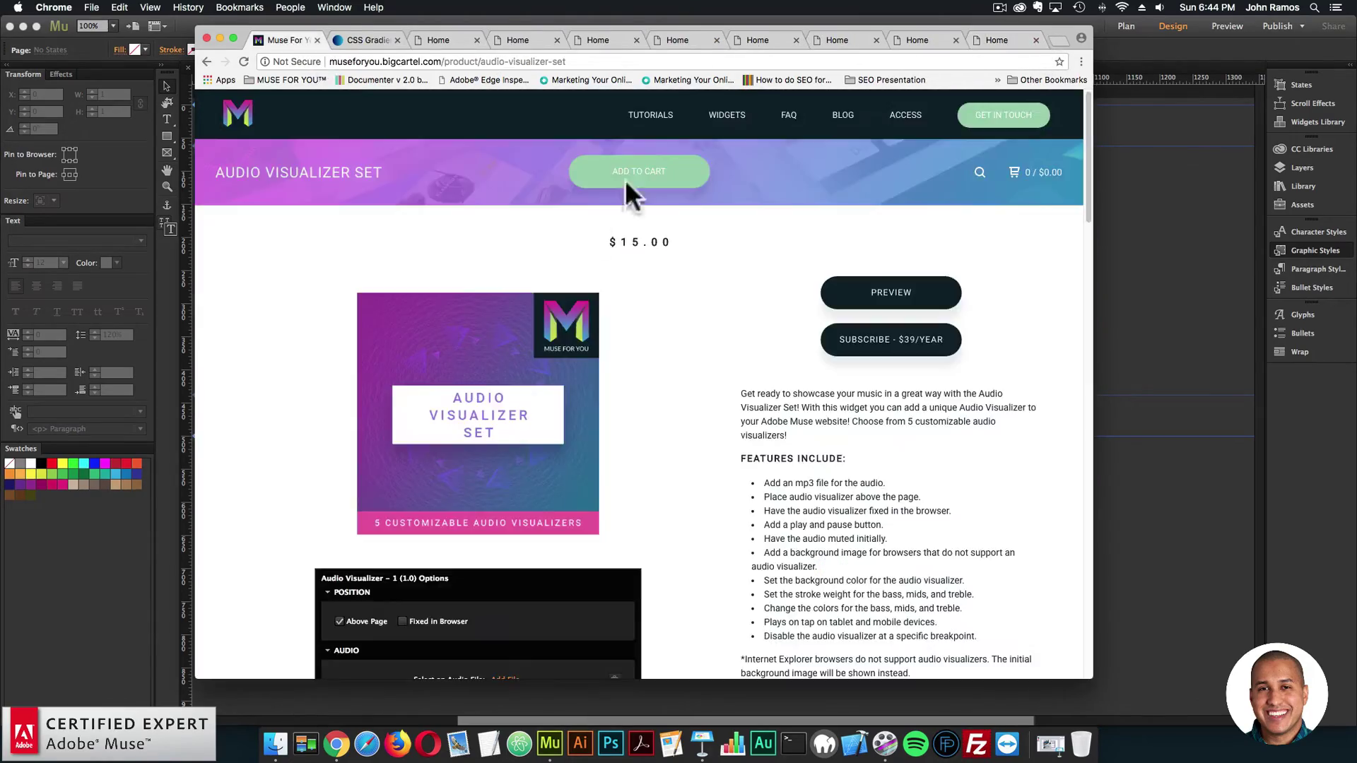
{"action": "scroll", "coordinate": [763, 319], "scroll_direction": "down", "scroll_amount": 10}
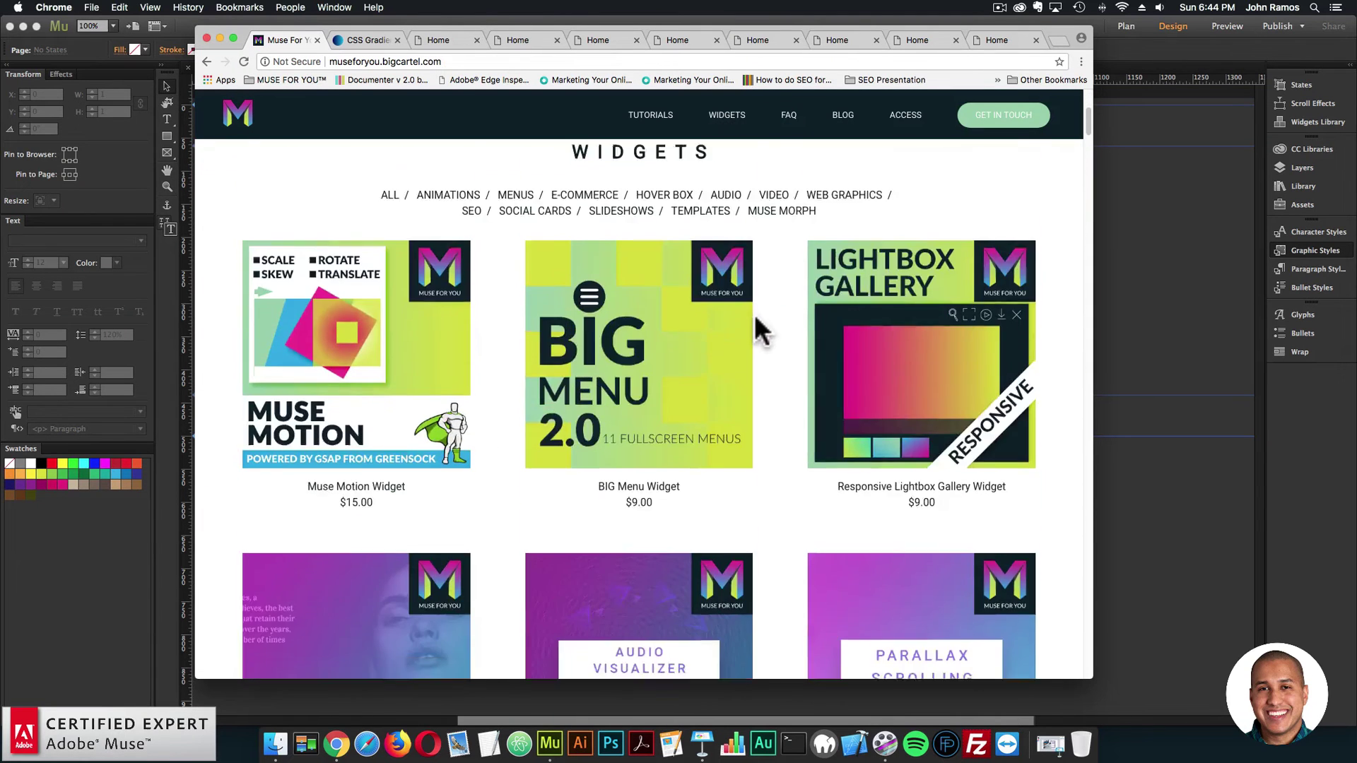
{"action": "scroll", "coordinate": [752, 327], "scroll_direction": "down", "scroll_amount": 4}
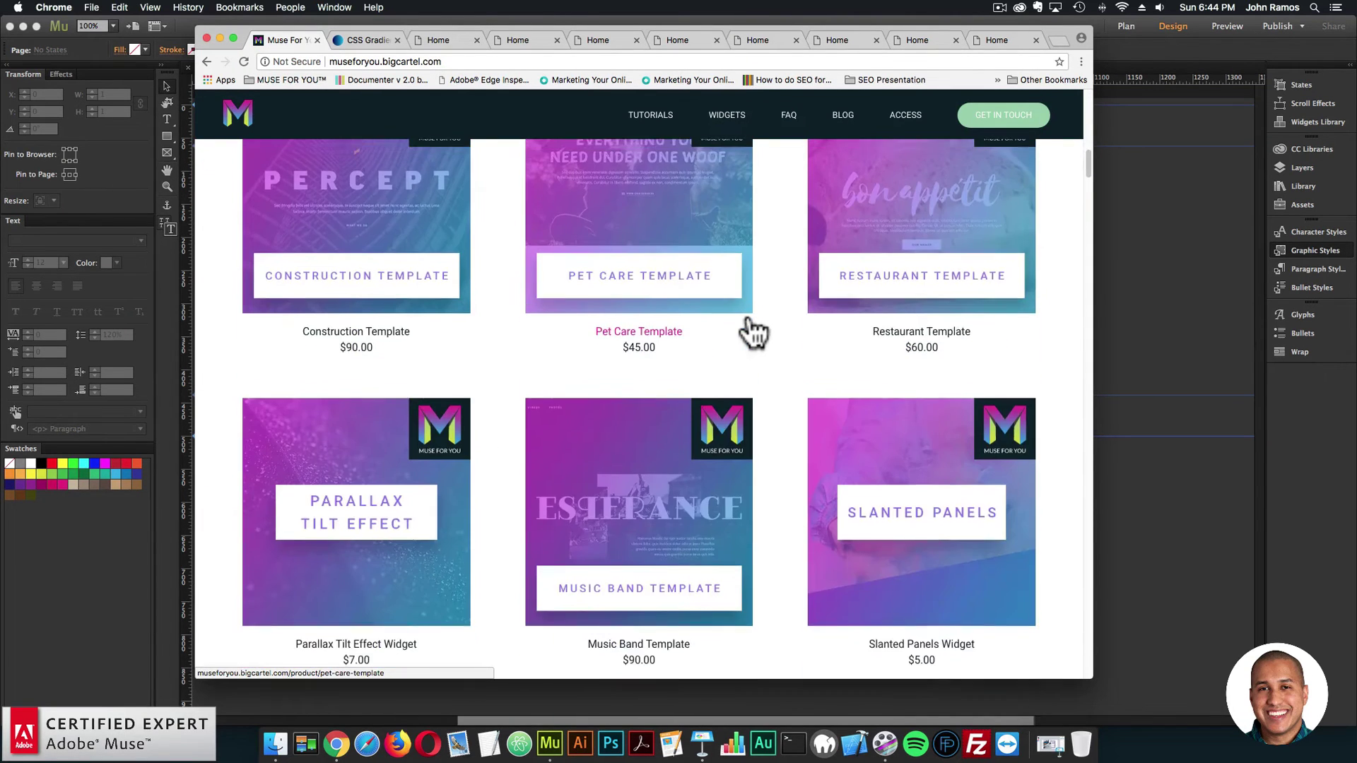
{"action": "scroll", "coordinate": [773, 324], "scroll_direction": "up", "scroll_amount": 2}
{"action": "left_click", "coordinate": [895, 236]}
{"action": "scroll", "coordinate": [982, 375], "scroll_direction": "down", "scroll_amount": 6}
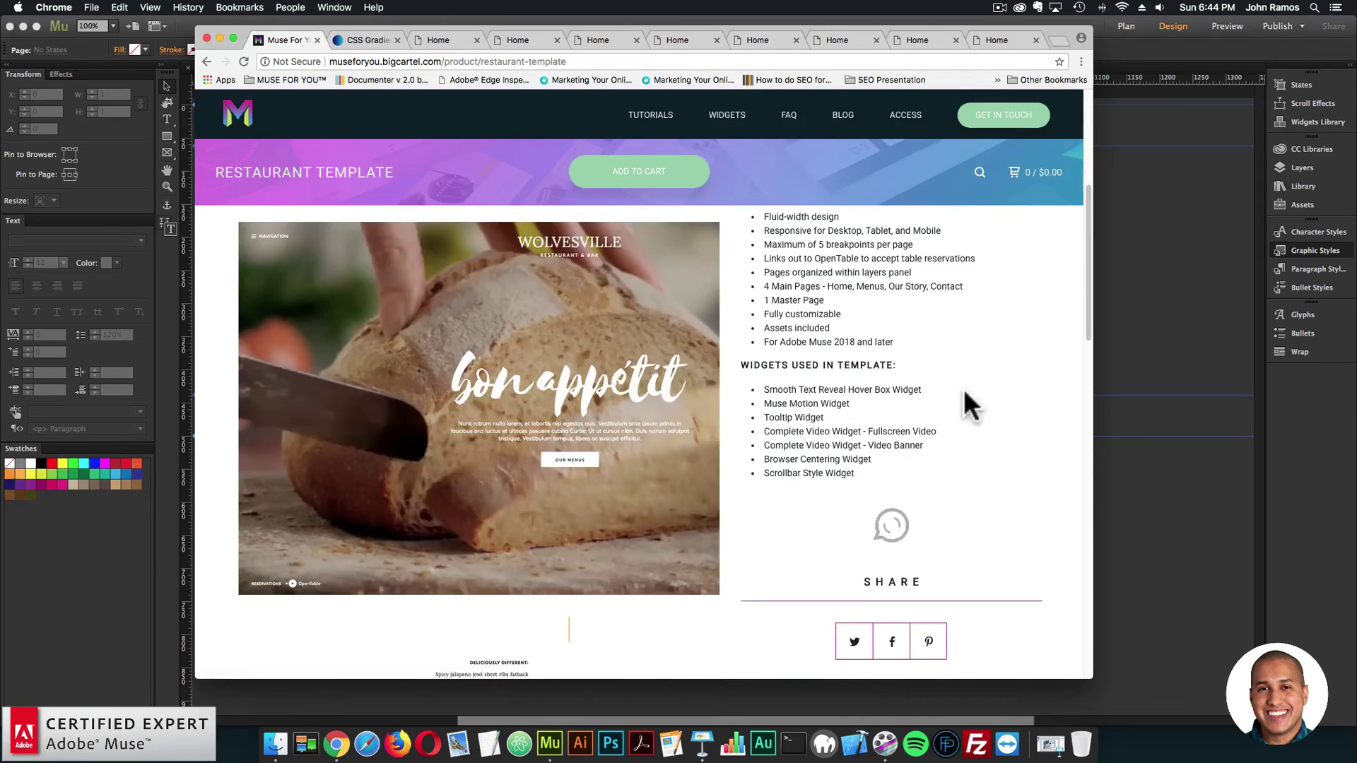
{"action": "scroll", "coordinate": [889, 421], "scroll_direction": "up", "scroll_amount": 6}
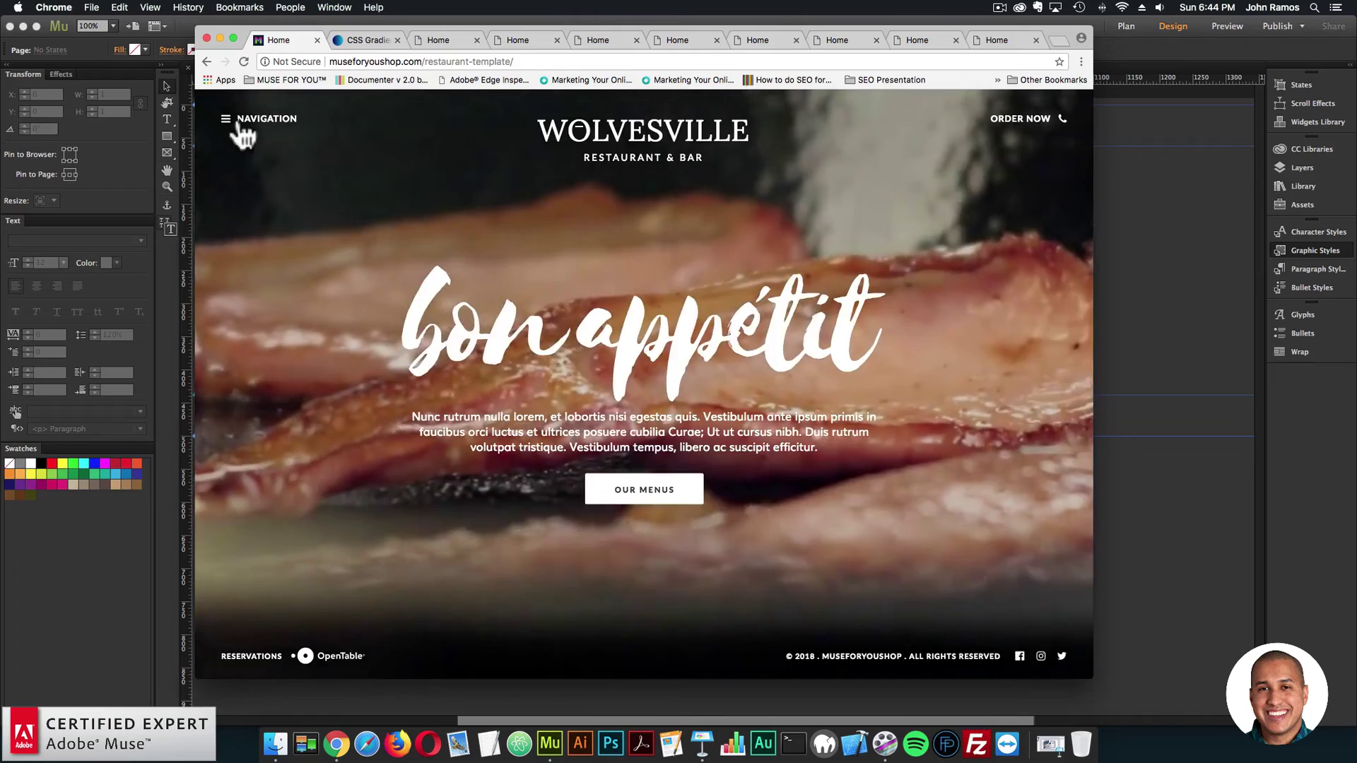
- Open the restaurant template's Menus page from its navigation and look through its content
{"action": "left_click", "coordinate": [240, 125]}
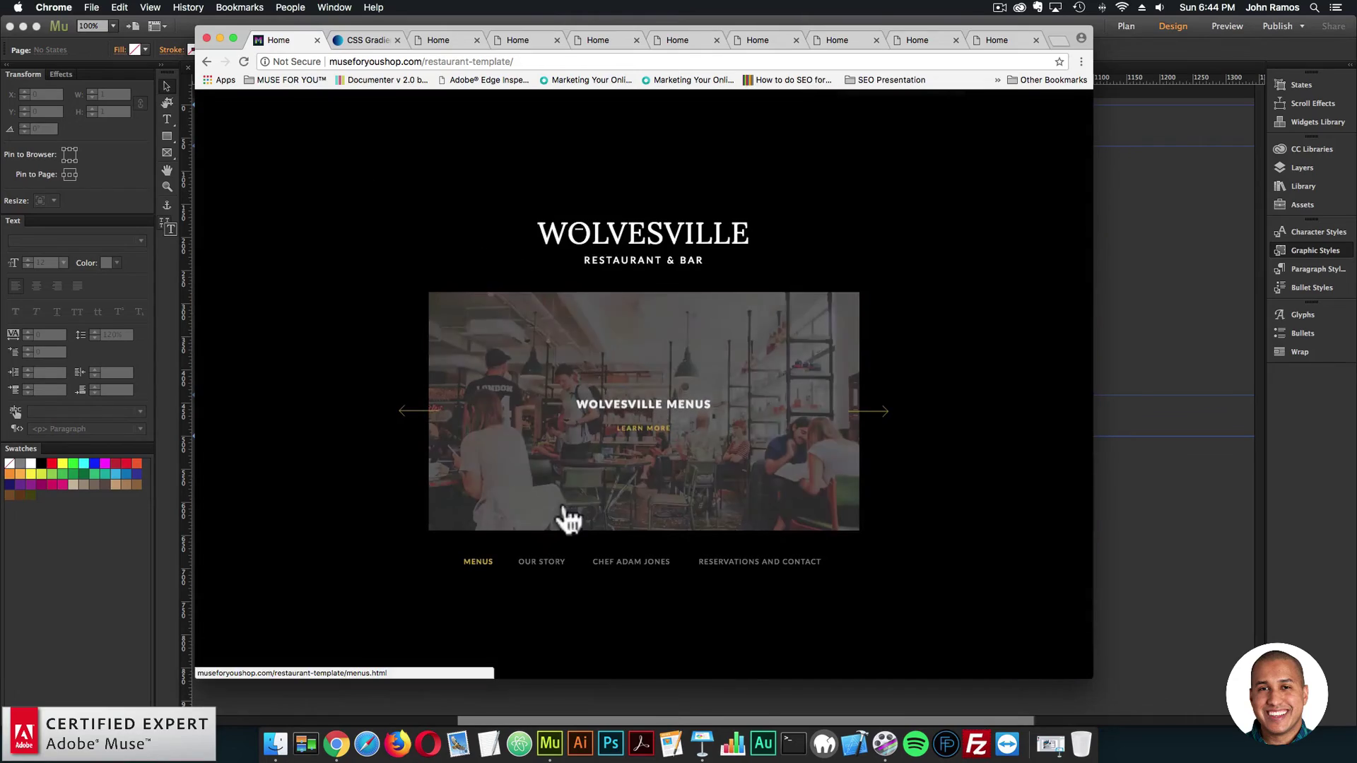
{"action": "left_click", "coordinate": [622, 442]}
{"action": "scroll", "coordinate": [700, 350], "scroll_direction": "down", "scroll_amount": 20}
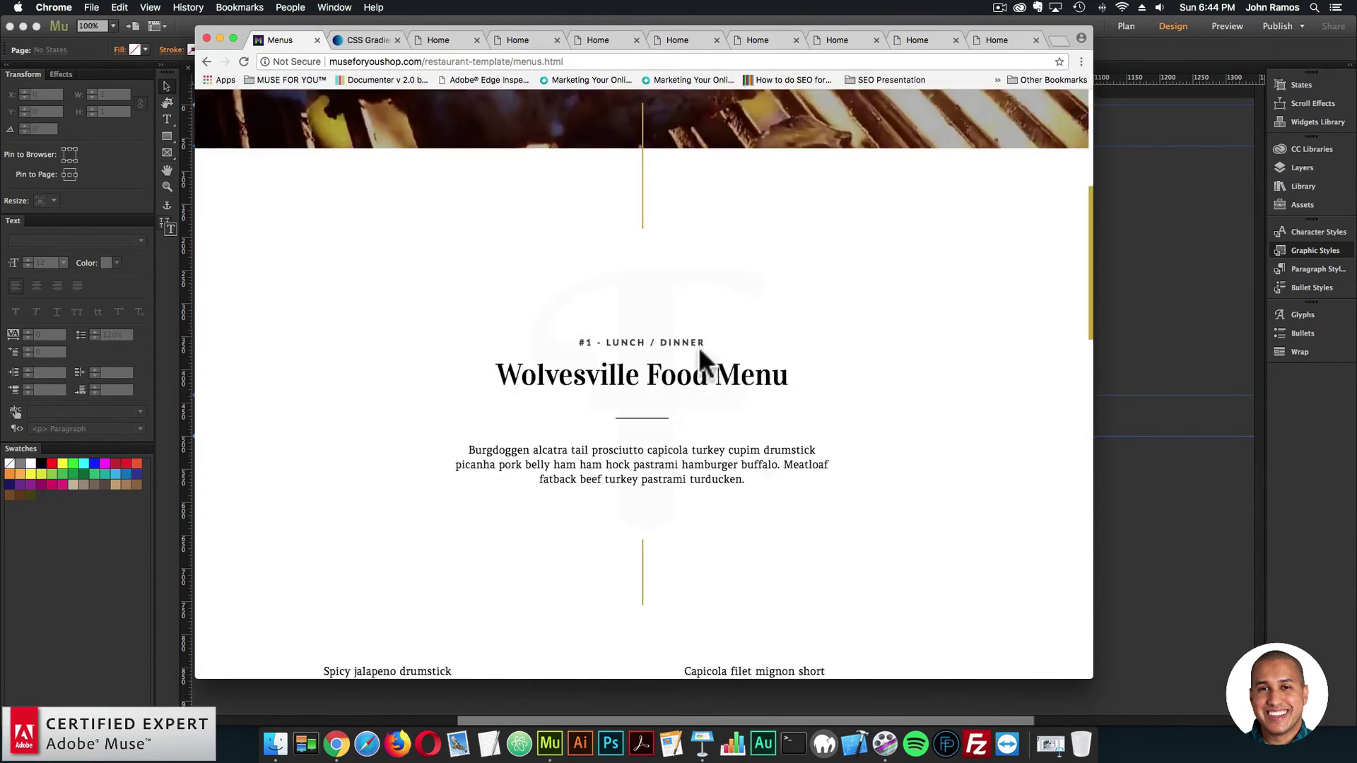
{"action": "scroll", "coordinate": [700, 362], "scroll_direction": "up", "scroll_amount": 20}
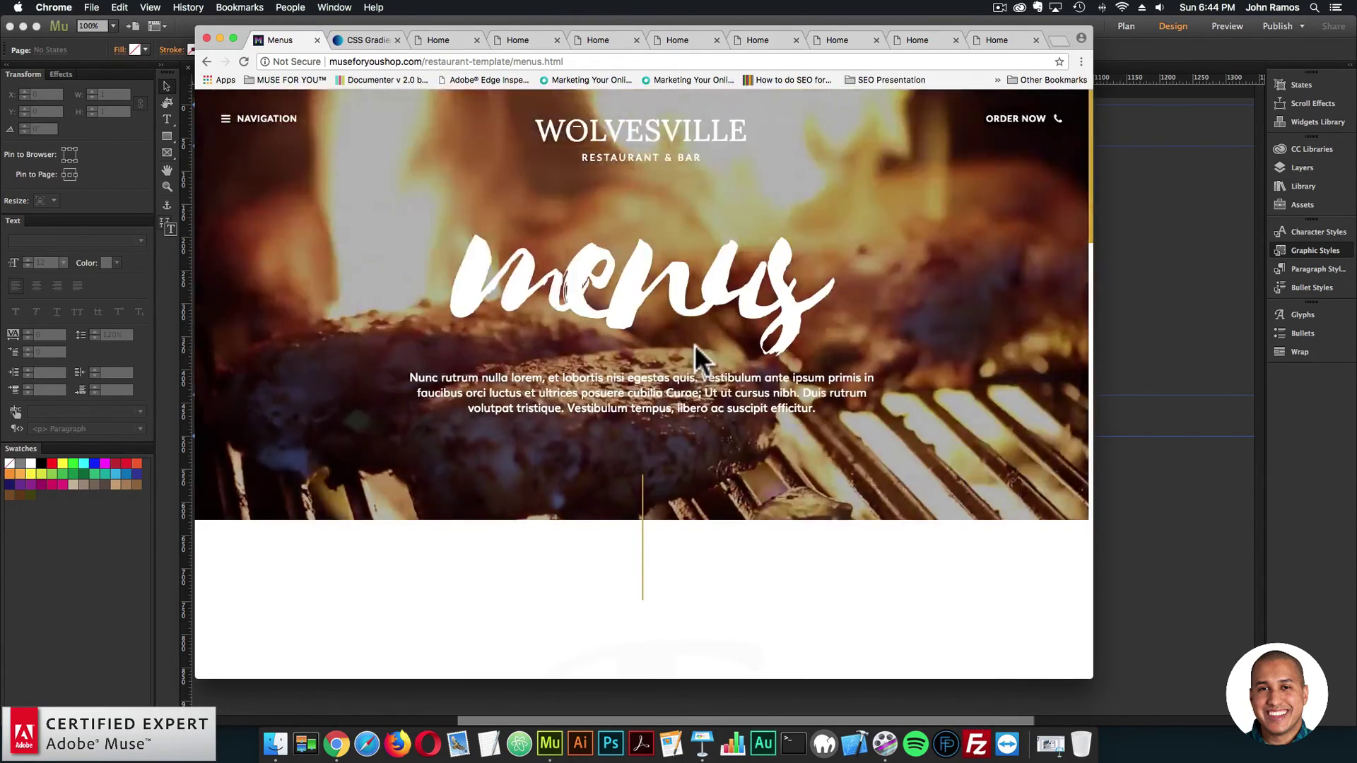
- Open the restaurant template's Our Story page from its navigation and look through its sections
{"action": "left_click", "coordinate": [294, 133]}
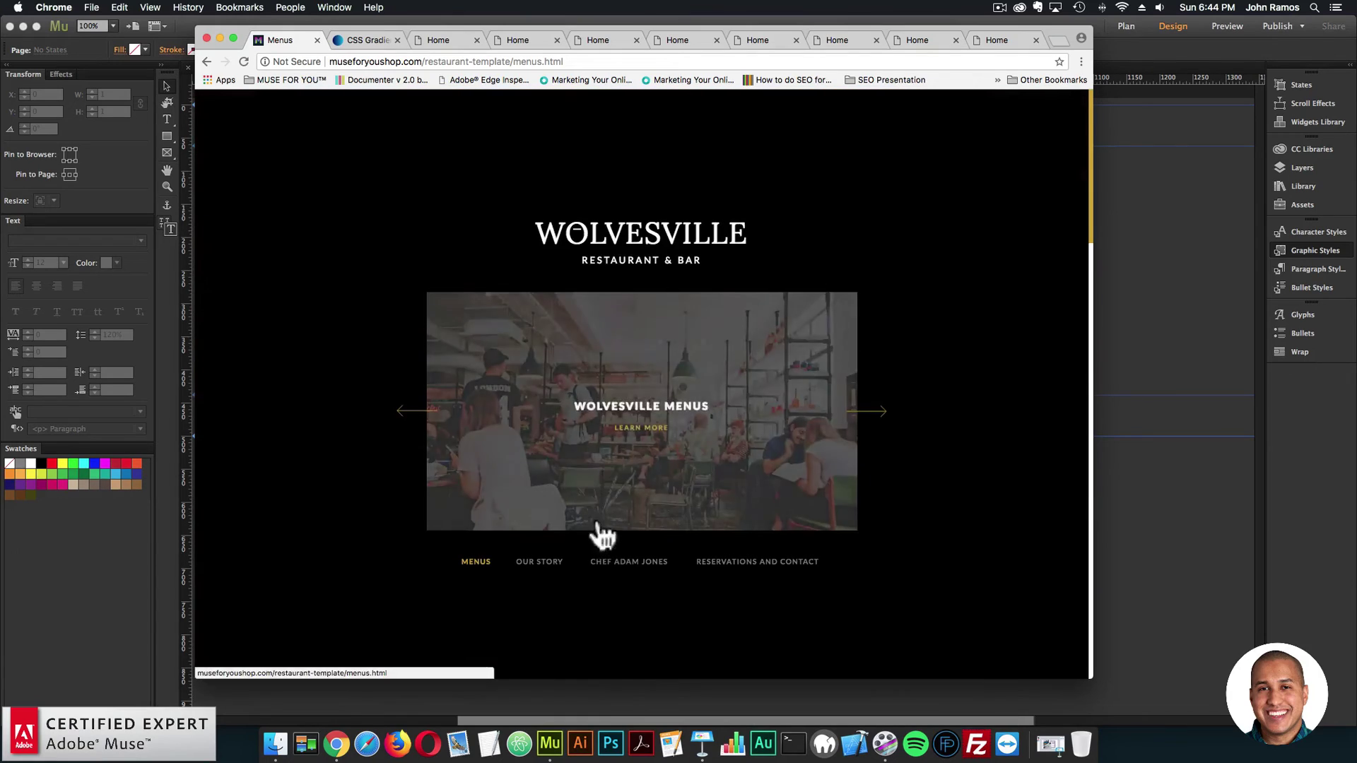
{"action": "left_click", "coordinate": [639, 426]}
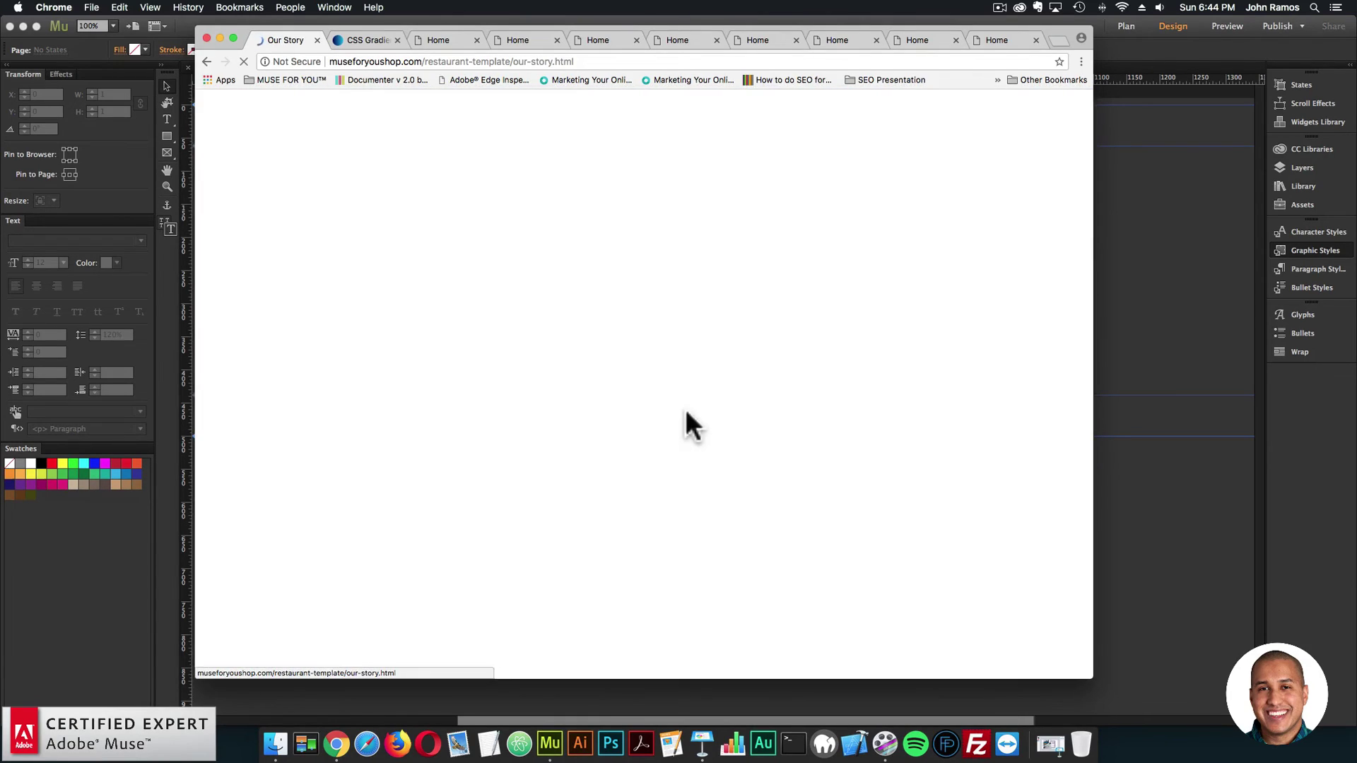
{"action": "scroll", "coordinate": [724, 296], "scroll_direction": "down", "scroll_amount": 15}
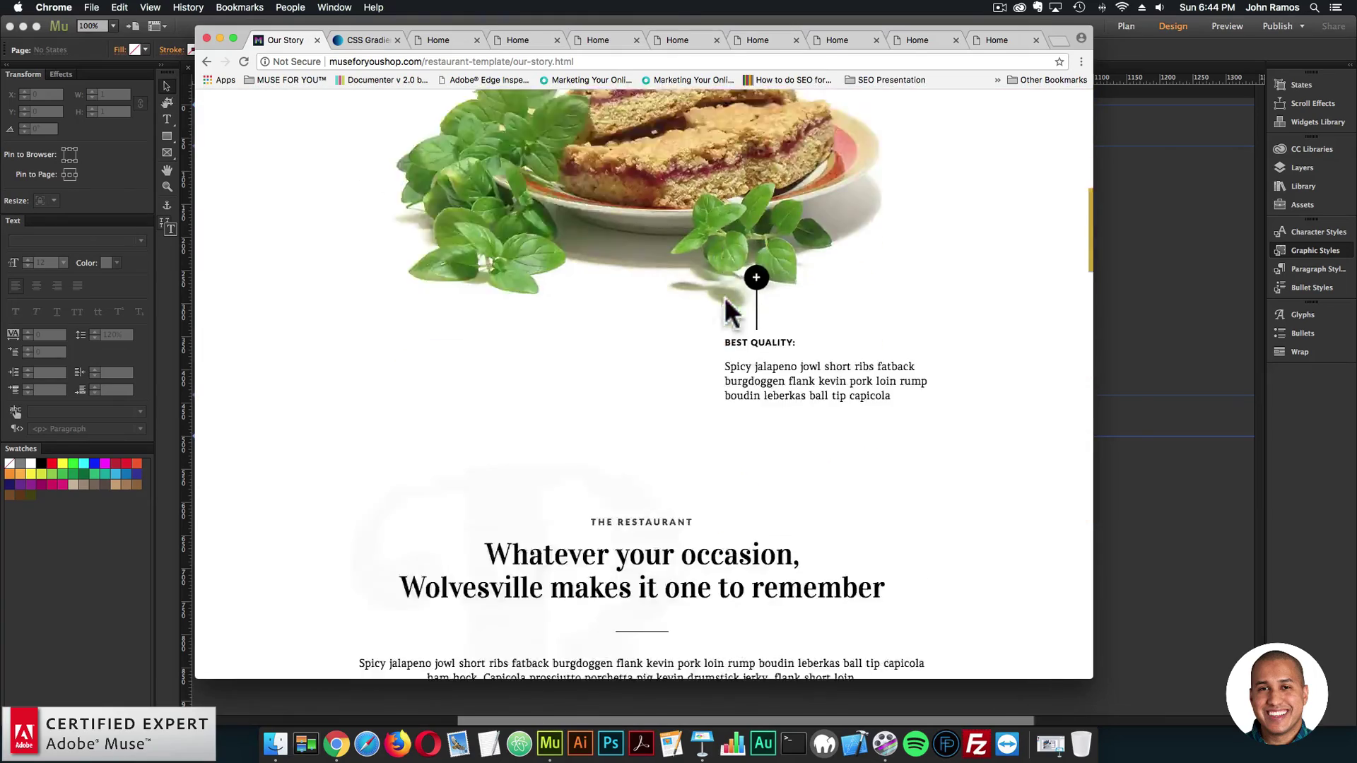
{"action": "scroll", "coordinate": [723, 300], "scroll_direction": "down", "scroll_amount": 20}
{"action": "scroll", "coordinate": [715, 330], "scroll_direction": "up", "scroll_amount": 12}
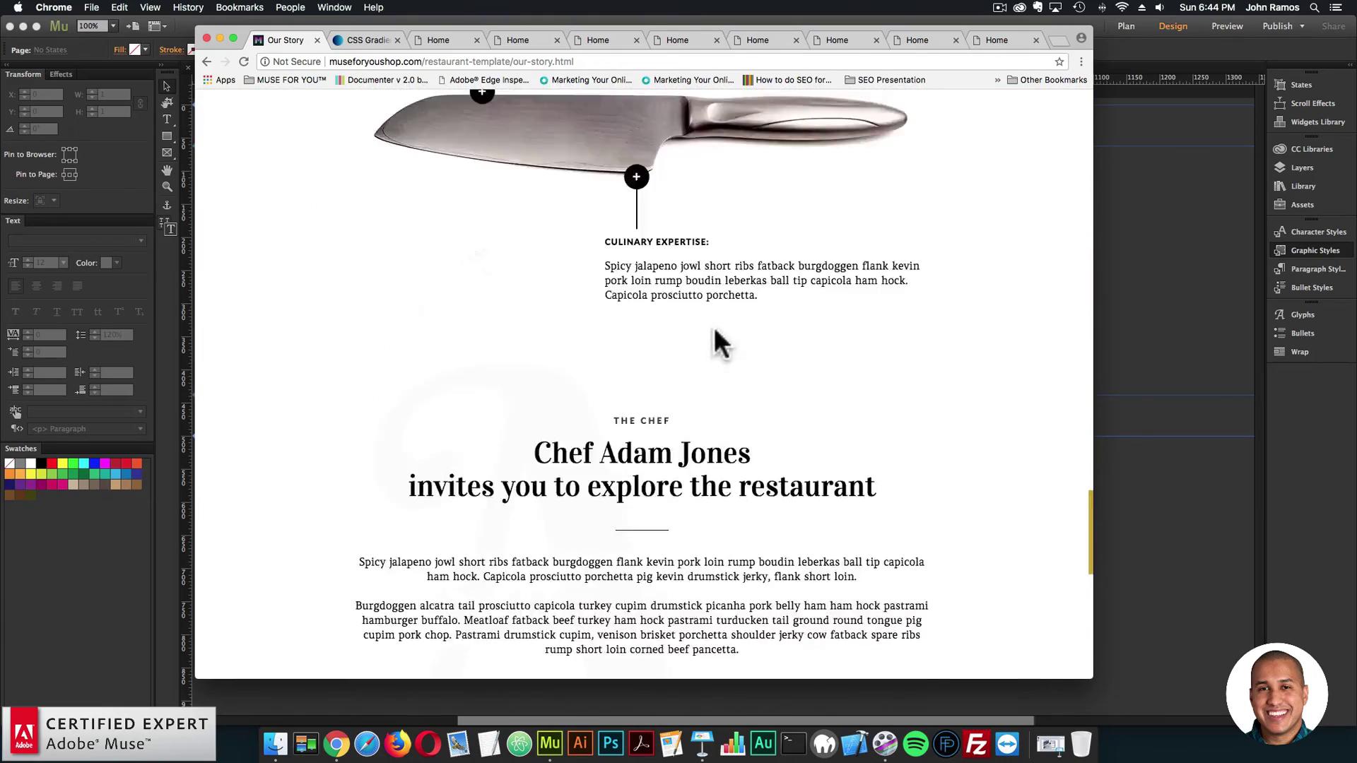
{"action": "scroll", "coordinate": [715, 332], "scroll_direction": "up", "scroll_amount": 15}
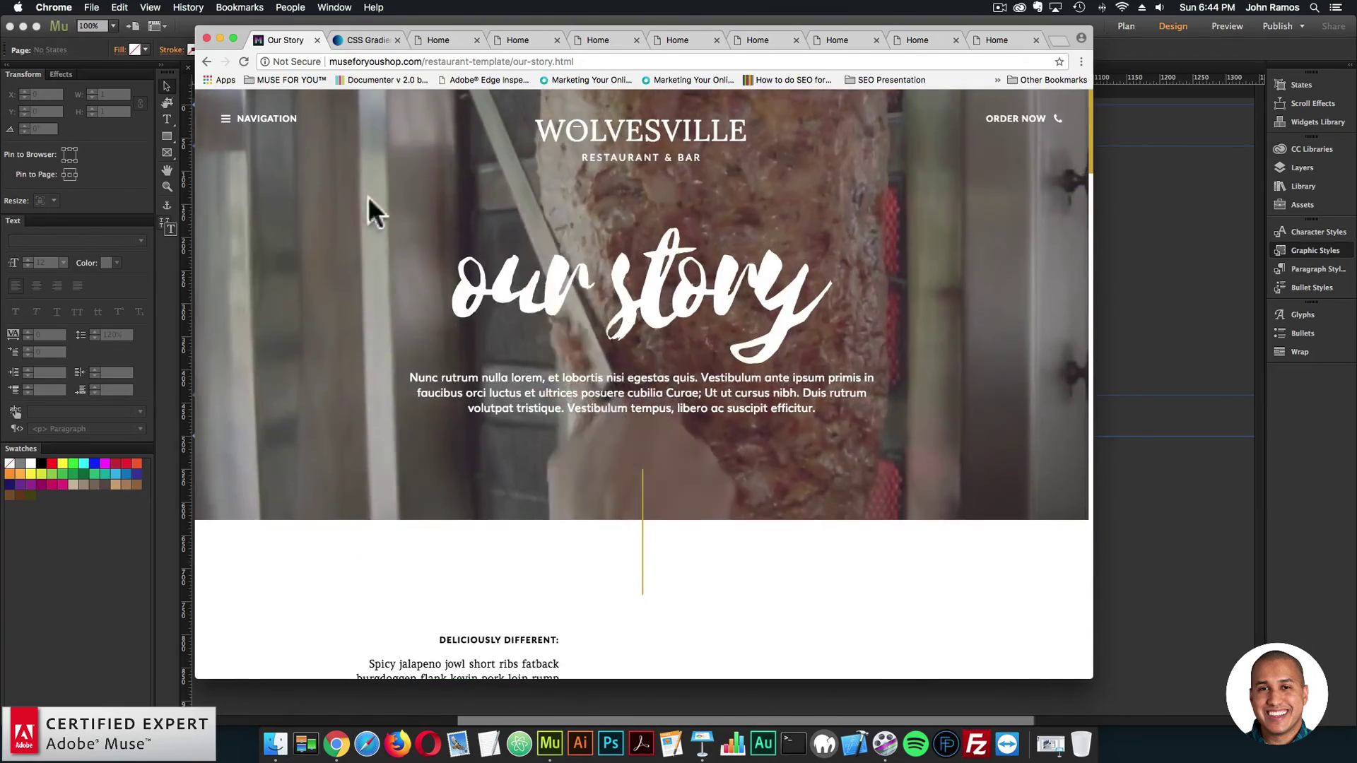
- Open the restaurant template's Reservations and Contact page from its navigation and look through its content
{"action": "left_click", "coordinate": [258, 123]}
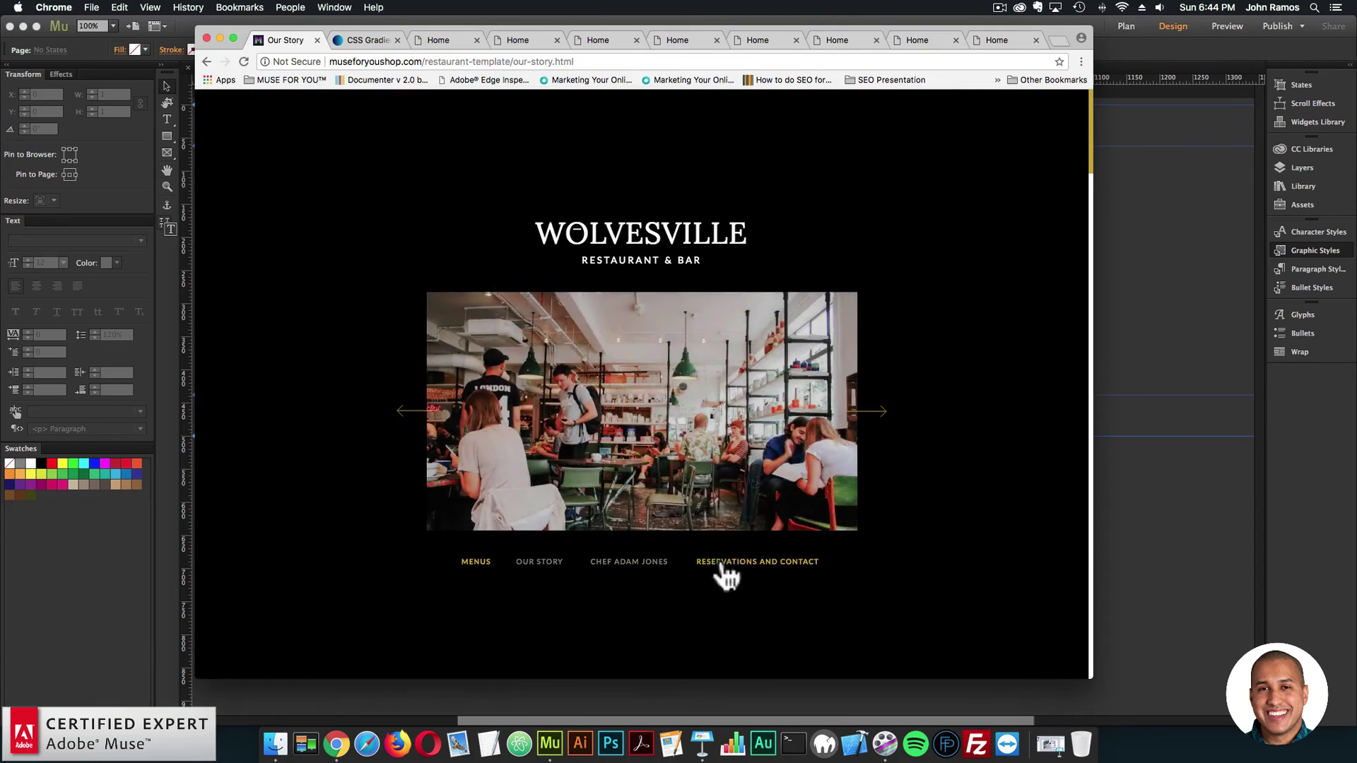
{"action": "left_click", "coordinate": [636, 420]}
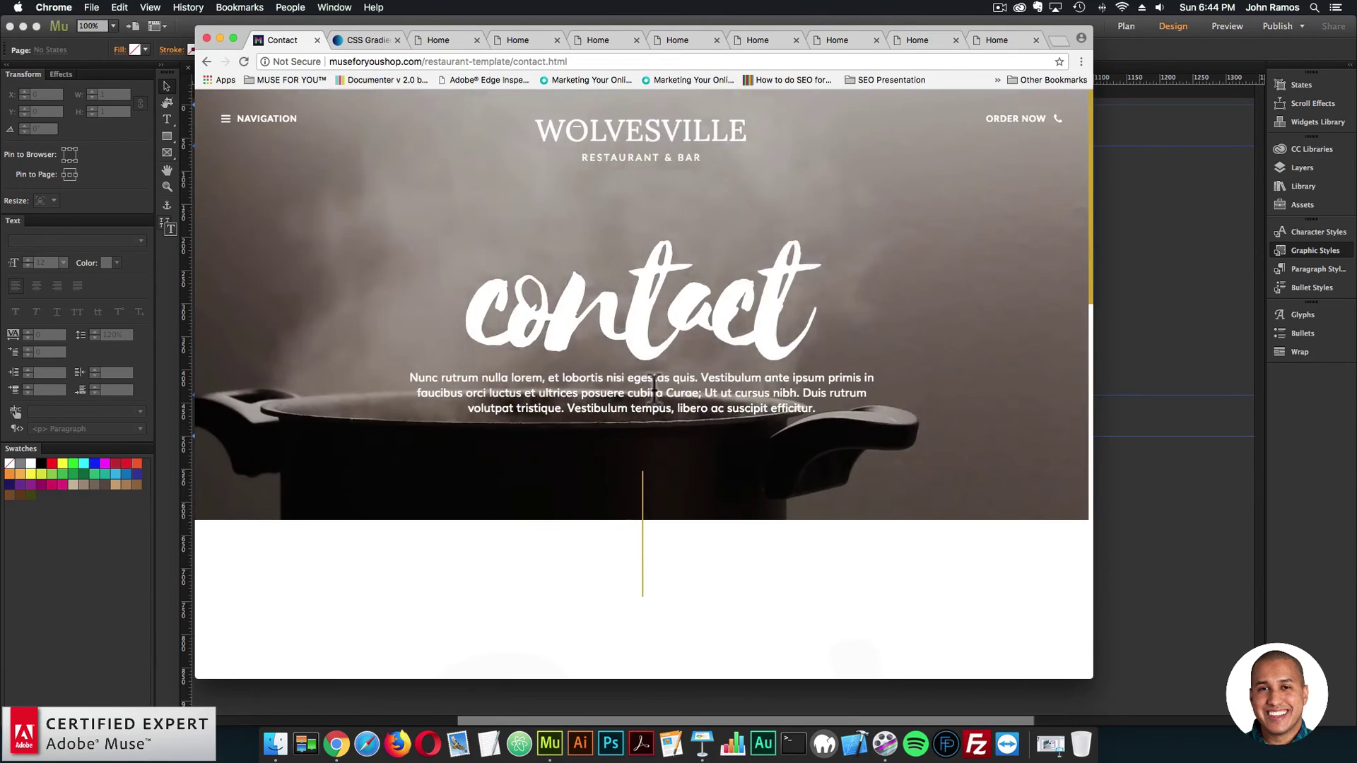
{"action": "scroll", "coordinate": [651, 385], "scroll_direction": "down", "scroll_amount": 6}
{"action": "scroll", "coordinate": [651, 385], "scroll_direction": "down", "scroll_amount": 8}
{"action": "scroll", "coordinate": [642, 400], "scroll_direction": "up", "scroll_amount": 15}
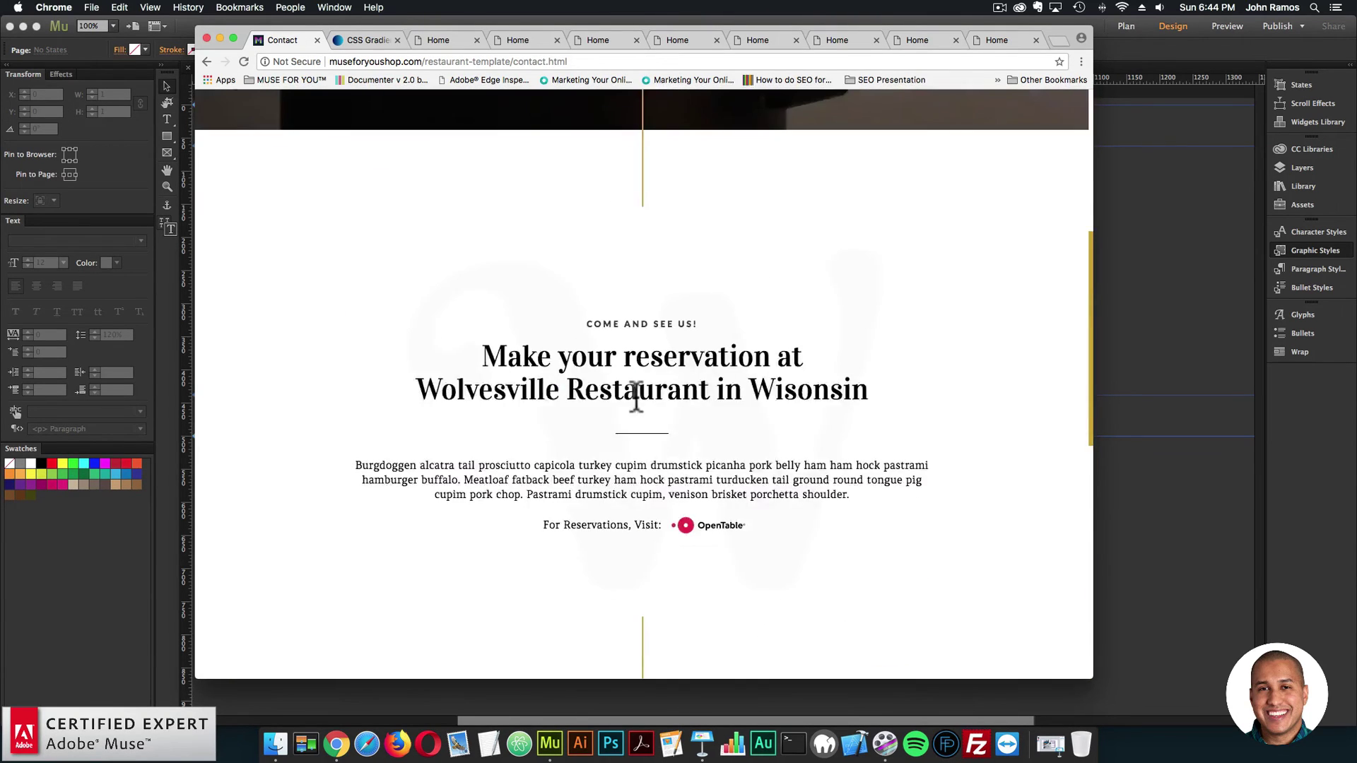